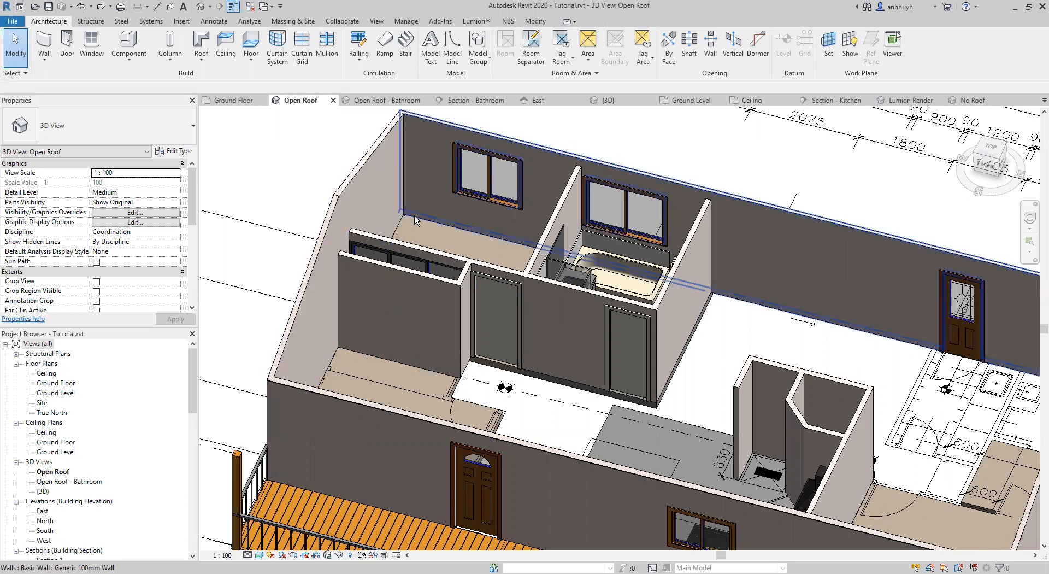
{"action": "scroll", "coordinate": [413, 365], "scroll_direction": "up", "scroll_amount": 4}
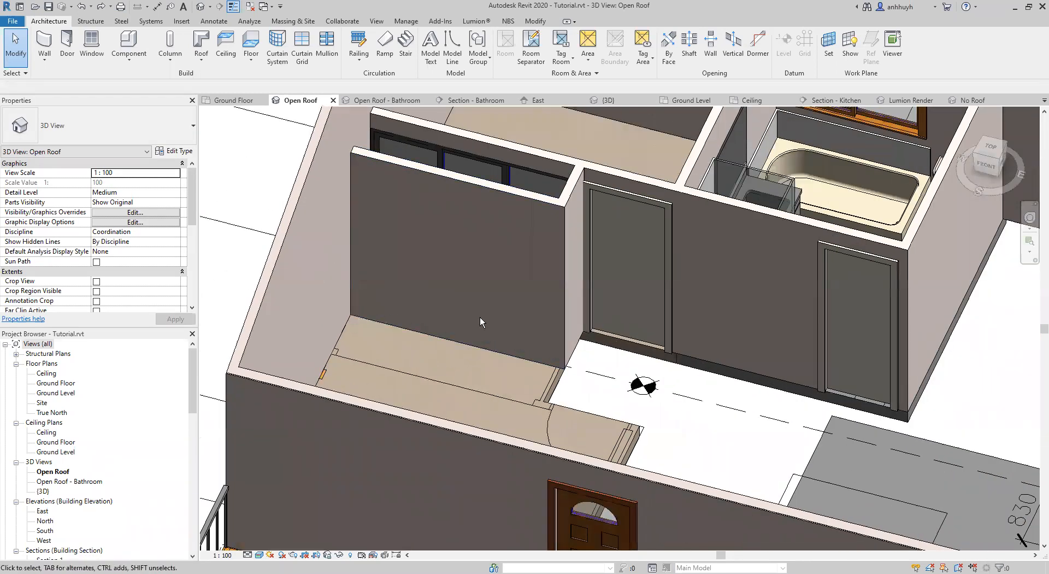
{"action": "middle_click_drag", "start_coordinate": [609, 362], "coordinate": [584, 370]}
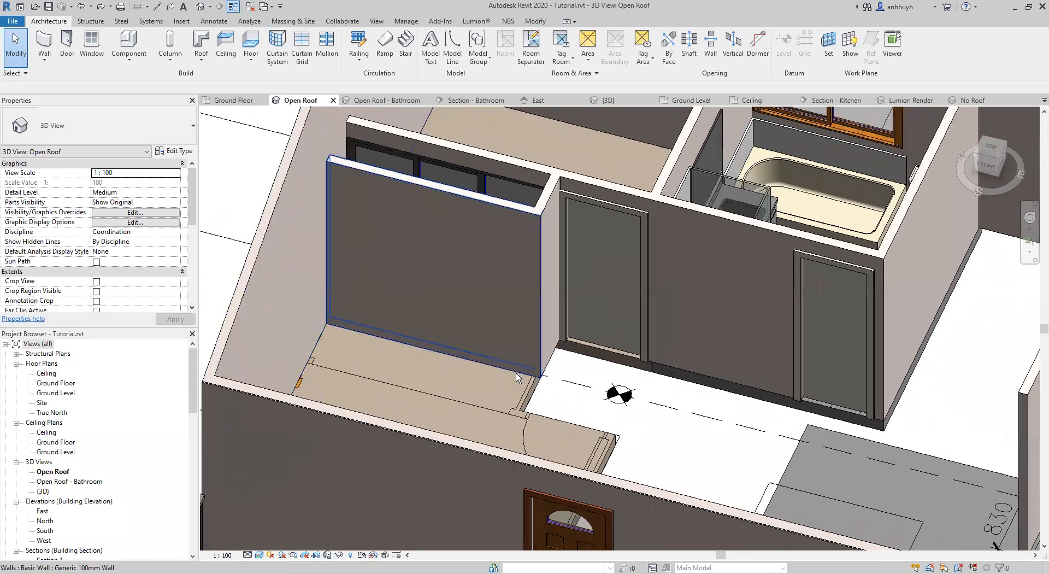
{"action": "middle_click_drag", "start_coordinate": [404, 368], "coordinate": [430, 373]}
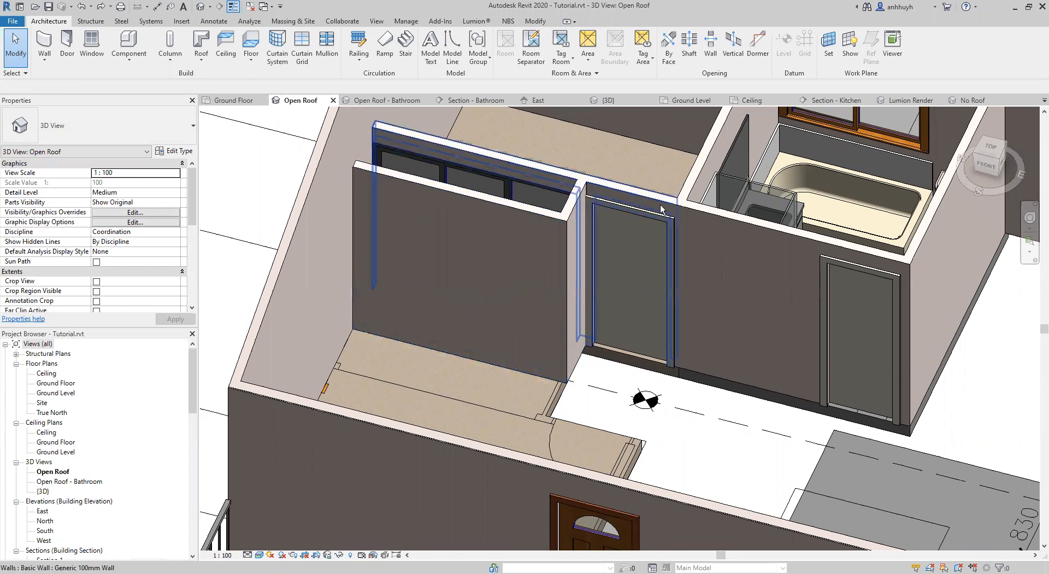
{"action": "middle_click_drag", "start_coordinate": [913, 262], "coordinate": [863, 267]}
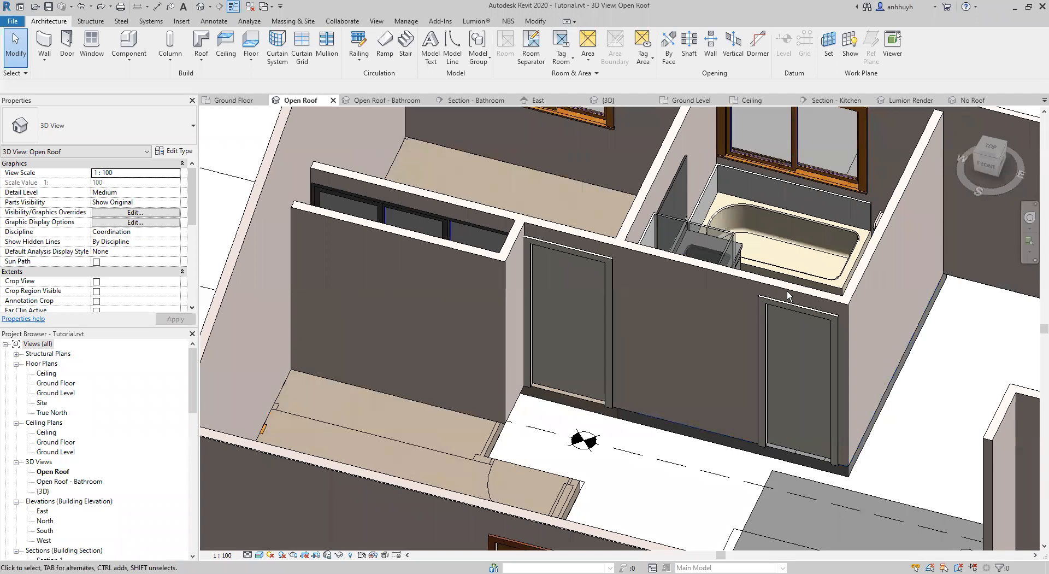
{"action": "scroll", "coordinate": [787, 290], "scroll_direction": "down", "scroll_amount": 2}
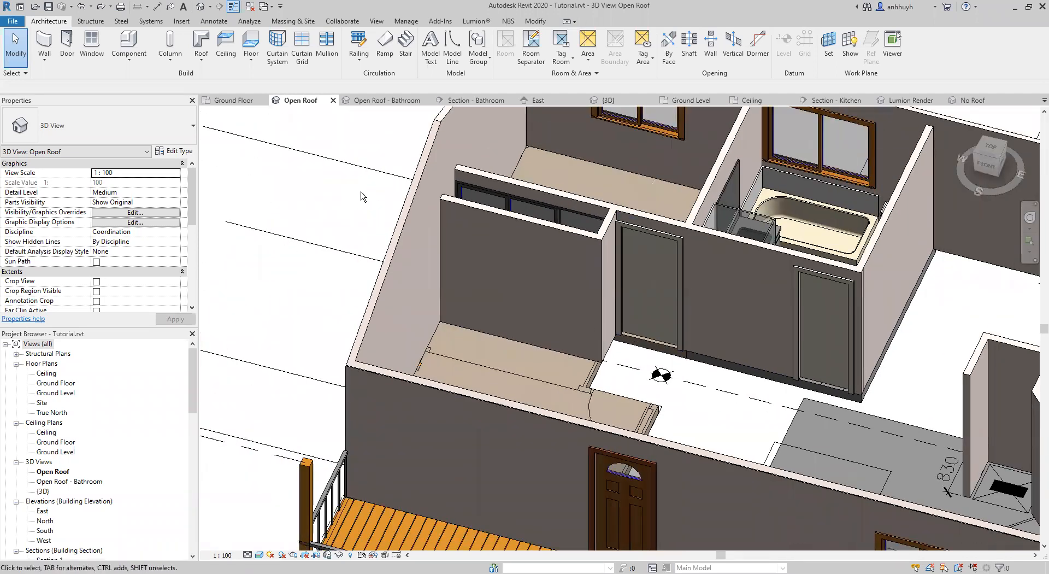
{"action": "middle_click_drag", "start_coordinate": [568, 309], "coordinate": [527, 305]}
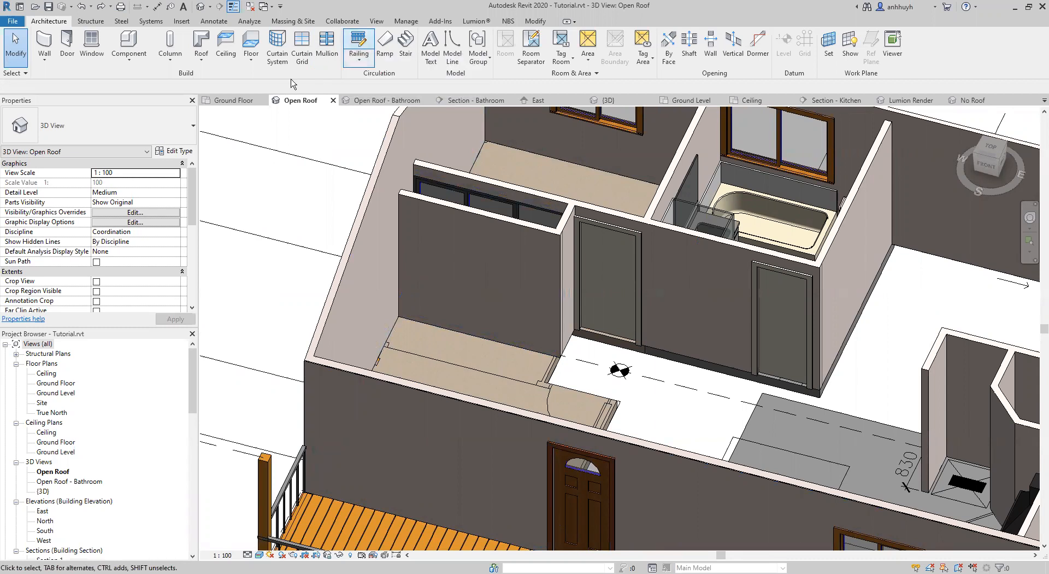
Create a new family from the Metric Profile-Rail.rft template.
{"action": "left_click", "coordinate": [13, 21]}
{"action": "mouse_move", "coordinate": [72, 68]}
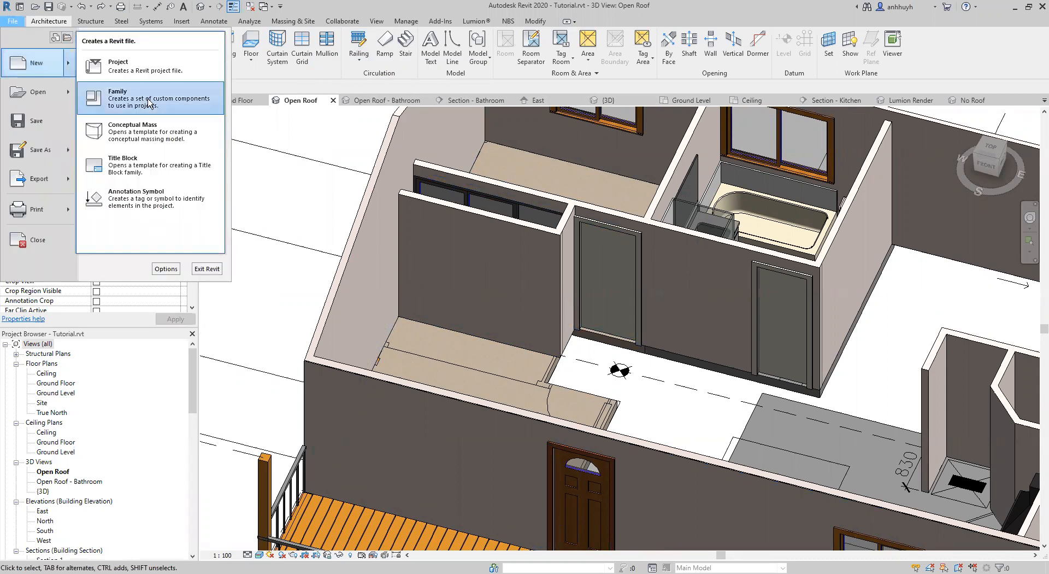
{"action": "left_click", "coordinate": [149, 103]}
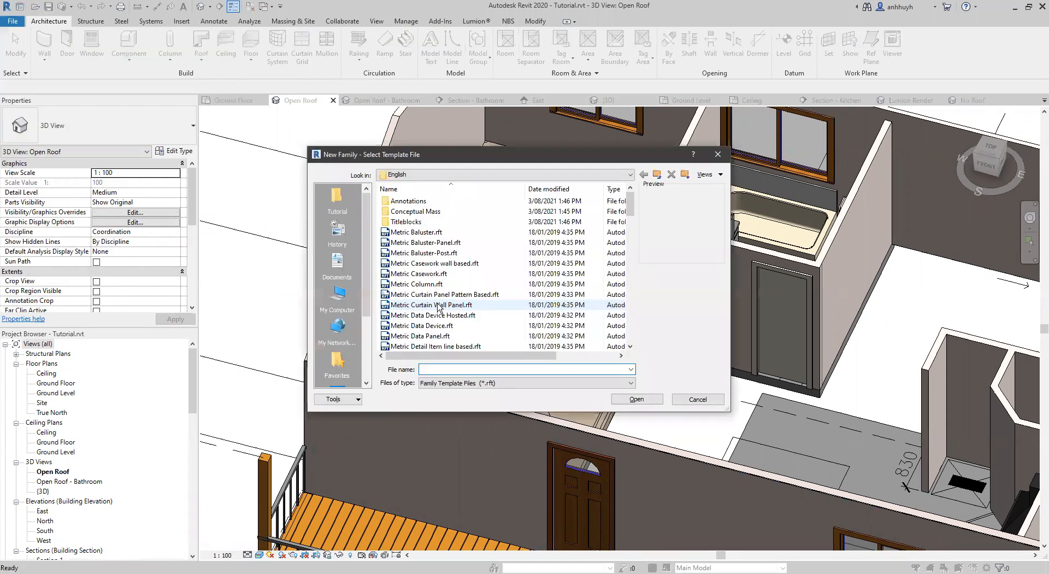
{"action": "scroll", "coordinate": [438, 308], "scroll_direction": "down", "scroll_amount": 18}
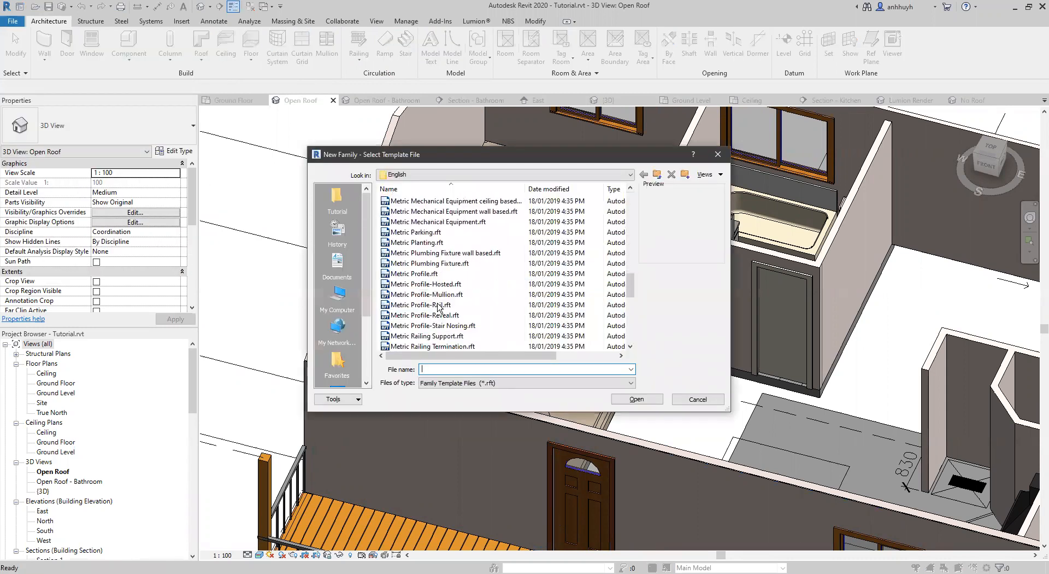
{"action": "left_click", "coordinate": [437, 274]}
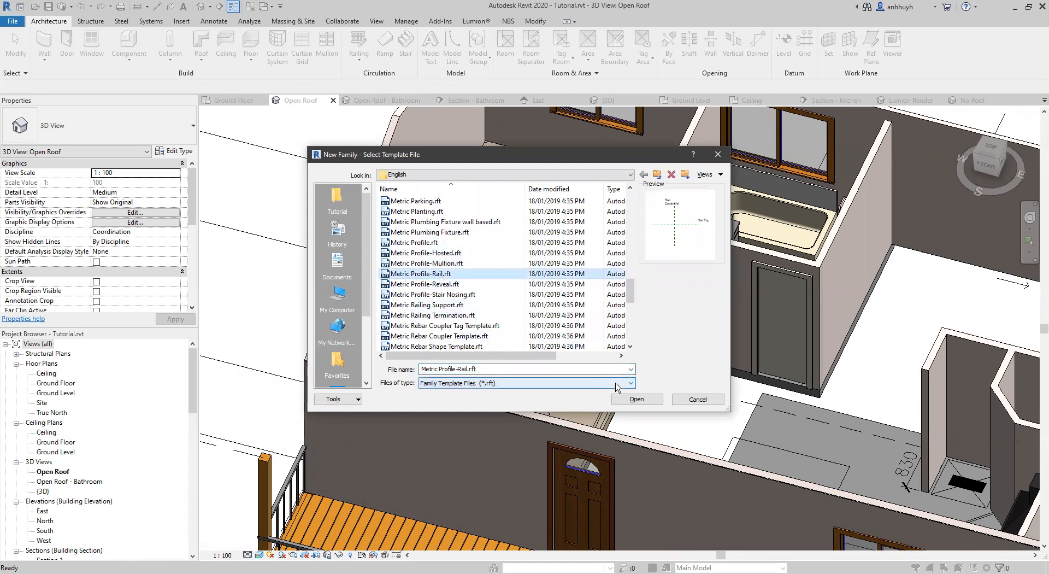
{"action": "left_click", "coordinate": [637, 398]}
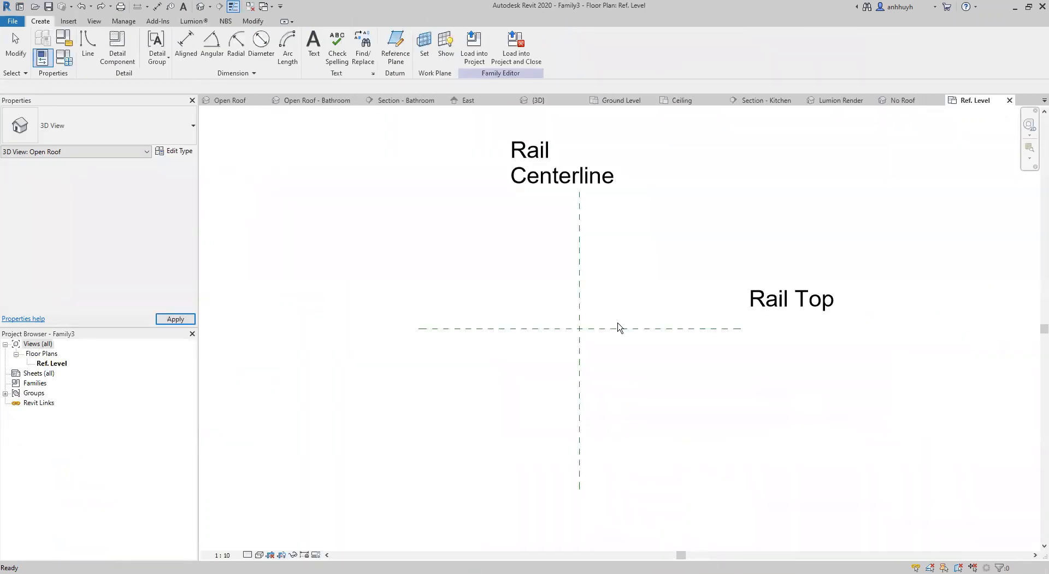
Sketch a rectangle about 20 mm wide and 65 mm high, starting from the intersection of the Rail Centerline and Rail Top reference planes.
{"action": "scroll", "coordinate": [613, 311], "scroll_direction": "up", "scroll_amount": 1}
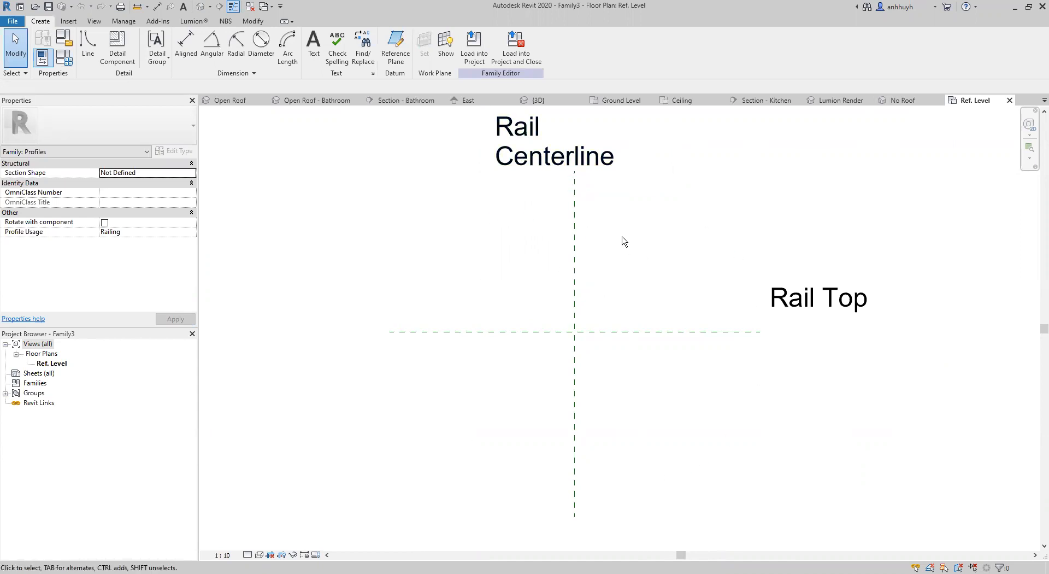
{"action": "scroll", "coordinate": [613, 304], "scroll_direction": "up", "scroll_amount": 1}
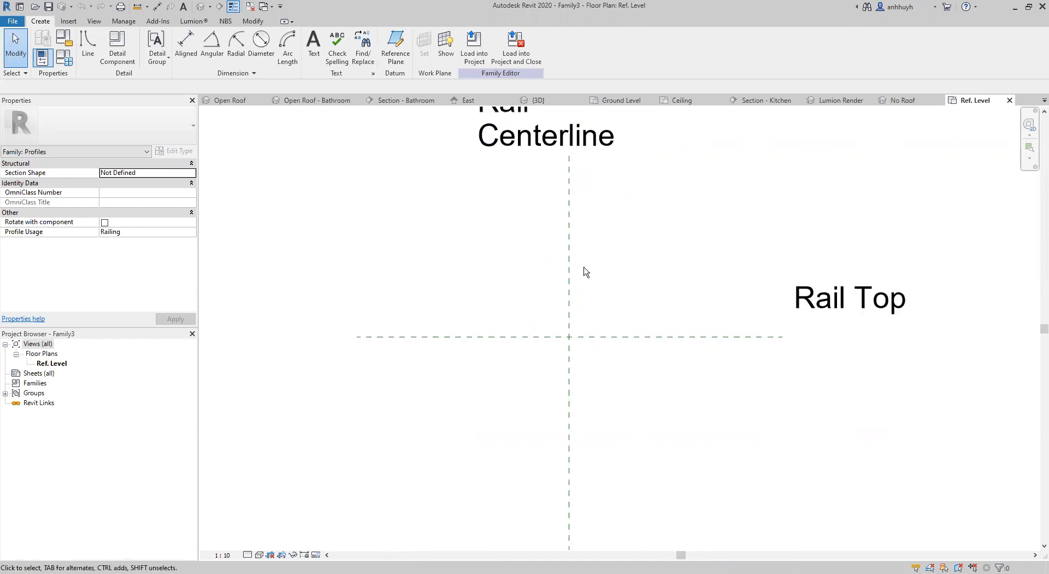
{"action": "scroll", "coordinate": [585, 271], "scroll_direction": "up", "scroll_amount": 1}
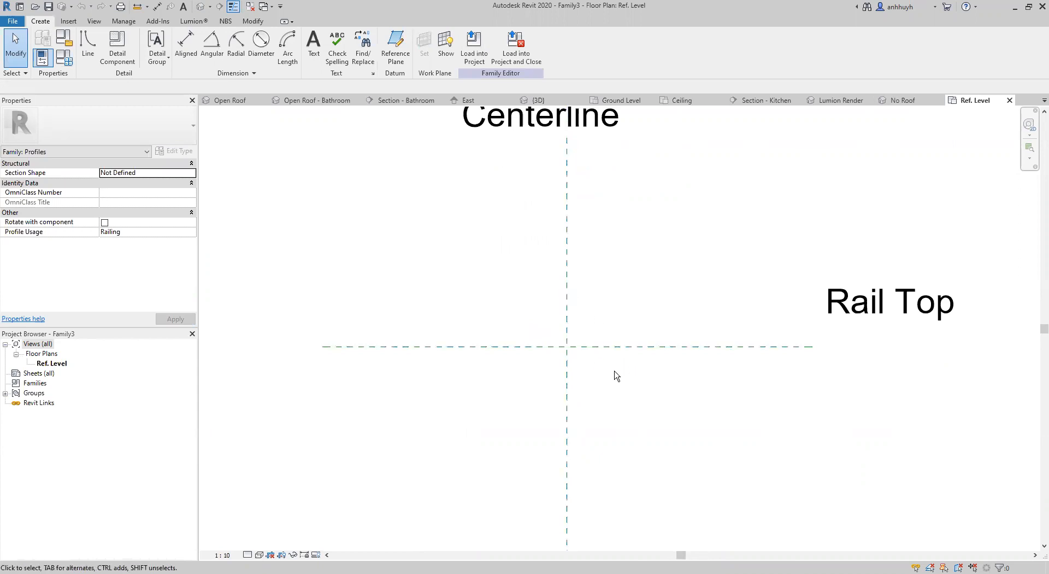
{"action": "scroll", "coordinate": [601, 377], "scroll_direction": "up", "scroll_amount": 2}
{"action": "scroll", "coordinate": [586, 307], "scroll_direction": "up", "scroll_amount": 1}
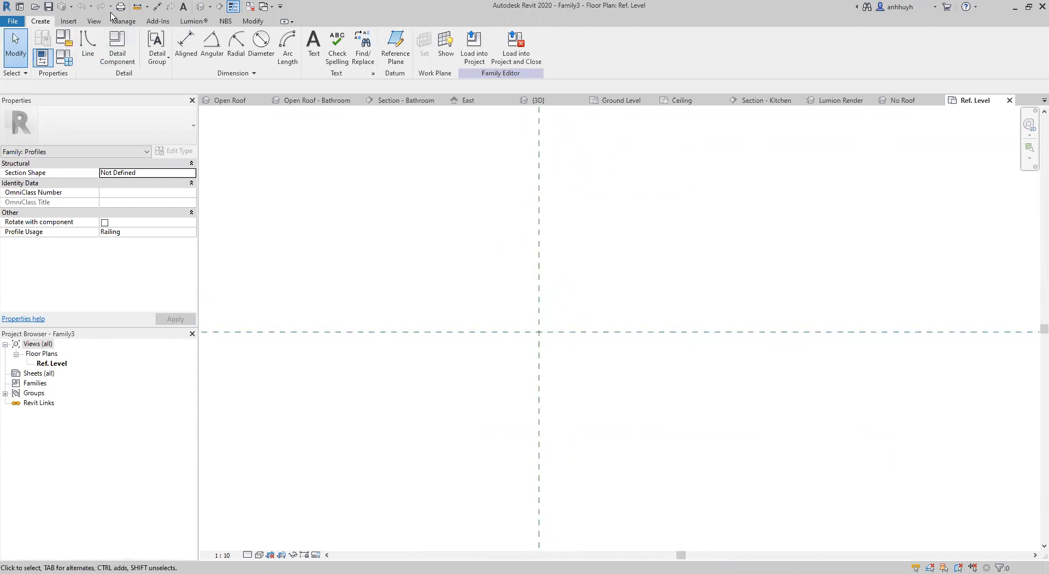
{"action": "left_click", "coordinate": [89, 44]}
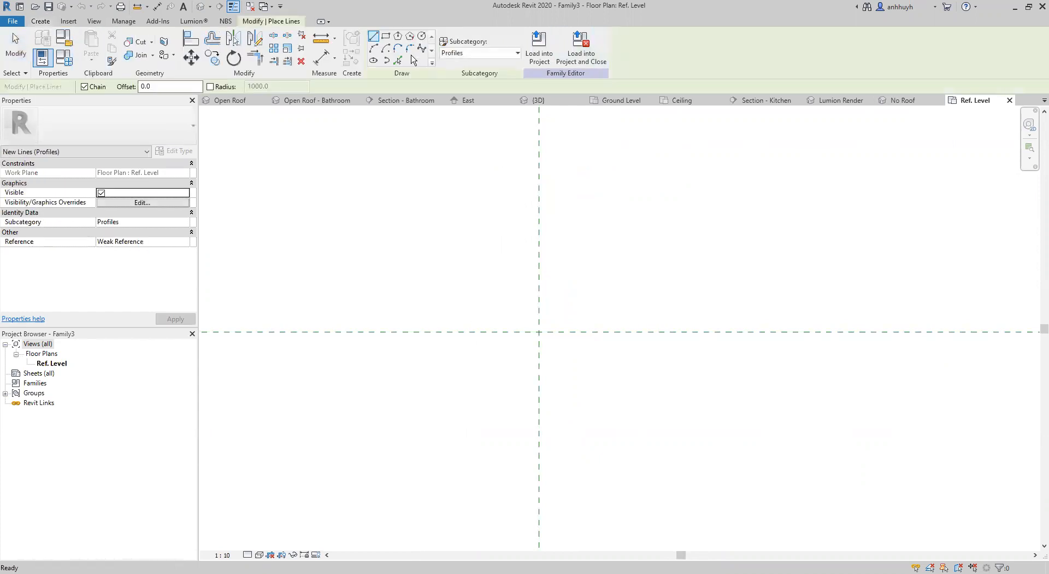
{"action": "left_click", "coordinate": [386, 38]}
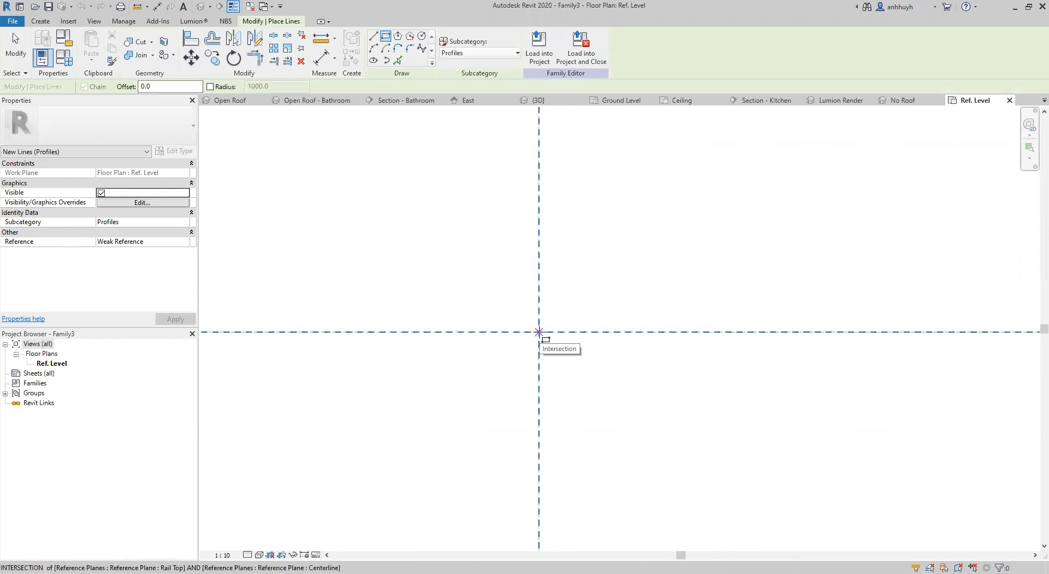
{"action": "left_click", "coordinate": [539, 332]}
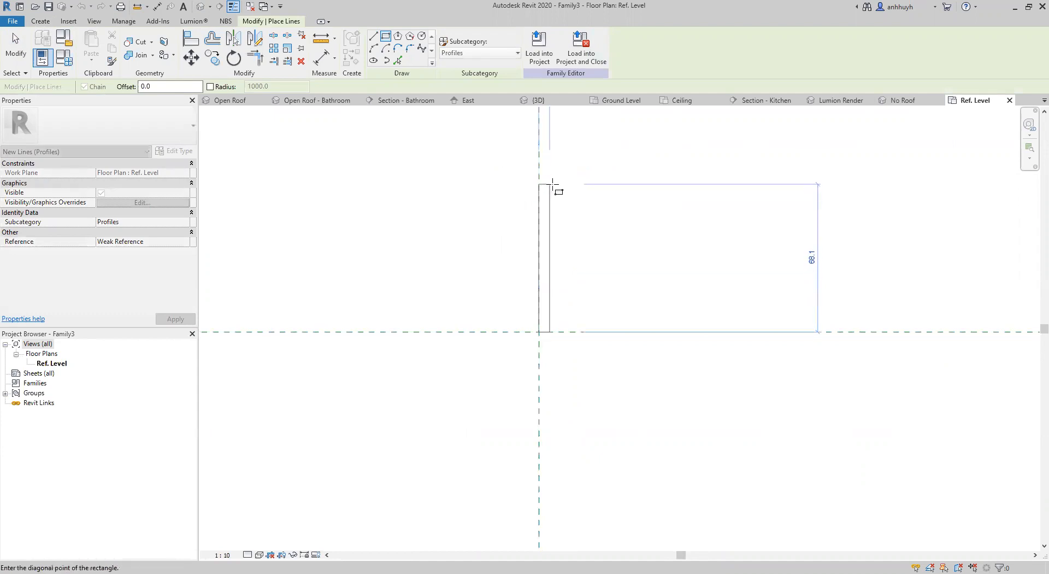
{"action": "scroll", "coordinate": [564, 189], "scroll_direction": "up", "scroll_amount": 2}
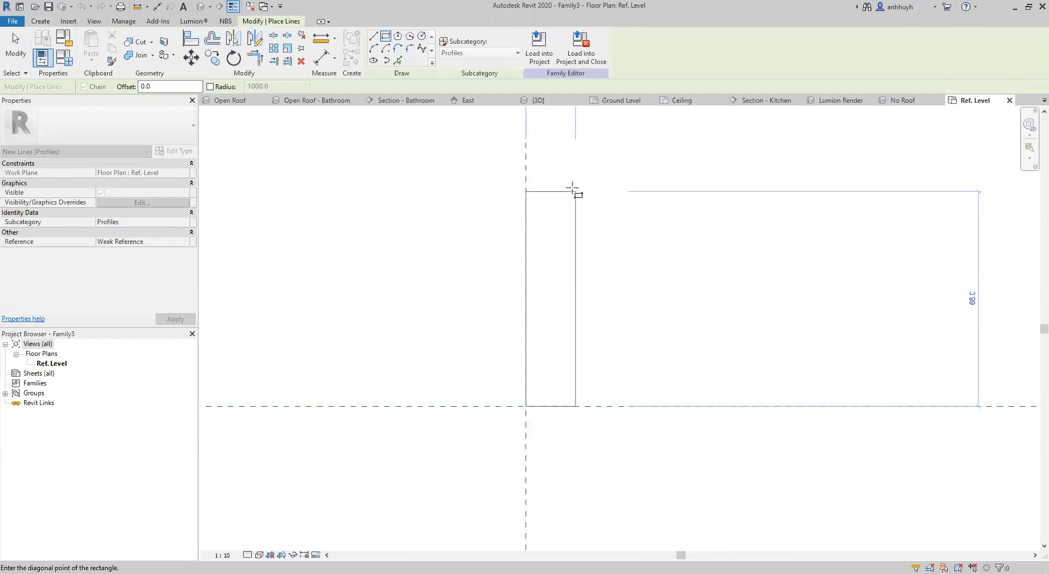
{"action": "middle_click_drag", "start_coordinate": [567, 188], "coordinate": [506, 324]}
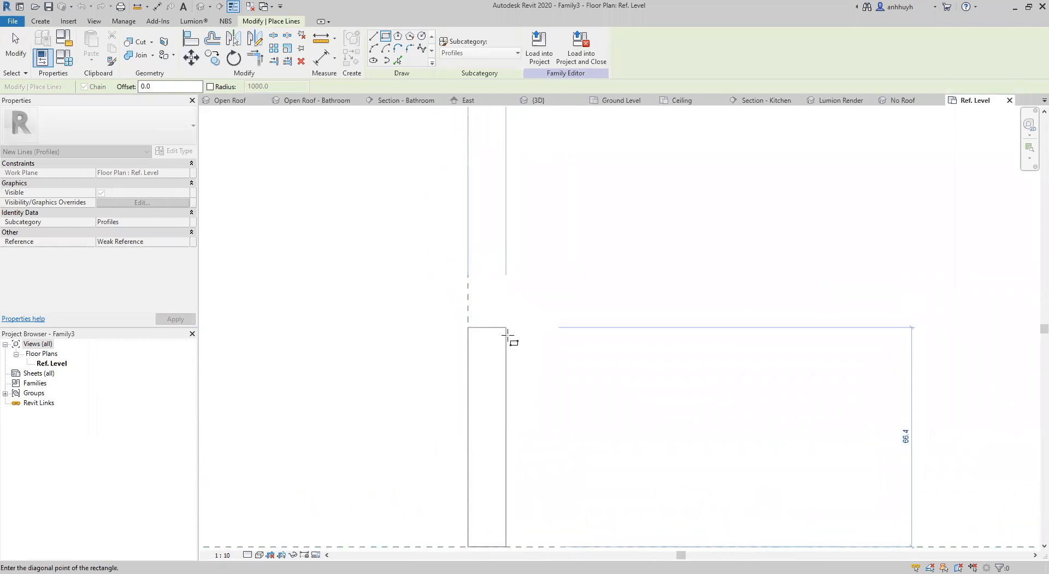
{"action": "scroll", "coordinate": [504, 328], "scroll_direction": "down", "scroll_amount": 1}
{"action": "scroll", "coordinate": [504, 331], "scroll_direction": "down", "scroll_amount": 2}
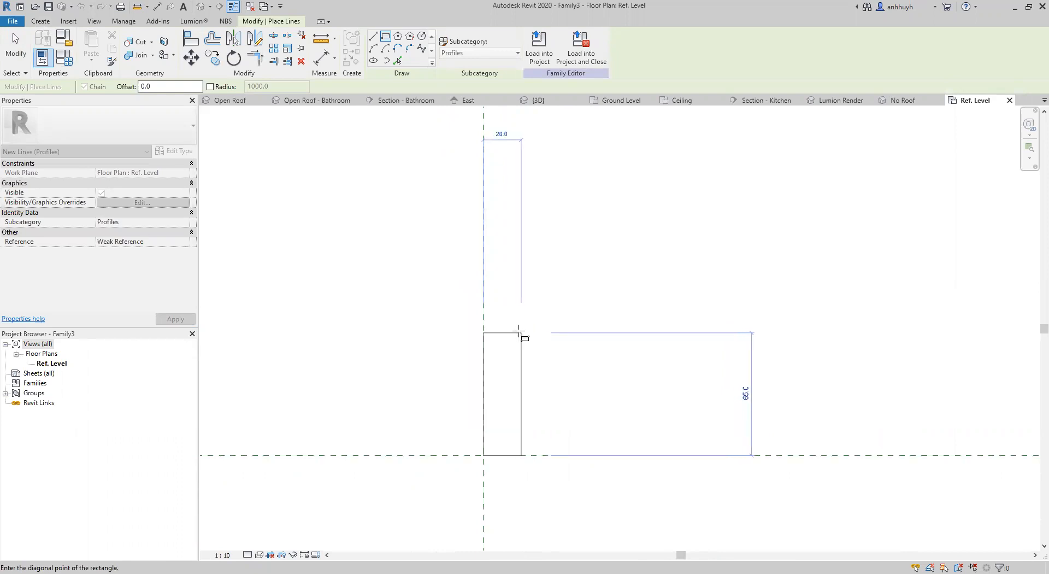
{"action": "left_click", "coordinate": [518, 331]}
{"action": "key", "text": "Escape"}
{"action": "key", "text": "Escape"}
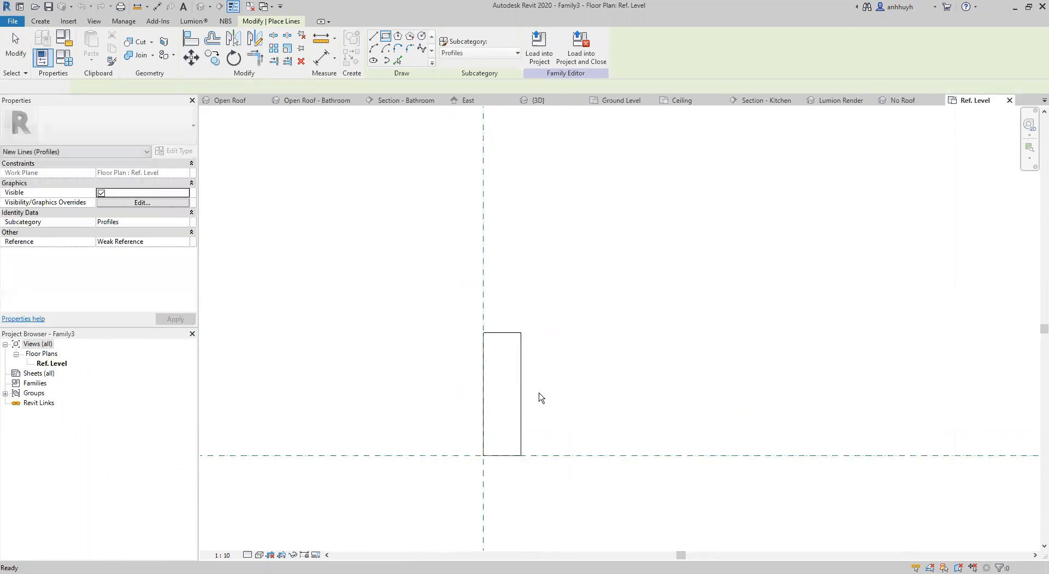
Set the rectangle's height to 66 mm by adjusting its bottom edge.
{"action": "left_click", "coordinate": [522, 395]}
{"action": "left_click", "coordinate": [501, 468]}
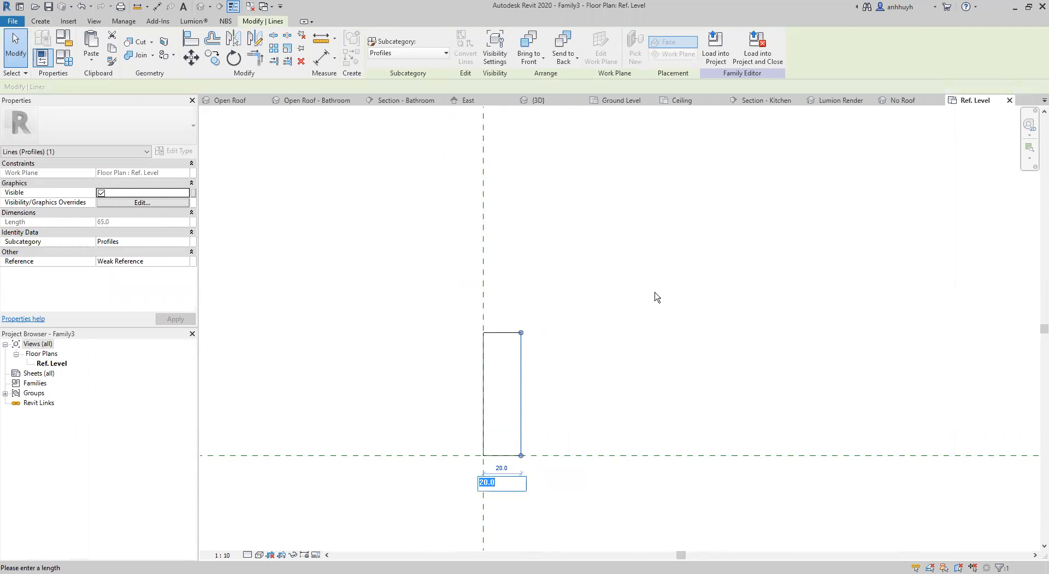
{"action": "left_click_drag", "start_coordinate": [461, 306], "coordinate": [580, 482]}
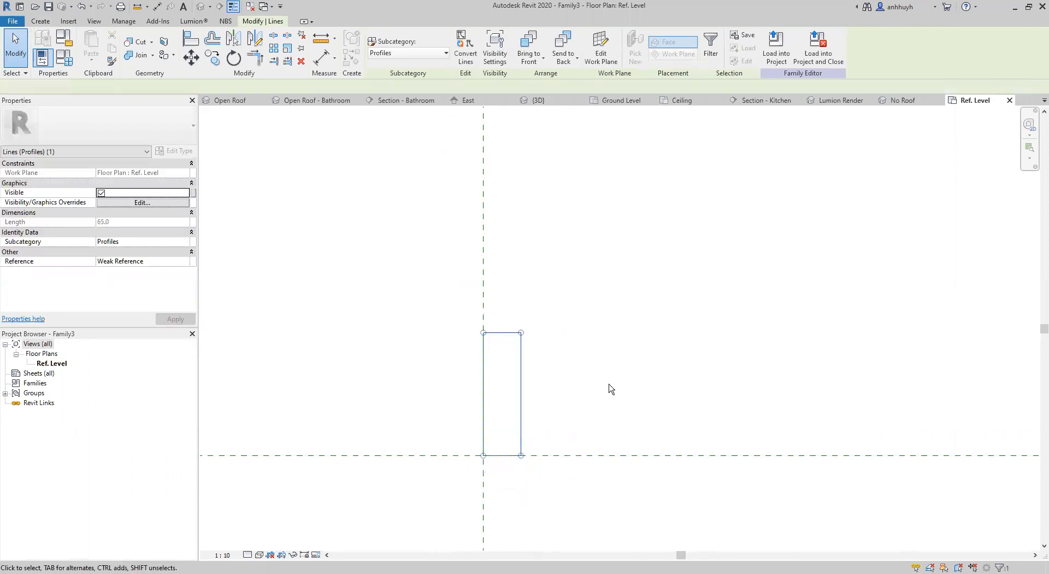
{"action": "left_click", "coordinate": [519, 457]}
{"action": "left_click", "coordinate": [510, 455]}
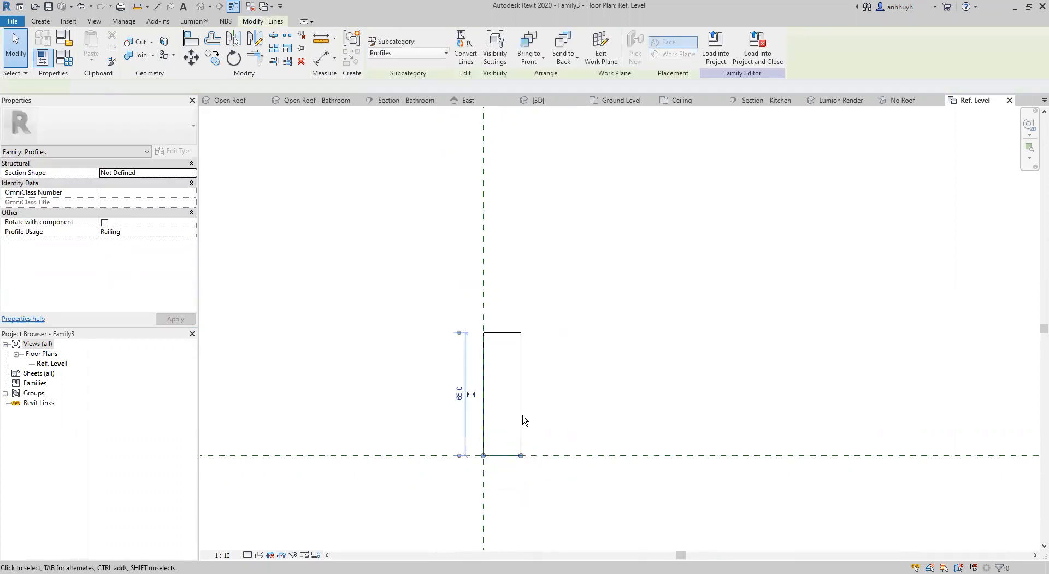
{"action": "left_click", "coordinate": [460, 393]}
{"action": "type", "text": "66"}
{"action": "key", "text": "Return"}
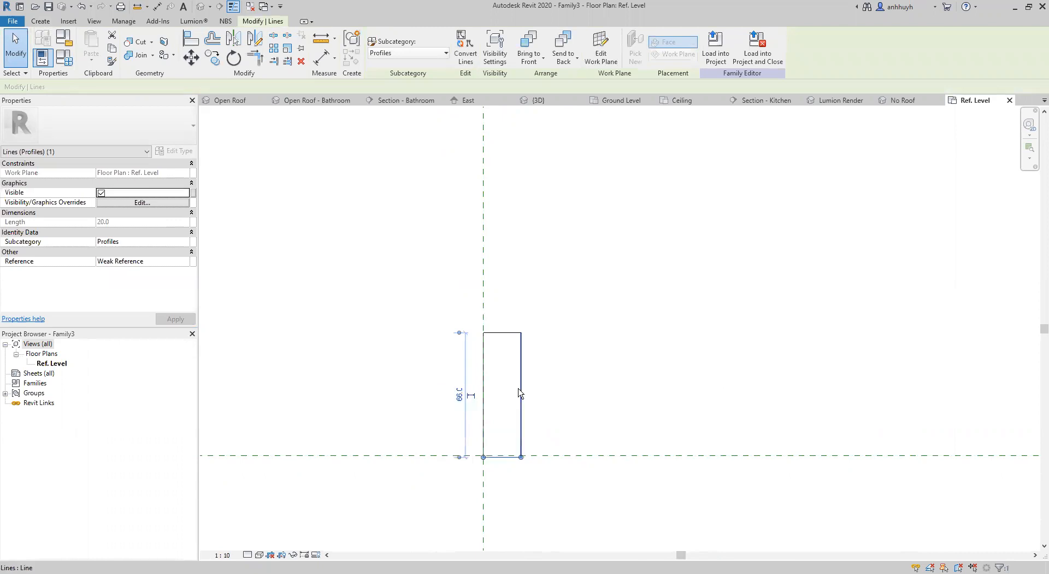
Set the rectangle's width to 18 mm by adjusting its right edge.
{"action": "left_click", "coordinate": [555, 391]}
{"action": "left_click", "coordinate": [519, 442]}
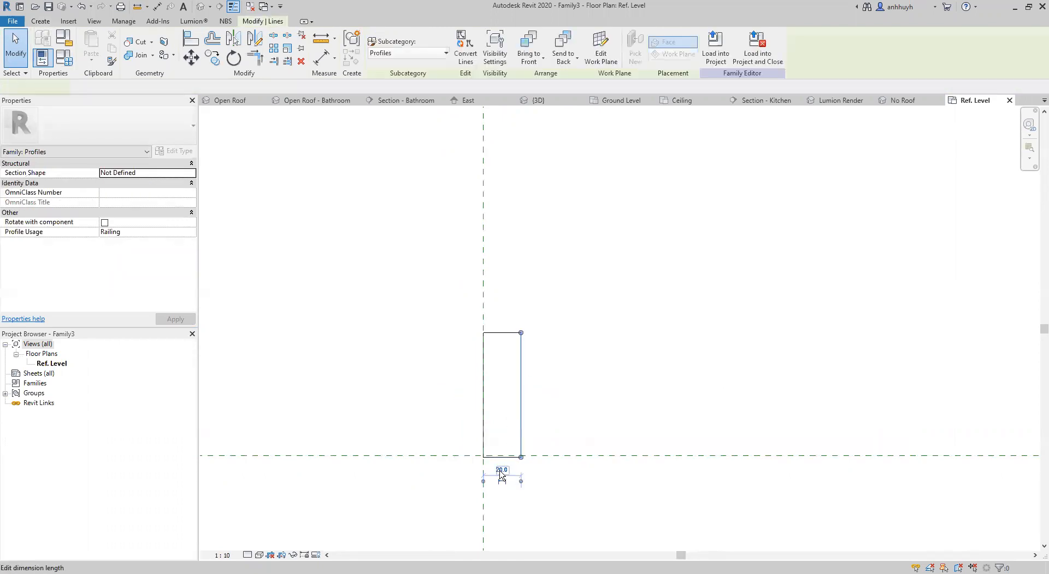
{"action": "left_click", "coordinate": [500, 470]}
{"action": "type", "text": "18"}
{"action": "key", "text": "Return"}
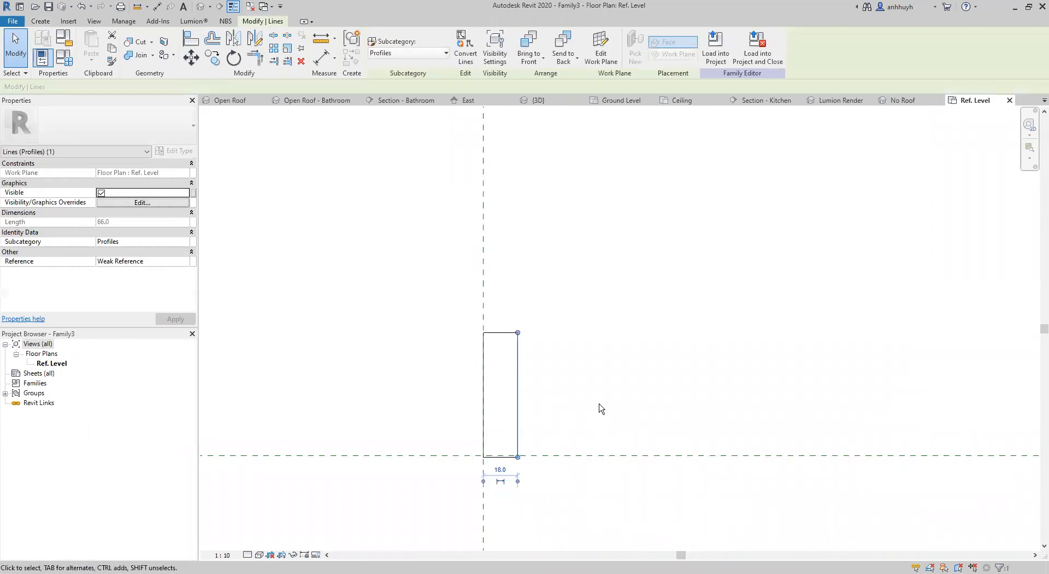
{"action": "left_click", "coordinate": [568, 394]}
Move the whole rectangle up so its lower-left corner sits on the intersection of the Centerline and Rail Top reference planes.
{"action": "scroll", "coordinate": [548, 444], "scroll_direction": "up", "scroll_amount": 3}
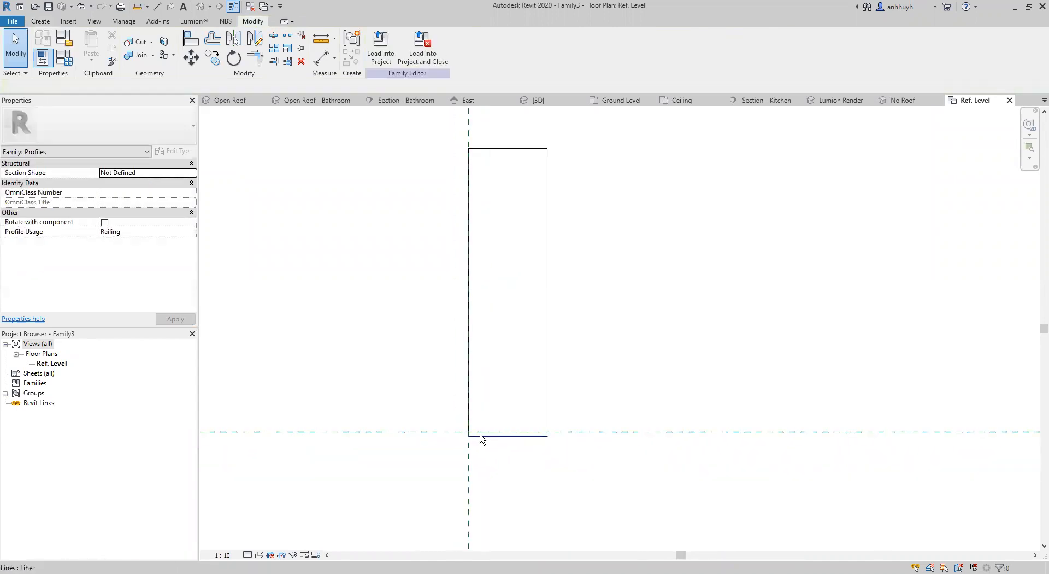
{"action": "left_click_drag", "start_coordinate": [429, 130], "coordinate": [646, 520]}
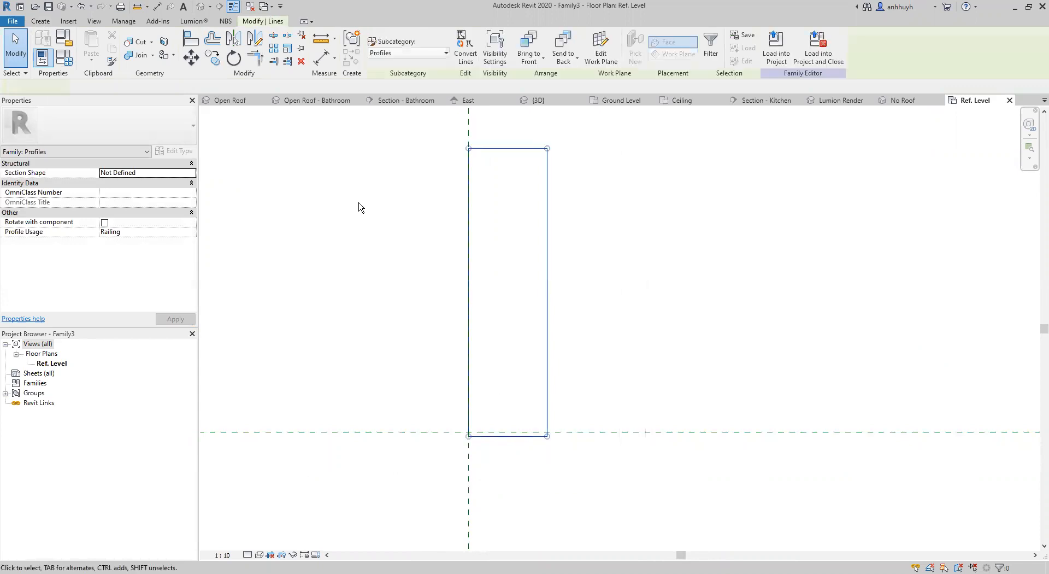
{"action": "scroll", "coordinate": [470, 448], "scroll_direction": "up", "scroll_amount": 5}
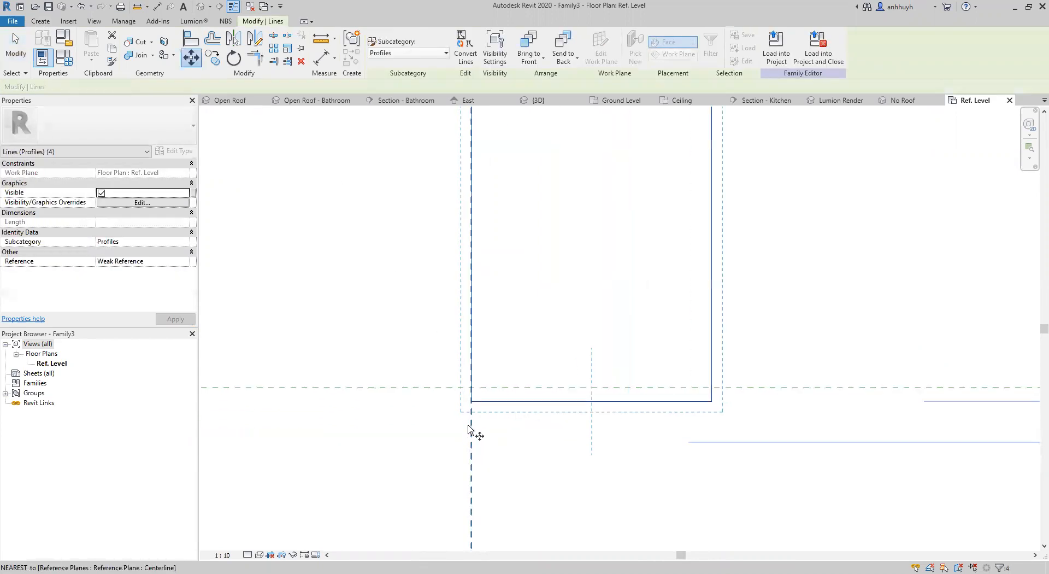
{"action": "left_click", "coordinate": [473, 389]}
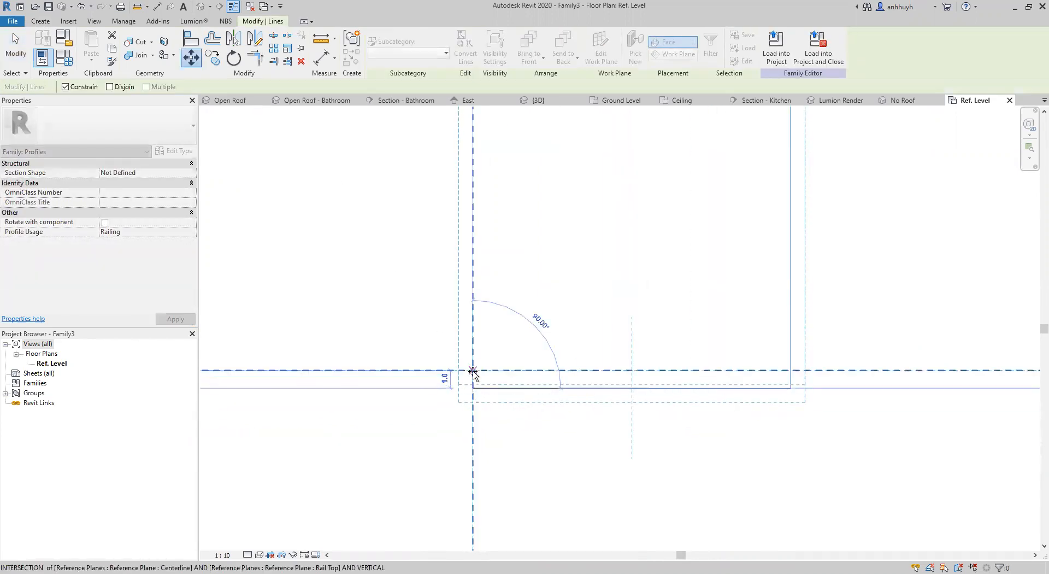
{"action": "left_click", "coordinate": [473, 370]}
{"action": "key", "text": "Escape"}
{"action": "scroll", "coordinate": [565, 415], "scroll_direction": "down", "scroll_amount": 3}
{"action": "scroll", "coordinate": [564, 397], "scroll_direction": "down", "scroll_amount": 2}
{"action": "middle_click_drag", "start_coordinate": [730, 290], "coordinate": [660, 344]}
{"action": "scroll", "coordinate": [628, 326], "scroll_direction": "down", "scroll_amount": 1}
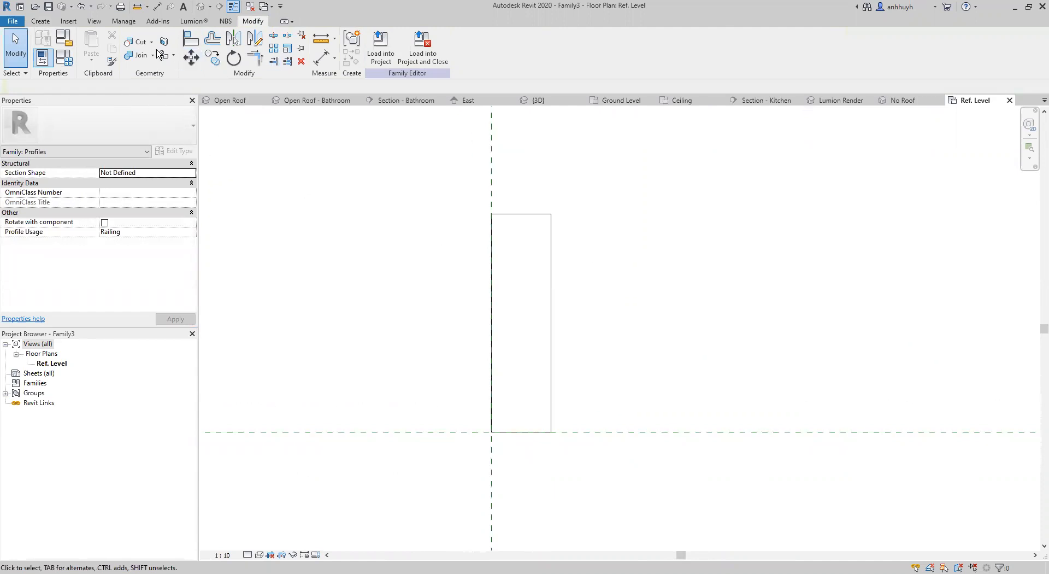
Draw a sloped line from the midpoint of the rectangle's top edge to the midpoint of its right edge.
{"action": "left_click", "coordinate": [40, 21]}
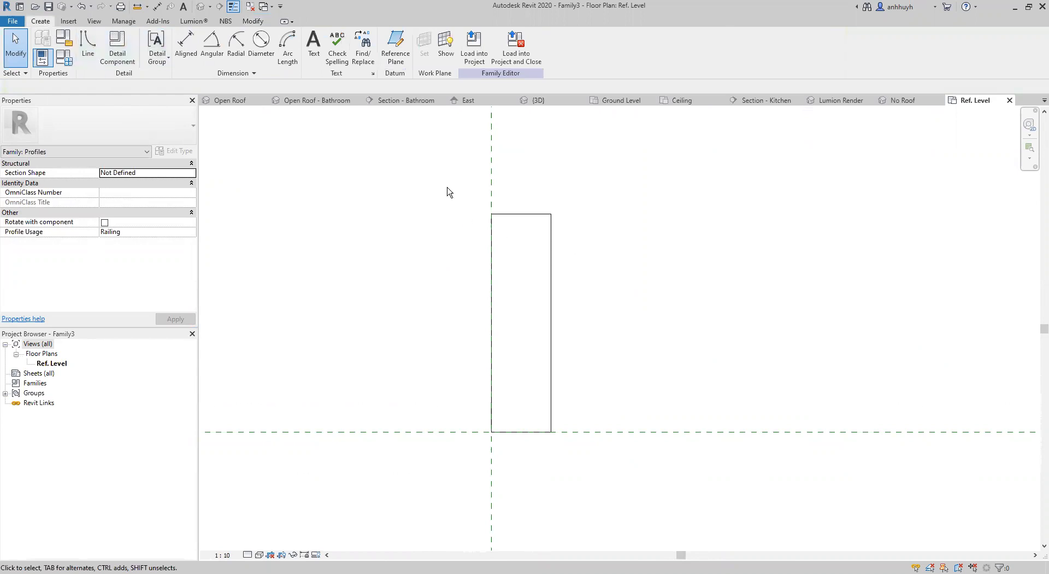
{"action": "left_click", "coordinate": [87, 45]}
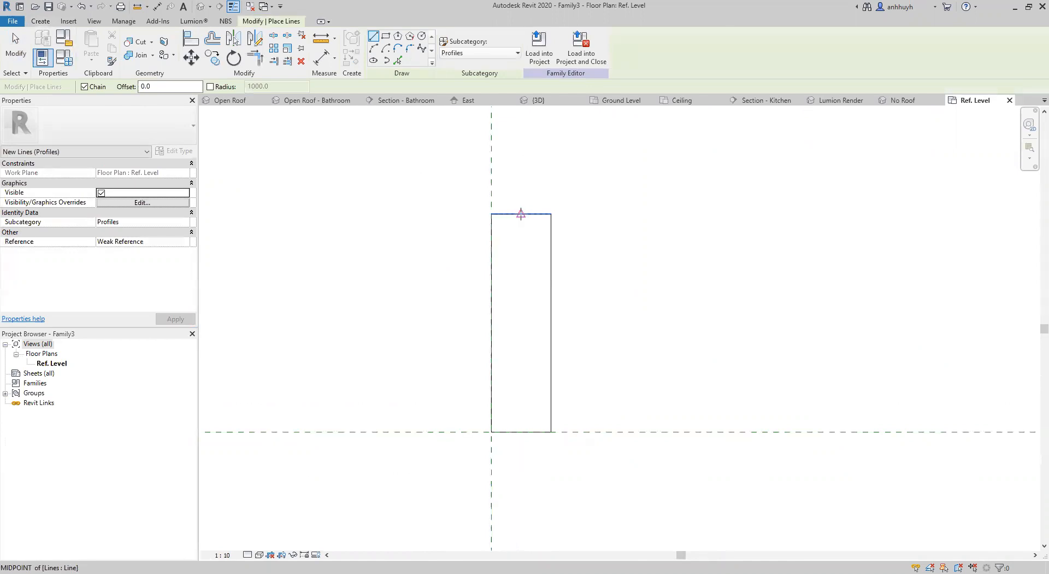
{"action": "left_click", "coordinate": [521, 213]}
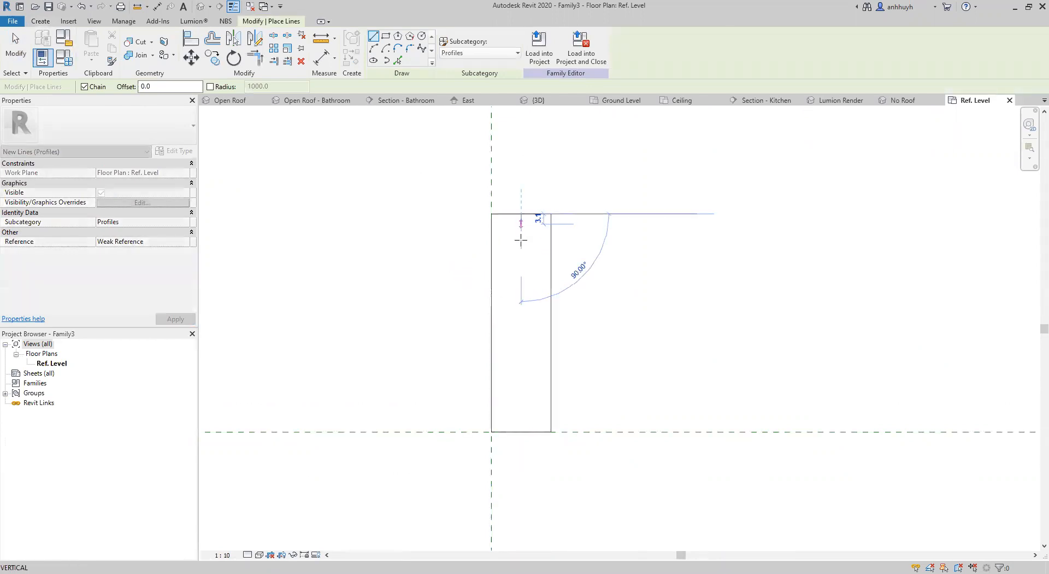
{"action": "left_click", "coordinate": [551, 322]}
{"action": "key", "text": "Escape"}
{"action": "key", "text": "Escape"}
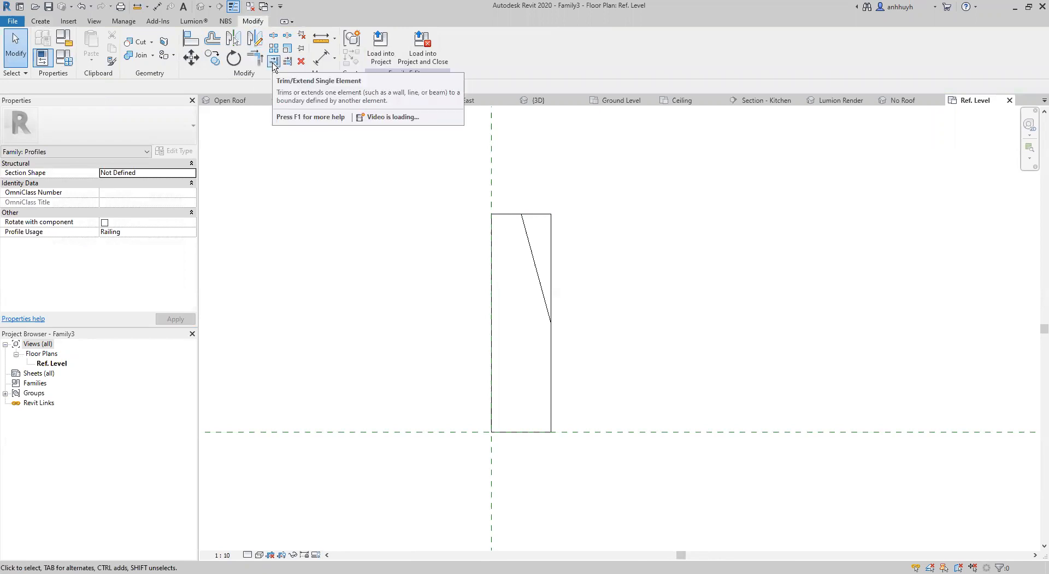
Split the rectangle's top and right edges where the sloped line meets them.
{"action": "left_click", "coordinate": [273, 61]}
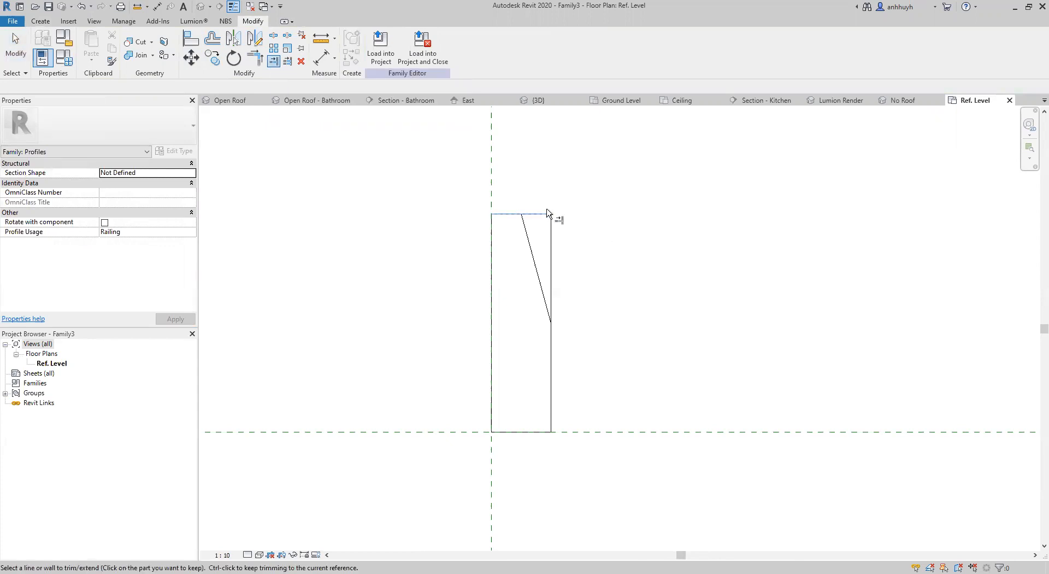
{"action": "left_click", "coordinate": [552, 235]}
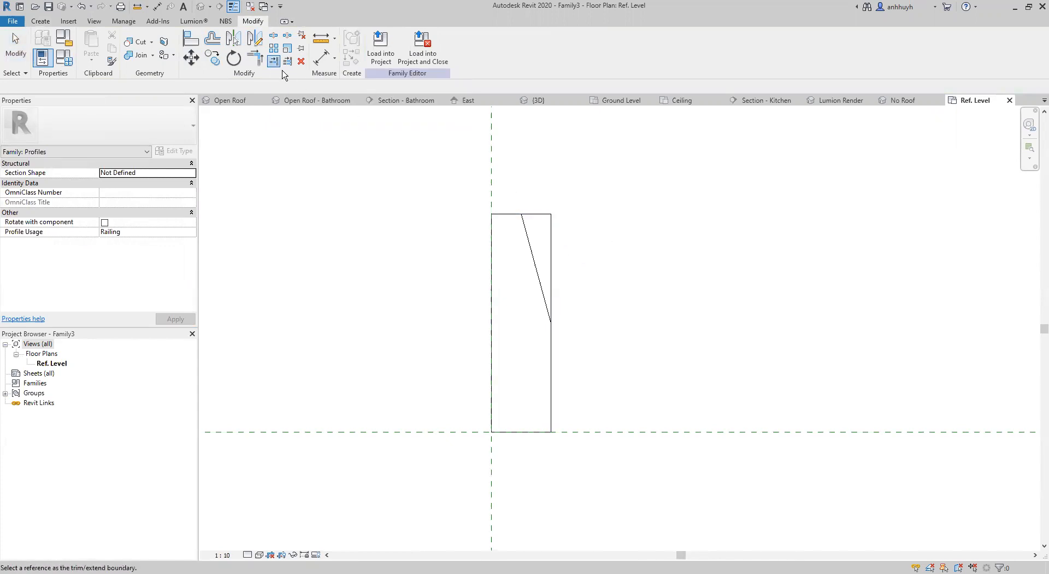
{"action": "left_click", "coordinate": [273, 38]}
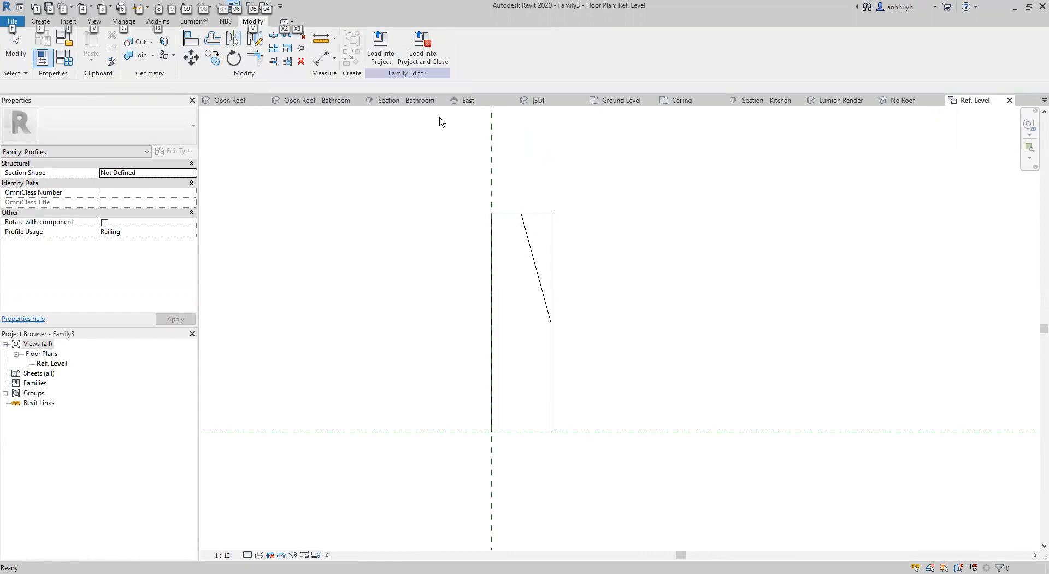
{"action": "scroll", "coordinate": [534, 202], "scroll_direction": "up", "scroll_amount": 5}
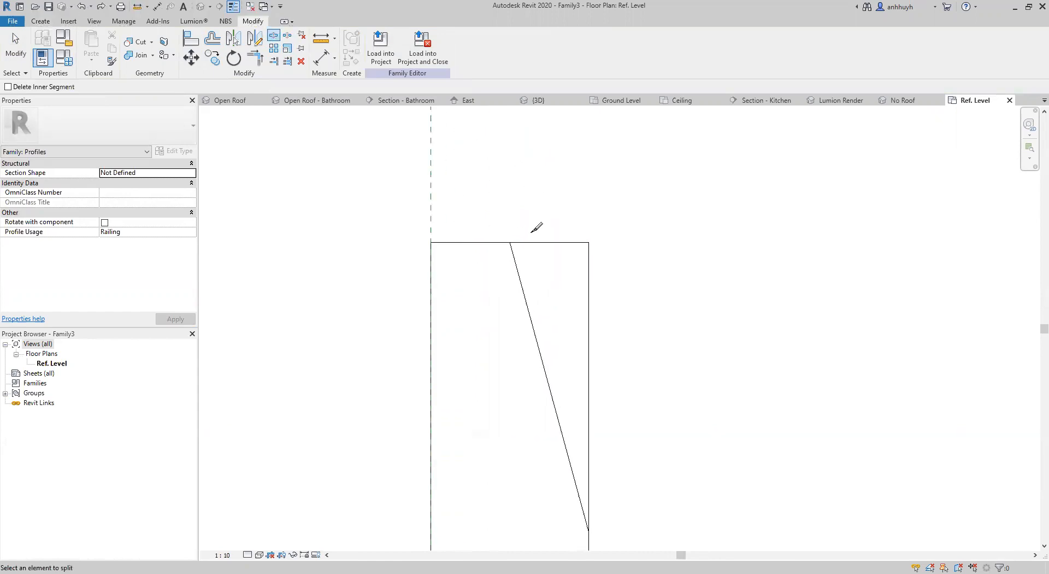
{"action": "left_click", "coordinate": [500, 247]}
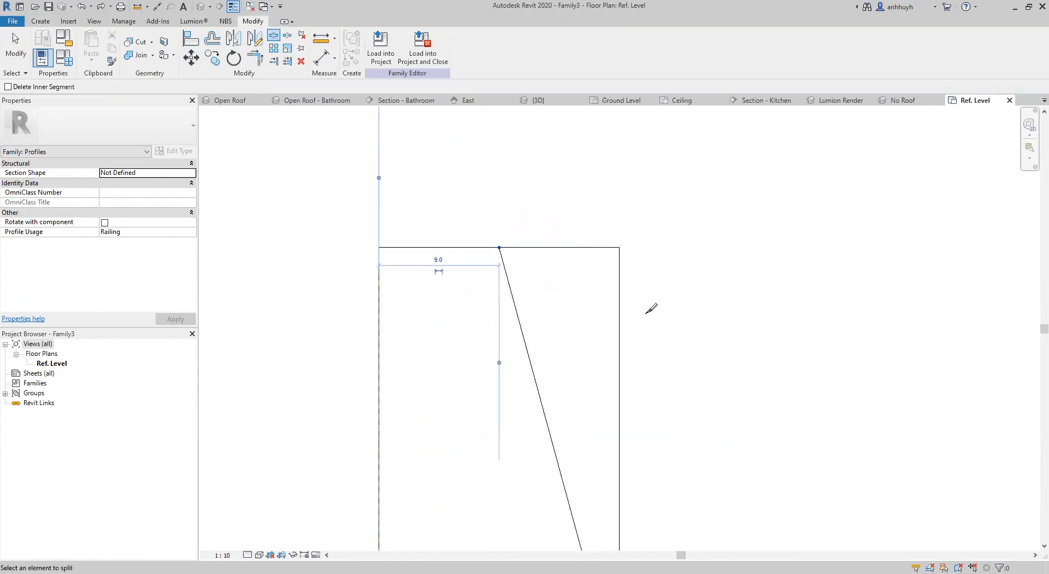
{"action": "middle_click_drag", "start_coordinate": [599, 321], "coordinate": [507, 123]}
{"action": "middle_click_drag", "start_coordinate": [525, 478], "coordinate": [525, 330]}
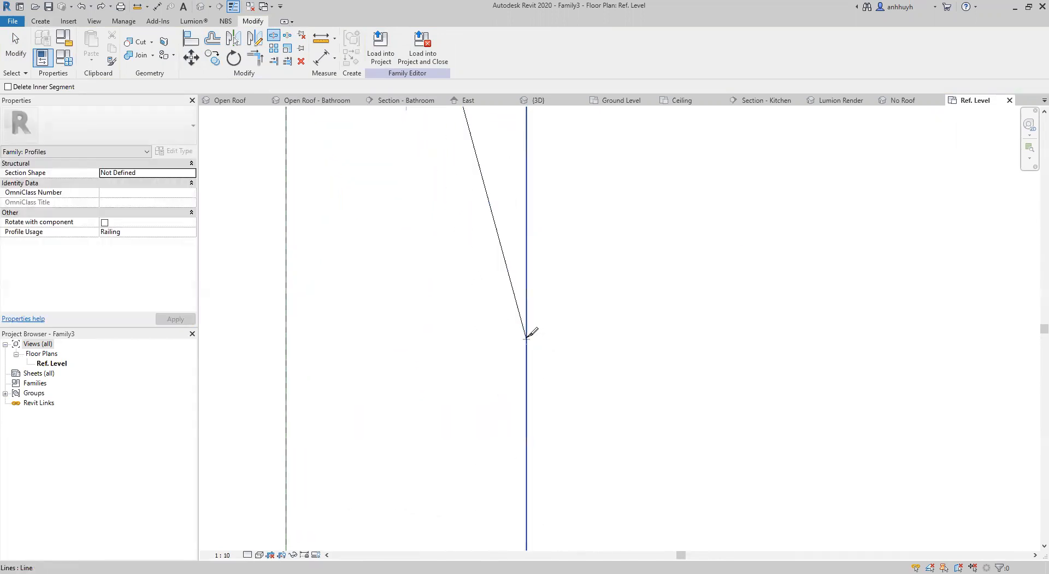
Delete the two upper-right corner segments outside the sloped line, leaving a half-splayed profile outline.
{"action": "key", "text": "Escape"}
{"action": "scroll", "coordinate": [581, 229], "scroll_direction": "down", "scroll_amount": 4}
{"action": "left_click_drag", "start_coordinate": [609, 173], "coordinate": [530, 230]}
{"action": "key", "text": "Delete"}
{"action": "scroll", "coordinate": [639, 274], "scroll_direction": "down", "scroll_amount": 2}
{"action": "middle_click_drag", "start_coordinate": [650, 338], "coordinate": [639, 295]}
{"action": "scroll", "coordinate": [639, 295], "scroll_direction": "down", "scroll_amount": 1}
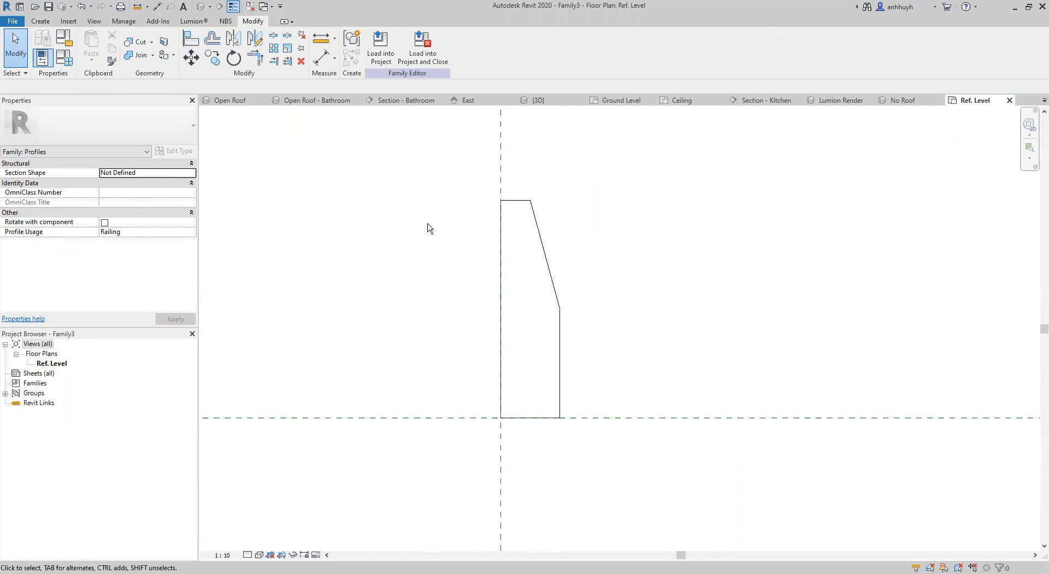
Save the family as Skirting_Half_Splayed_AUS.rfa in the 05 General detailing folder, replacing the existing file.
{"action": "scroll", "coordinate": [435, 281], "scroll_direction": "down", "scroll_amount": 1}
{"action": "left_click", "coordinate": [51, 7]}
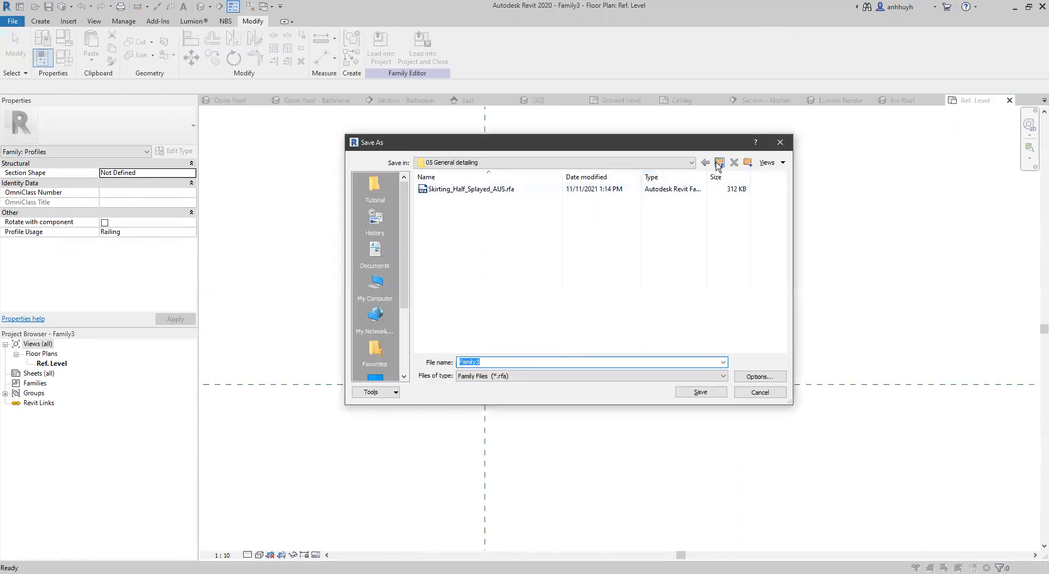
{"action": "left_click", "coordinate": [474, 193]}
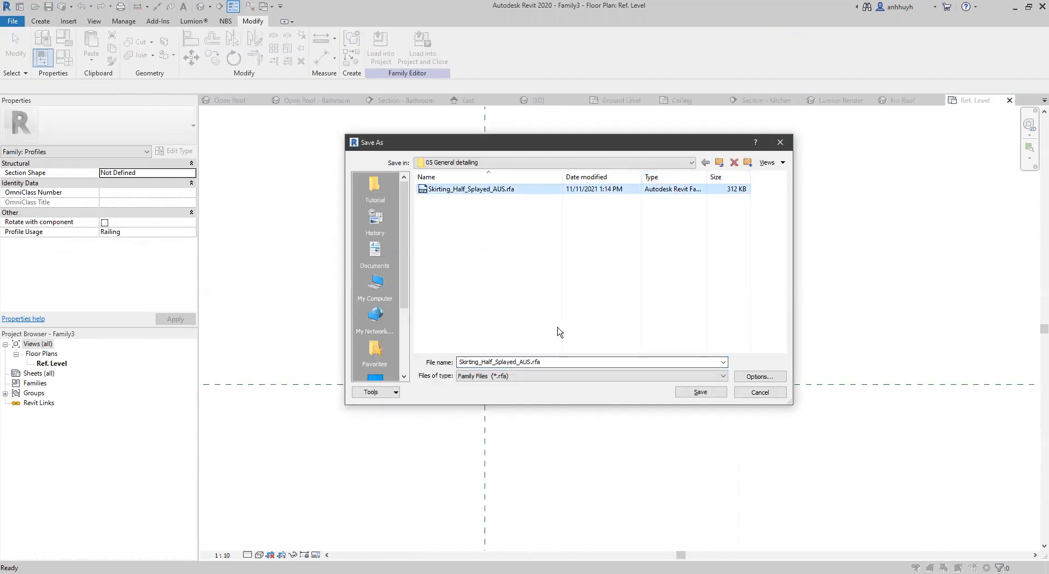
{"action": "left_click", "coordinate": [479, 229]}
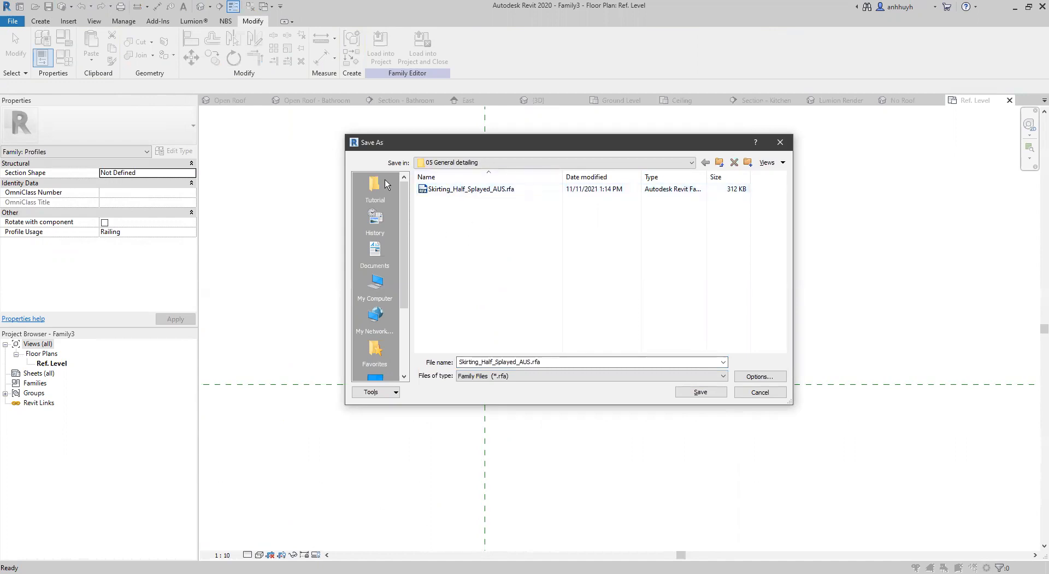
{"action": "left_click", "coordinate": [471, 192]}
{"action": "left_click", "coordinate": [694, 398]}
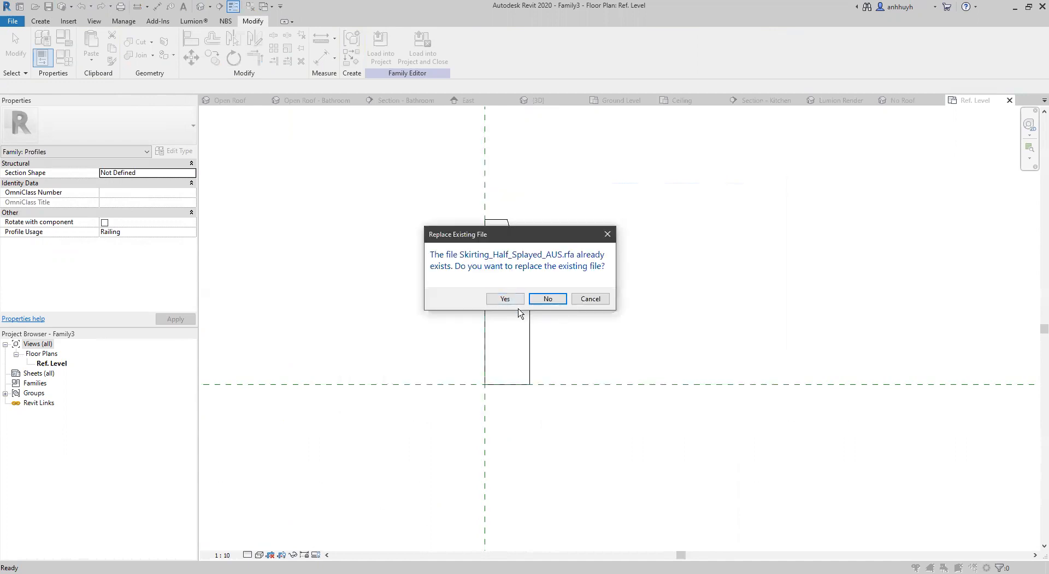
{"action": "left_click", "coordinate": [506, 302]}
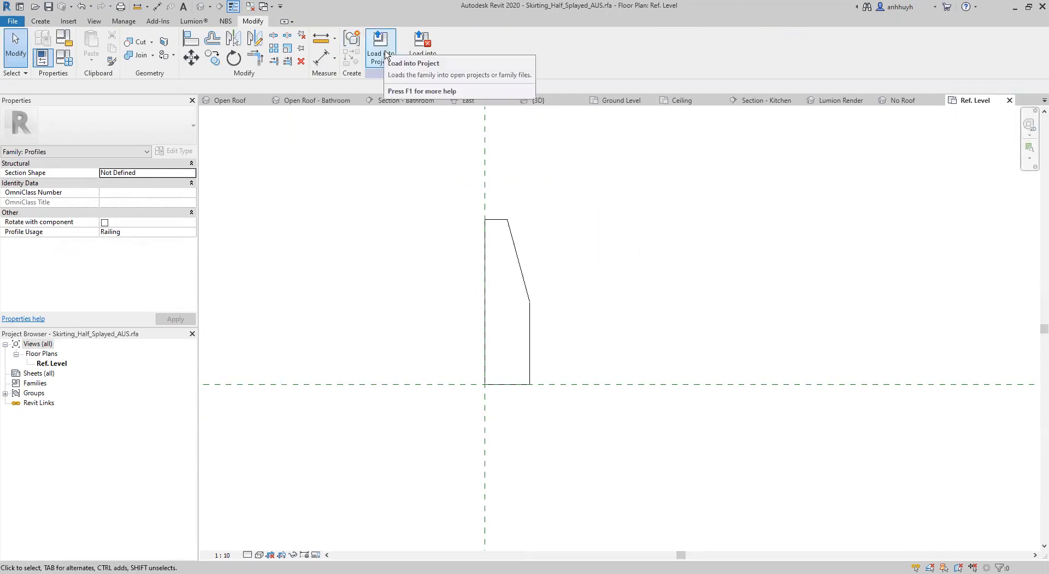
Load the skirting profile family into the Tutorial.rvt project.
{"action": "left_click", "coordinate": [453, 242]}
{"action": "left_click", "coordinate": [491, 374]}
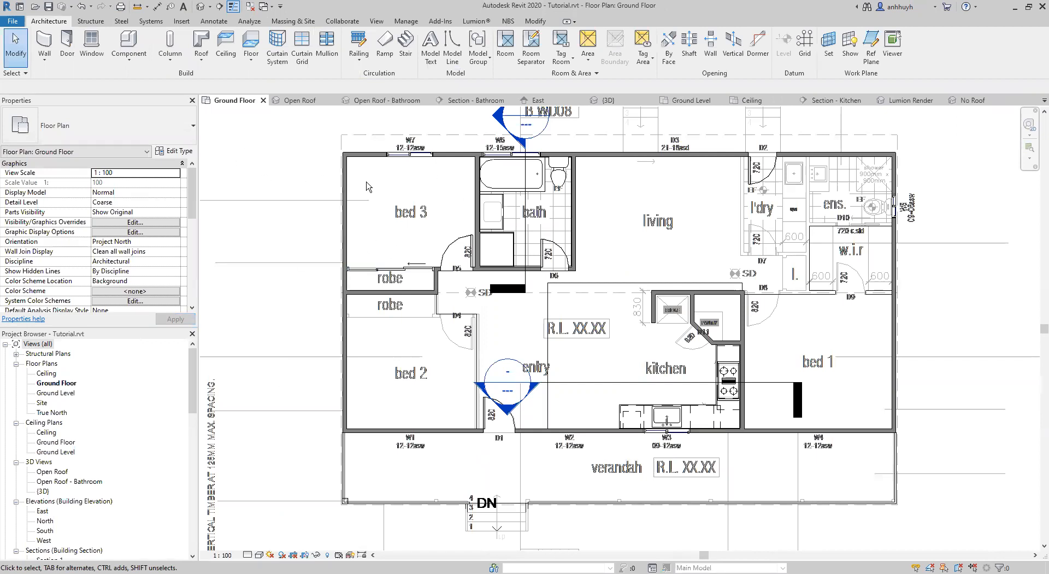
{"action": "middle_click_drag", "start_coordinate": [394, 215], "coordinate": [410, 225]}
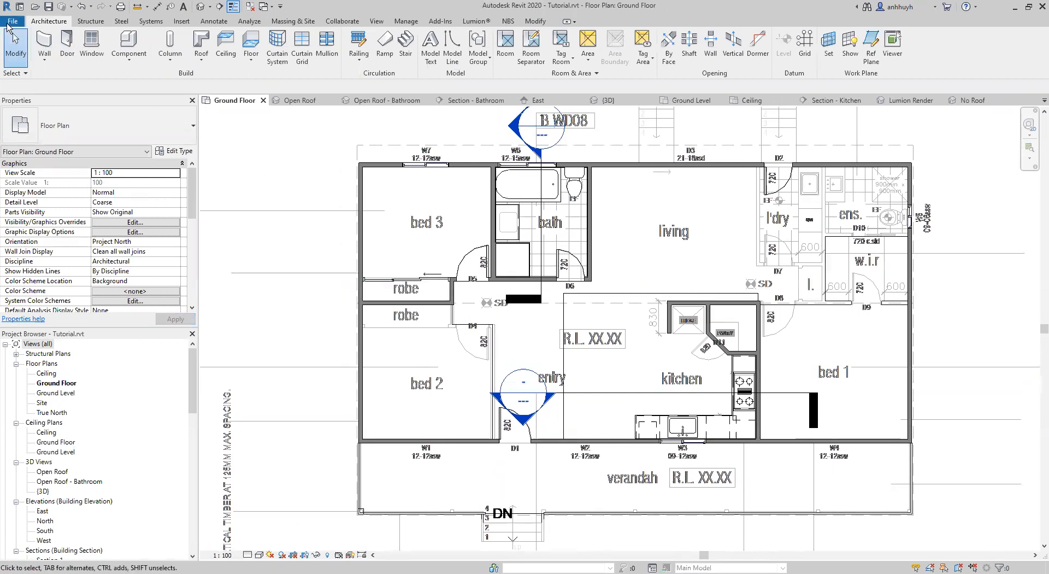
Create another new family from the Metric Profile-Rail template.
{"action": "left_click", "coordinate": [12, 21]}
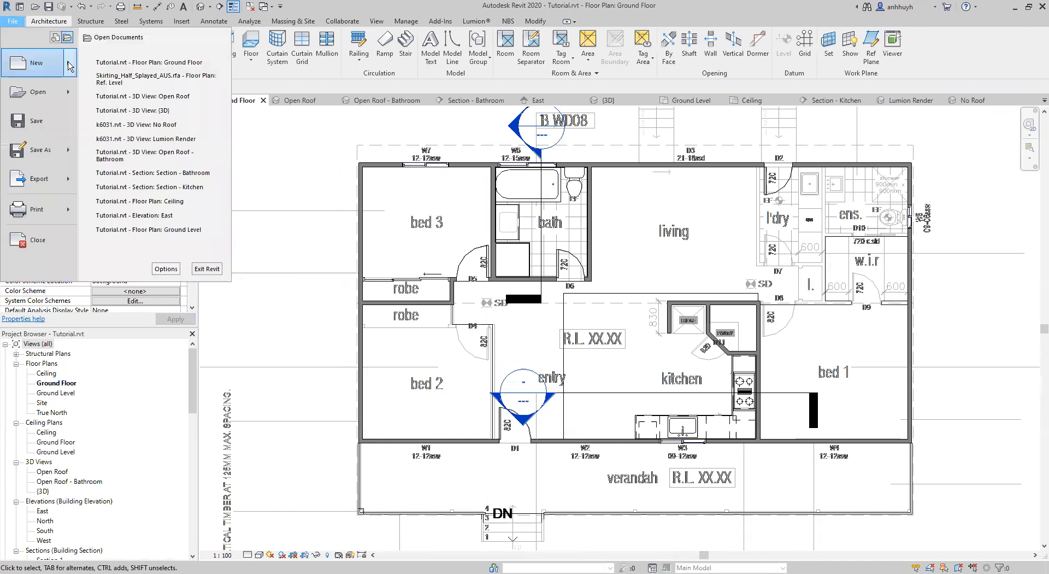
{"action": "mouse_move", "coordinate": [71, 70]}
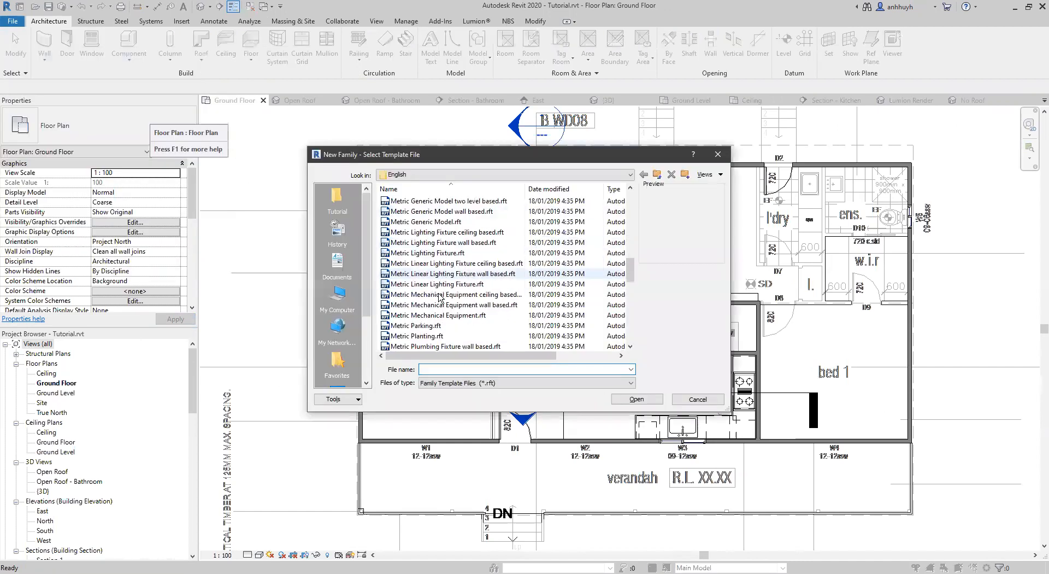
{"action": "scroll", "coordinate": [440, 296], "scroll_direction": "down", "scroll_amount": 3}
{"action": "left_click", "coordinate": [445, 304]}
{"action": "left_click", "coordinate": [643, 402]}
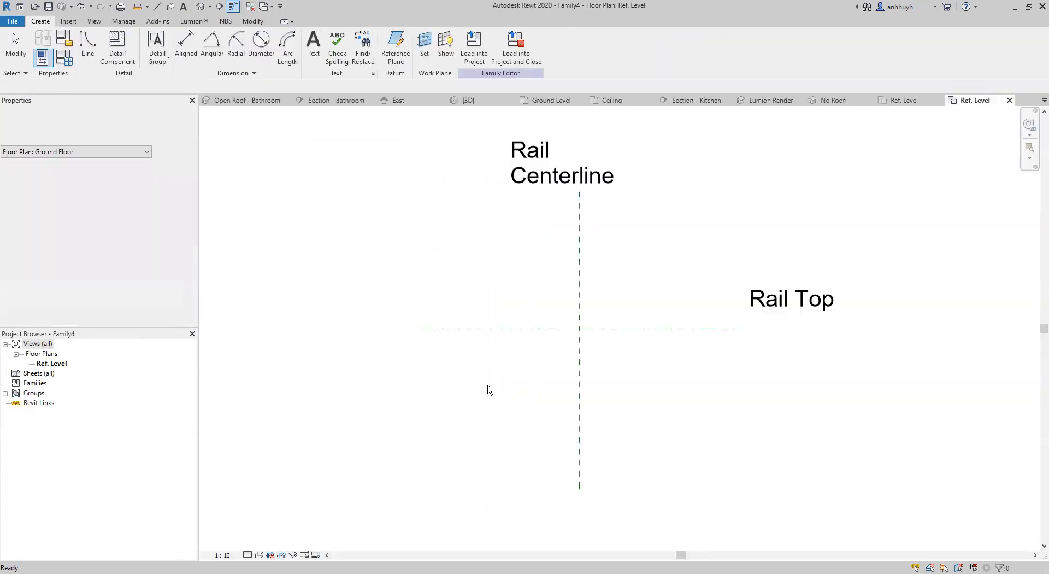
Draw a line about 70 mm long rightward along Rail Top from the reference plane intersection, continuing about 13 mm straight down.
{"action": "scroll", "coordinate": [566, 344], "scroll_direction": "up", "scroll_amount": 3}
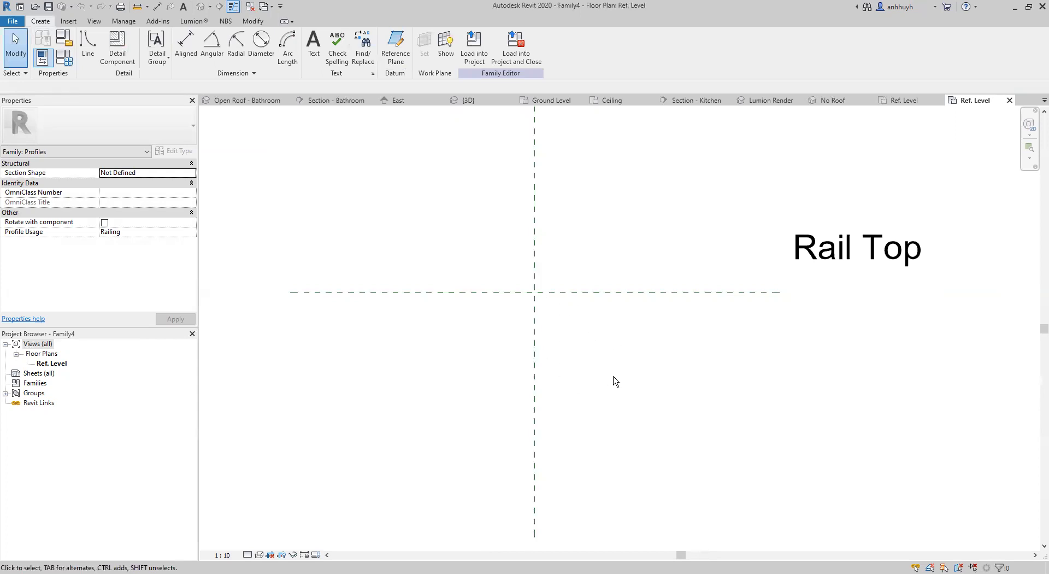
{"action": "scroll", "coordinate": [579, 335], "scroll_direction": "up", "scroll_amount": 3}
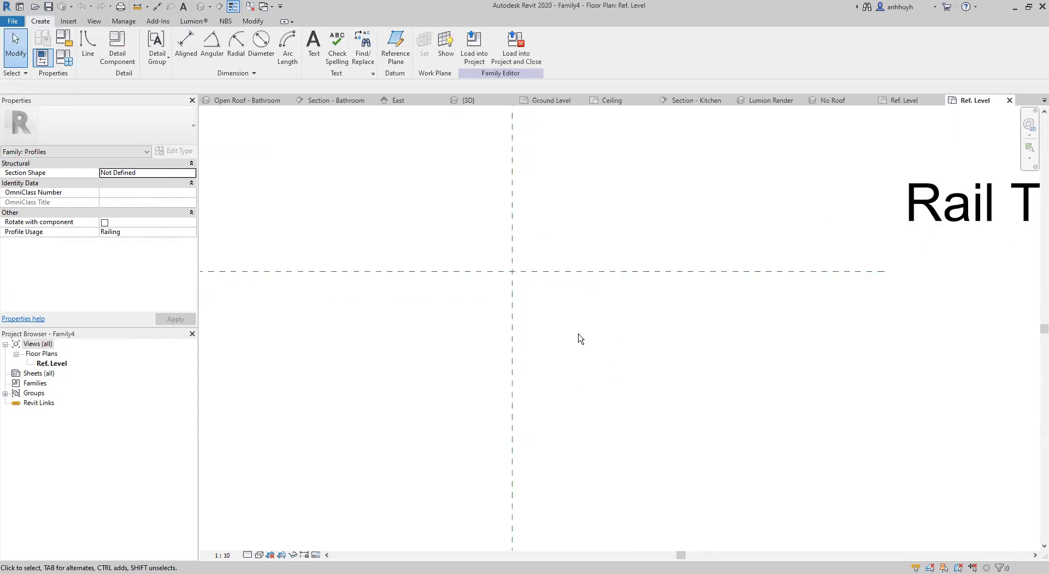
{"action": "scroll", "coordinate": [532, 297], "scroll_direction": "up", "scroll_amount": 1}
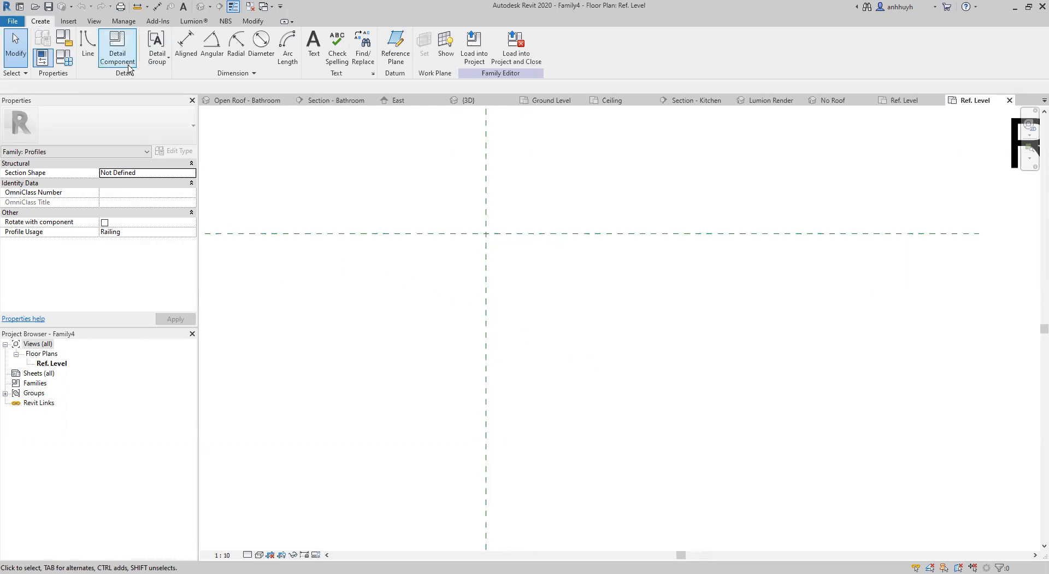
{"action": "left_click", "coordinate": [89, 53]}
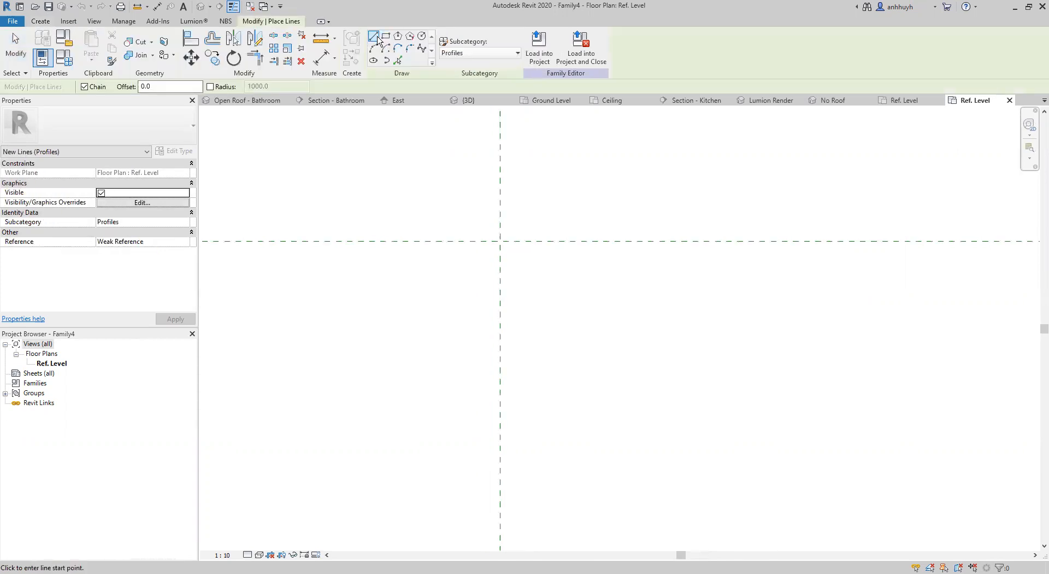
{"action": "scroll", "coordinate": [590, 272], "scroll_direction": "up", "scroll_amount": 2}
{"action": "left_click", "coordinate": [453, 225]}
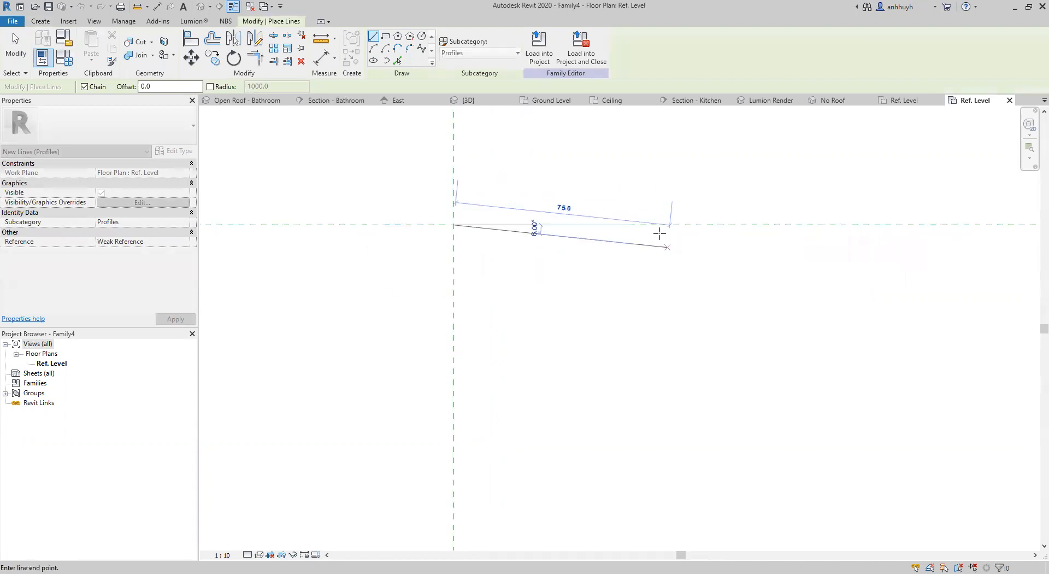
{"action": "left_click", "coordinate": [655, 226]}
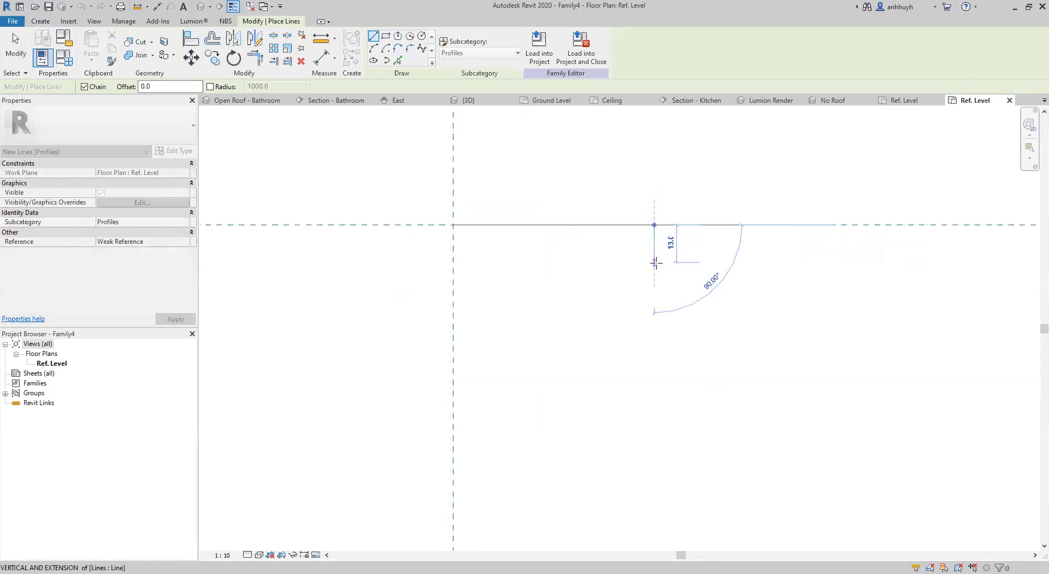
{"action": "scroll", "coordinate": [656, 258], "scroll_direction": "up", "scroll_amount": 3}
{"action": "scroll", "coordinate": [656, 261], "scroll_direction": "up", "scroll_amount": 1}
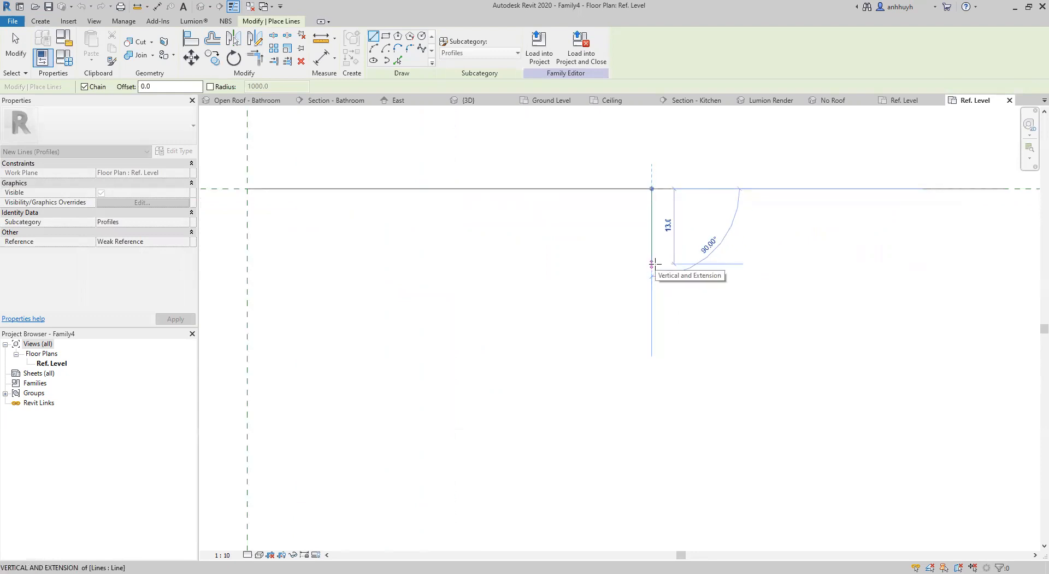
{"action": "left_click", "coordinate": [651, 264]}
{"action": "key", "text": "Escape"}
{"action": "key", "text": "Escape"}
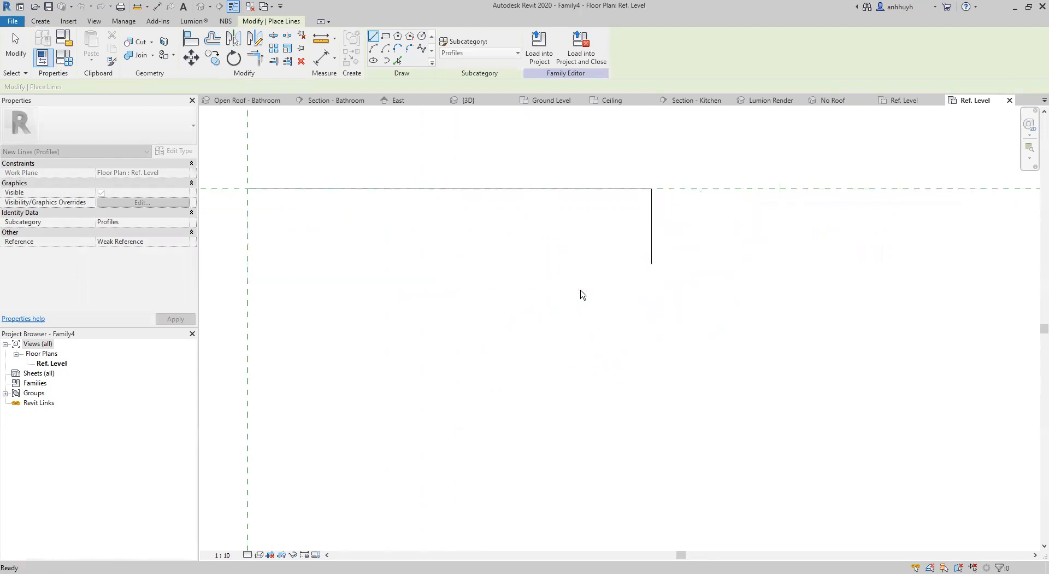
Draw a line about 70 mm down the Rail Centerline from the reference plane intersection, continuing about 13 mm horizontally to the right.
{"action": "scroll", "coordinate": [503, 279], "scroll_direction": "down", "scroll_amount": 2}
{"action": "middle_click_drag", "start_coordinate": [491, 279], "coordinate": [618, 213]}
{"action": "key", "text": "Escape"}
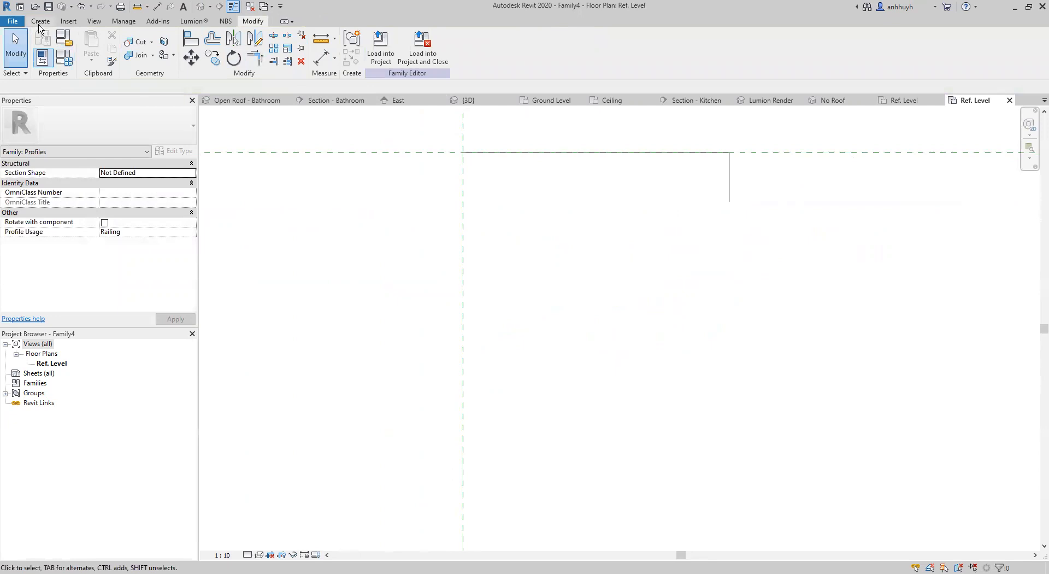
{"action": "left_click", "coordinate": [39, 21]}
{"action": "left_click", "coordinate": [185, 49]}
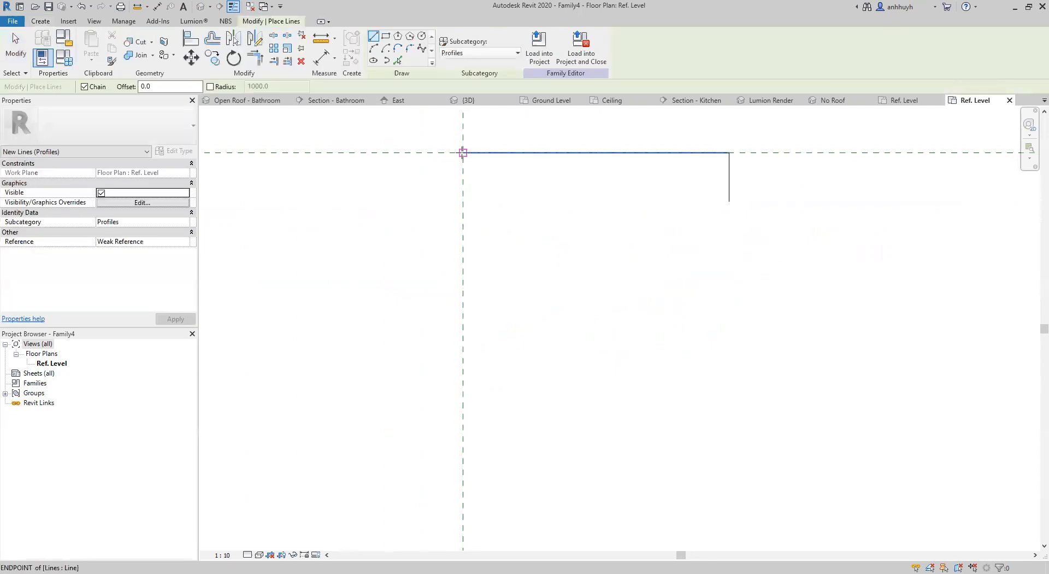
{"action": "left_click", "coordinate": [463, 152]}
{"action": "scroll", "coordinate": [466, 320], "scroll_direction": "up", "scroll_amount": 1}
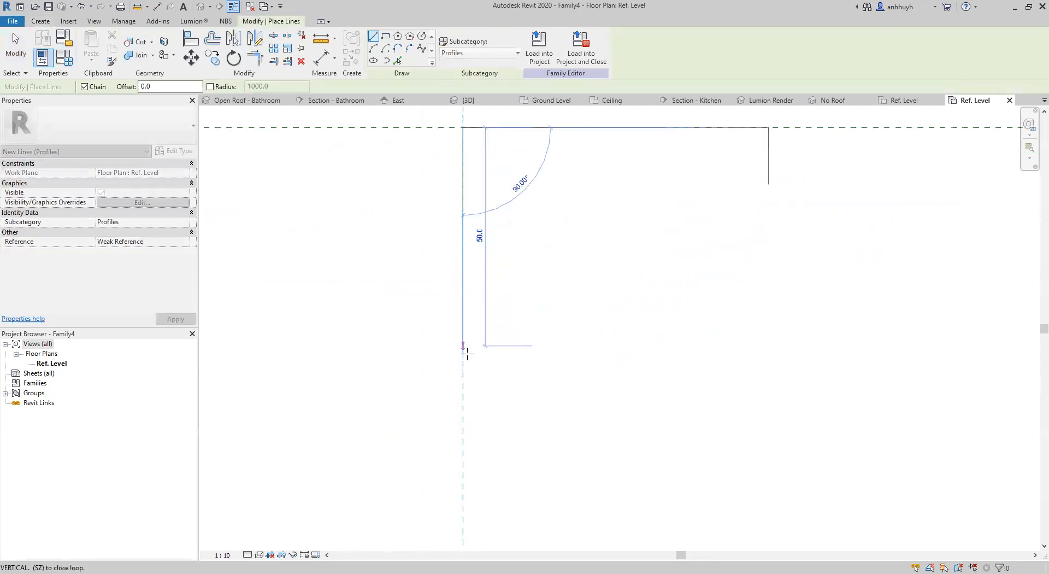
{"action": "scroll", "coordinate": [462, 377], "scroll_direction": "up", "scroll_amount": 1}
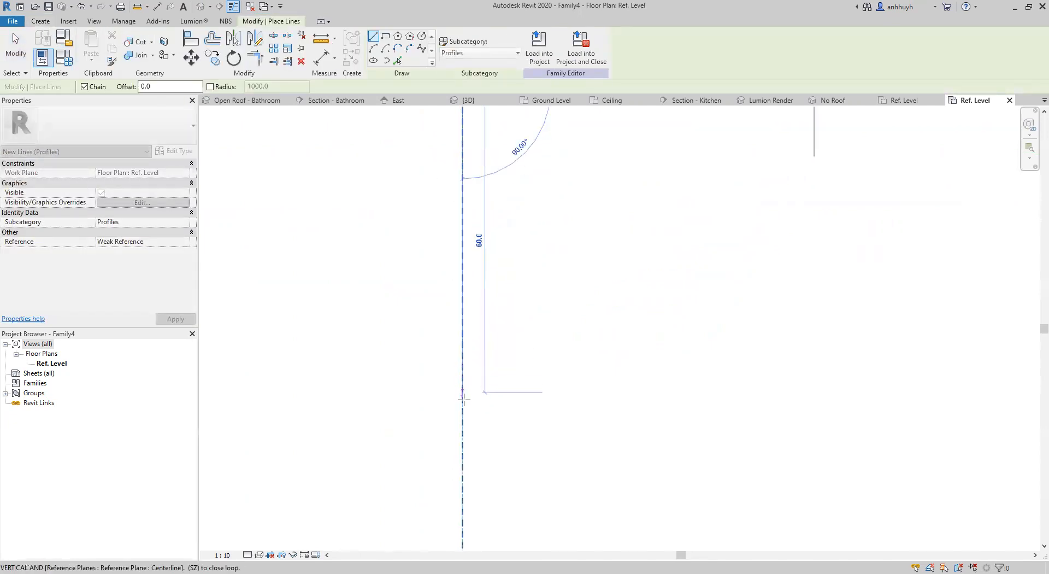
{"action": "left_click", "coordinate": [463, 442]}
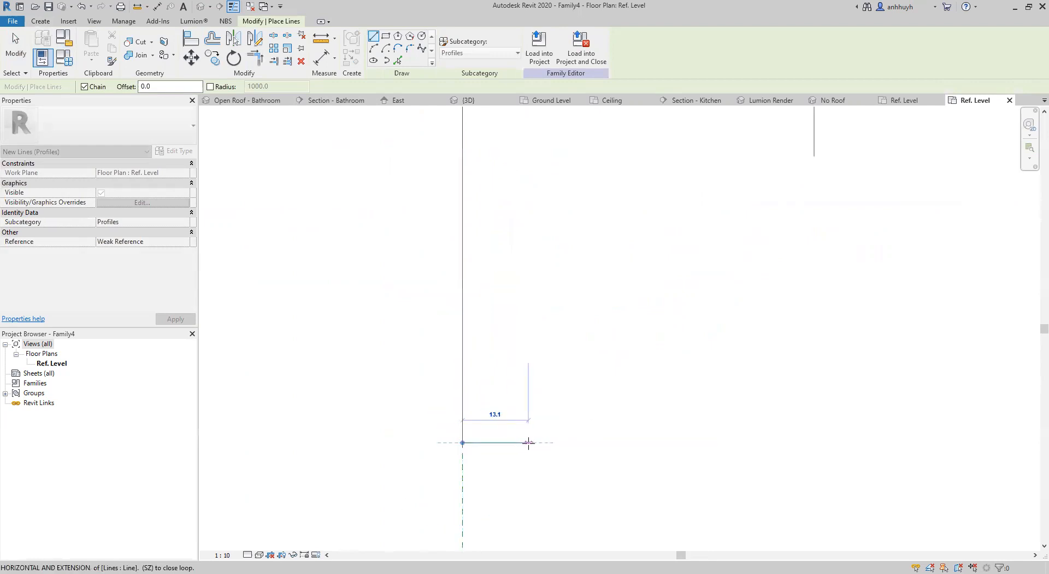
{"action": "left_click", "coordinate": [527, 443]}
{"action": "key", "text": "Escape"}
{"action": "key", "text": "Escape"}
{"action": "scroll", "coordinate": [621, 304], "scroll_direction": "down", "scroll_amount": 2}
{"action": "middle_click_drag", "start_coordinate": [621, 304], "coordinate": [541, 323]}
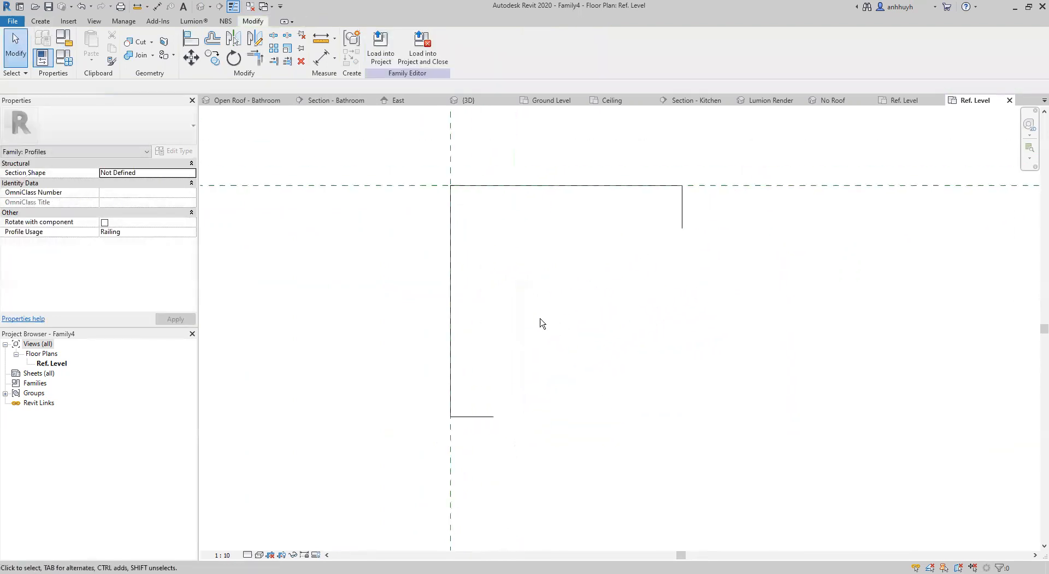
Measure a distance along the Rail Top line, starting from the reference plane intersection.
{"action": "left_click", "coordinate": [40, 21]}
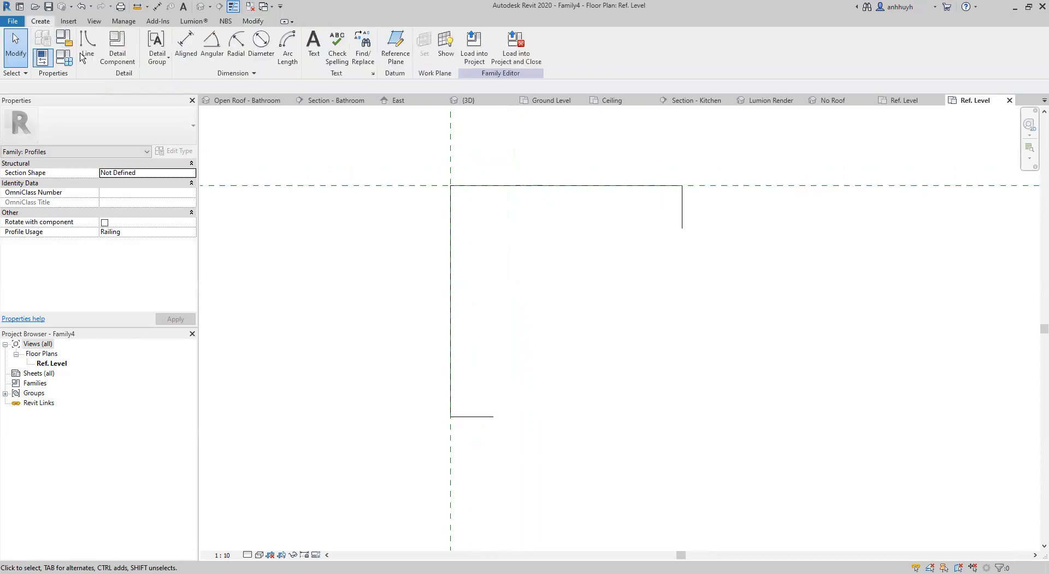
{"action": "left_click", "coordinate": [91, 44]}
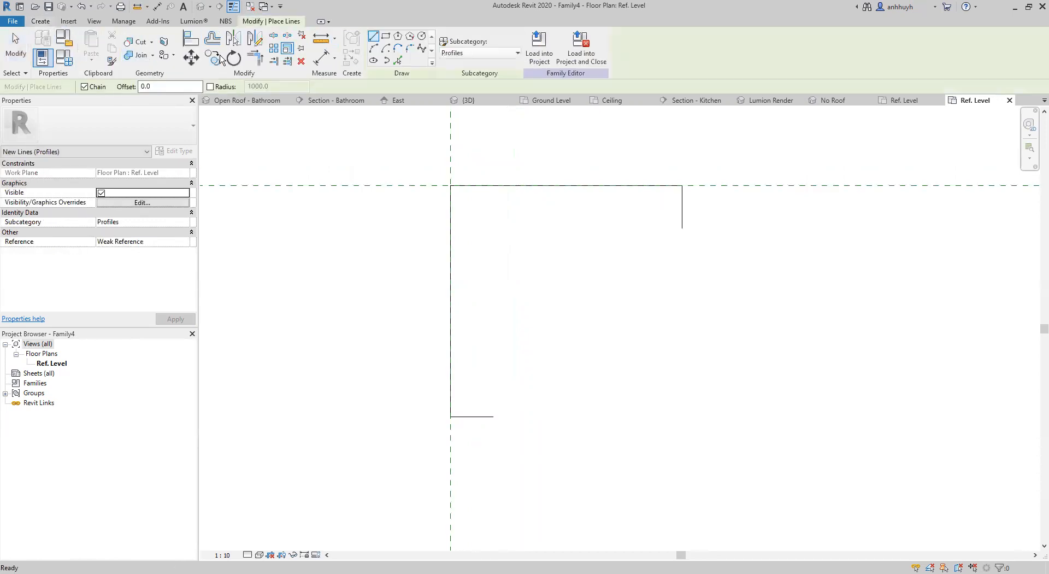
{"action": "left_click", "coordinate": [320, 44]}
{"action": "left_click", "coordinate": [450, 185]}
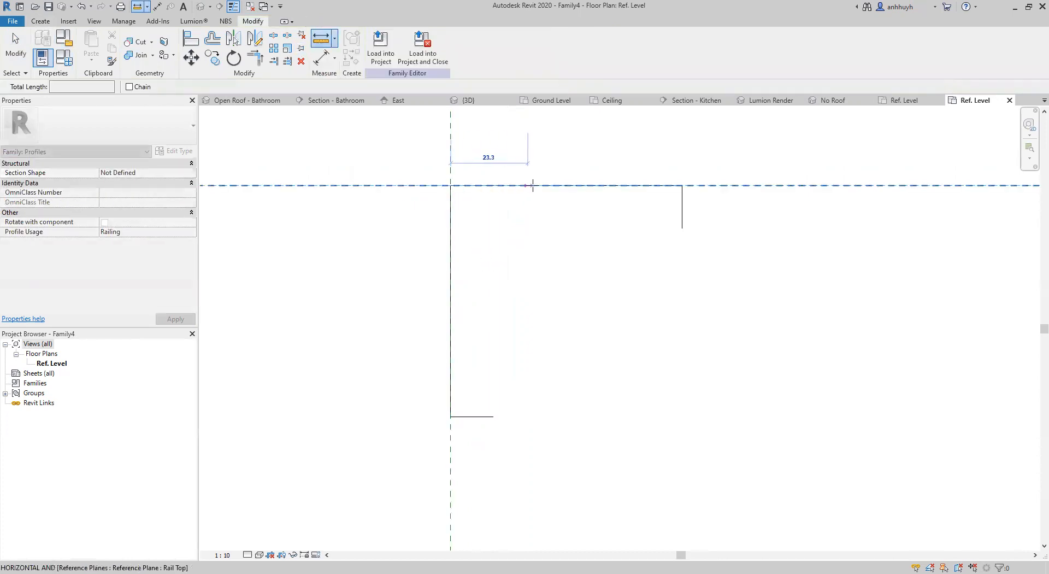
{"action": "left_click", "coordinate": [583, 186]}
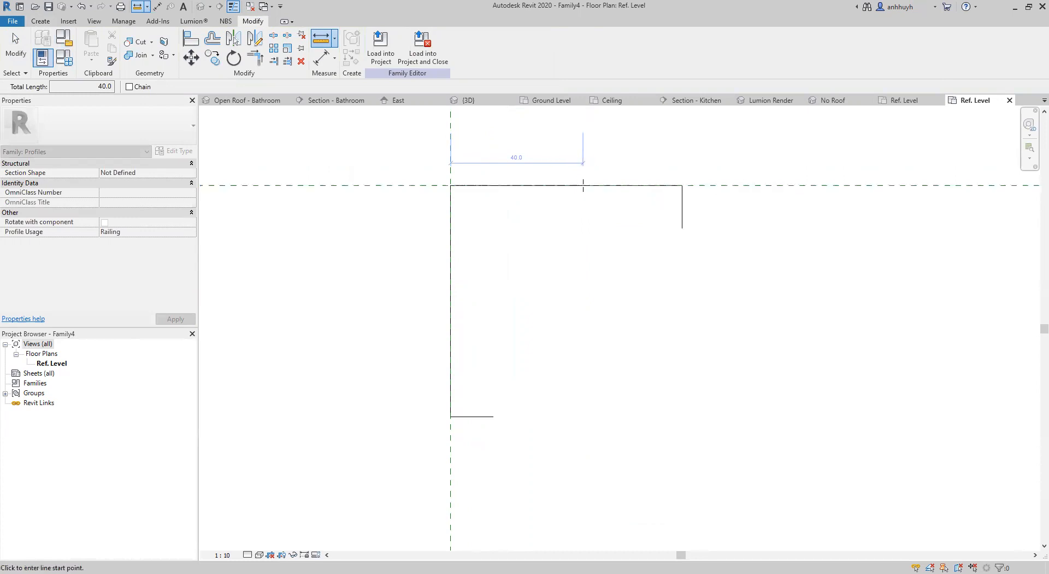
{"action": "left_click", "coordinate": [322, 60]}
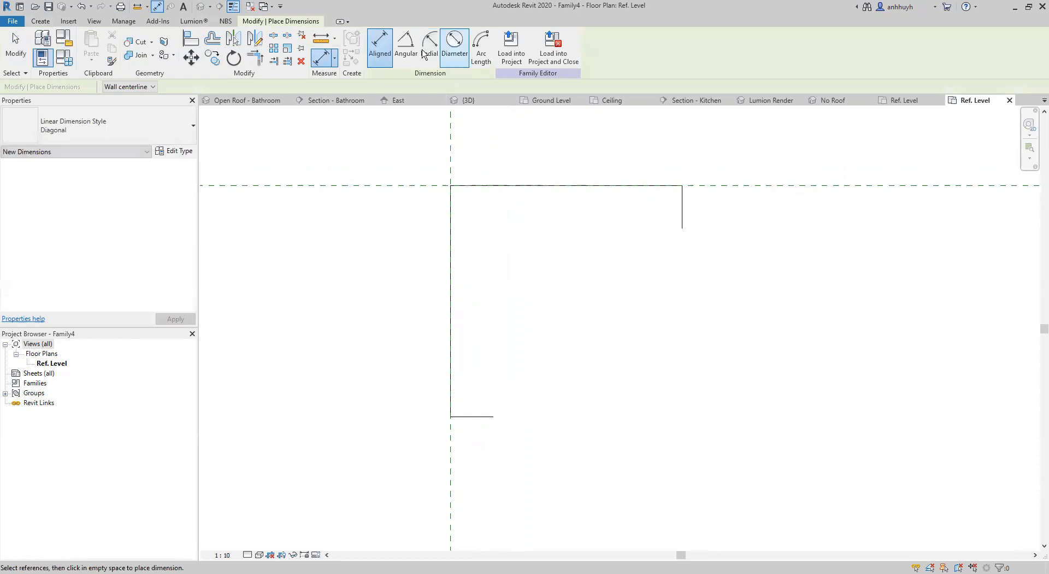
{"action": "scroll", "coordinate": [466, 178], "scroll_direction": "up", "scroll_amount": 3}
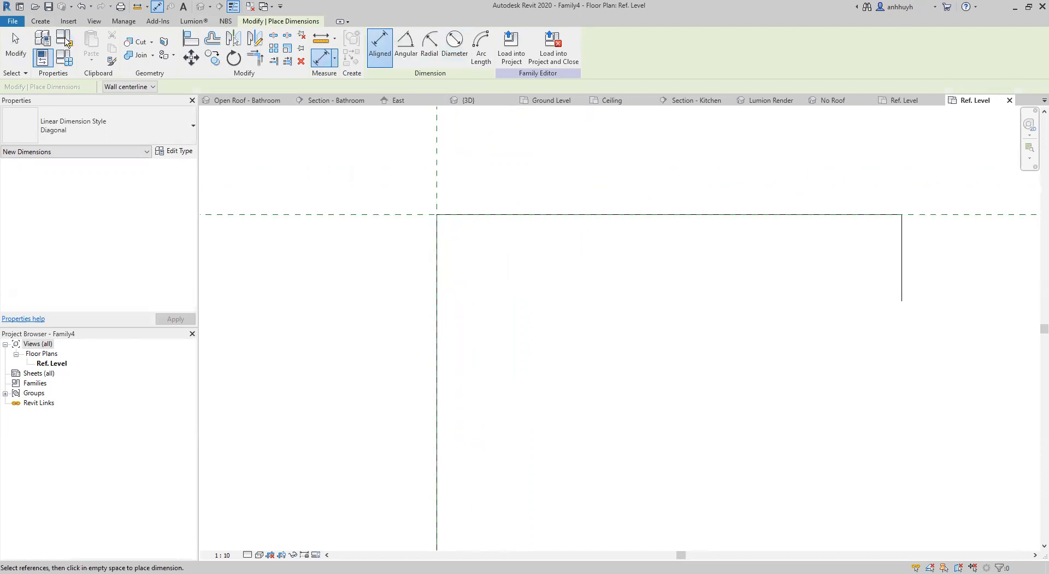
{"action": "left_click", "coordinate": [41, 20]}
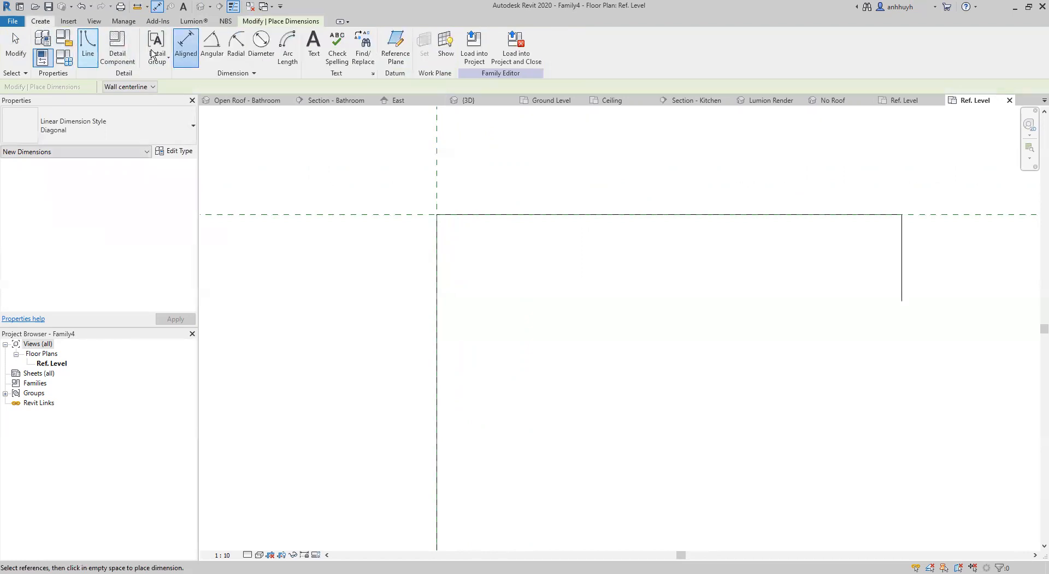
{"action": "left_click", "coordinate": [289, 22]}
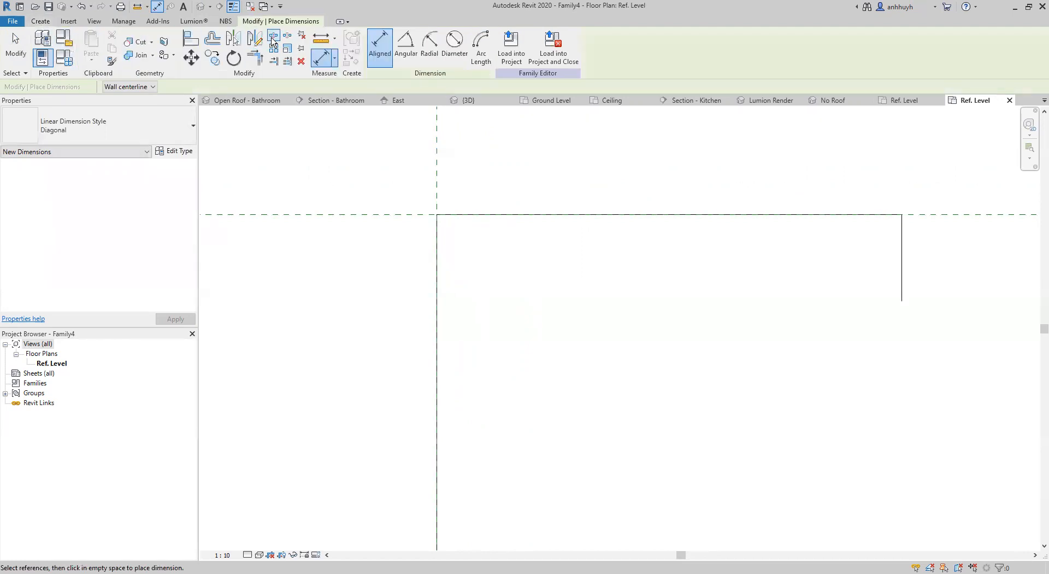
Split the Rail Top line 30 mm from its right end and the Rail Centerline line about 30 mm above its lower end.
{"action": "left_click", "coordinate": [273, 38]}
{"action": "scroll", "coordinate": [629, 213], "scroll_direction": "down", "scroll_amount": 1}
{"action": "scroll", "coordinate": [633, 209], "scroll_direction": "down", "scroll_amount": 2}
{"action": "middle_click_drag", "start_coordinate": [649, 230], "coordinate": [613, 204]}
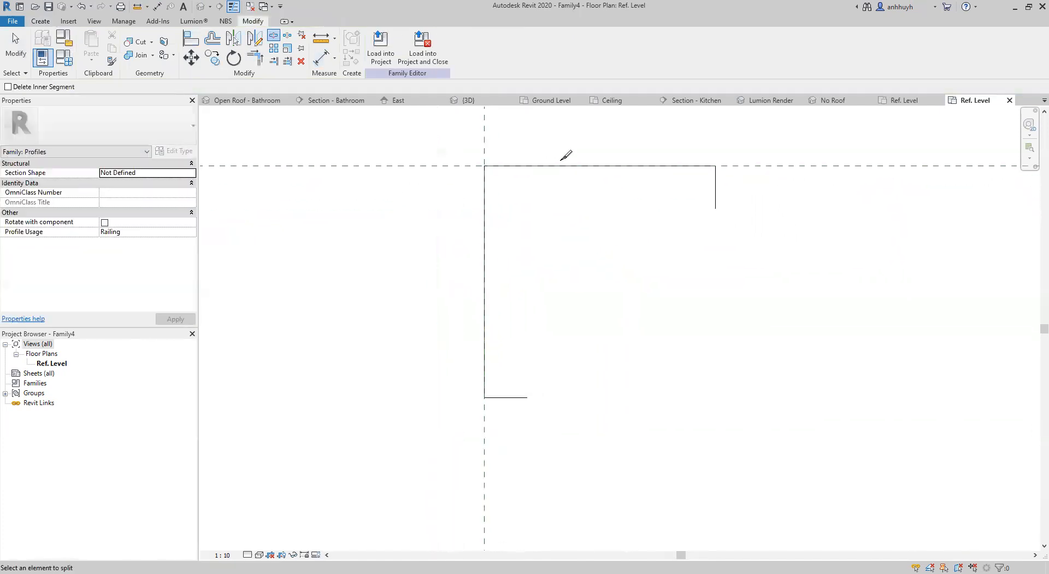
{"action": "scroll", "coordinate": [614, 154], "scroll_direction": "down", "scroll_amount": 5}
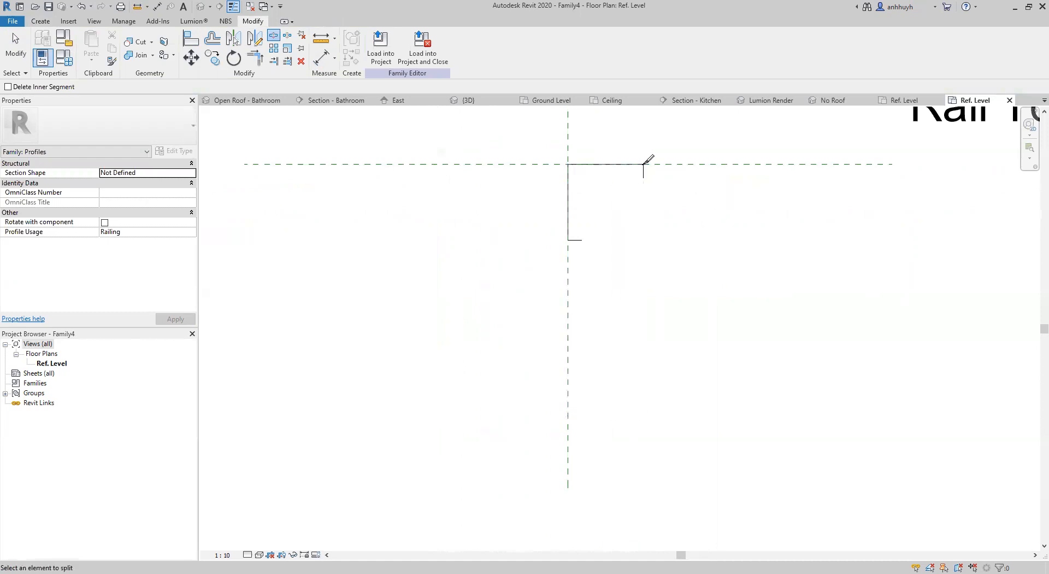
{"action": "left_click", "coordinate": [611, 163]}
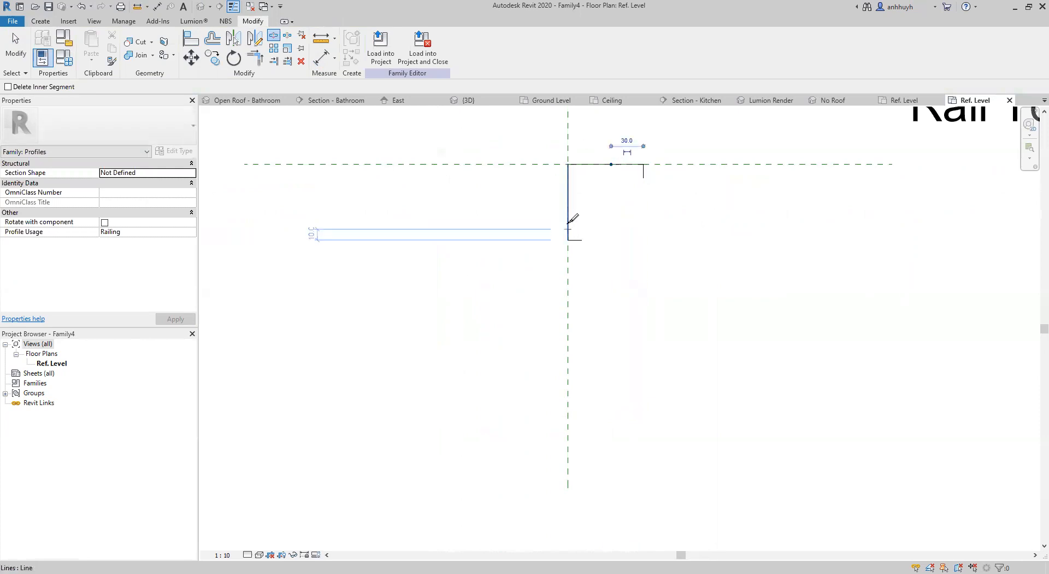
{"action": "left_click", "coordinate": [568, 207]}
{"action": "key", "text": "Escape"}
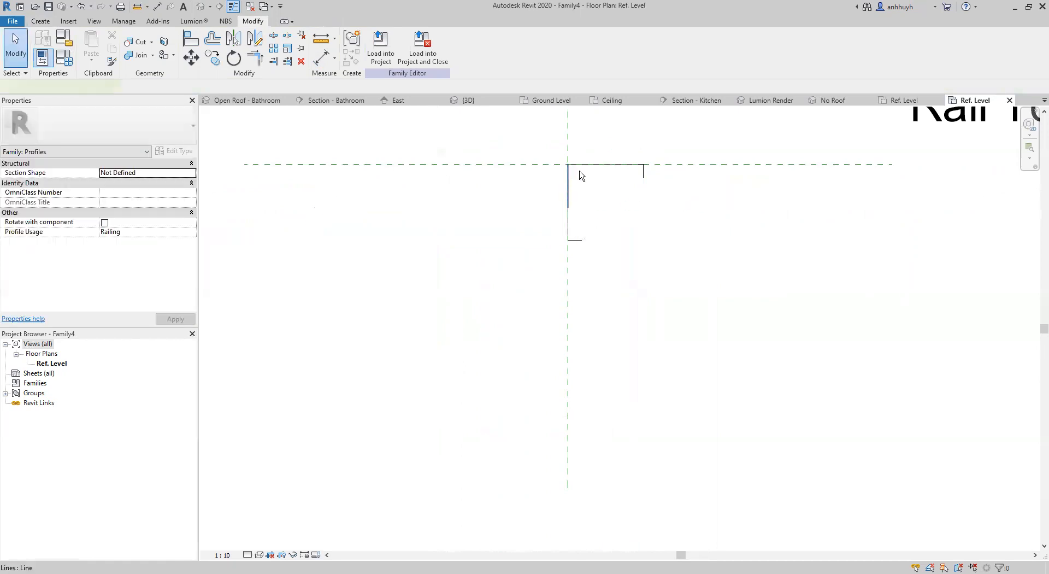
Delete the two split line segments that meet at the reference plane intersection.
{"action": "left_click", "coordinate": [583, 171]}
{"action": "key", "text": "Delete"}
{"action": "left_click", "coordinate": [584, 166]}
{"action": "key", "text": "Delete"}
{"action": "scroll", "coordinate": [629, 202], "scroll_direction": "up", "scroll_amount": 2}
{"action": "scroll", "coordinate": [629, 201], "scroll_direction": "up", "scroll_amount": 2}
{"action": "middle_click_drag", "start_coordinate": [592, 206], "coordinate": [580, 289]}
{"action": "scroll", "coordinate": [580, 289], "scroll_direction": "up", "scroll_amount": 3}
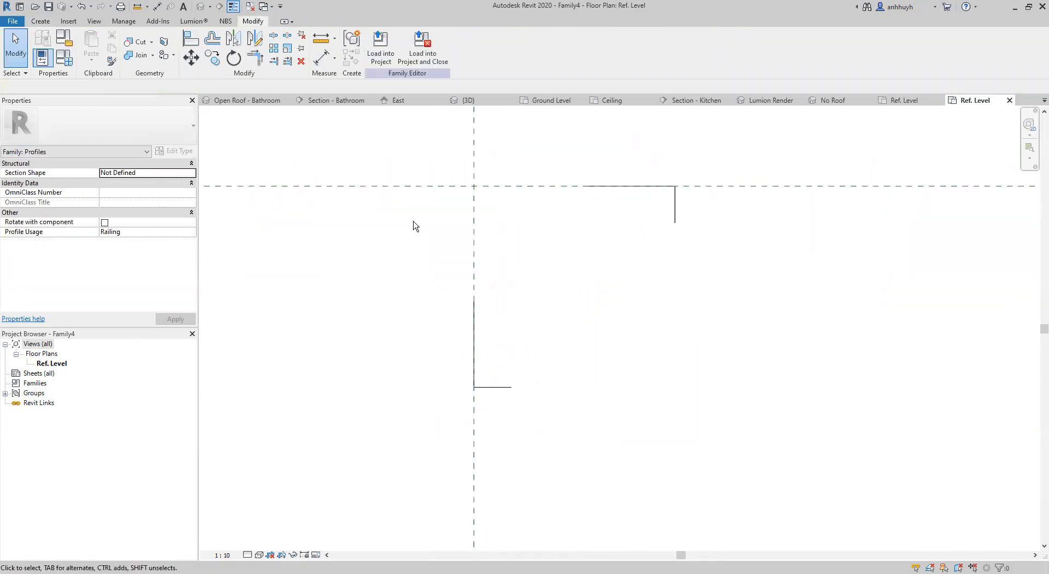
Draw a 45-degree diagonal line joining the open ends of the shortened top line and the shortened vertical line.
{"action": "left_click", "coordinate": [41, 21]}
{"action": "left_click", "coordinate": [88, 45]}
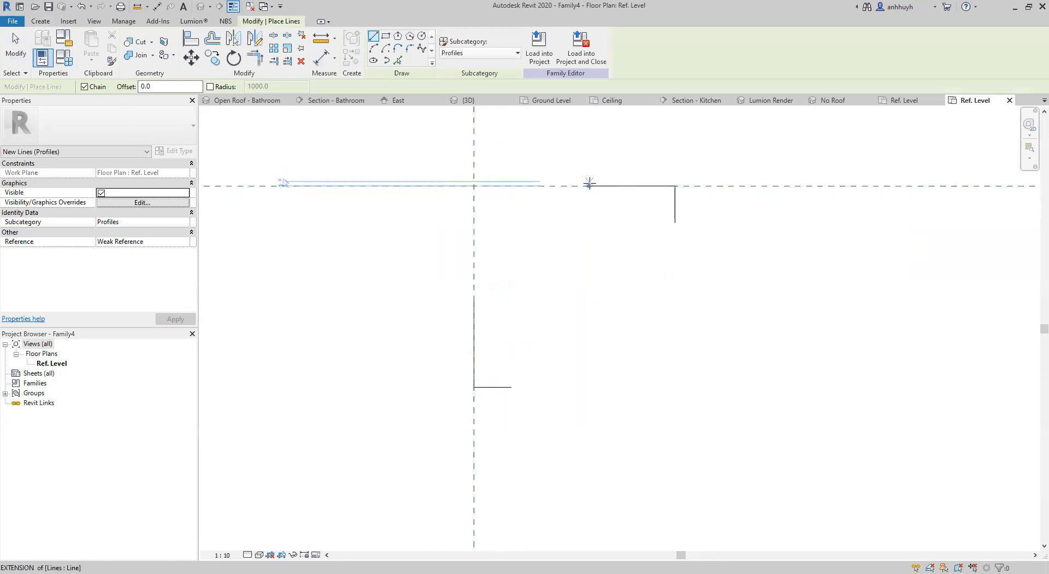
{"action": "left_click", "coordinate": [589, 185]}
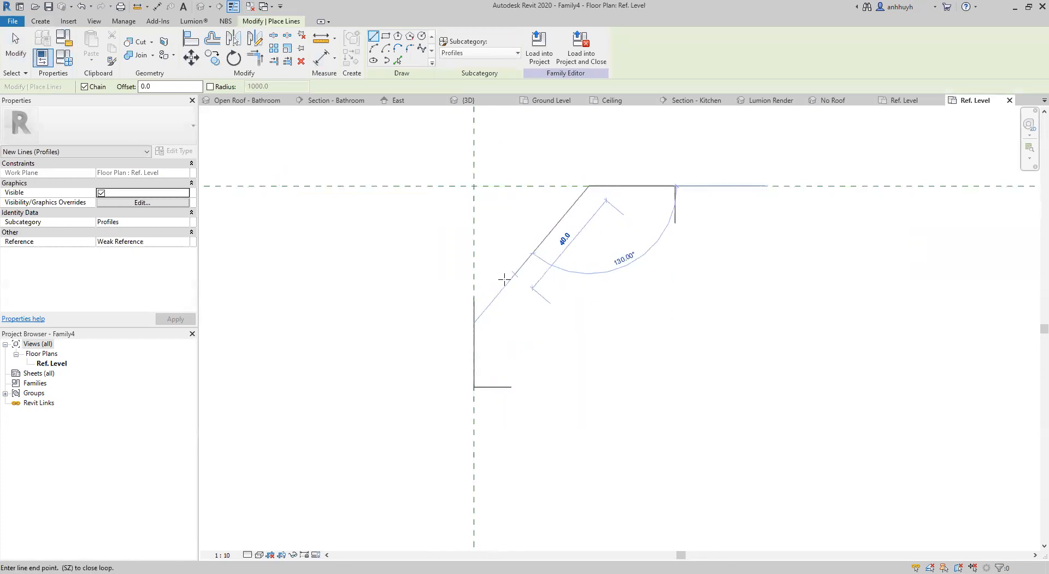
{"action": "left_click", "coordinate": [473, 301]}
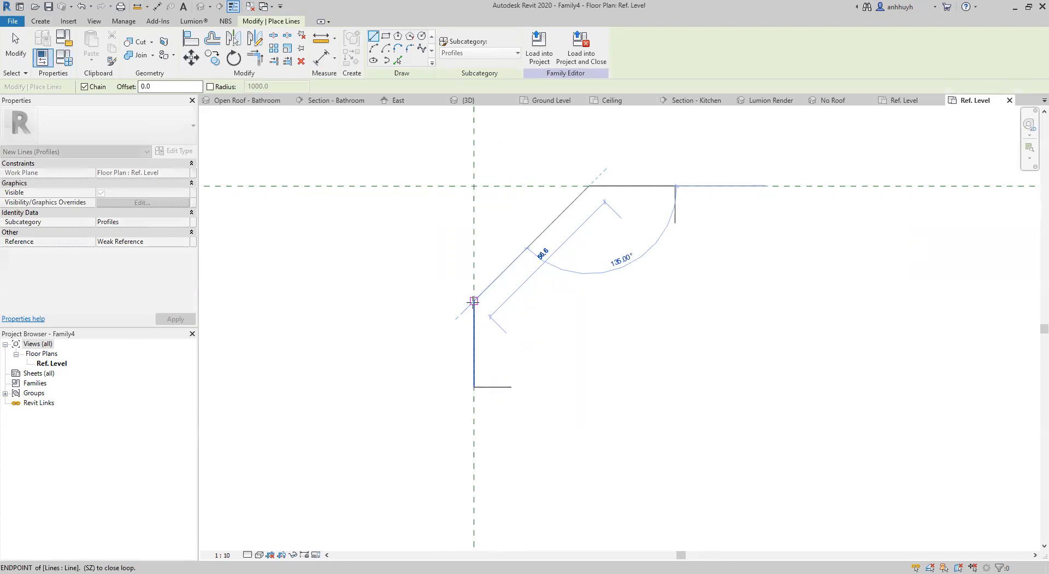
{"action": "middle_click_drag", "start_coordinate": [515, 360], "coordinate": [443, 350]}
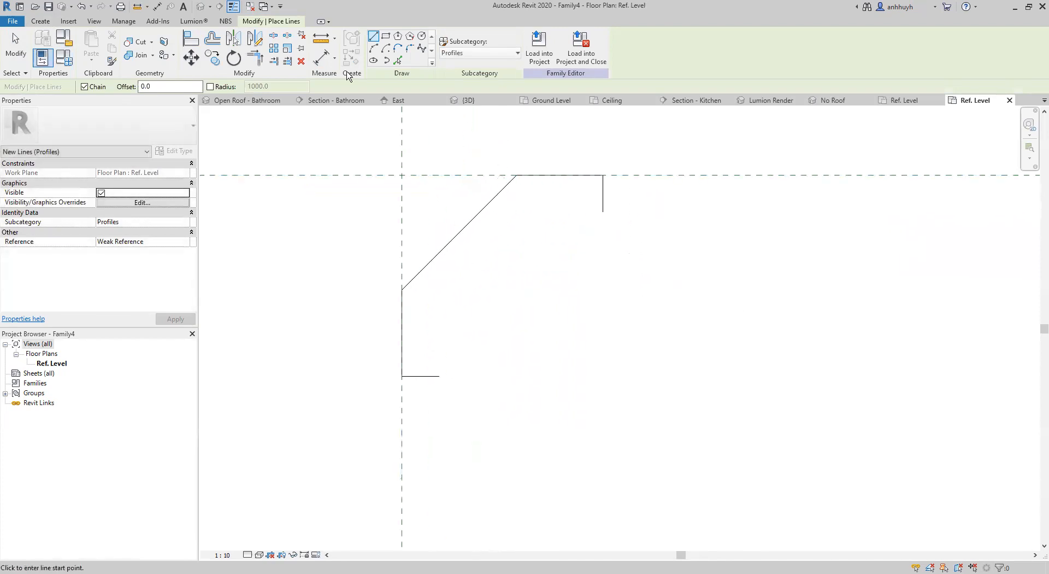
Close the profile with an inward-curving start-end-radius arc of about 57 mm between the free ends of the two short lines.
{"action": "left_click", "coordinate": [374, 51]}
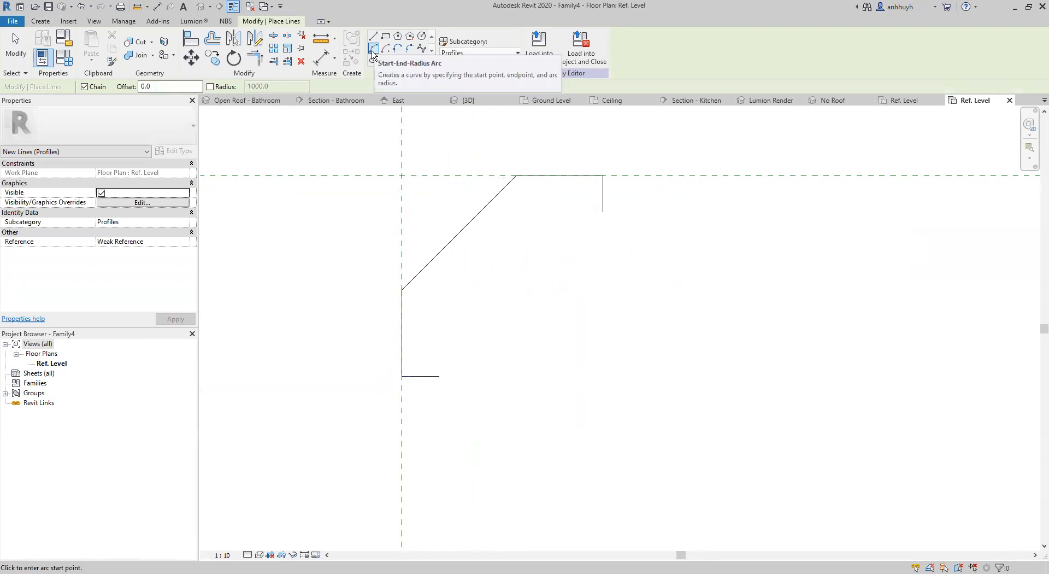
{"action": "left_click", "coordinate": [439, 376]}
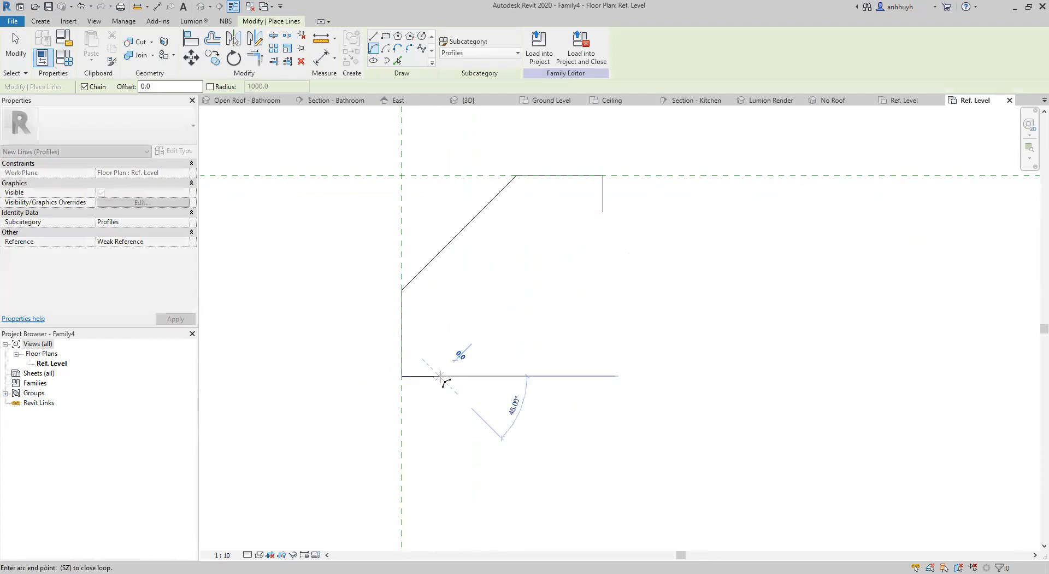
{"action": "left_click", "coordinate": [603, 213]}
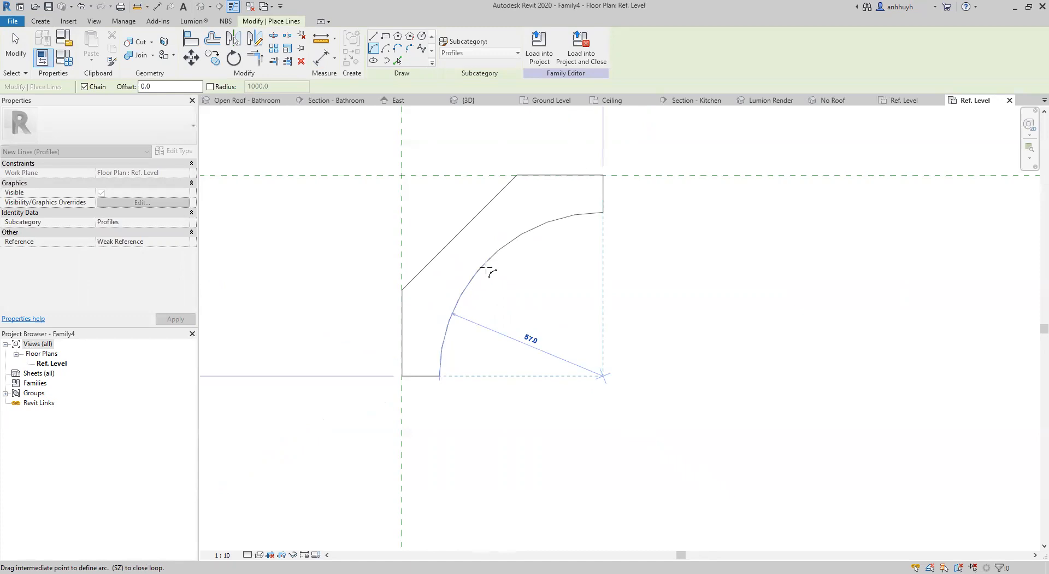
{"action": "left_click", "coordinate": [502, 251]}
{"action": "key", "text": "Escape"}
{"action": "key", "text": "Escape"}
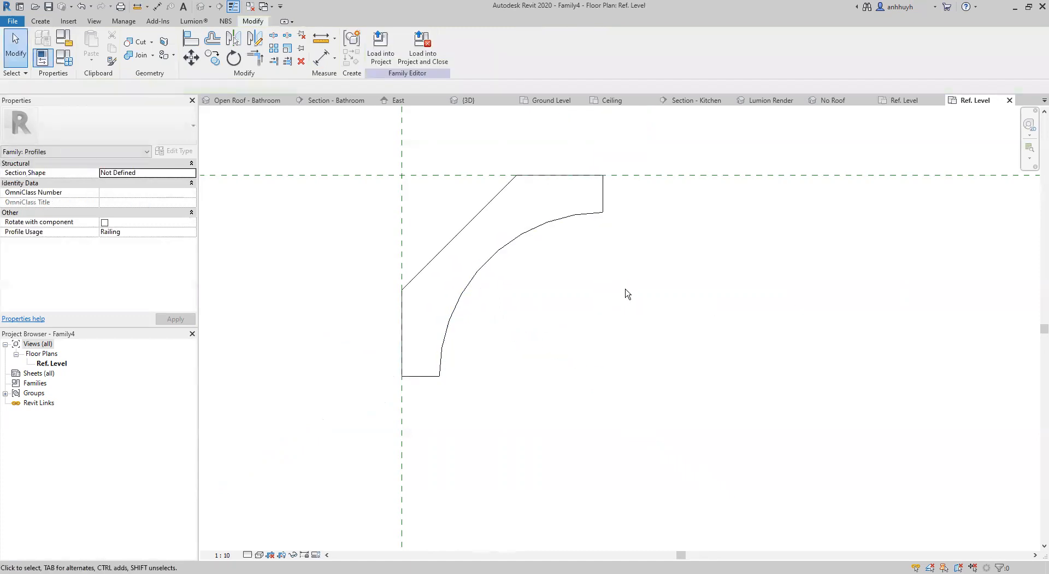
Save the family as Cornice.rfa in the 05 General detailing folder and load it into Tutorial.rvt.
{"action": "scroll", "coordinate": [626, 293], "scroll_direction": "down", "scroll_amount": 2}
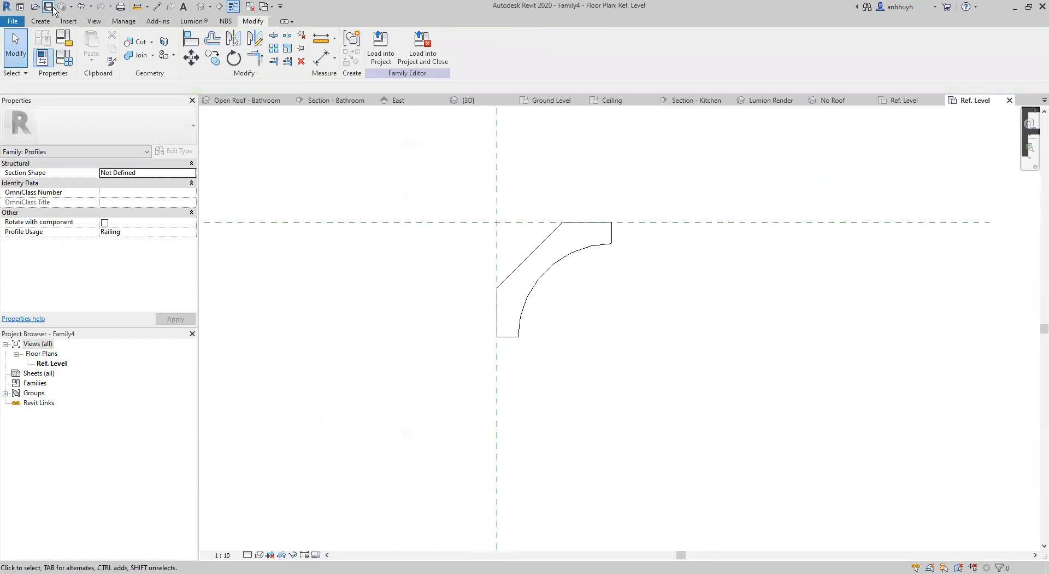
{"action": "left_click_drag", "start_coordinate": [488, 362], "coordinate": [415, 365]}
{"action": "type", "text": "Cl"}
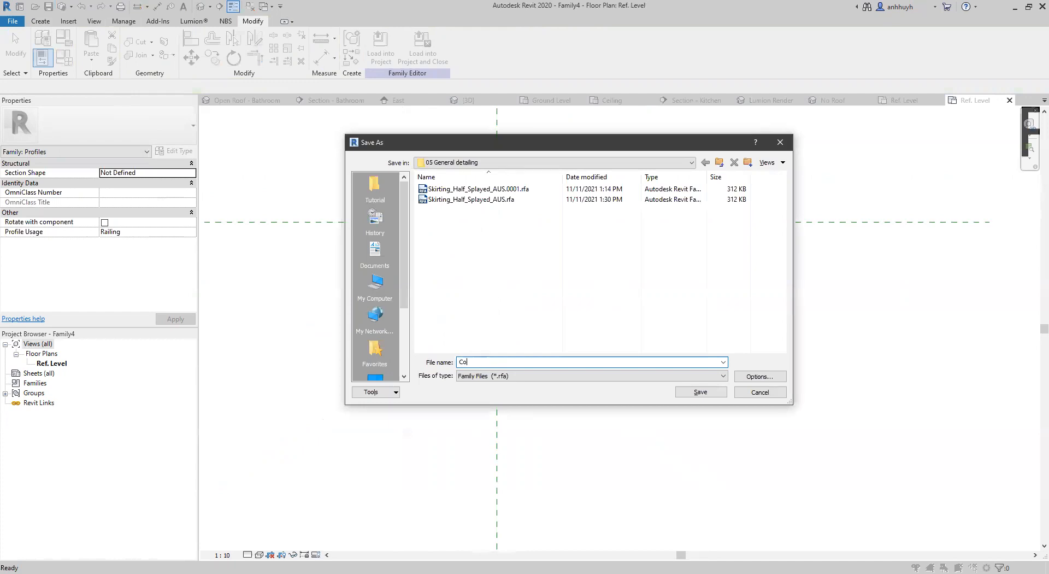
{"action": "left_click", "coordinate": [688, 392]}
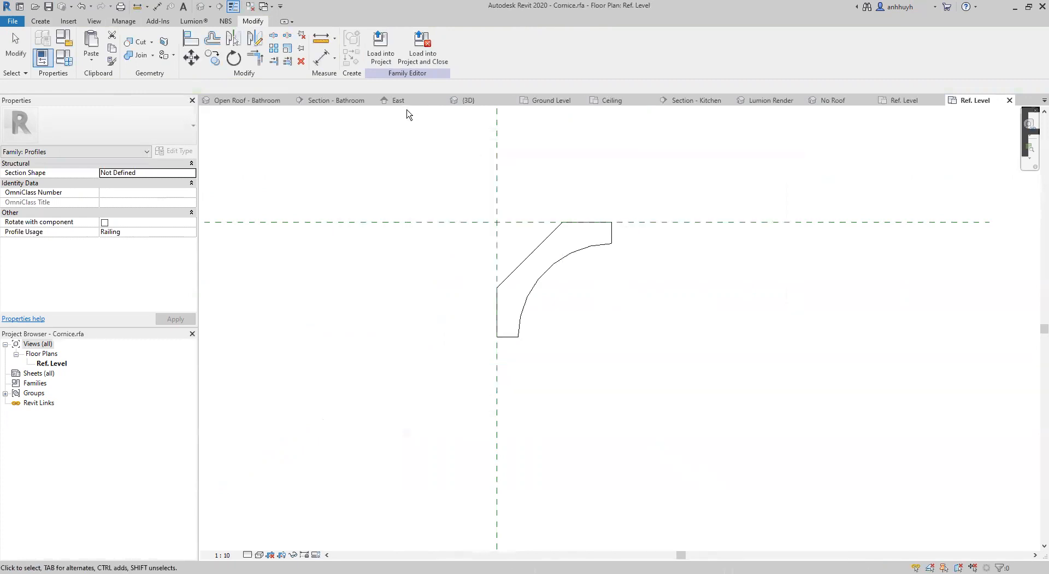
{"action": "left_click", "coordinate": [381, 57]}
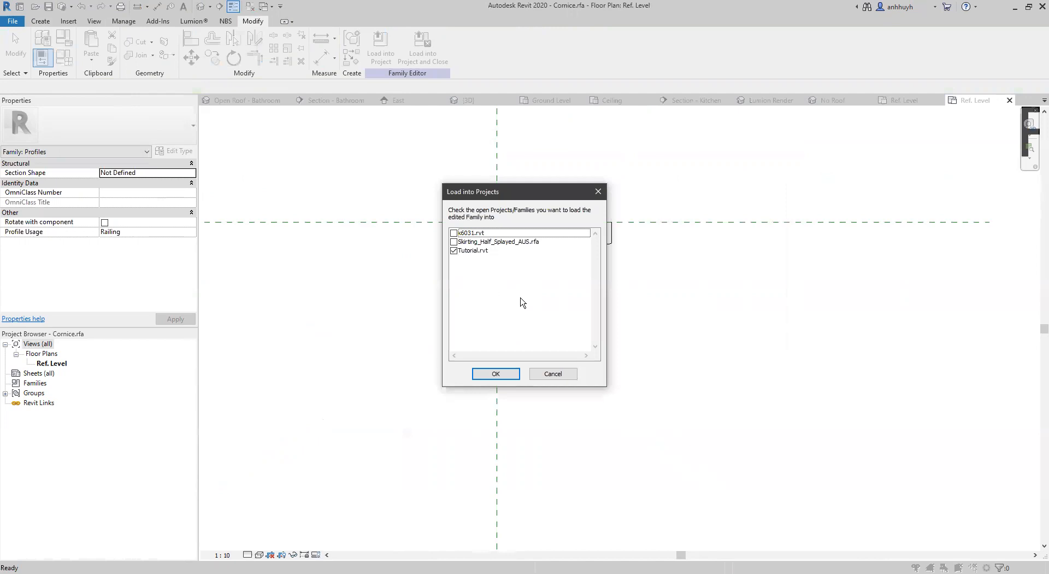
{"action": "left_click", "coordinate": [495, 374]}
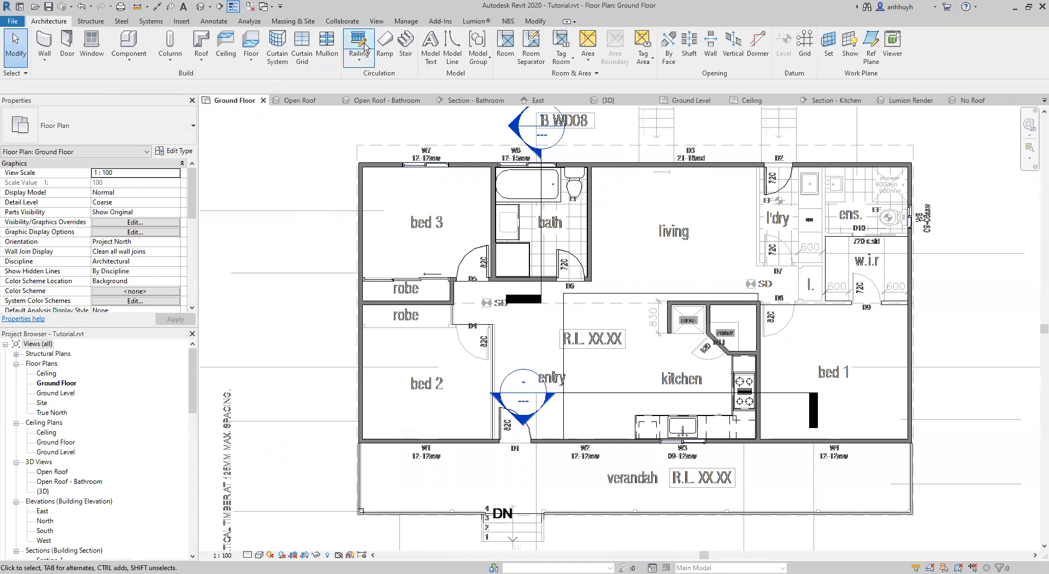
Start a railing on the Ground Floor plan, duplicating the 900mm type as Skirting with its top rail turned off.
{"action": "scroll", "coordinate": [405, 221], "scroll_direction": "up", "scroll_amount": 3}
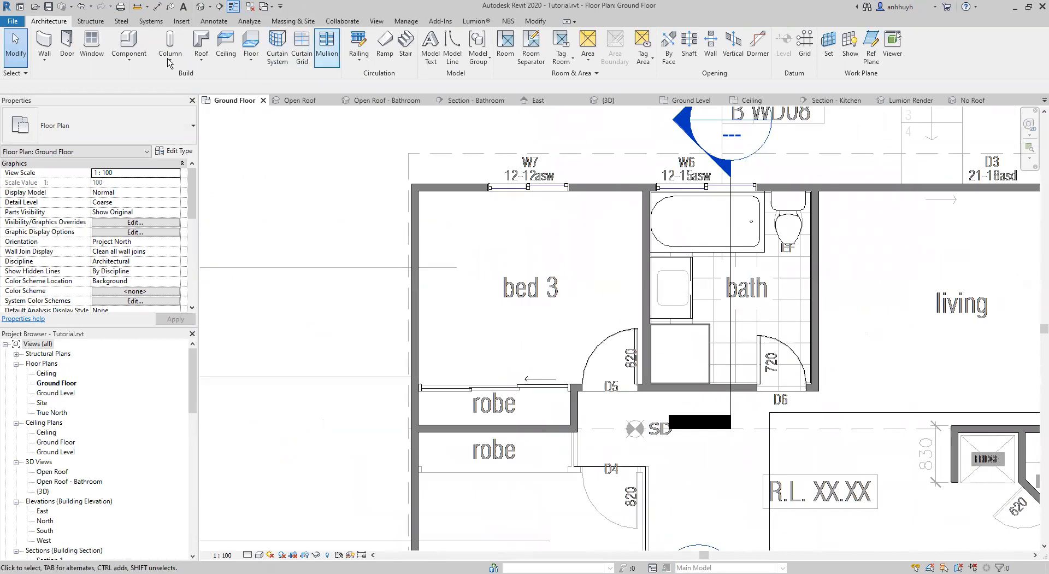
{"action": "left_click", "coordinate": [358, 45]}
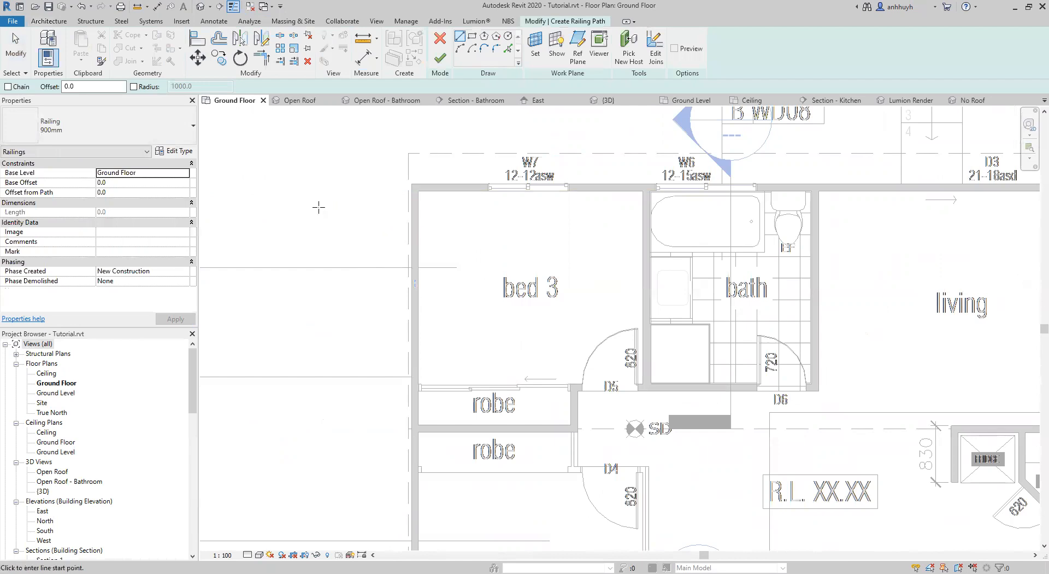
{"action": "left_click", "coordinate": [176, 152]}
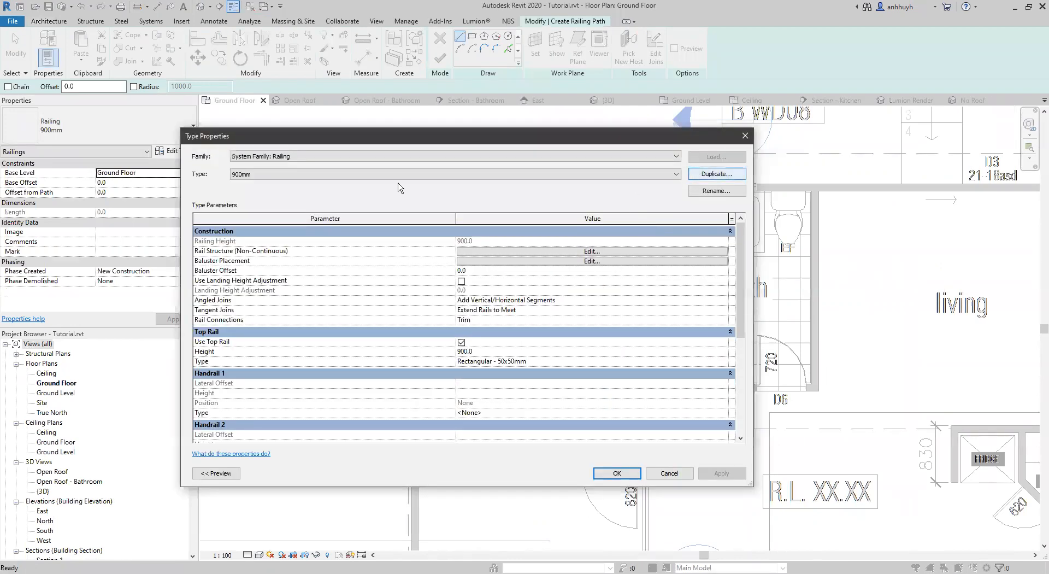
{"action": "left_click", "coordinate": [715, 174]}
{"action": "type", "text": "Skirting"}
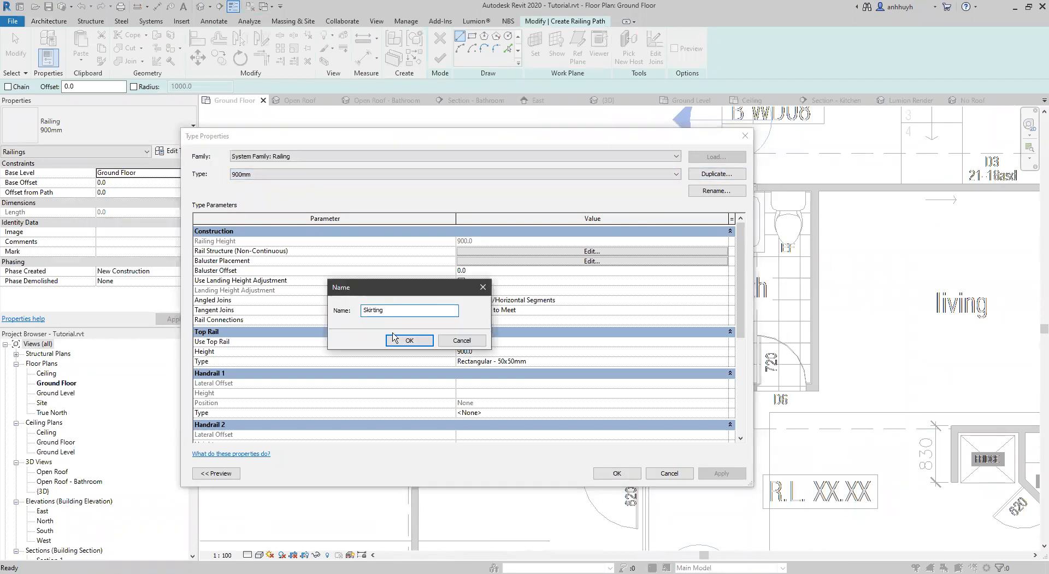
{"action": "left_click", "coordinate": [393, 336]}
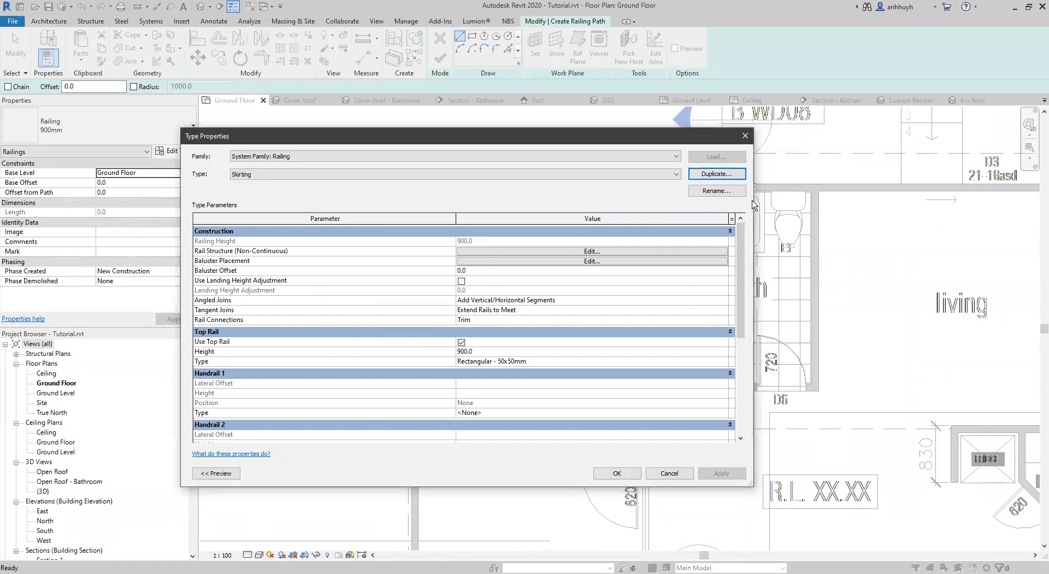
{"action": "left_click", "coordinate": [462, 342]}
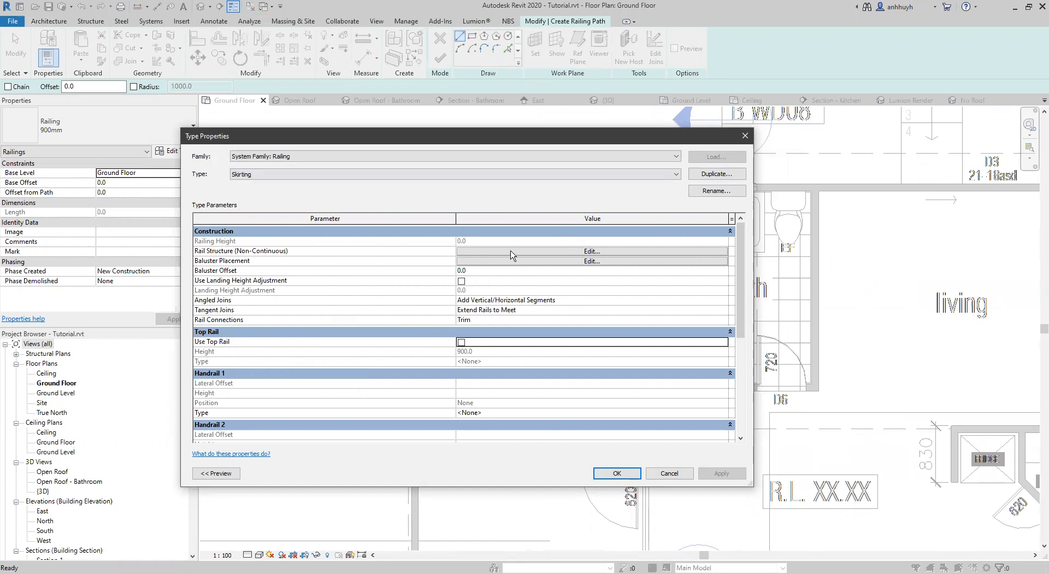
Add a rail named Skirting to the non-continuous rail structure of the Skirting railing type.
{"action": "left_click", "coordinate": [592, 251]}
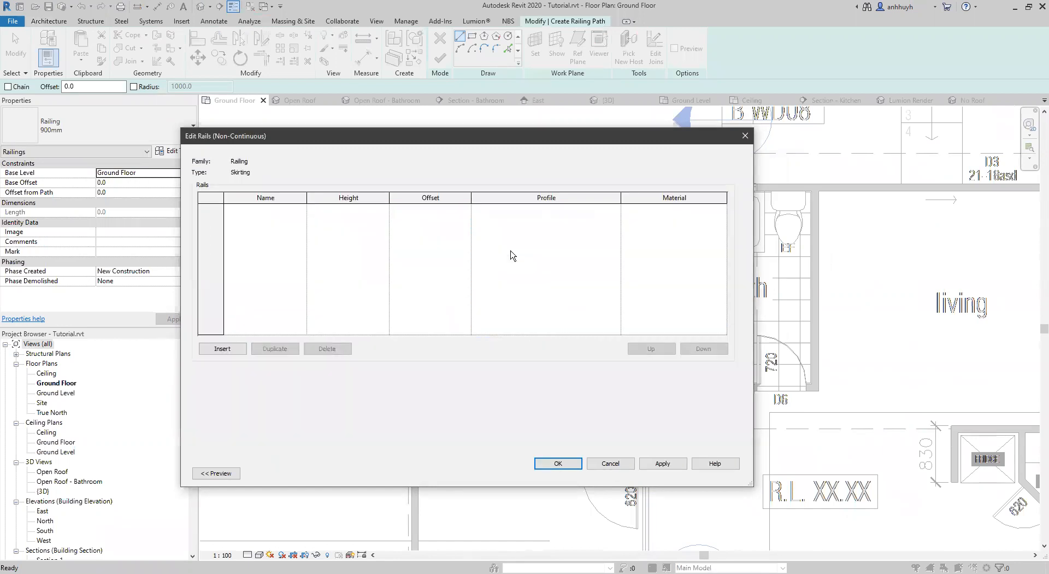
{"action": "left_click", "coordinate": [218, 349]}
{"action": "left_click", "coordinate": [269, 208]}
{"action": "type", "text": "Skirting"}
{"action": "key", "text": "Tab"}
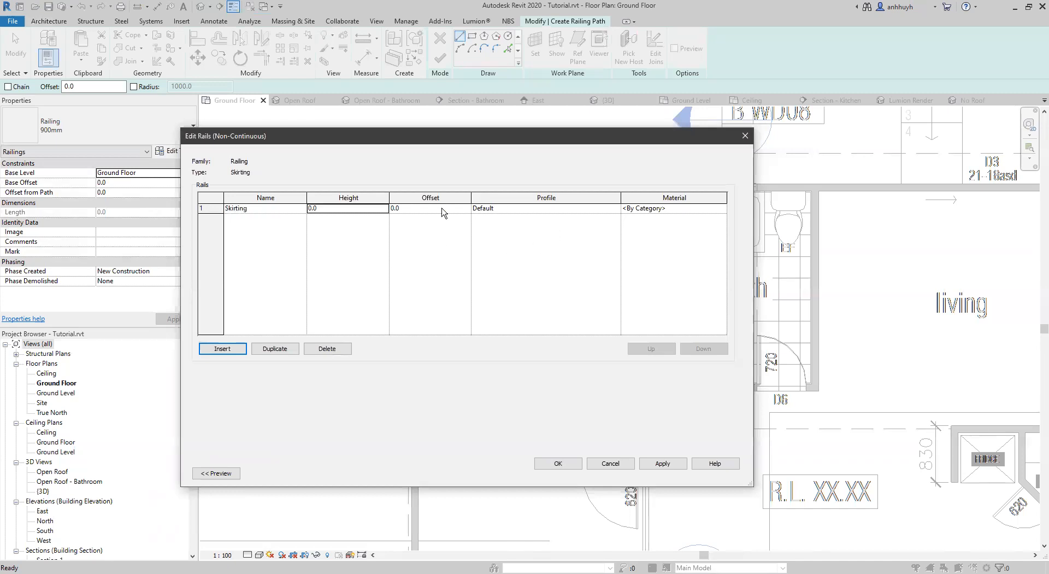
Assign the Skirting_Half_Splayed_AUS profile to the Skirting rail and confirm the rail structure and type properties.
{"action": "left_click", "coordinate": [607, 210]}
{"action": "scroll", "coordinate": [534, 241], "scroll_direction": "down", "scroll_amount": 3}
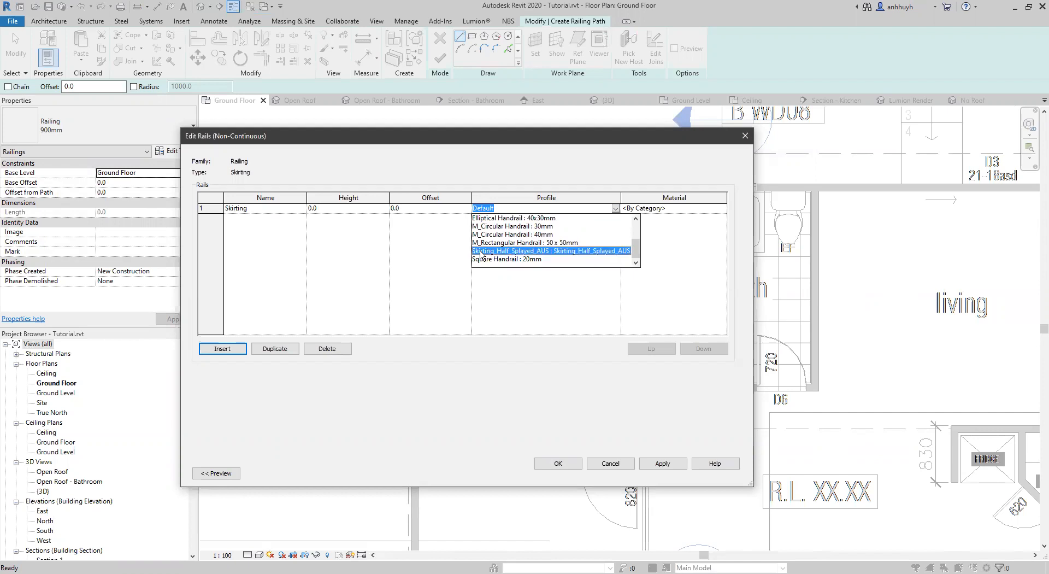
{"action": "left_click", "coordinate": [479, 252]}
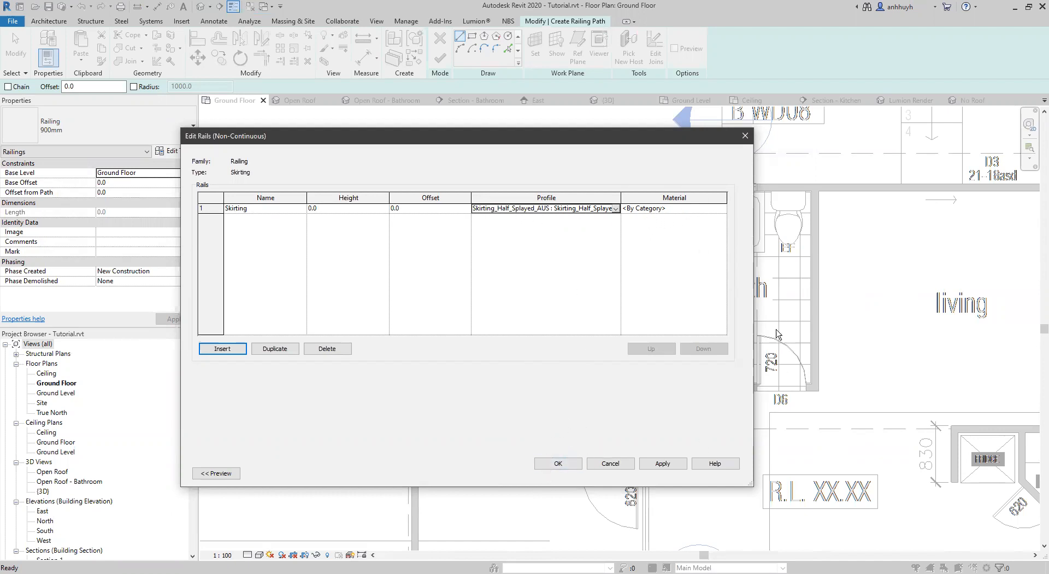
{"action": "left_click", "coordinate": [556, 466]}
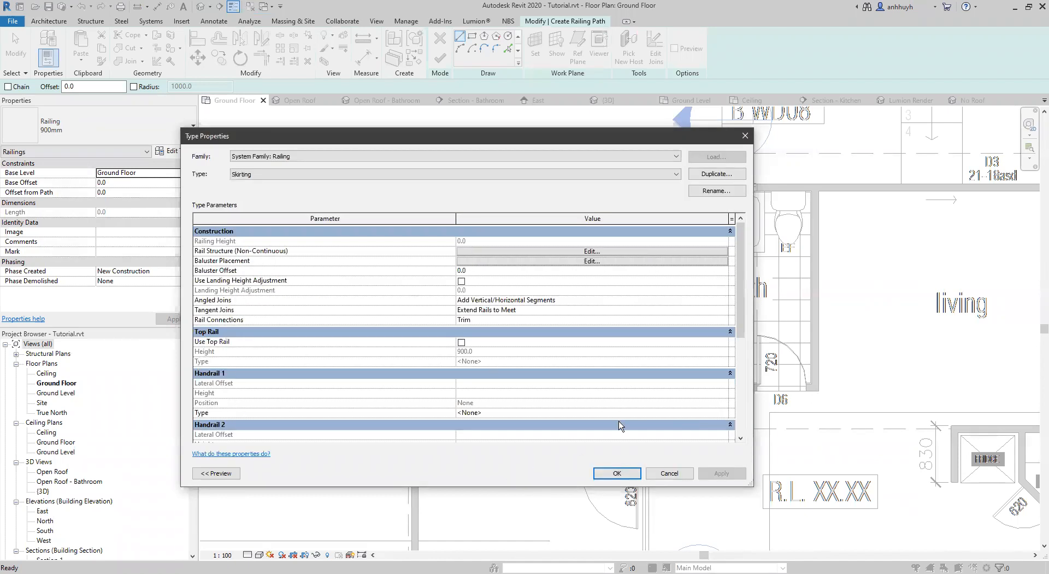
{"action": "left_click", "coordinate": [617, 473]}
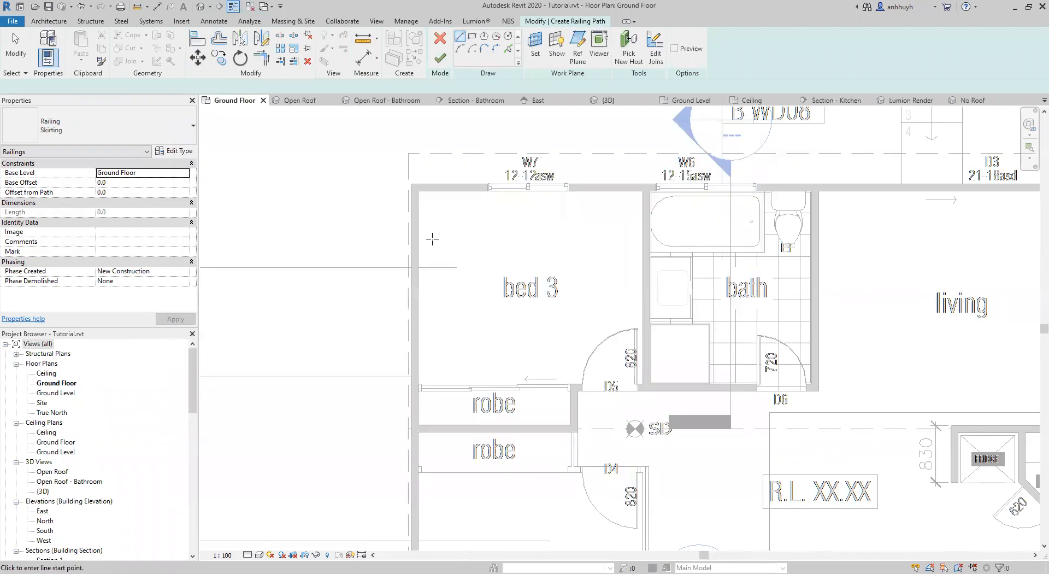
{"action": "scroll", "coordinate": [450, 229], "scroll_direction": "up", "scroll_amount": 3}
{"action": "middle_click_drag", "start_coordinate": [496, 251], "coordinate": [471, 159]}
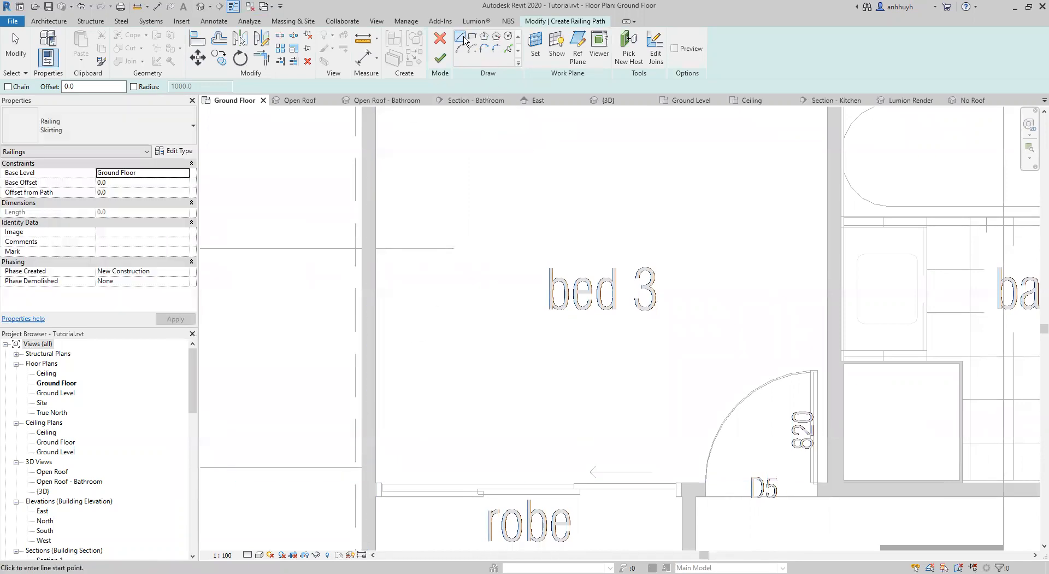
{"action": "middle_click_drag", "start_coordinate": [409, 270], "coordinate": [354, 318]}
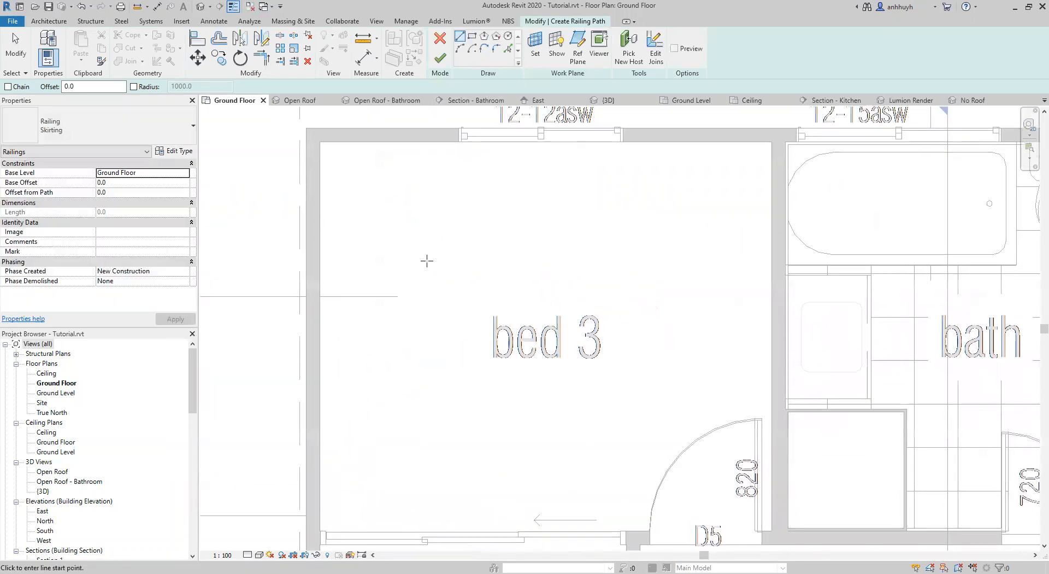
{"action": "scroll", "coordinate": [427, 271], "scroll_direction": "down", "scroll_amount": 1}
{"action": "middle_click_drag", "start_coordinate": [458, 381], "coordinate": [458, 339]}
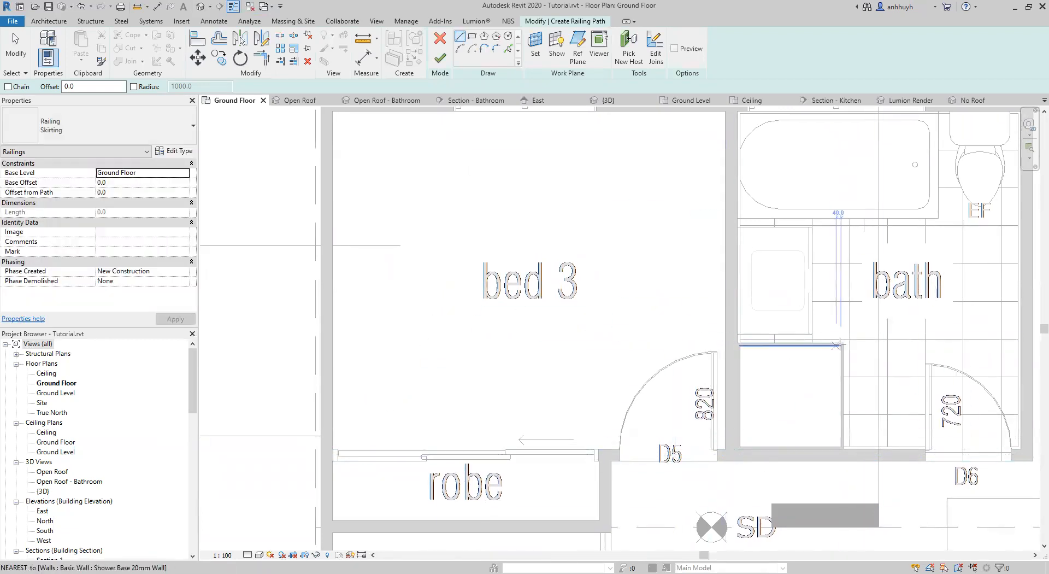
{"action": "middle_click_drag", "start_coordinate": [429, 347], "coordinate": [412, 356]}
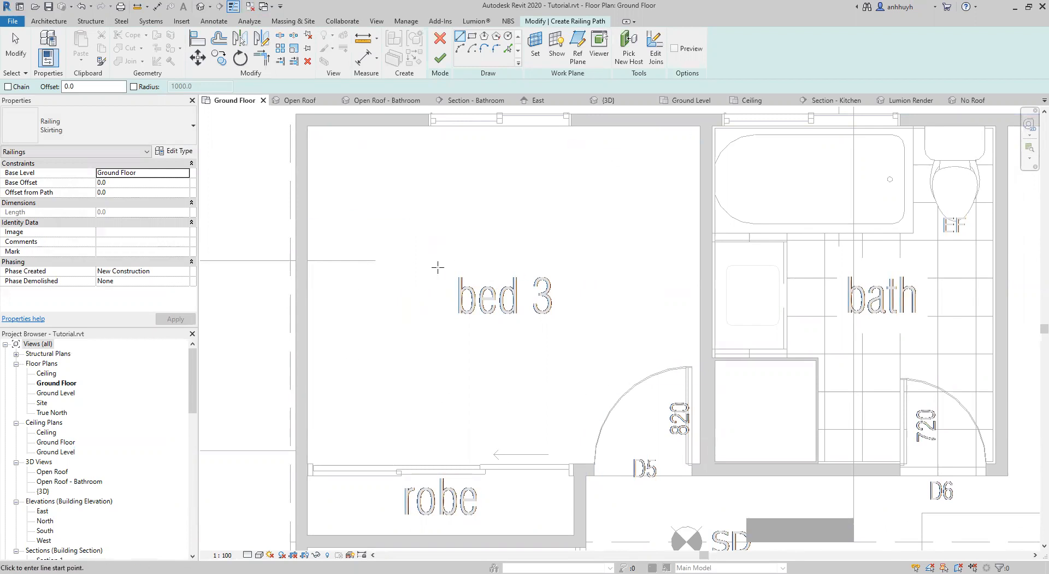
{"action": "middle_click_drag", "start_coordinate": [430, 407], "coordinate": [454, 377]}
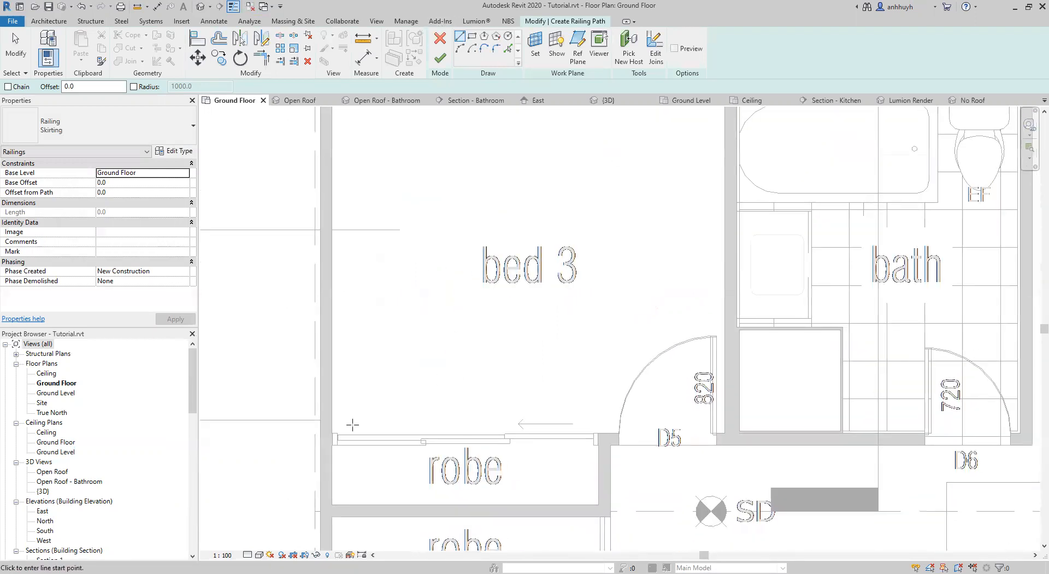
Sketch the railing path in bed 3 from the sliding robe door up the outer side wall and along the W7 window wall to the bathroom wall.
{"action": "scroll", "coordinate": [353, 424], "scroll_direction": "up", "scroll_amount": 3}
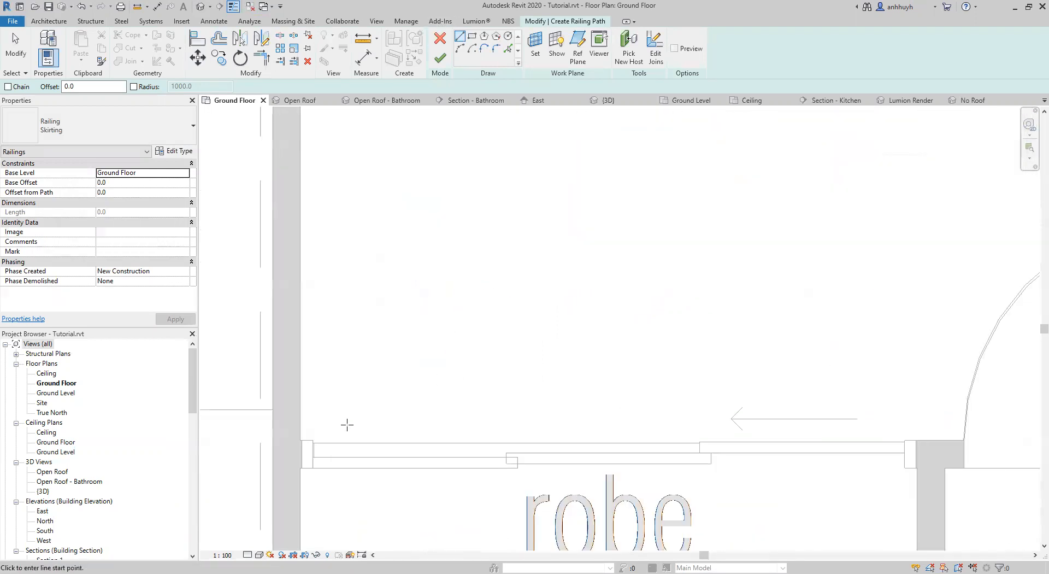
{"action": "left_click", "coordinate": [284, 442]}
{"action": "left_click", "coordinate": [336, 218]}
{"action": "mouse_move", "coordinate": [349, 328]}
{"action": "middle_mouse_down"}
{"action": "mouse_move", "coordinate": [344, 465]}
{"action": "mouse_move", "coordinate": [330, 237]}
{"action": "mouse_move", "coordinate": [372, 409]}
{"action": "mouse_move", "coordinate": [339, 216]}
{"action": "mouse_move", "coordinate": [365, 309]}
{"action": "mouse_move", "coordinate": [360, 393]}
{"action": "mouse_move", "coordinate": [335, 176]}
{"action": "middle_mouse_up"}
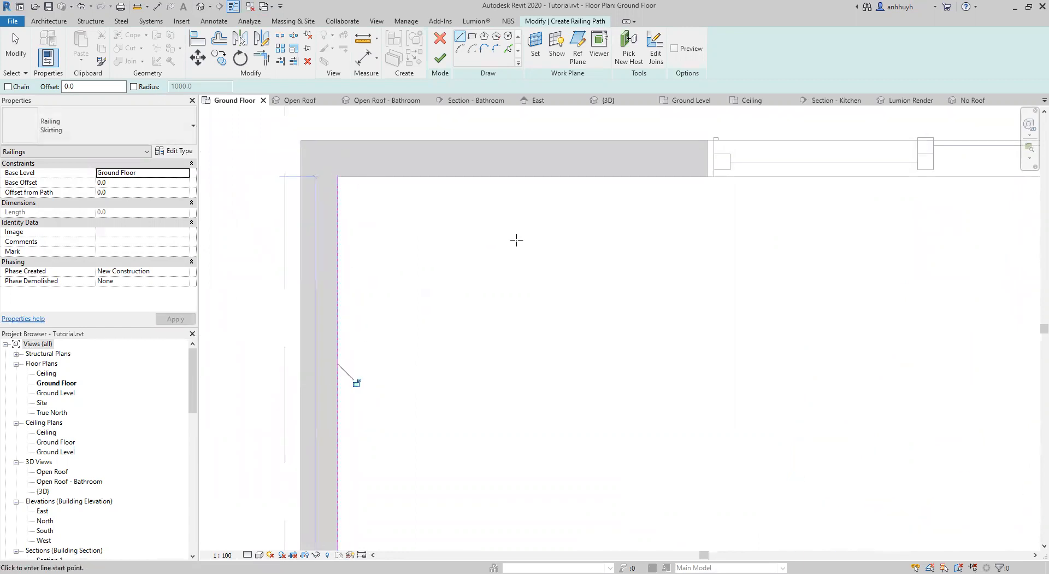
{"action": "left_click", "coordinate": [337, 176]}
{"action": "middle_click_drag", "start_coordinate": [797, 201], "coordinate": [197, 223]}
{"action": "middle_click_drag", "start_coordinate": [950, 189], "coordinate": [928, 191]}
{"action": "left_click", "coordinate": [916, 202]}
Continue the railing path down the bathroom-side wall of bed 3 and along the short return to door D5's opening.
{"action": "left_click", "coordinate": [917, 201]}
{"action": "middle_click_drag", "start_coordinate": [890, 433], "coordinate": [786, 129]}
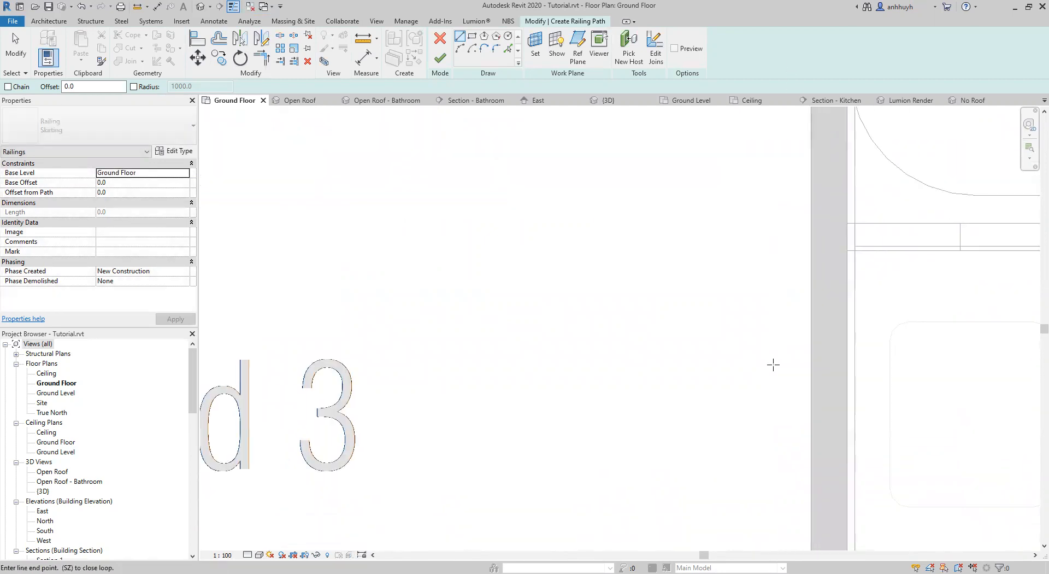
{"action": "middle_click_drag", "start_coordinate": [774, 374], "coordinate": [751, 129]}
{"action": "middle_click_drag", "start_coordinate": [779, 395], "coordinate": [747, 210]}
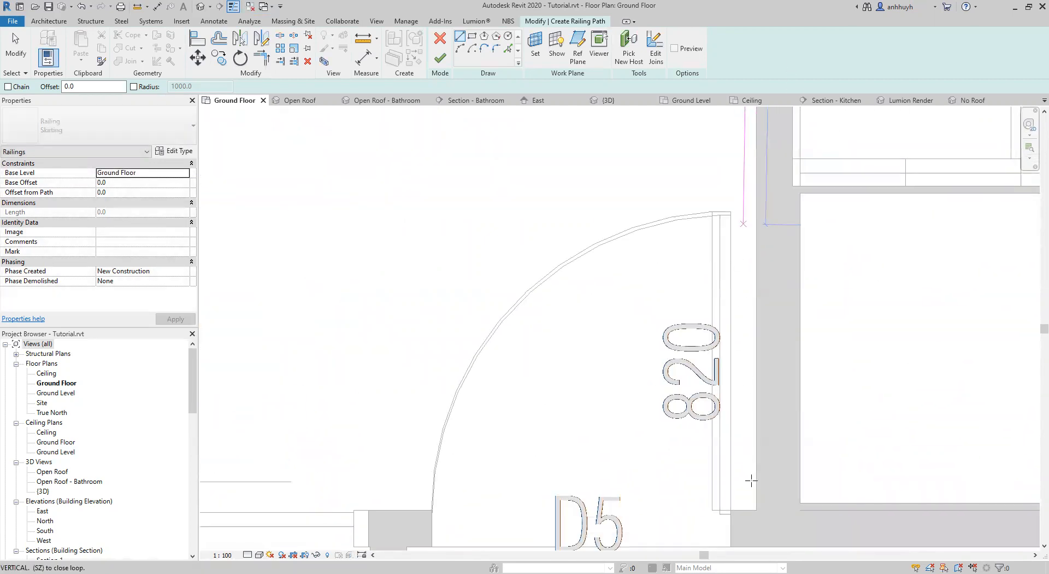
{"action": "left_click", "coordinate": [756, 508]}
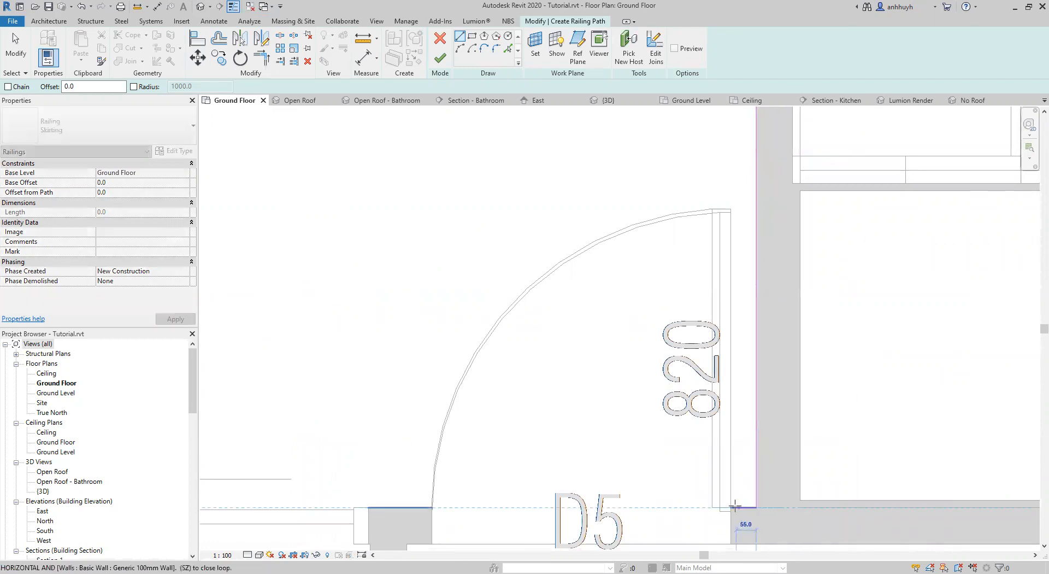
{"action": "key", "text": "Escape"}
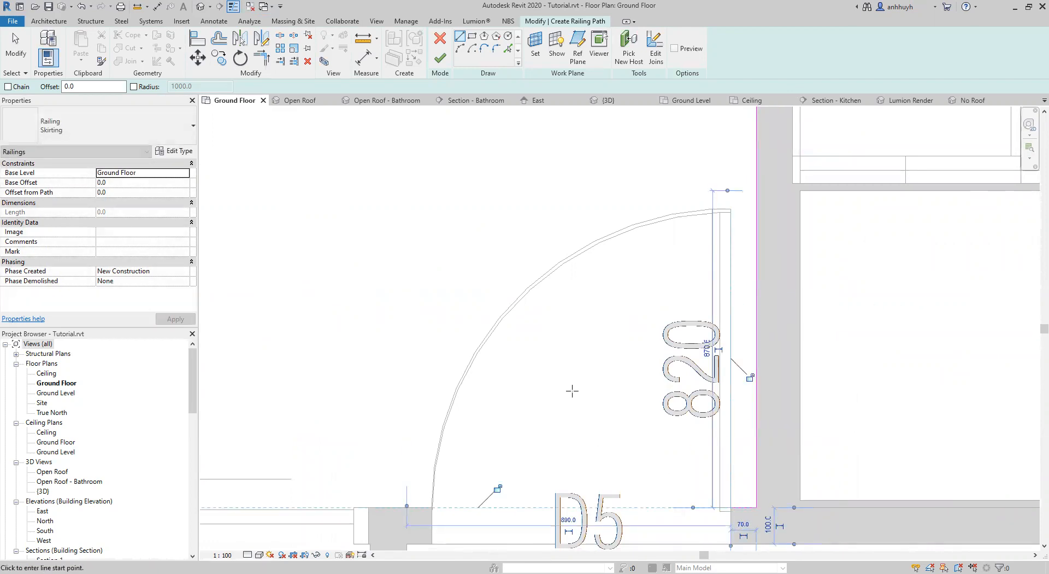
Finish the bed 3 skirting path and dismiss the baluster warning.
{"action": "middle_click_drag", "start_coordinate": [572, 391], "coordinate": [554, 262]}
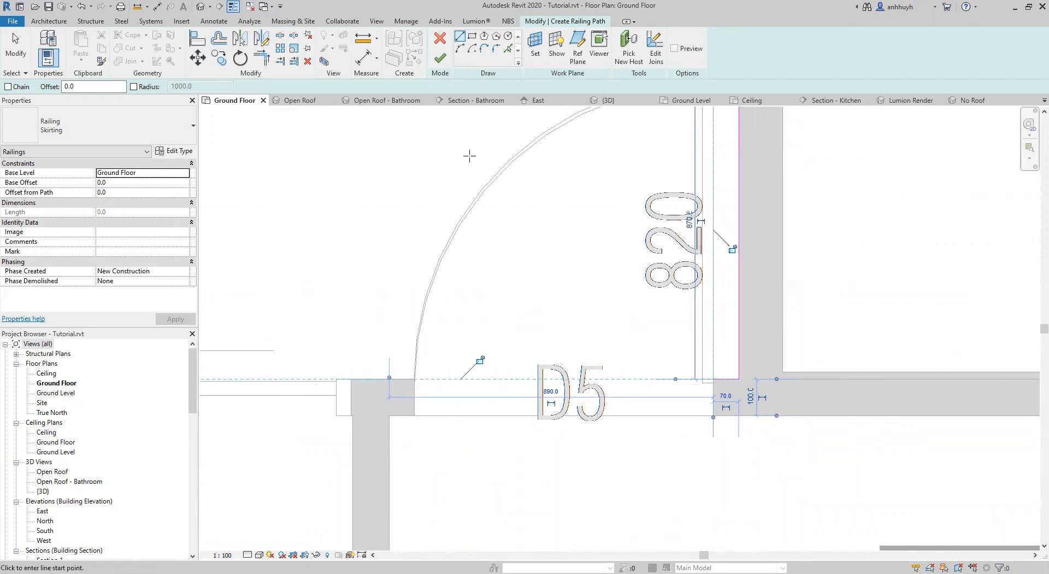
{"action": "scroll", "coordinate": [424, 277], "scroll_direction": "down", "scroll_amount": 2}
{"action": "middle_click_drag", "start_coordinate": [398, 257], "coordinate": [678, 406]}
{"action": "scroll", "coordinate": [528, 354], "scroll_direction": "down", "scroll_amount": 1}
{"action": "middle_click_drag", "start_coordinate": [502, 320], "coordinate": [503, 342]}
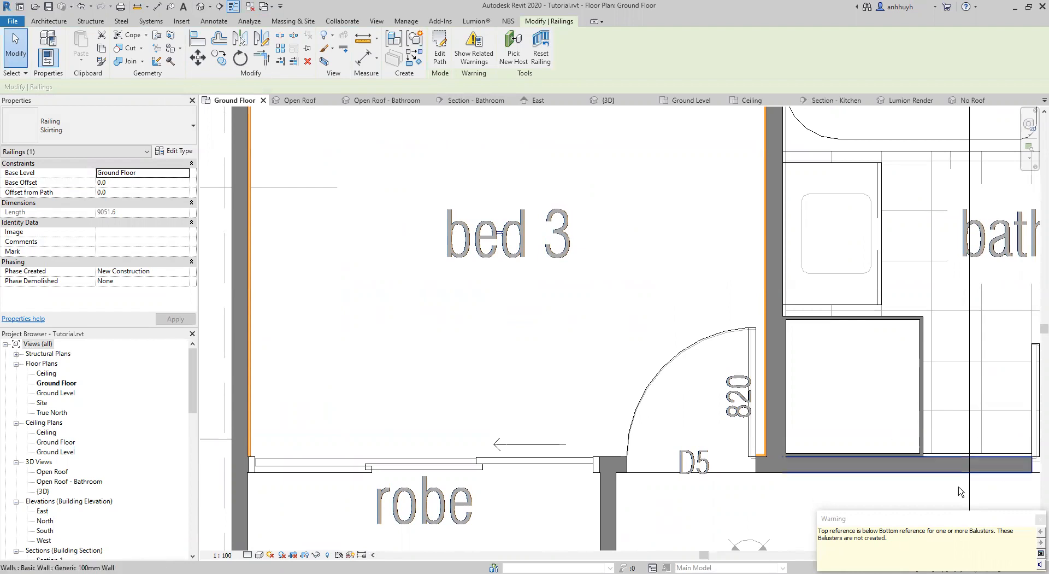
{"action": "left_click", "coordinate": [1039, 520]}
{"action": "middle_click_drag", "start_coordinate": [614, 328], "coordinate": [597, 359]}
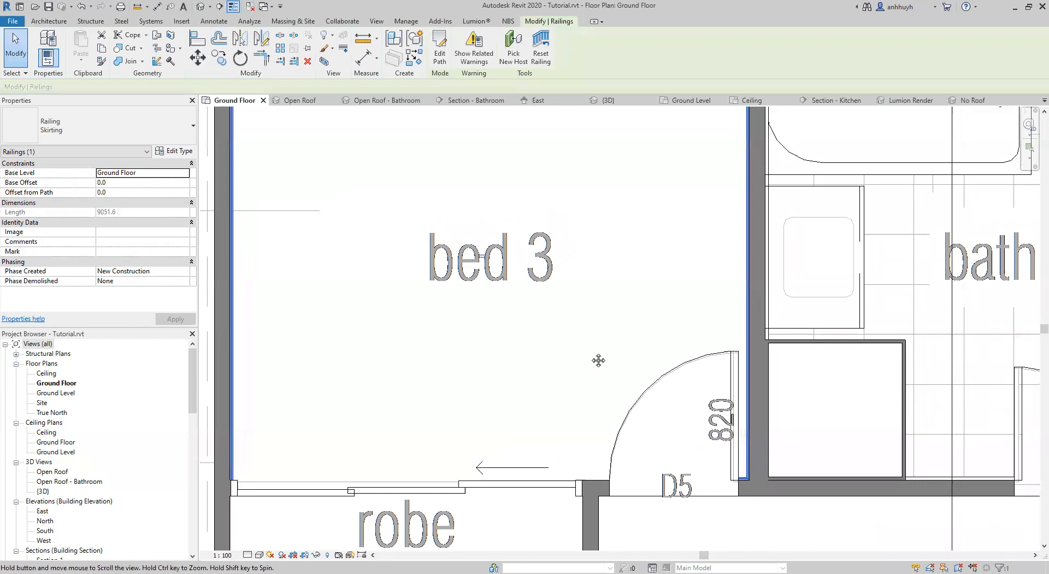
Examine the bed 3 skirting in the Open Roof 3D view, along the walls, at the corners and around the doors.
{"action": "left_click", "coordinate": [303, 105]}
{"action": "middle_click_drag", "start_coordinate": [546, 306], "coordinate": [508, 286], "text": "shift"}
{"action": "left_click", "coordinate": [534, 271]}
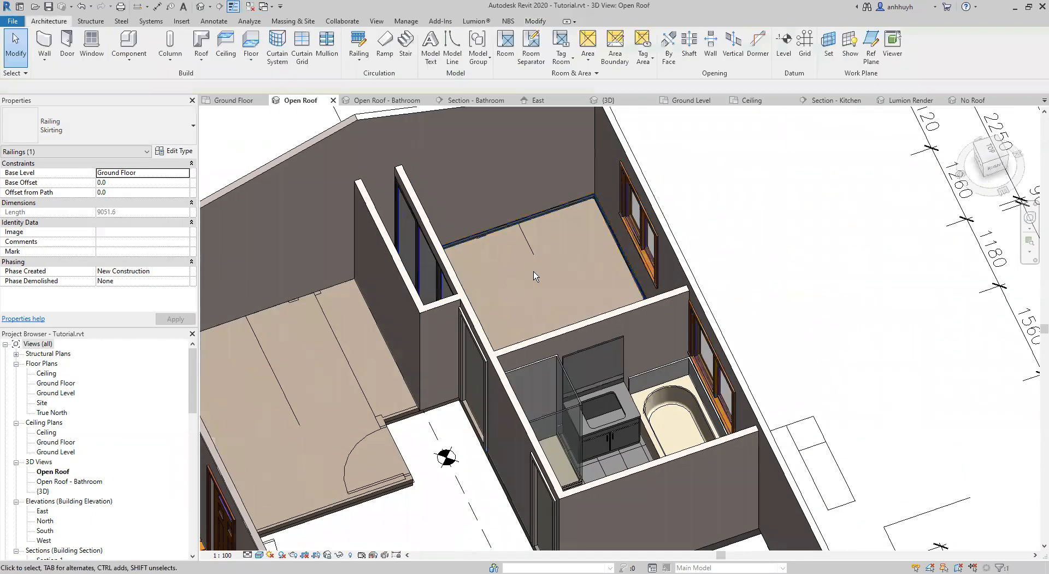
{"action": "scroll", "coordinate": [533, 271], "scroll_direction": "up", "scroll_amount": 3}
{"action": "middle_click_drag", "start_coordinate": [505, 208], "coordinate": [548, 374]}
{"action": "middle_click_drag", "start_coordinate": [548, 374], "coordinate": [633, 287], "text": "shift"}
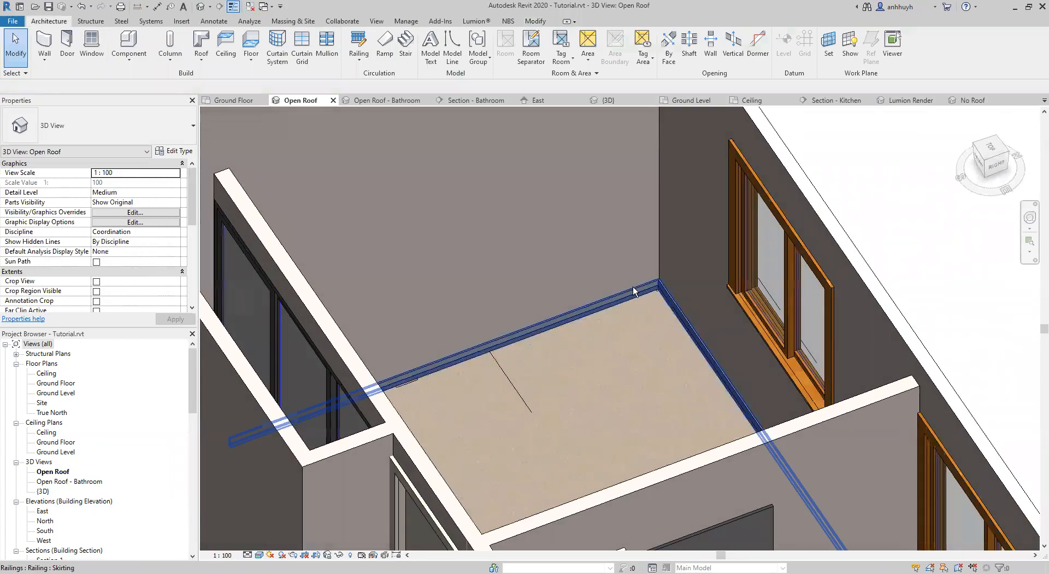
{"action": "scroll", "coordinate": [605, 354], "scroll_direction": "up", "scroll_amount": 2}
{"action": "middle_click_drag", "start_coordinate": [578, 368], "coordinate": [382, 387], "text": "shift"}
{"action": "middle_click_drag", "start_coordinate": [489, 200], "coordinate": [437, 307], "text": "shift"}
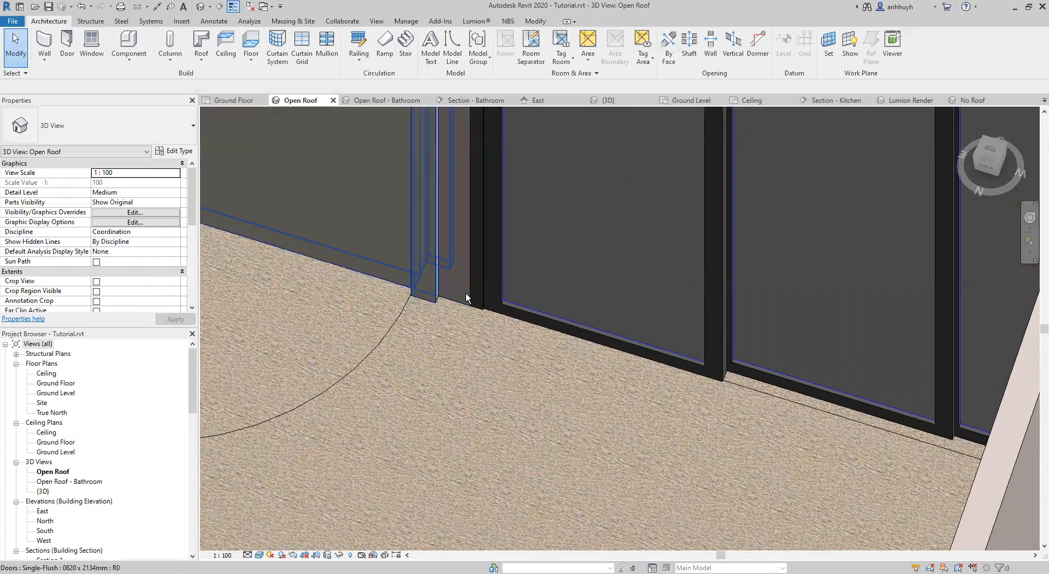
{"action": "middle_click_drag", "start_coordinate": [574, 374], "coordinate": [775, 427]}
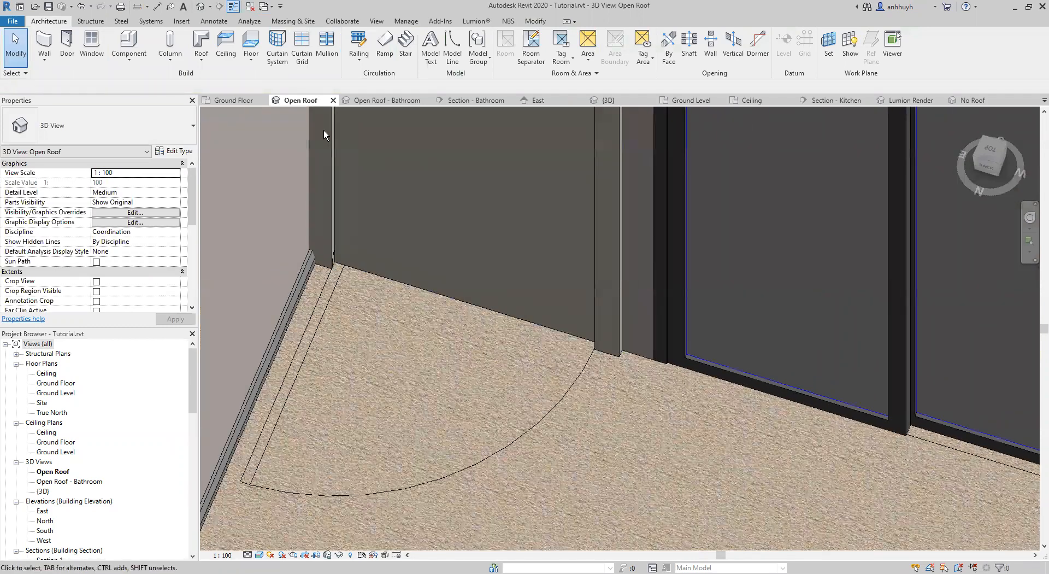
On the Ground Floor plan, create a similar Skirting railing about 174 mm long on the short wall between the robe door and door D5.
{"action": "left_click", "coordinate": [223, 105]}
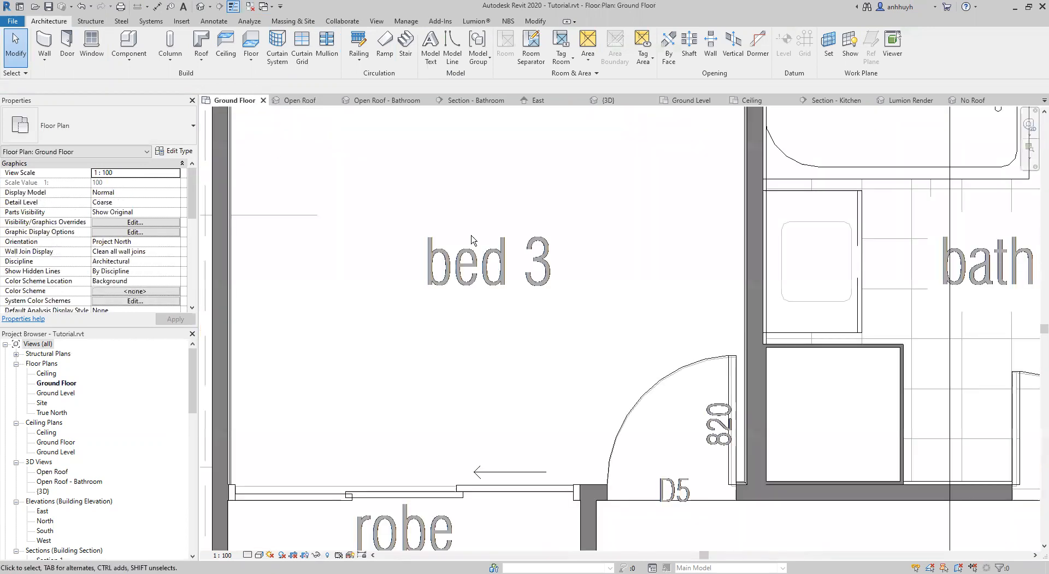
{"action": "scroll", "coordinate": [546, 319], "scroll_direction": "down", "scroll_amount": 3, "text": "ctrl"}
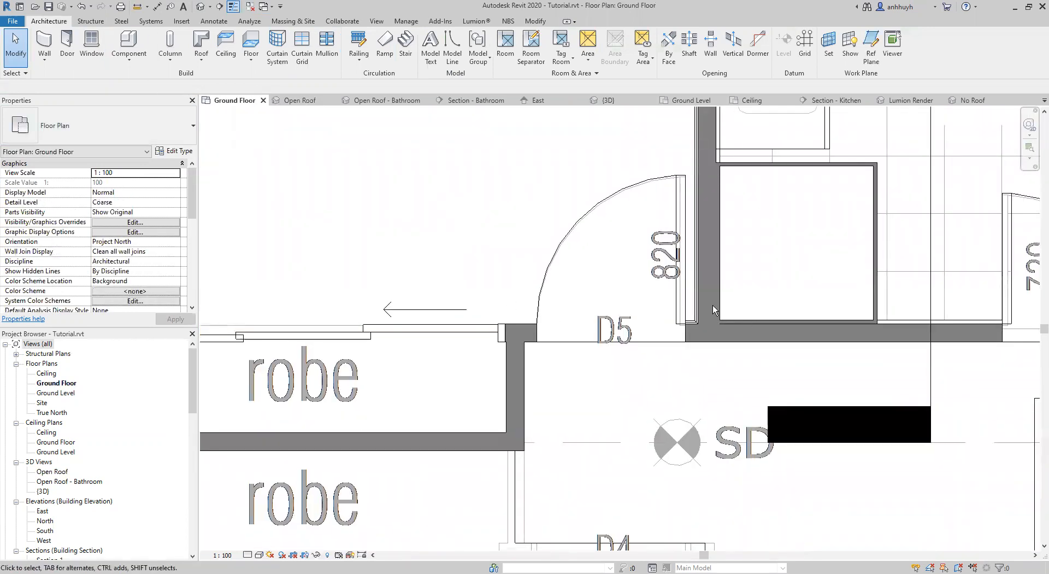
{"action": "left_click", "coordinate": [696, 296]}
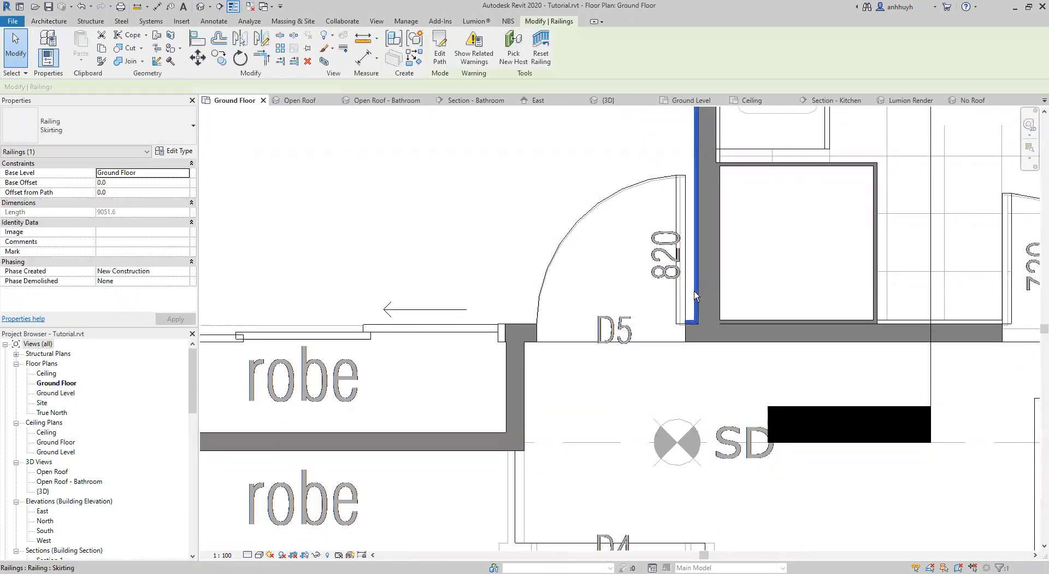
{"action": "middle_click_drag", "start_coordinate": [697, 299], "coordinate": [761, 328]}
{"action": "key", "text": "c"}
{"action": "key", "text": "s"}
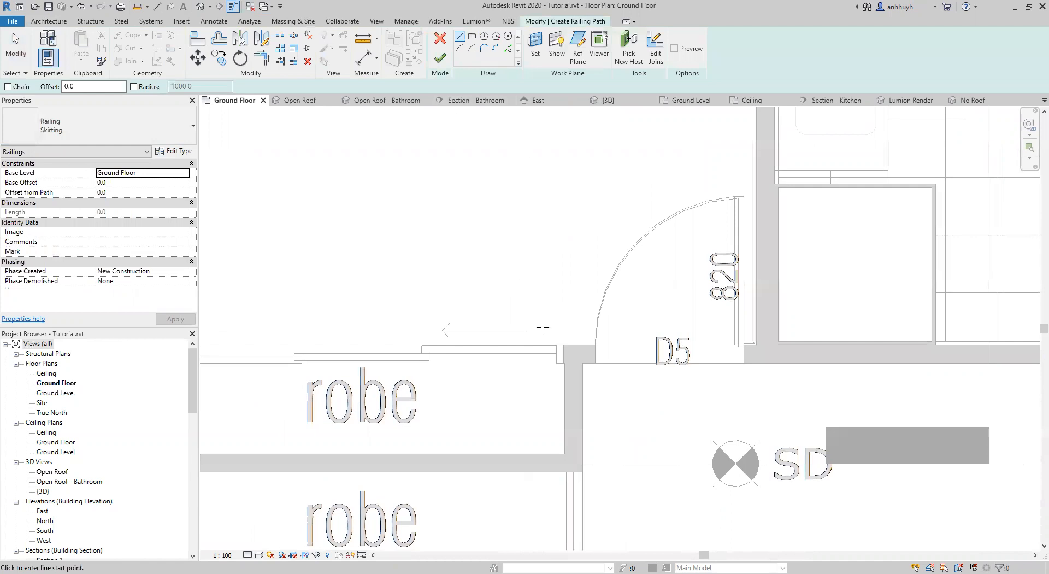
{"action": "scroll", "coordinate": [563, 351], "scroll_direction": "up", "scroll_amount": 4}
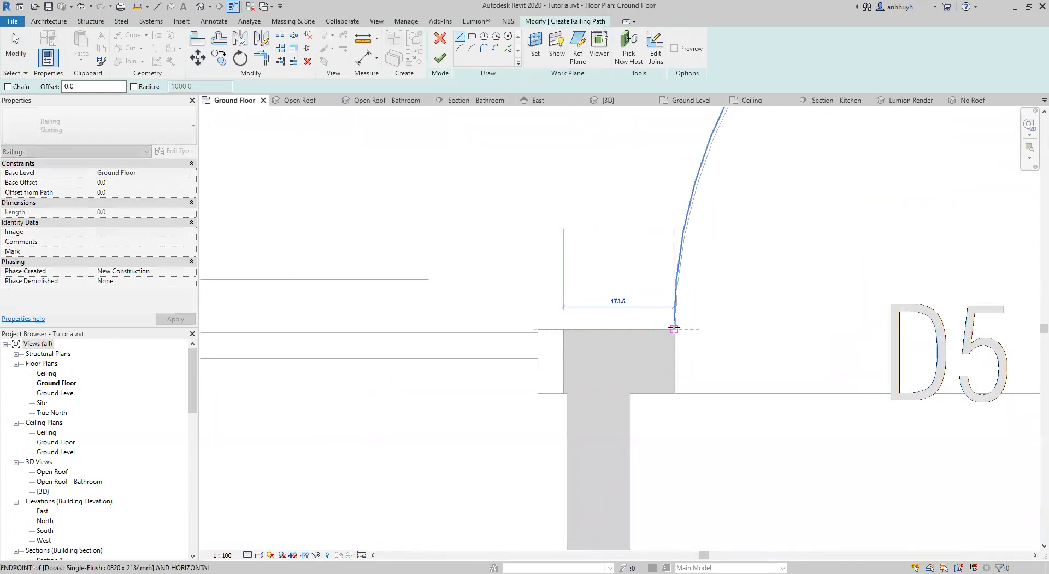
{"action": "left_click", "coordinate": [674, 329]}
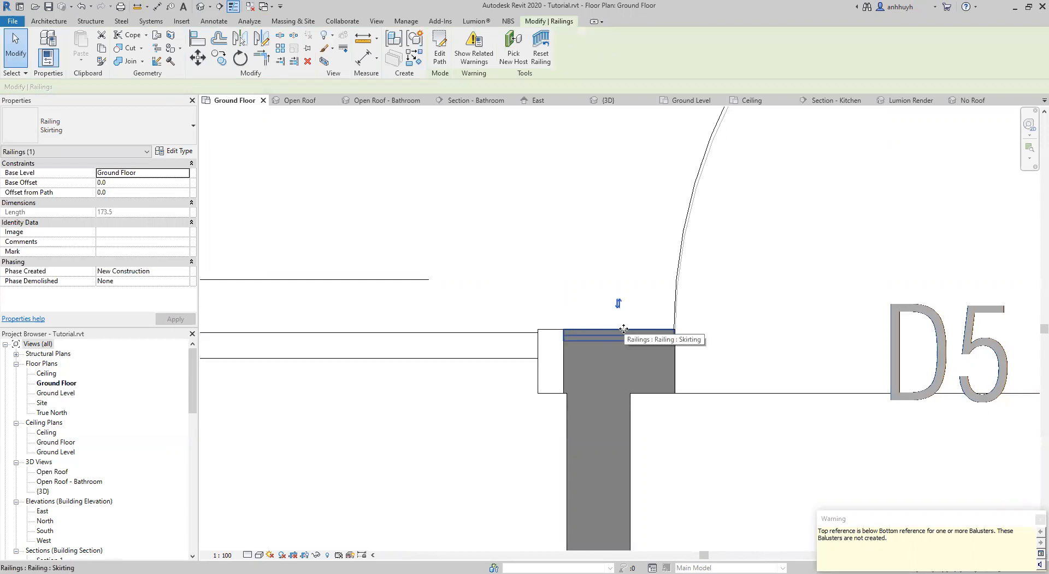
Select the short skirting railing overlapping the wall beside door D5 and inspect it in the Open Roof 3D view.
{"action": "scroll", "coordinate": [623, 329], "scroll_direction": "up", "scroll_amount": 3}
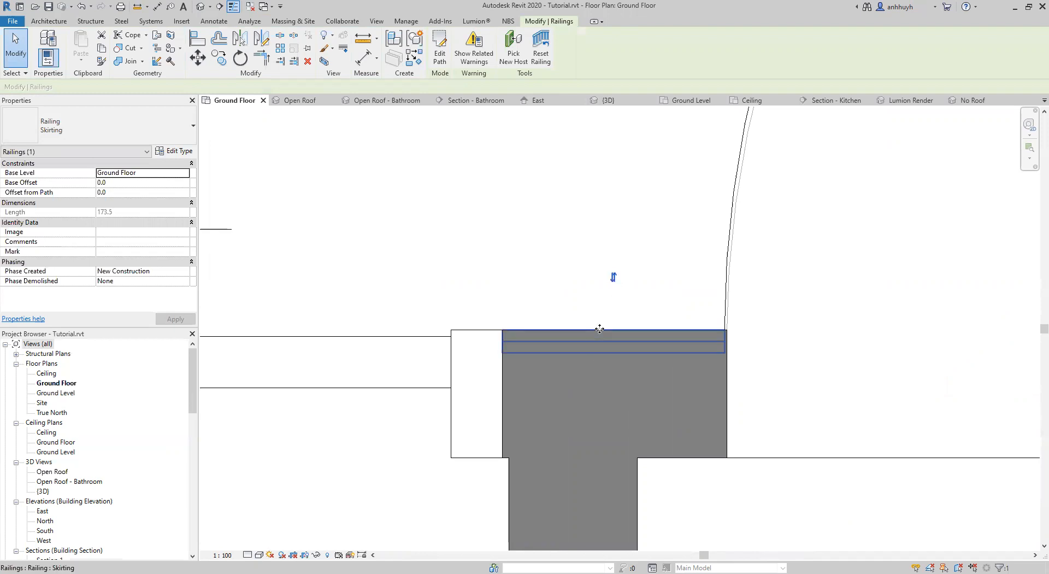
{"action": "key", "text": "Escape"}
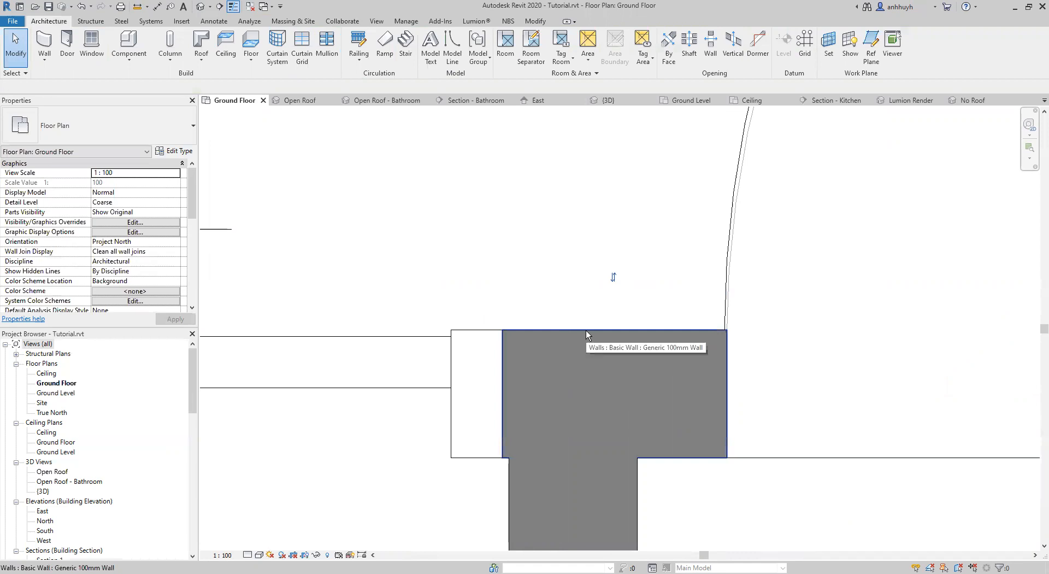
{"action": "key", "text": "Tab"}
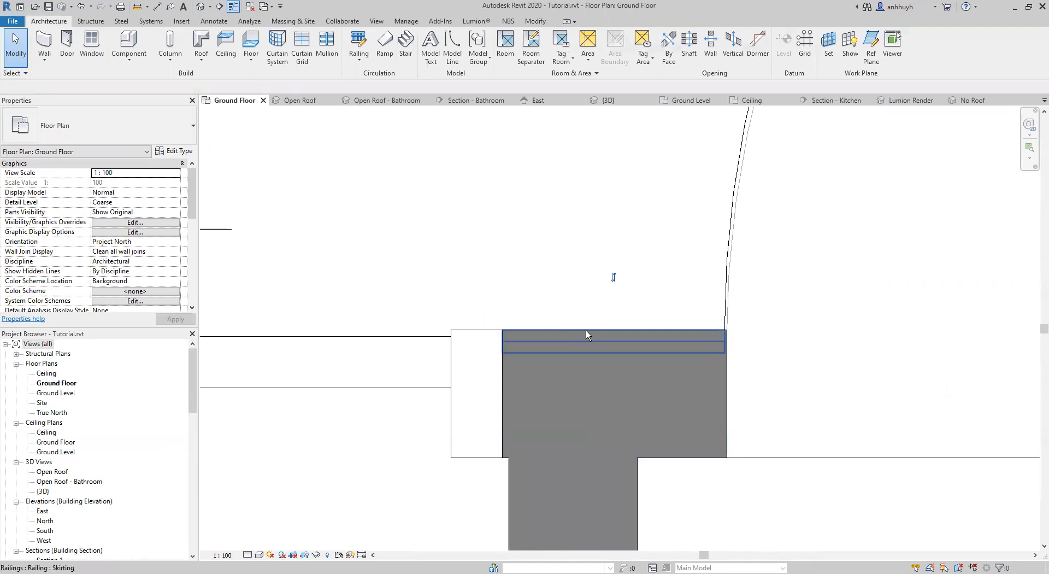
{"action": "left_click", "coordinate": [586, 330]}
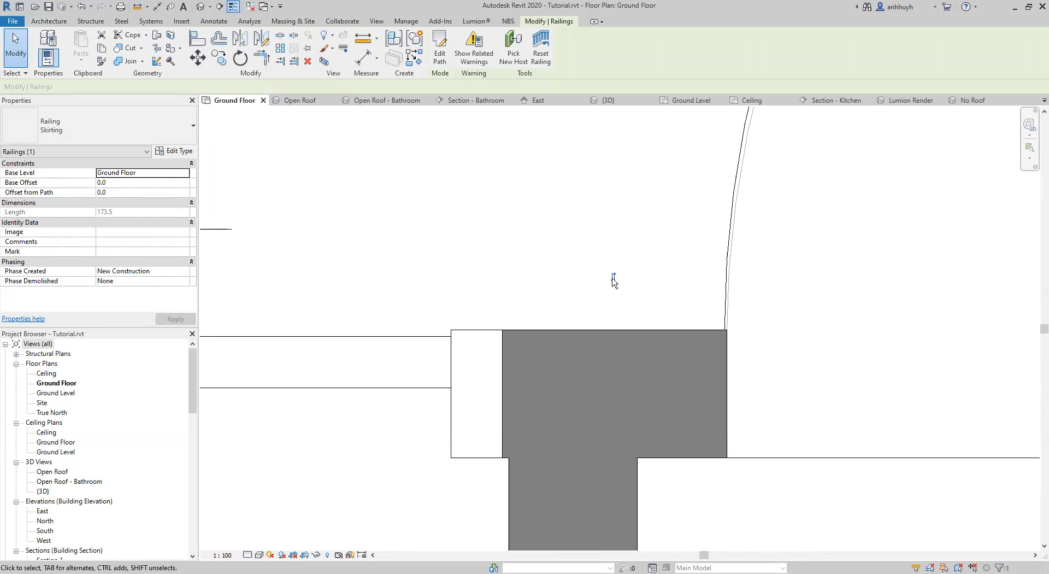
{"action": "left_click", "coordinate": [299, 101]}
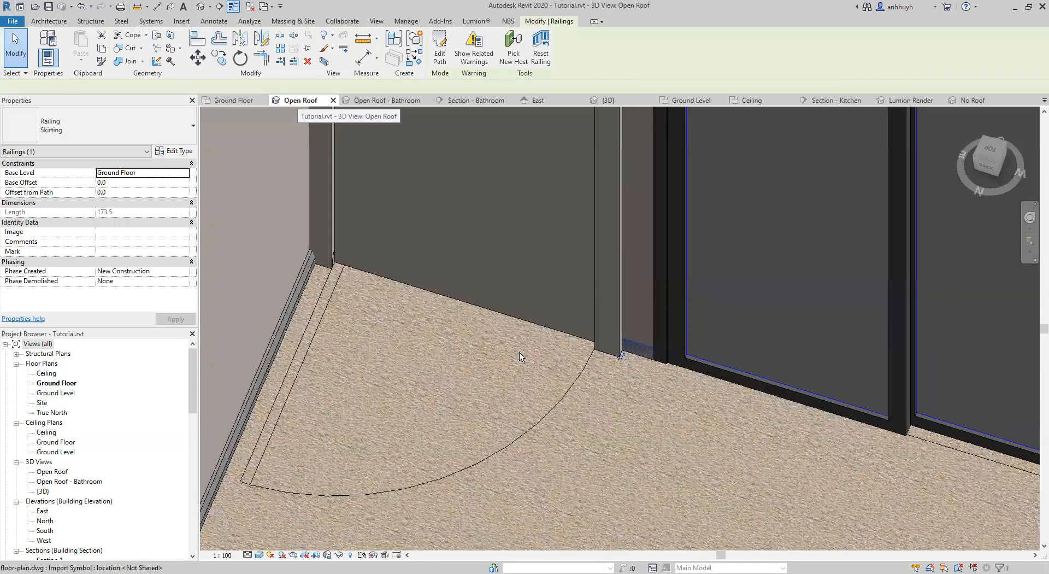
Flip the direction of the short skirting railing beside door D5 in the Open Roof view and deselect it.
{"action": "middle_click_drag", "start_coordinate": [621, 356], "coordinate": [487, 323]}
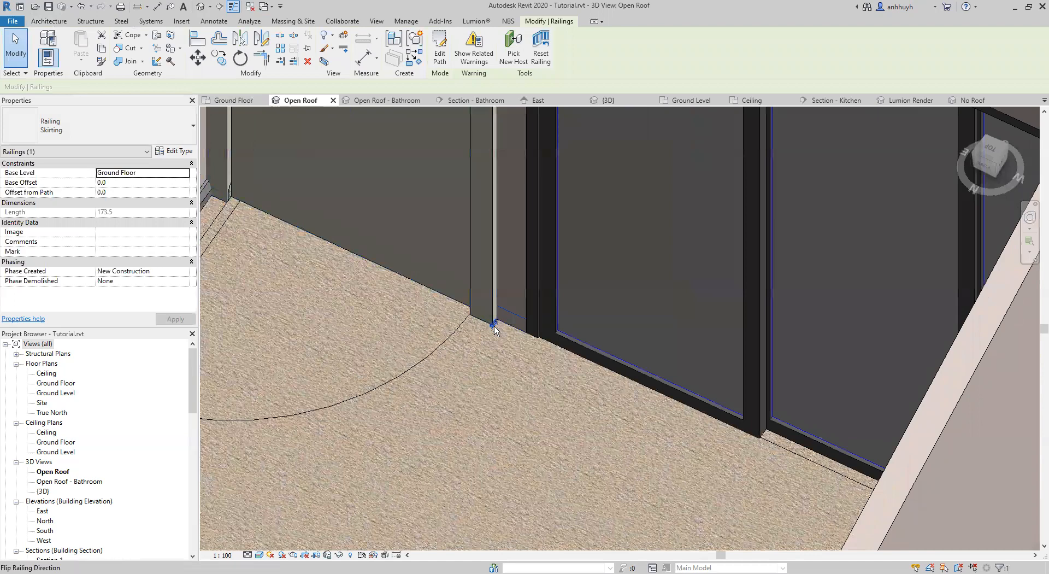
{"action": "left_click", "coordinate": [494, 326]}
{"action": "left_click", "coordinate": [472, 413]}
{"action": "middle_click_drag", "start_coordinate": [538, 405], "coordinate": [464, 322]}
On the Ground Floor plan, look over the living room, laundry, ensuite and walk-in robe as further skirting locations.
{"action": "left_click", "coordinate": [250, 102]}
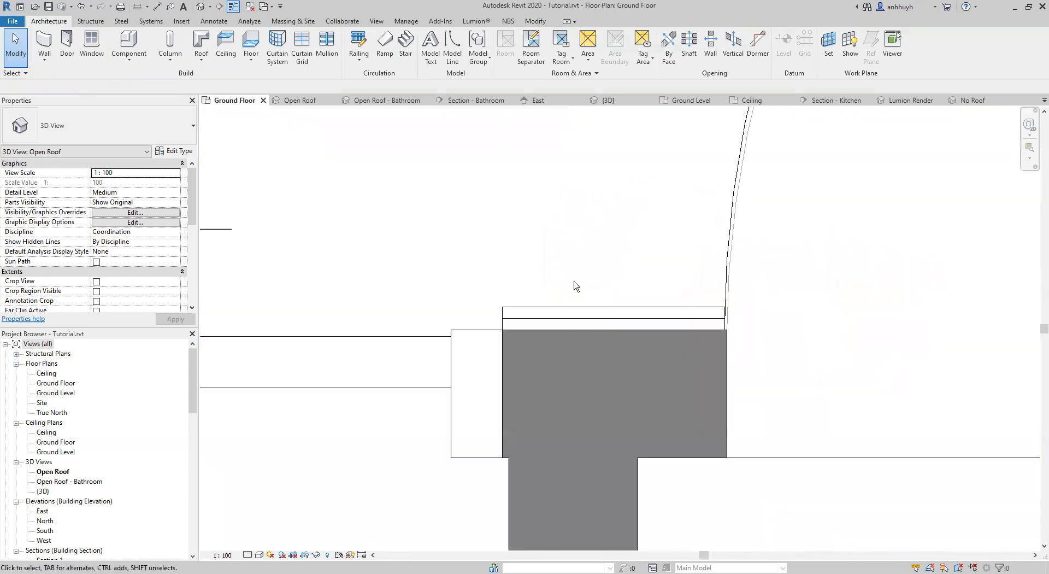
{"action": "scroll", "coordinate": [615, 317], "scroll_direction": "down", "scroll_amount": 5}
{"action": "middle_click_drag", "start_coordinate": [704, 442], "coordinate": [452, 222]}
{"action": "scroll", "coordinate": [547, 317], "scroll_direction": "down", "scroll_amount": 5}
{"action": "middle_click_drag", "start_coordinate": [774, 178], "coordinate": [181, 322]}
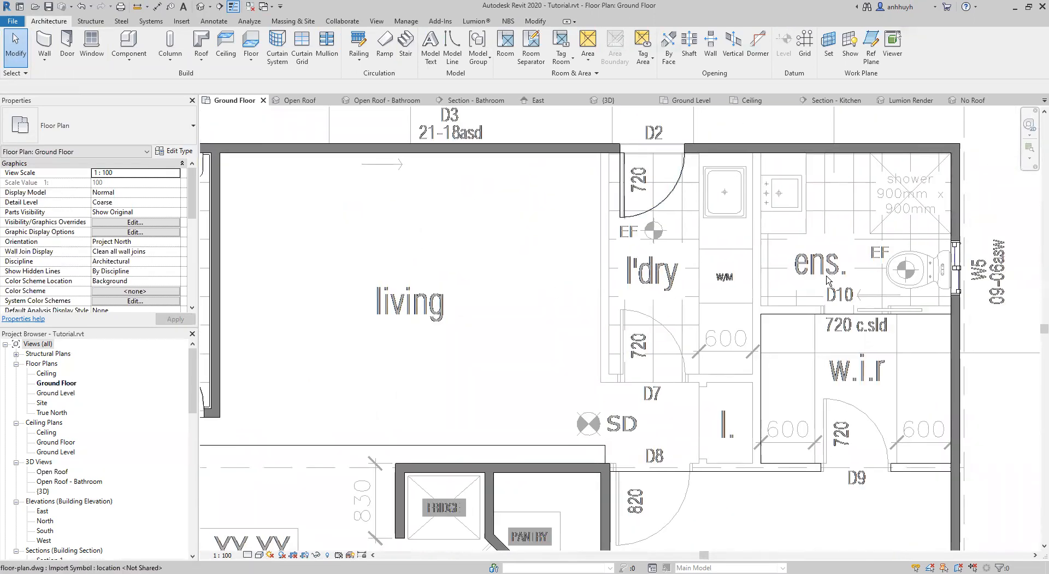
{"action": "middle_click_drag", "start_coordinate": [689, 319], "coordinate": [821, 196]}
{"action": "middle_click_drag", "start_coordinate": [435, 346], "coordinate": [802, 289]}
{"action": "middle_click_drag", "start_coordinate": [617, 304], "coordinate": [528, 206]}
{"action": "scroll", "coordinate": [668, 246], "scroll_direction": "down", "scroll_amount": 1}
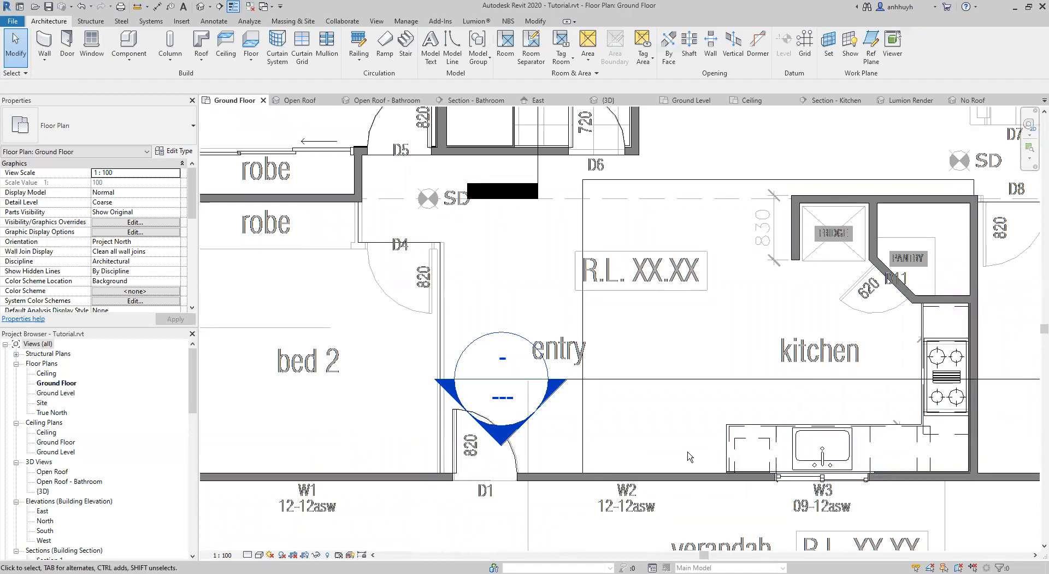
Examine the entry and kitchen walls, including where the cabinets meet the walls, and return to bed 3.
{"action": "middle_click_drag", "start_coordinate": [483, 374], "coordinate": [460, 354]}
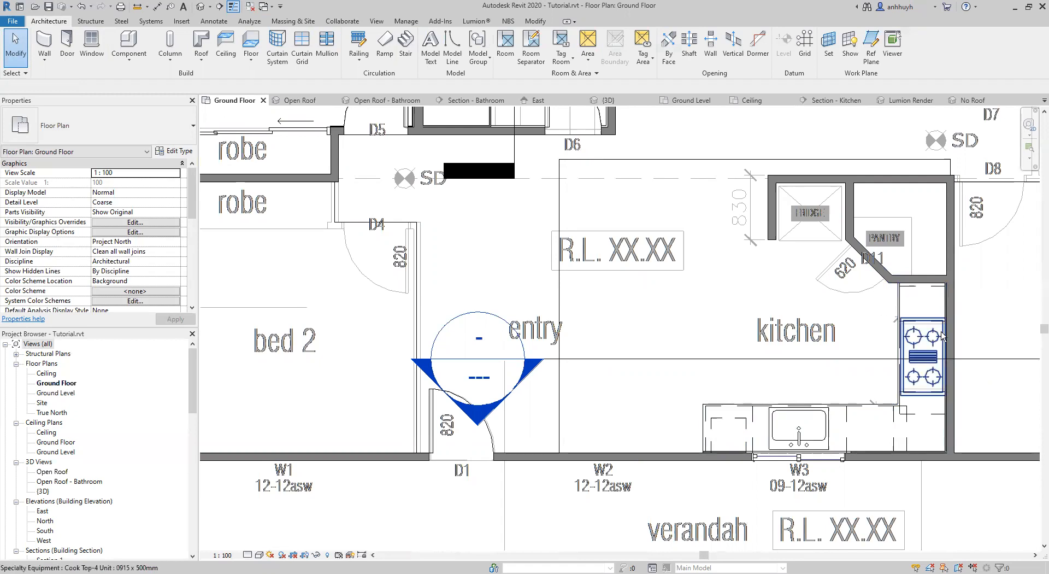
{"action": "scroll", "coordinate": [934, 328], "scroll_direction": "up", "scroll_amount": 3}
{"action": "scroll", "coordinate": [839, 221], "scroll_direction": "up", "scroll_amount": 1}
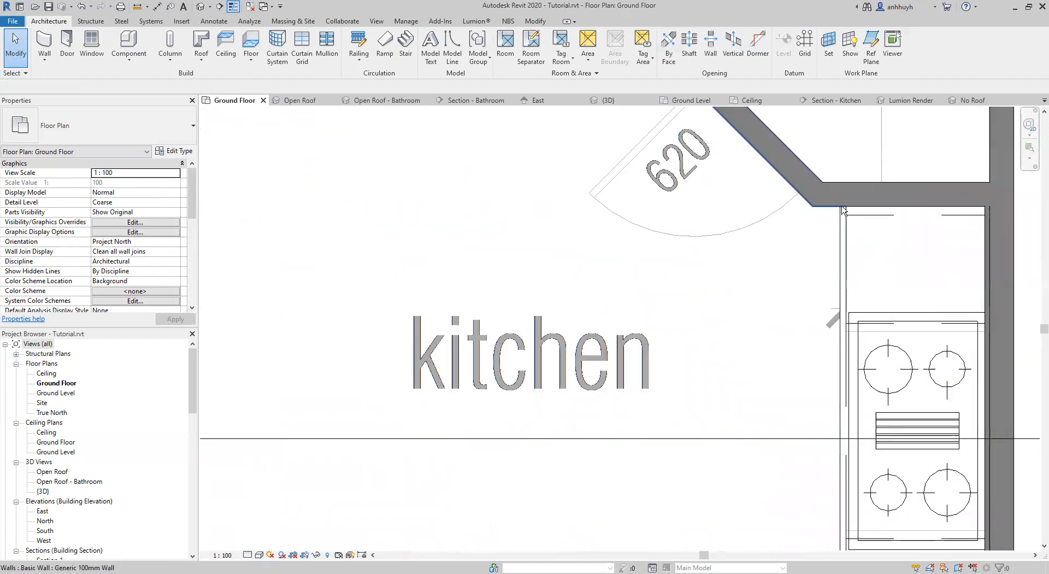
{"action": "middle_click_drag", "start_coordinate": [847, 362], "coordinate": [918, 76]}
{"action": "middle_click_drag", "start_coordinate": [643, 344], "coordinate": [907, 323]}
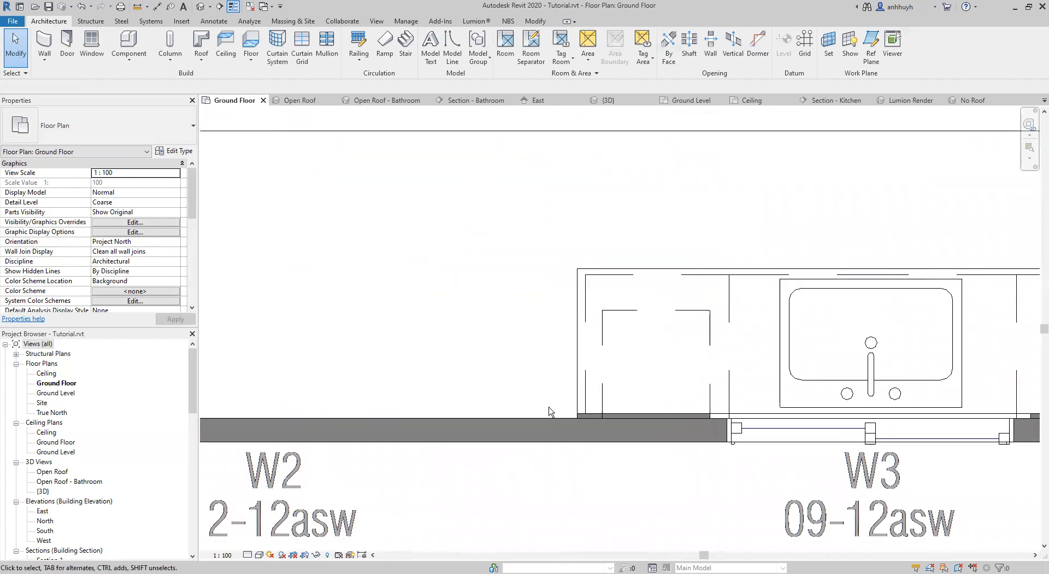
{"action": "scroll", "coordinate": [512, 222], "scroll_direction": "down", "scroll_amount": 2}
{"action": "middle_click_drag", "start_coordinate": [541, 205], "coordinate": [618, 454]}
{"action": "scroll", "coordinate": [573, 311], "scroll_direction": "down", "scroll_amount": 3}
{"action": "middle_click_drag", "start_coordinate": [416, 137], "coordinate": [575, 354]}
{"action": "middle_click_drag", "start_coordinate": [331, 295], "coordinate": [502, 304]}
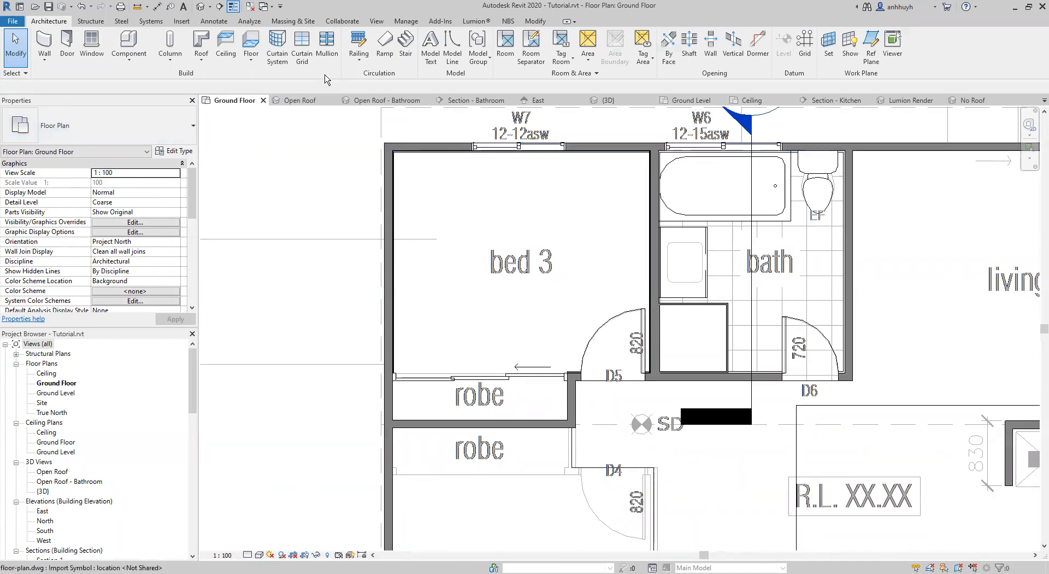
Start a new railing path on the Ground Floor plan and duplicate the Skirting railing type as Cornices.
{"action": "left_click", "coordinate": [358, 45]}
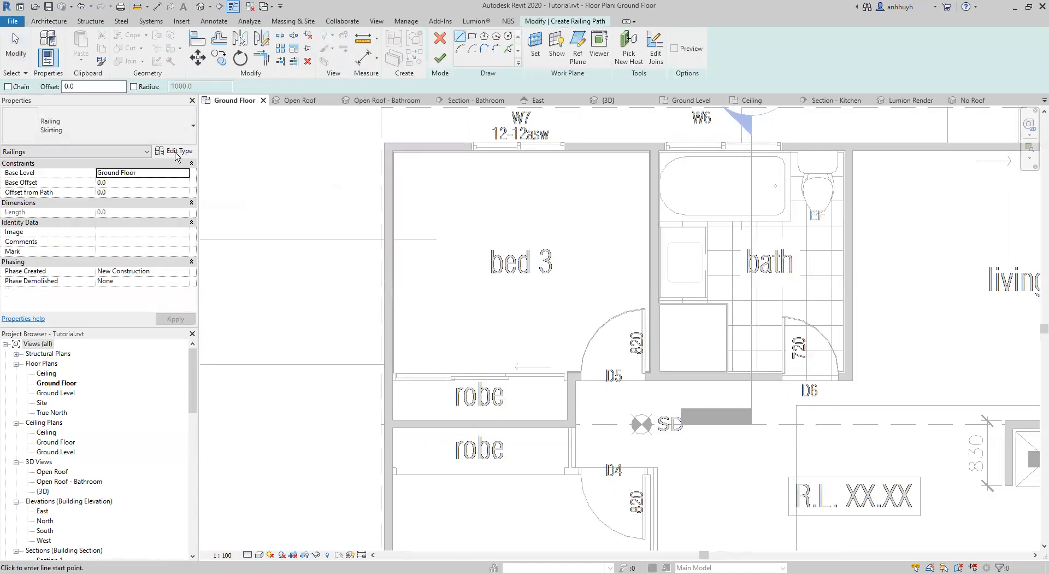
{"action": "left_click", "coordinate": [162, 153]}
{"action": "left_click", "coordinate": [708, 175]}
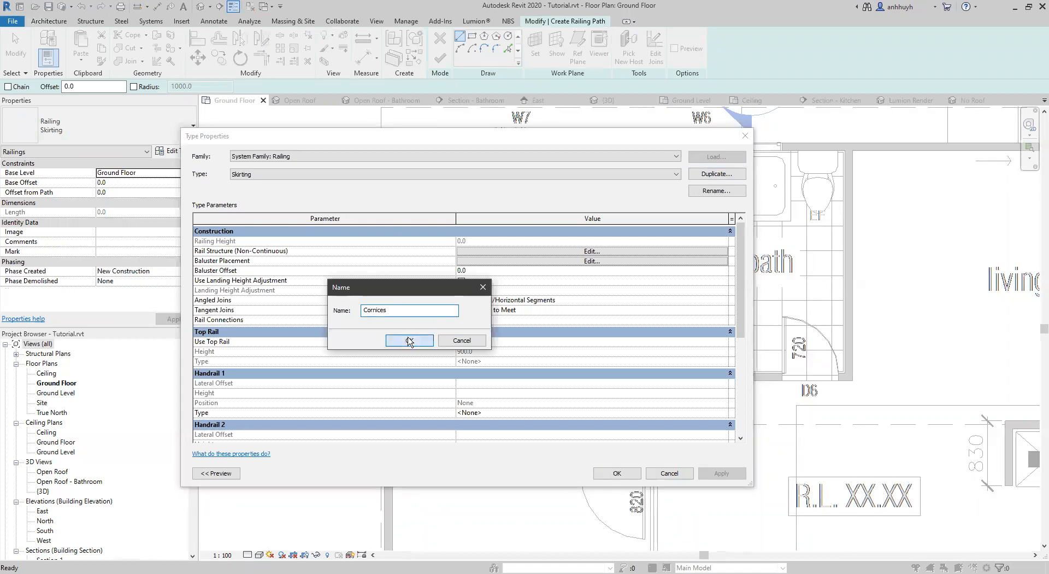
{"action": "key", "text": "Return"}
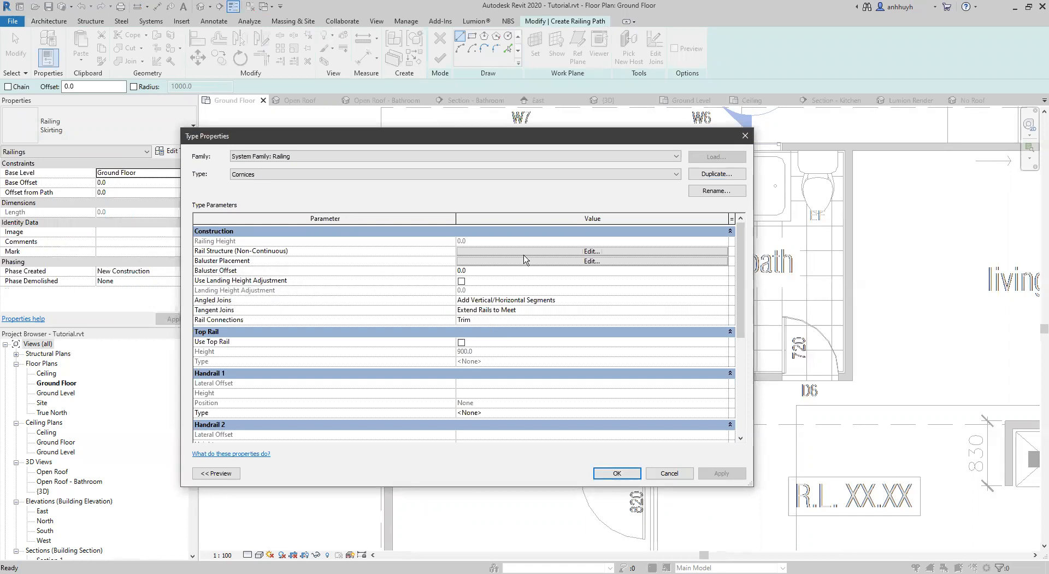
In the Cornices rail structure, rename the rail Cornice and assign it the Cornice : Cornice profile.
{"action": "left_click", "coordinate": [532, 252]}
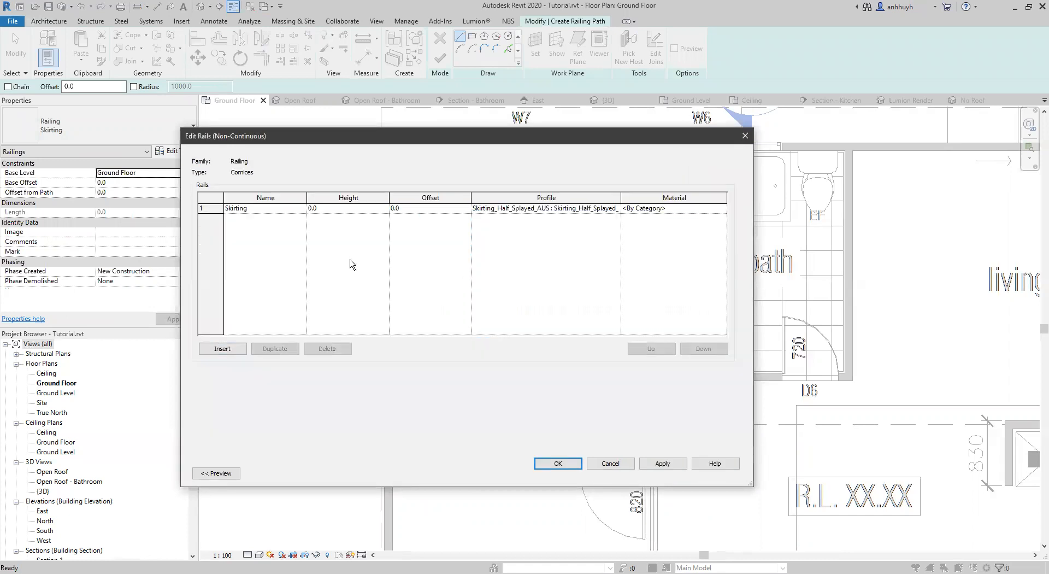
{"action": "left_click", "coordinate": [256, 211]}
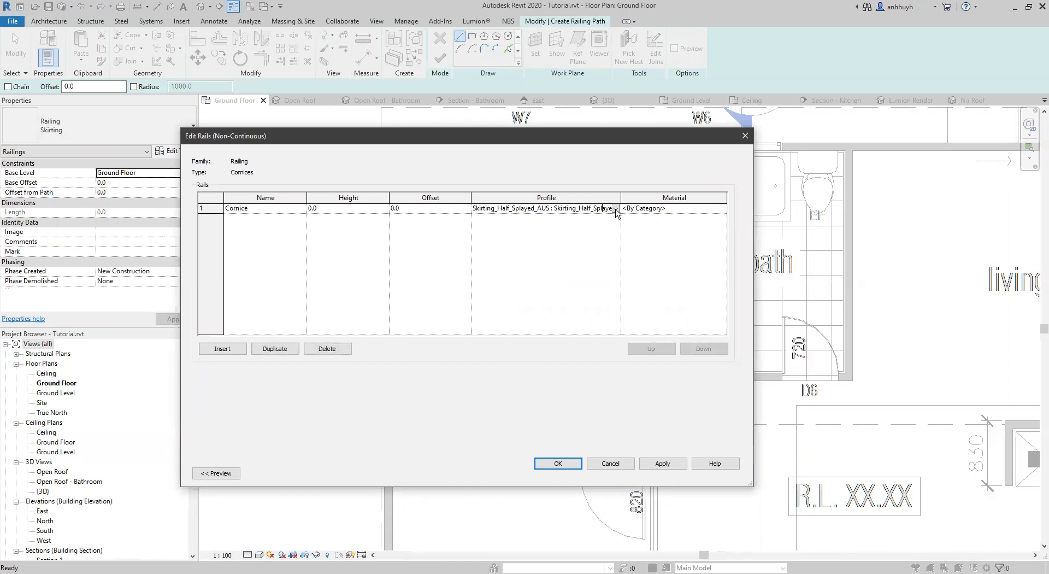
{"action": "left_click", "coordinate": [616, 209]}
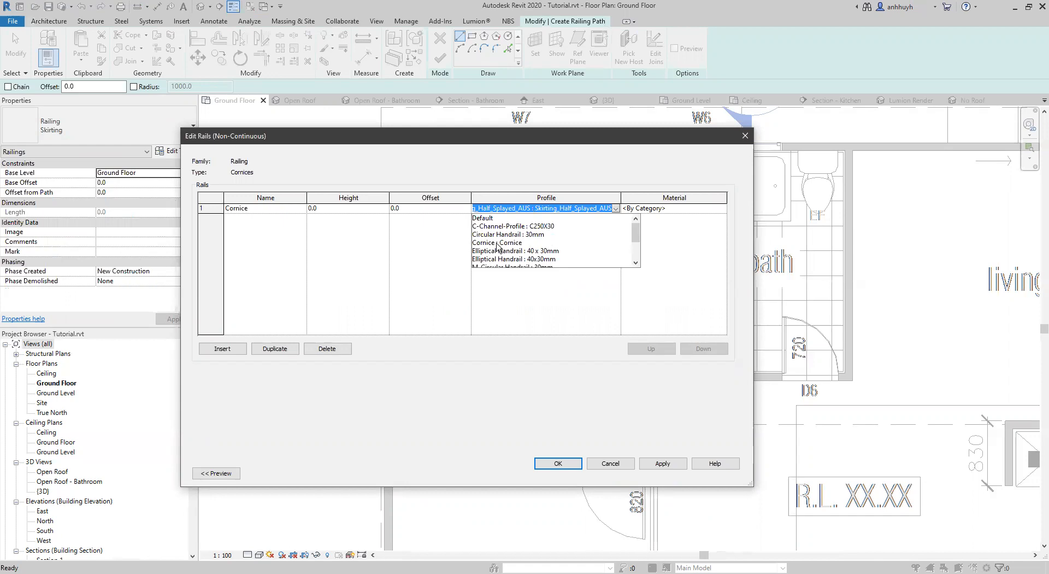
{"action": "left_click", "coordinate": [498, 243]}
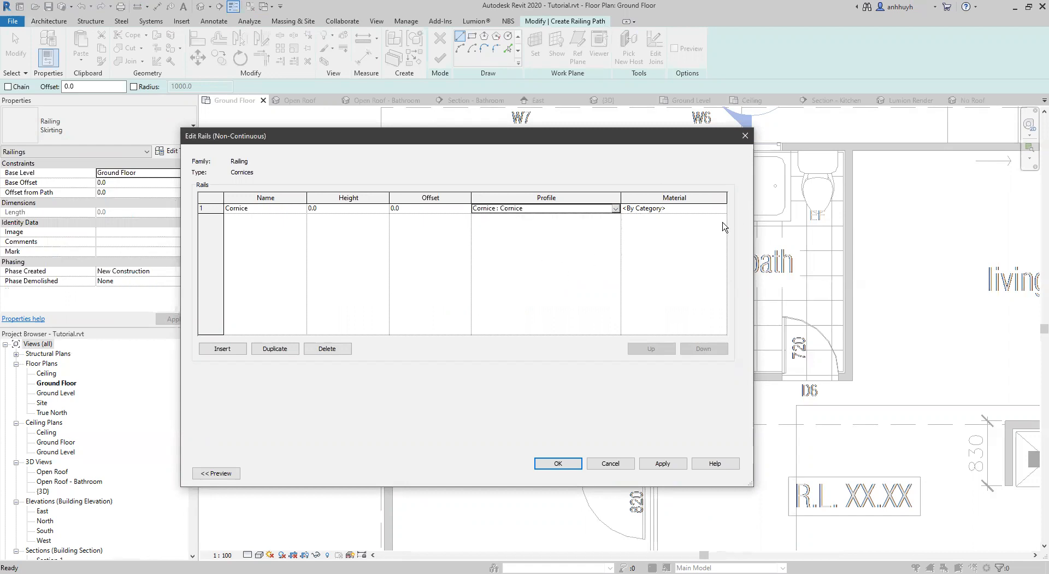
{"action": "left_click", "coordinate": [557, 465]}
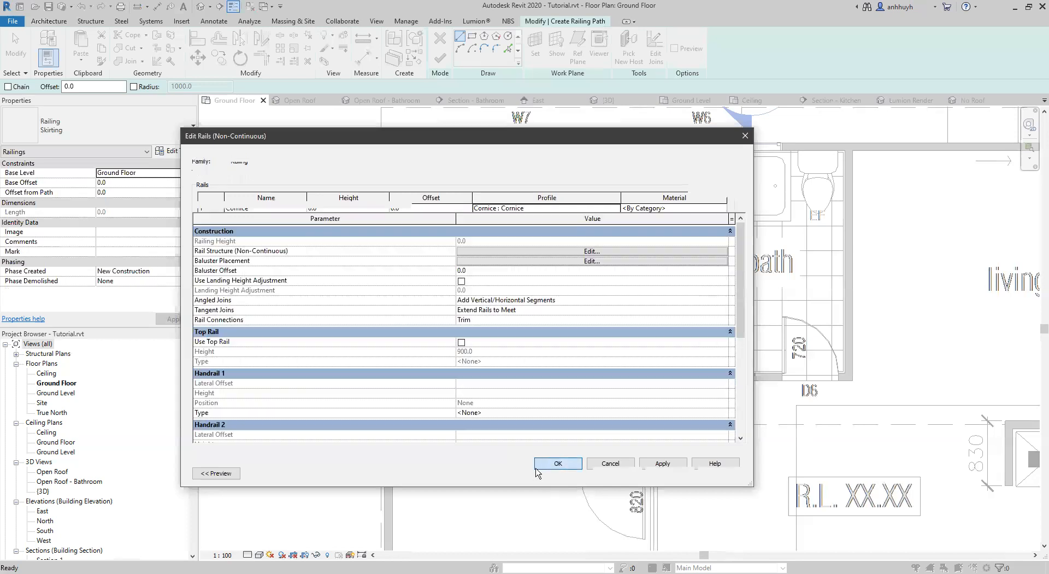
{"action": "left_click", "coordinate": [616, 473]}
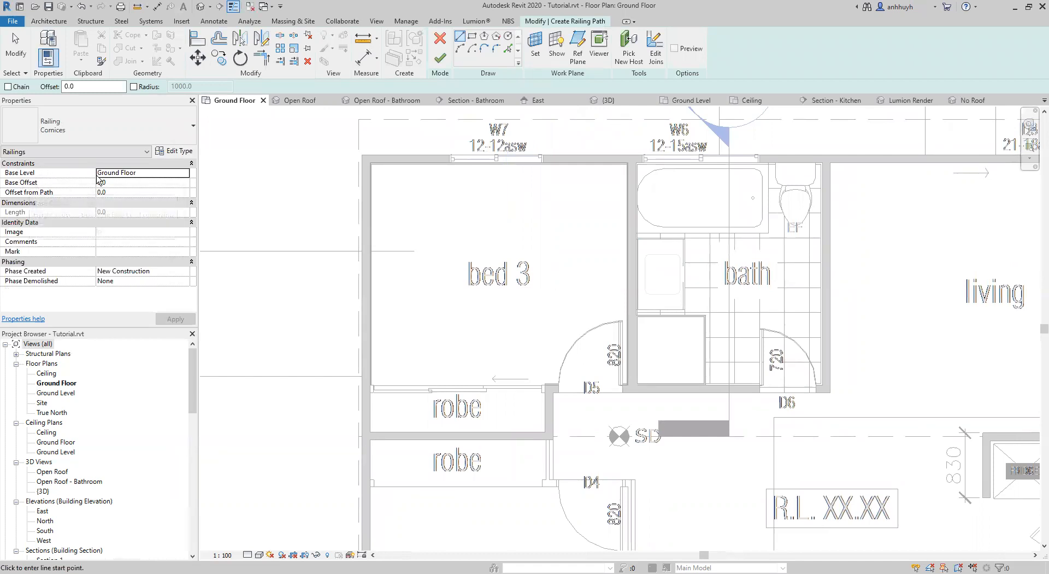
Set the cornice railing's base level to Ceiling and create it from a rectangular path around bed 3's inner walls, about 12,282 mm long.
{"action": "left_click", "coordinate": [185, 173]}
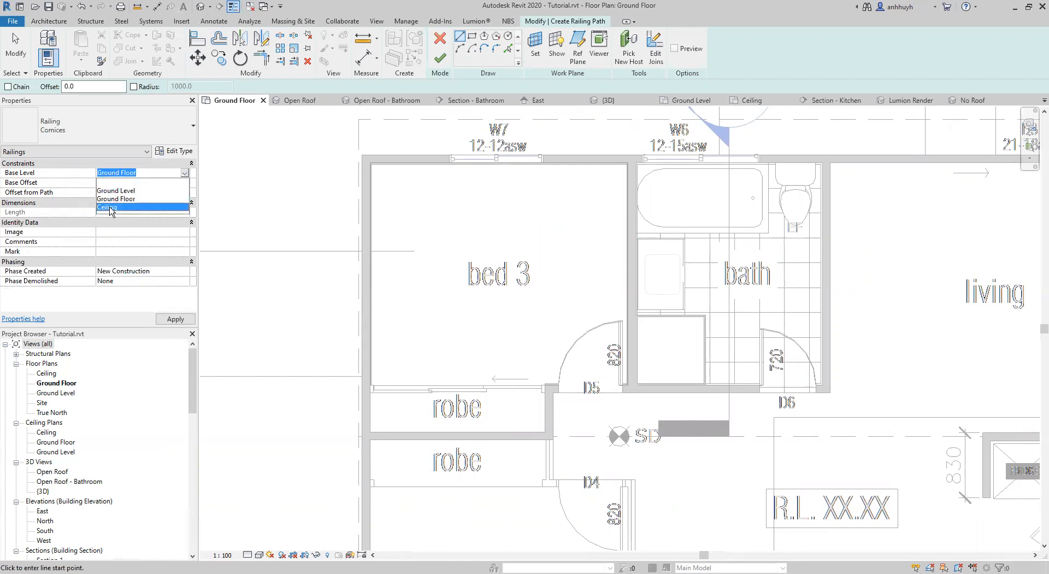
{"action": "left_click", "coordinate": [109, 207]}
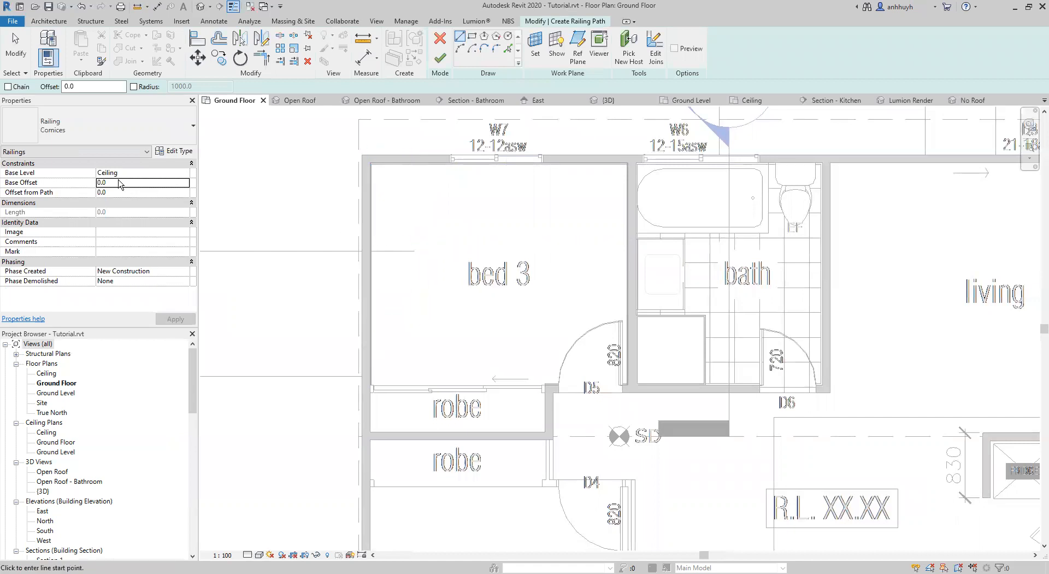
{"action": "middle_click_drag", "start_coordinate": [457, 250], "coordinate": [522, 340]}
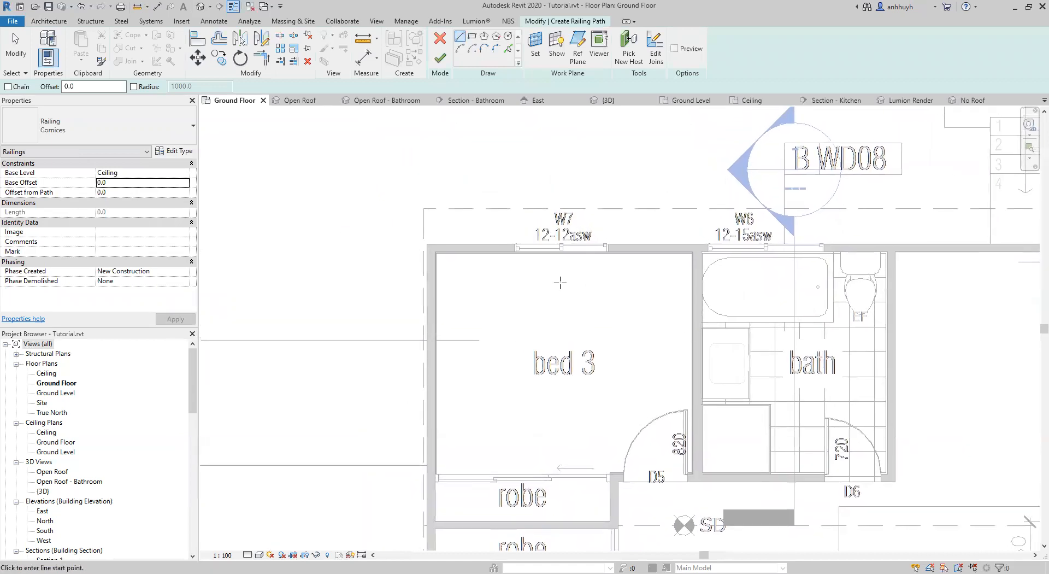
{"action": "scroll", "coordinate": [454, 275], "scroll_direction": "up", "scroll_amount": 3}
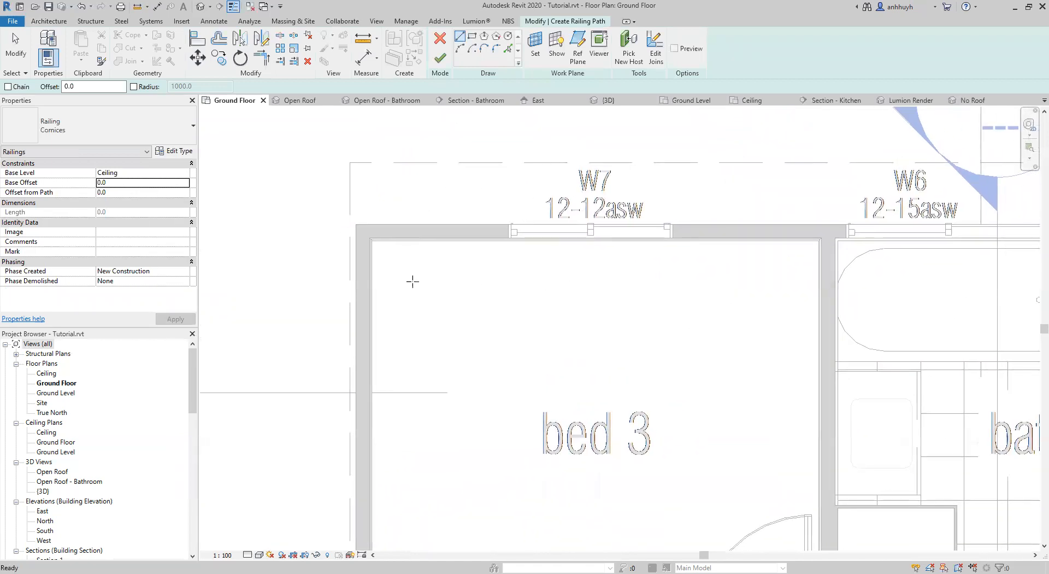
{"action": "middle_click_drag", "start_coordinate": [590, 354], "coordinate": [512, 259]}
{"action": "scroll", "coordinate": [518, 253], "scroll_direction": "down", "scroll_amount": 3}
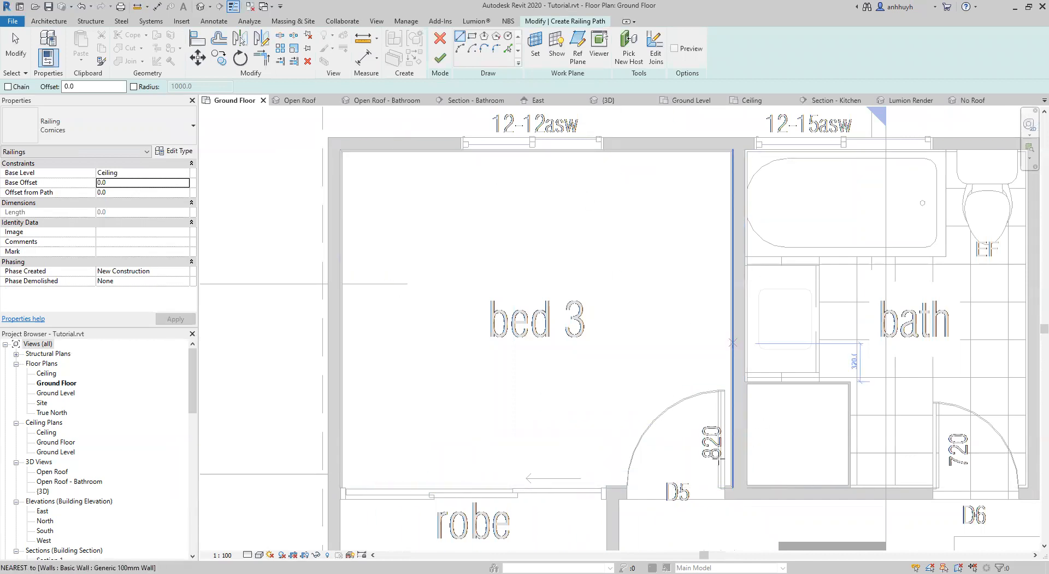
{"action": "left_click", "coordinate": [475, 38]}
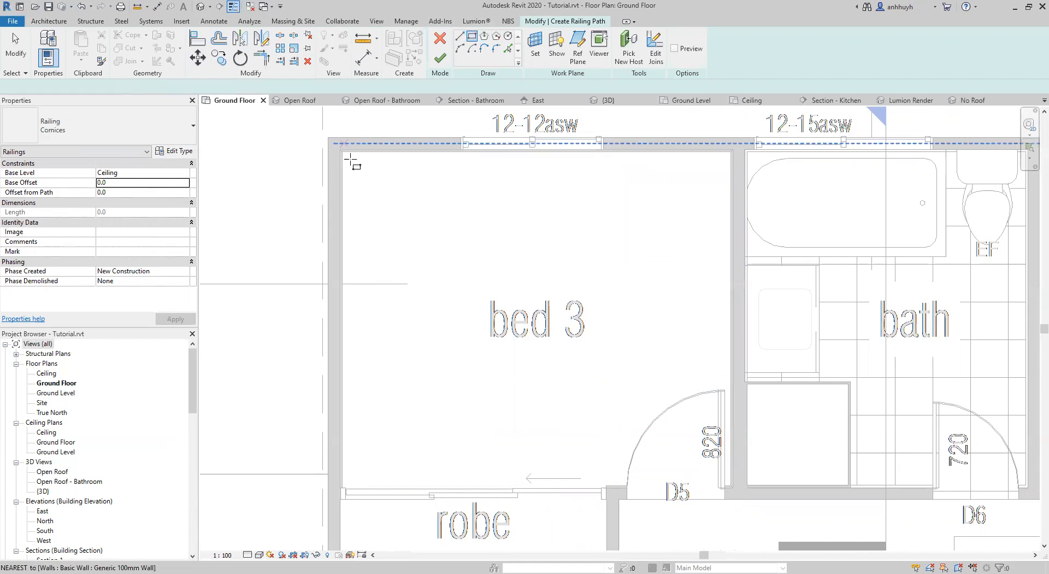
{"action": "scroll", "coordinate": [344, 157], "scroll_direction": "up", "scroll_amount": 4}
{"action": "left_click", "coordinate": [323, 135]}
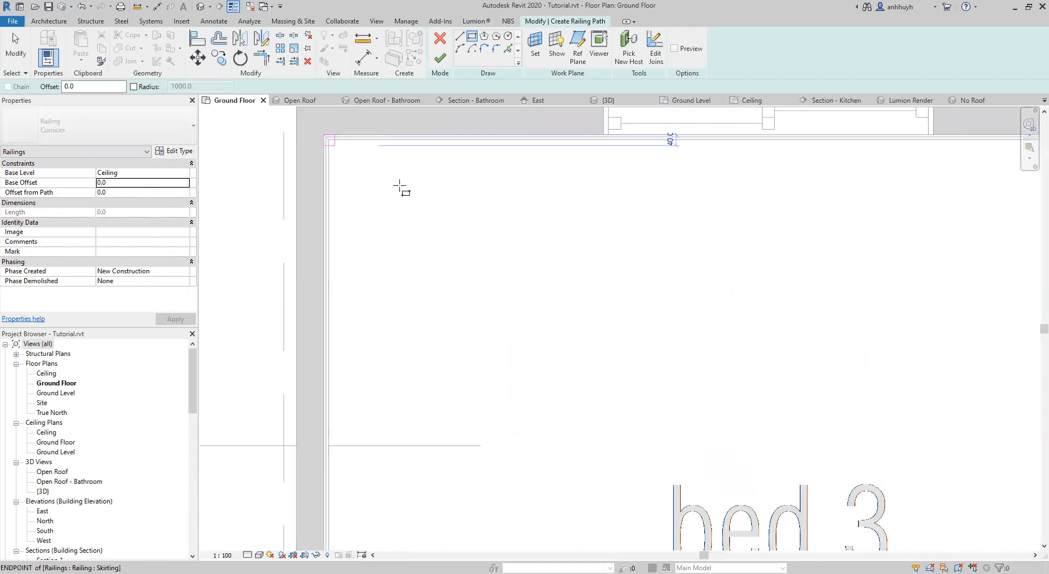
{"action": "scroll", "coordinate": [484, 230], "scroll_direction": "down", "scroll_amount": 4}
{"action": "mouse_move", "coordinate": [532, 233]}
{"action": "middle_mouse_down"}
{"action": "mouse_move", "coordinate": [407, 117]}
{"action": "mouse_move", "coordinate": [405, 142]}
{"action": "middle_mouse_up"}
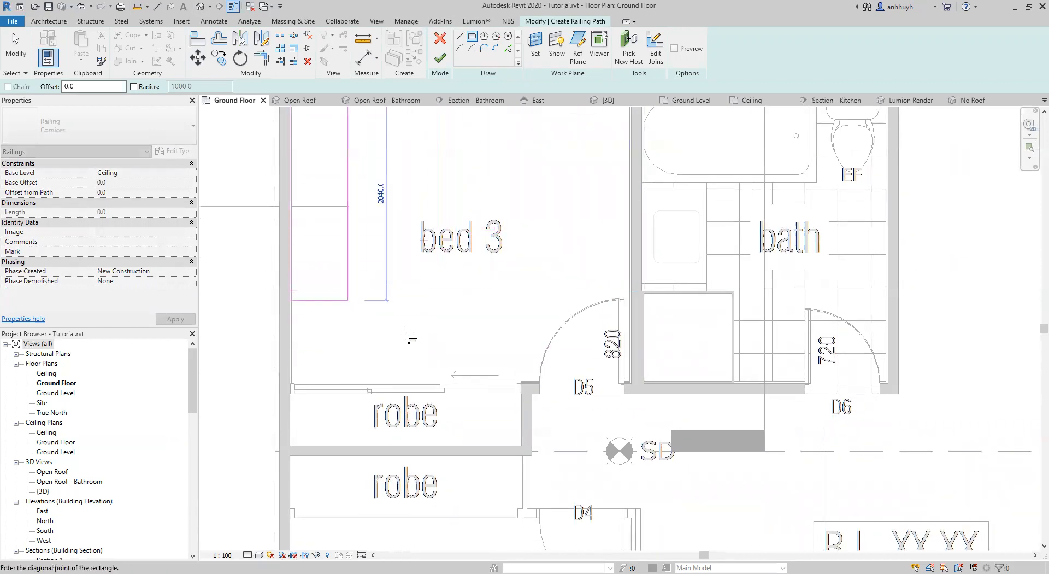
{"action": "middle_click_drag", "start_coordinate": [534, 273], "coordinate": [494, 306]}
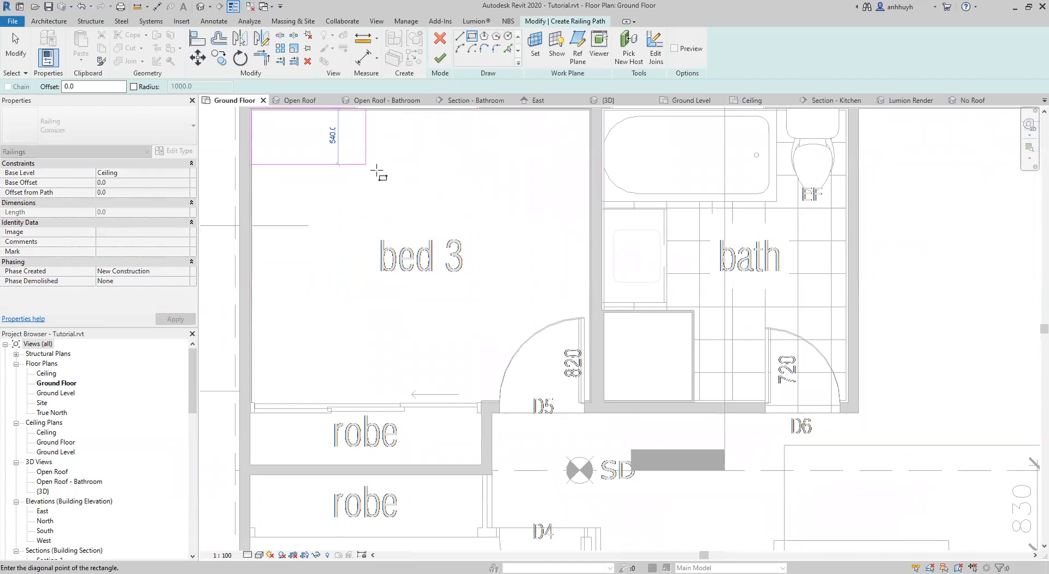
{"action": "scroll", "coordinate": [585, 404], "scroll_direction": "up", "scroll_amount": 8}
{"action": "left_click", "coordinate": [576, 405]}
{"action": "scroll", "coordinate": [421, 228], "scroll_direction": "down", "scroll_amount": 5}
{"action": "middle_click_drag", "start_coordinate": [533, 274], "coordinate": [788, 399]}
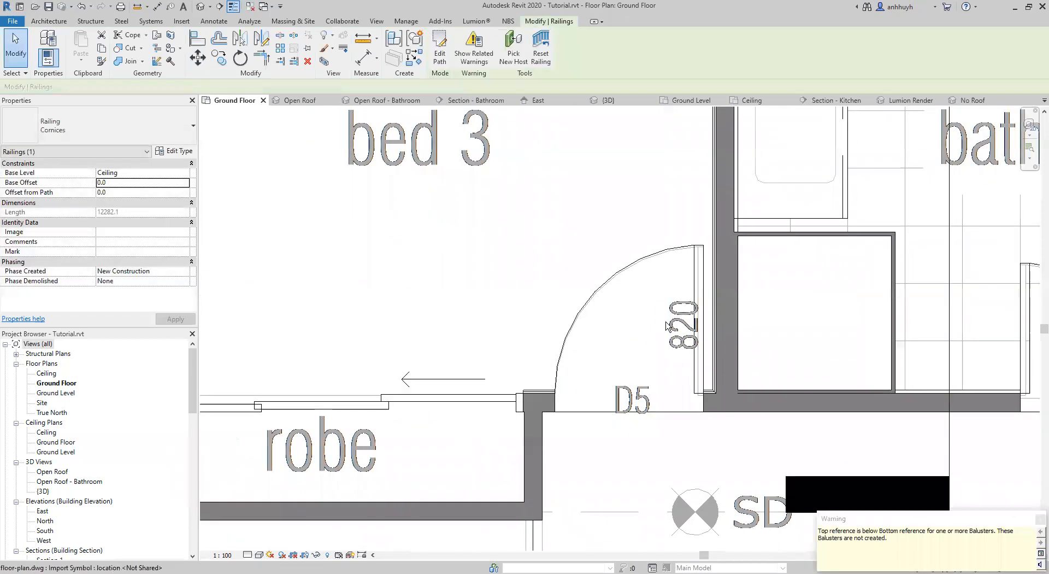
Examine the bed 3 cornice in the Open Roof 3D view, along the wall tops and at the corners.
{"action": "left_click", "coordinate": [301, 101]}
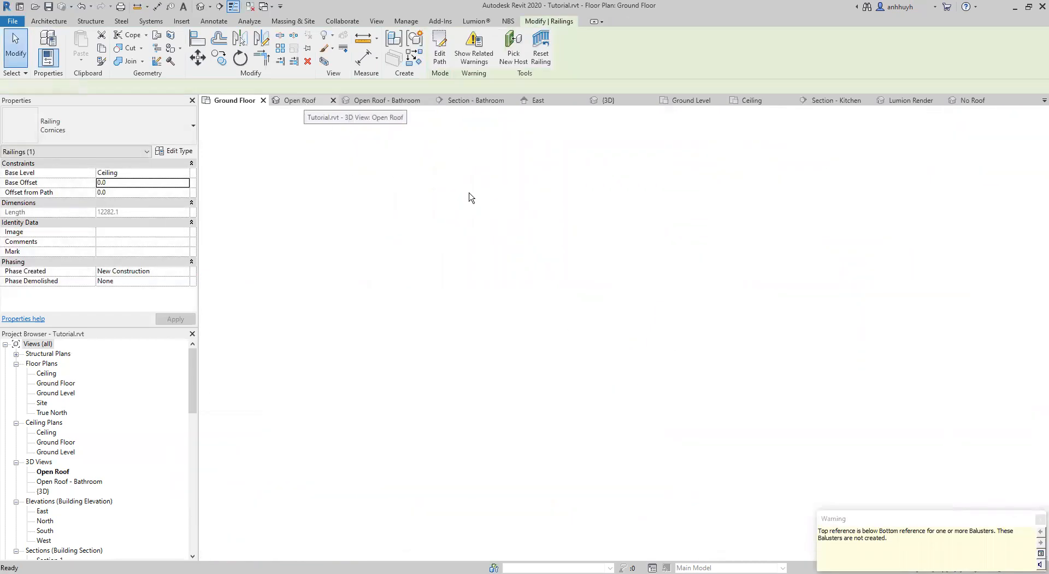
{"action": "middle_click_drag", "start_coordinate": [610, 242], "coordinate": [596, 170], "text": "shift"}
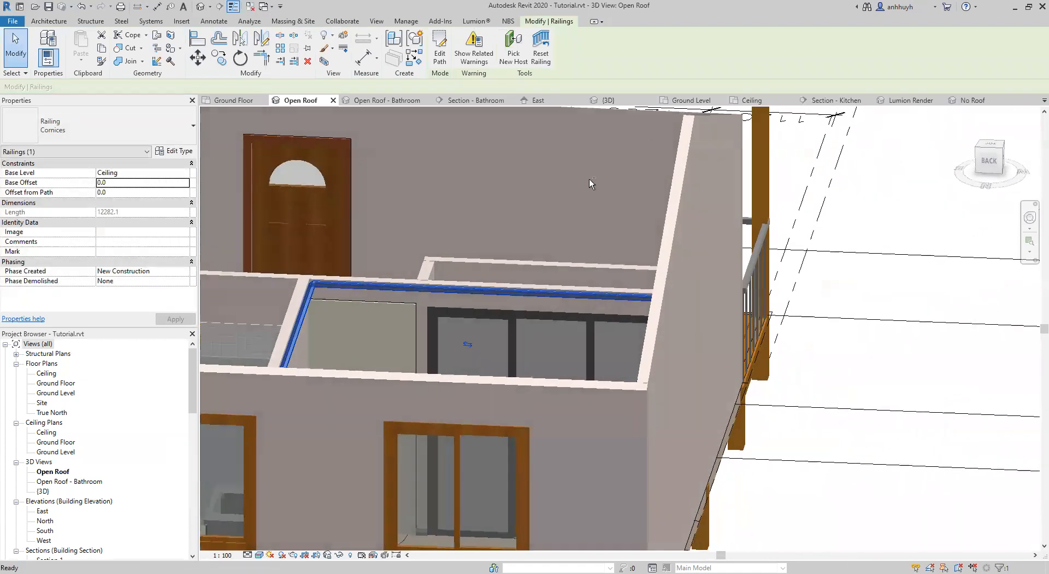
{"action": "left_click", "coordinate": [387, 232]}
{"action": "scroll", "coordinate": [487, 318], "scroll_direction": "up", "scroll_amount": 3}
{"action": "middle_click_drag", "start_coordinate": [584, 324], "coordinate": [792, 292], "text": "shift"}
{"action": "middle_click_drag", "start_coordinate": [612, 207], "coordinate": [862, 330], "text": "shift"}
{"action": "scroll", "coordinate": [818, 242], "scroll_direction": "up", "scroll_amount": 2}
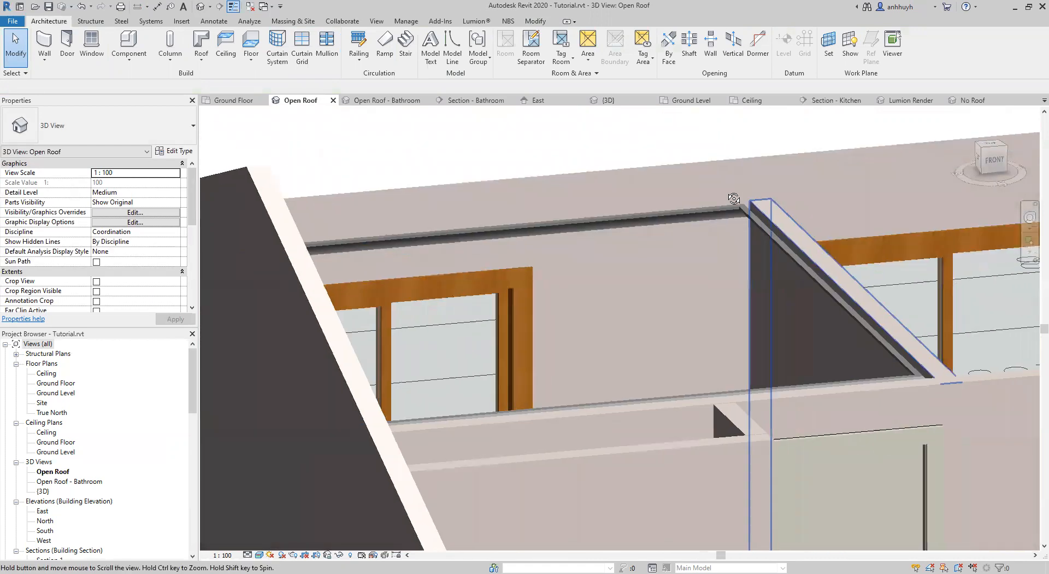
{"action": "middle_click_drag", "start_coordinate": [620, 279], "coordinate": [495, 293], "text": "shift"}
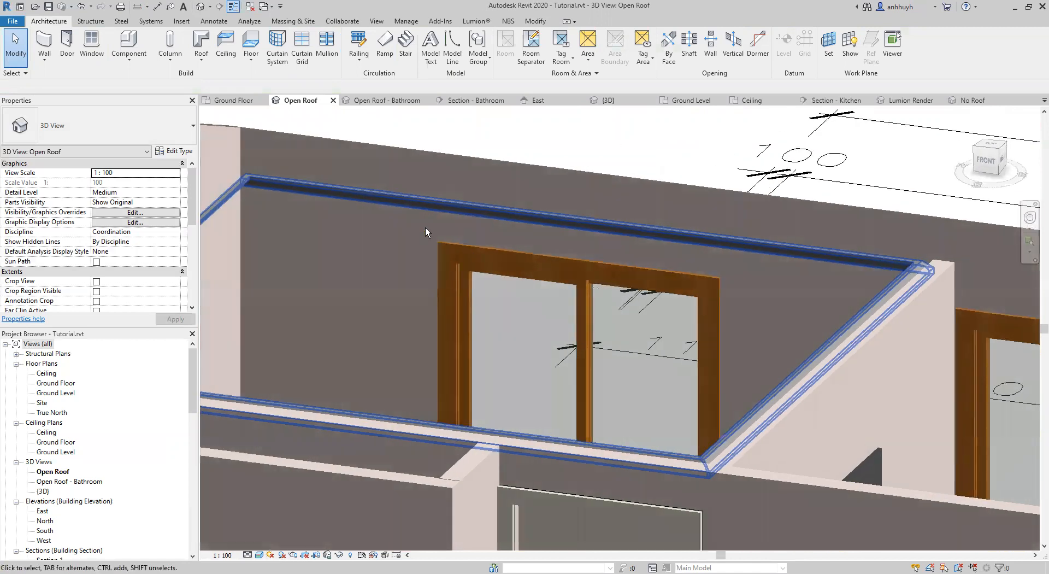
{"action": "scroll", "coordinate": [344, 220], "scroll_direction": "down", "scroll_amount": 3}
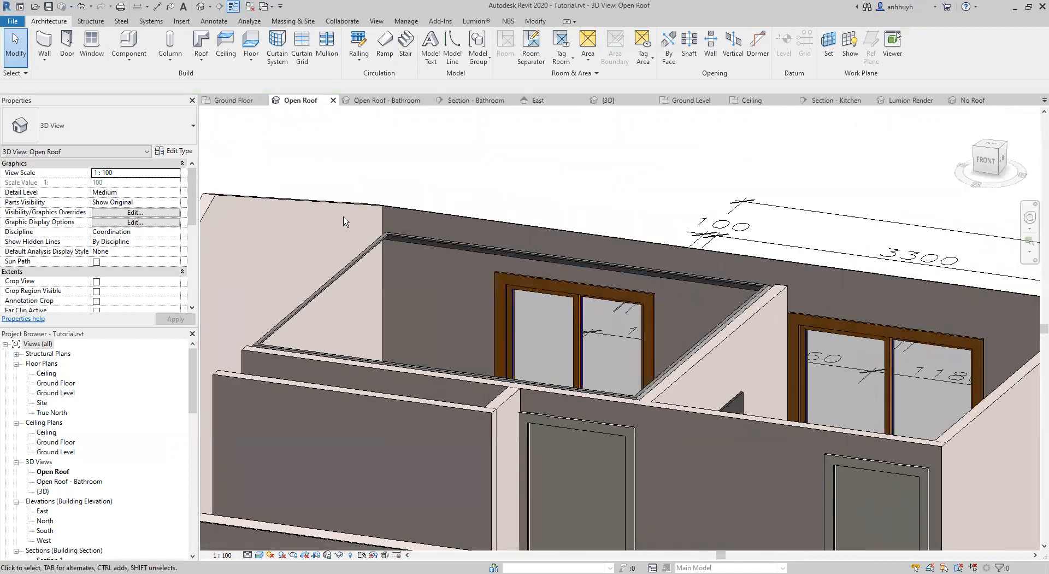
Turn on visibility of the Ceilings category in the Open Roof 3D view.
{"action": "key", "text": "v"}
{"action": "key", "text": "g"}
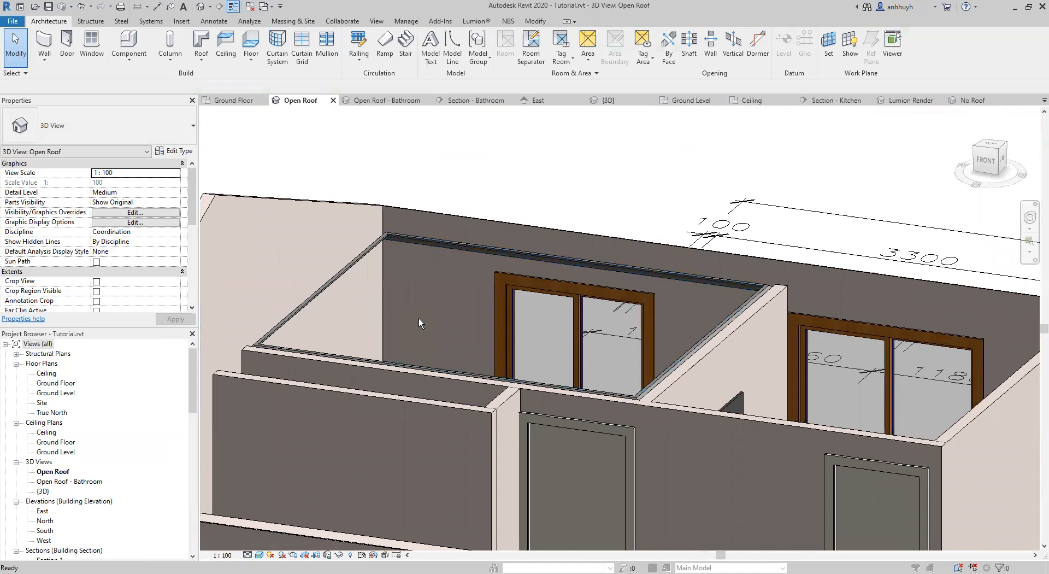
{"action": "left_click", "coordinate": [468, 288]}
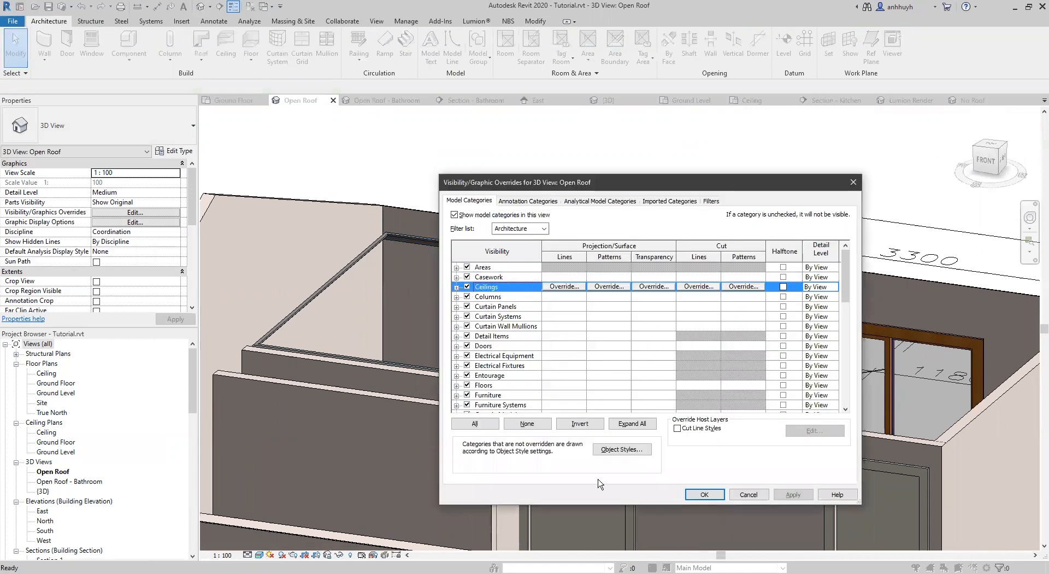
{"action": "left_click", "coordinate": [710, 491]}
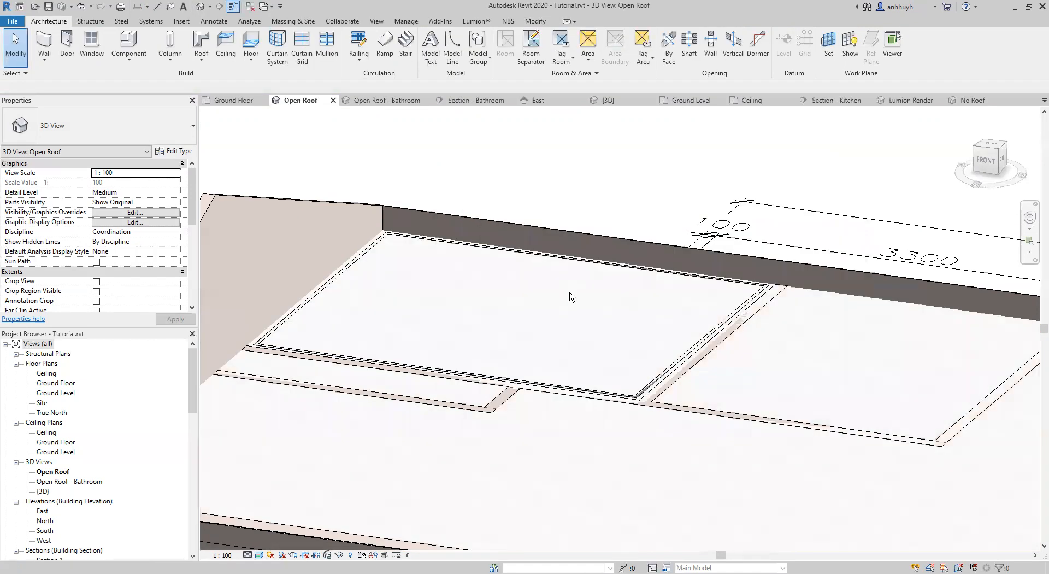
Examine the bed 3 cornice against the ceiling from several angles in the Open Roof 3D view.
{"action": "left_click", "coordinate": [643, 394]}
{"action": "middle_click_drag", "start_coordinate": [645, 398], "coordinate": [717, 466], "text": "shift"}
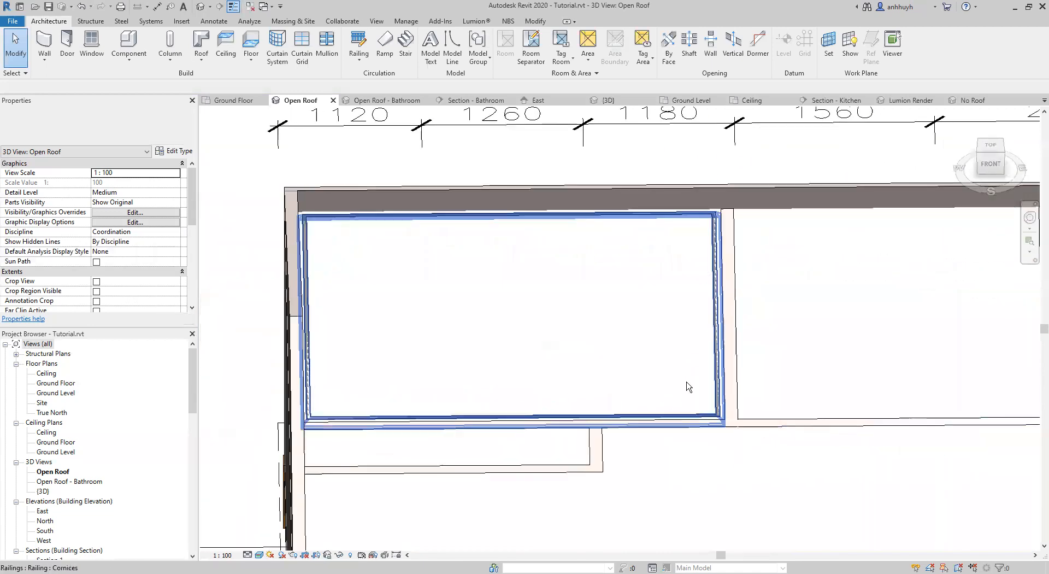
{"action": "left_click", "coordinate": [436, 410]}
{"action": "middle_click_drag", "start_coordinate": [588, 379], "coordinate": [452, 290], "text": "shift"}
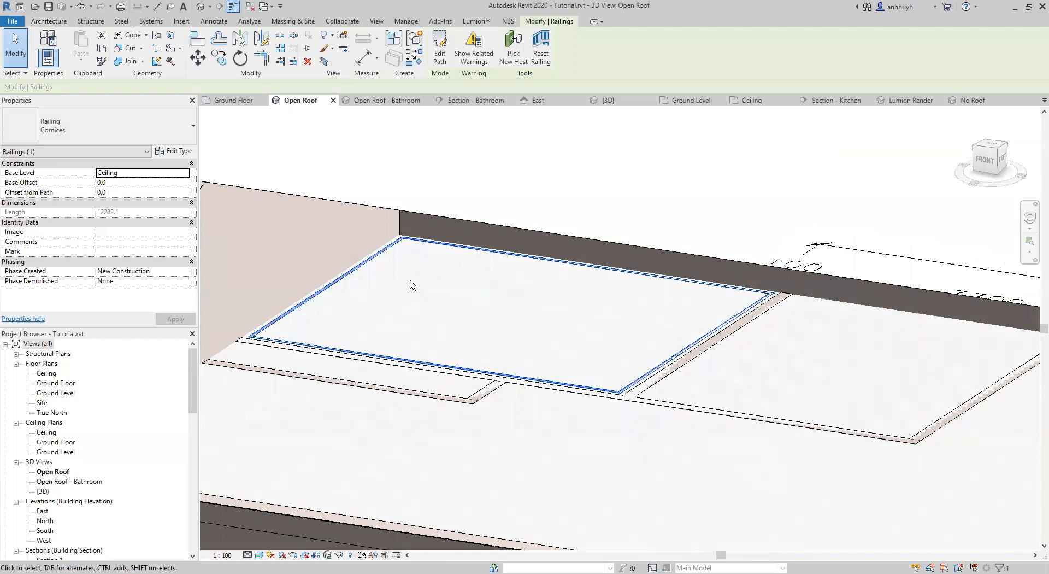
{"action": "key", "text": "Escape"}
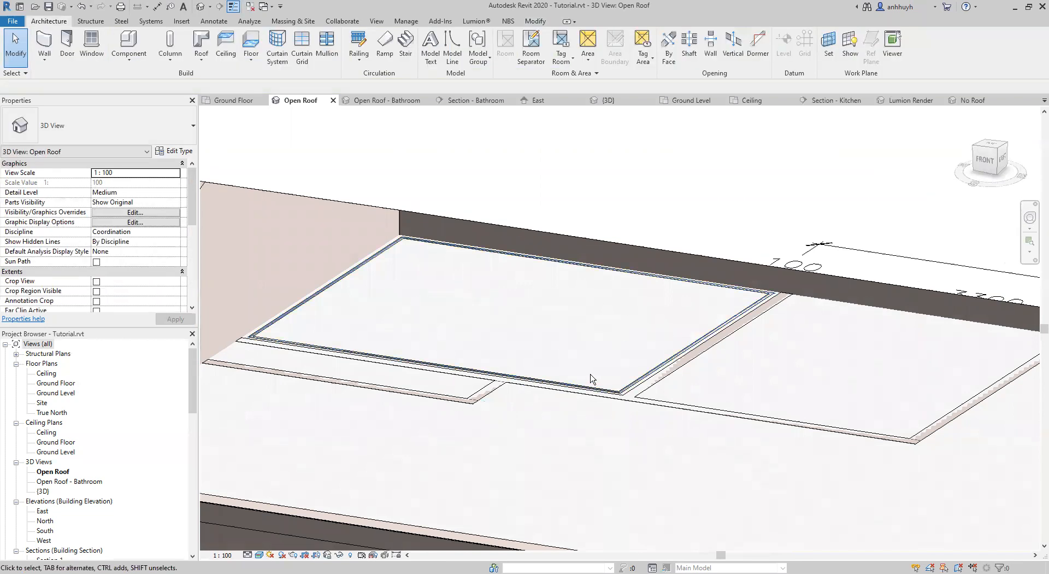
{"action": "middle_click_drag", "start_coordinate": [590, 377], "coordinate": [397, 320], "text": "shift"}
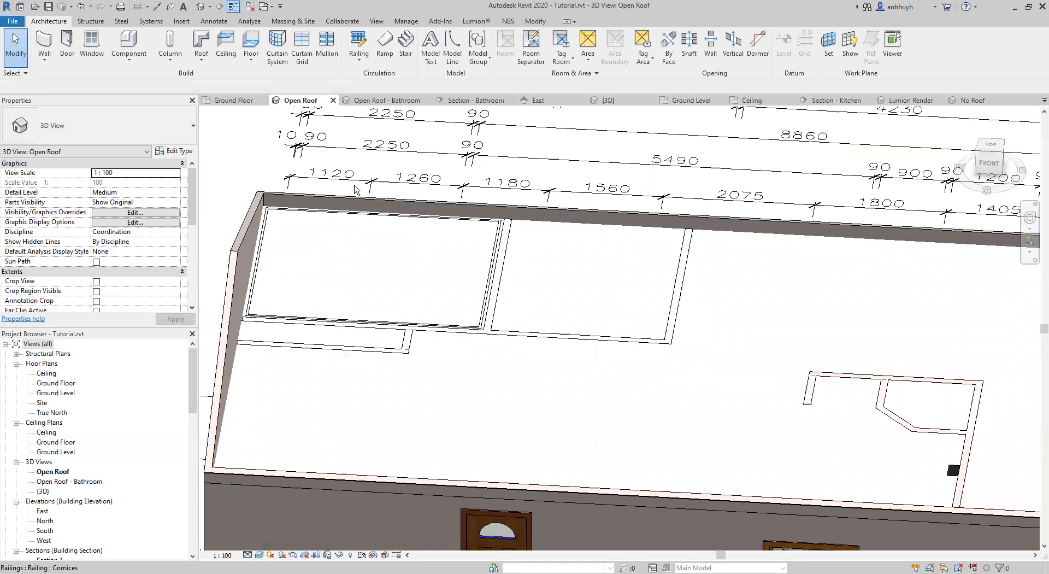
{"action": "left_click", "coordinate": [377, 216]}
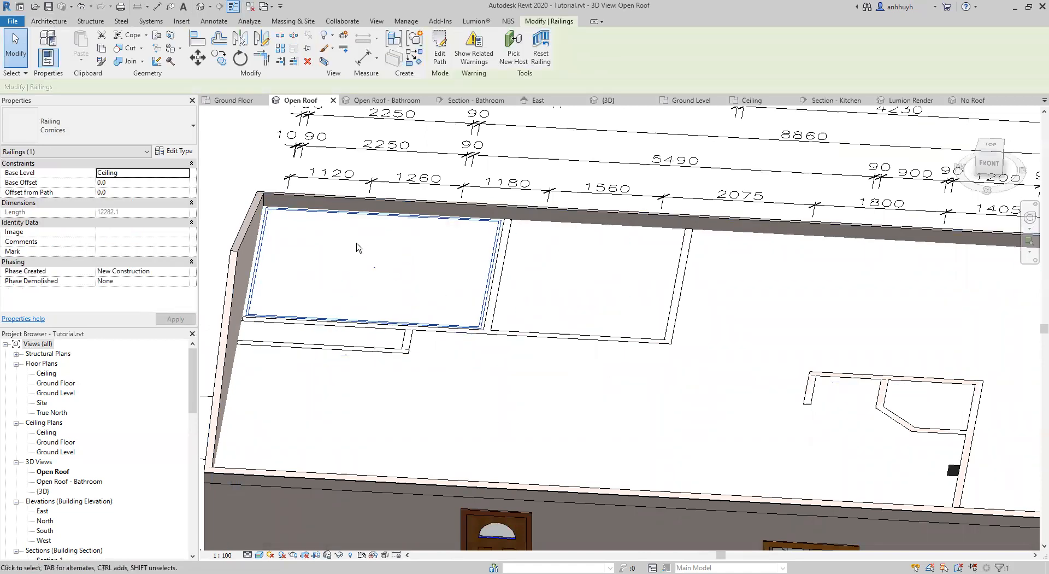
{"action": "middle_click_drag", "start_coordinate": [621, 266], "coordinate": [489, 245]}
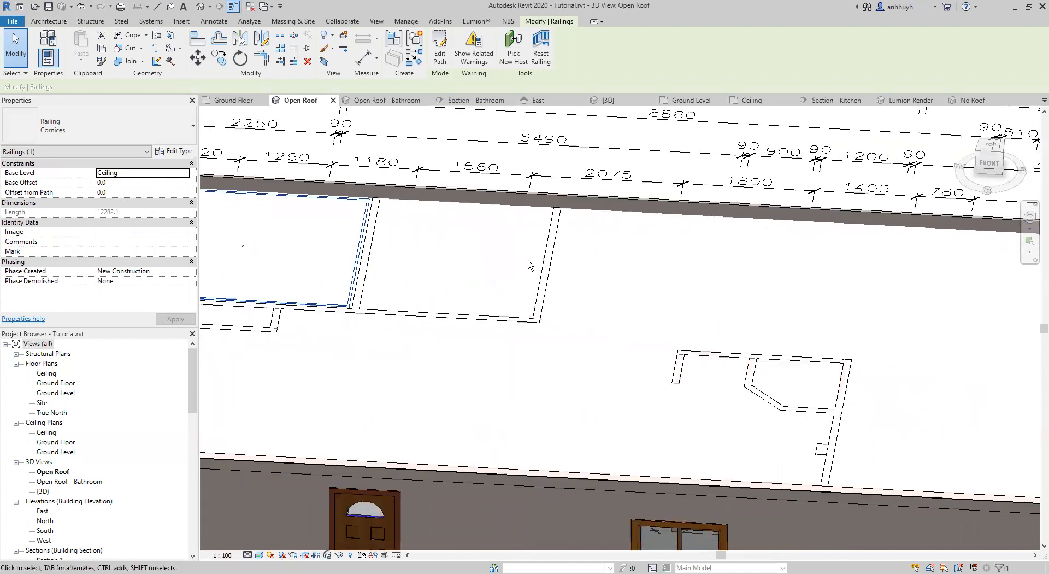
{"action": "scroll", "coordinate": [628, 265], "scroll_direction": "down", "scroll_amount": 2}
{"action": "scroll", "coordinate": [399, 254], "scroll_direction": "up", "scroll_amount": 2}
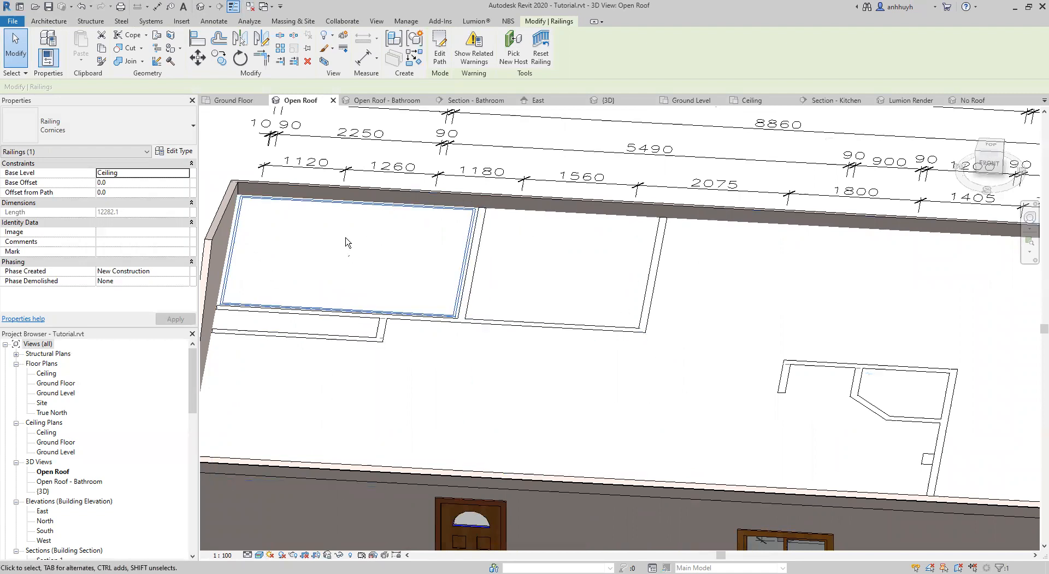
{"action": "key", "text": "Escape"}
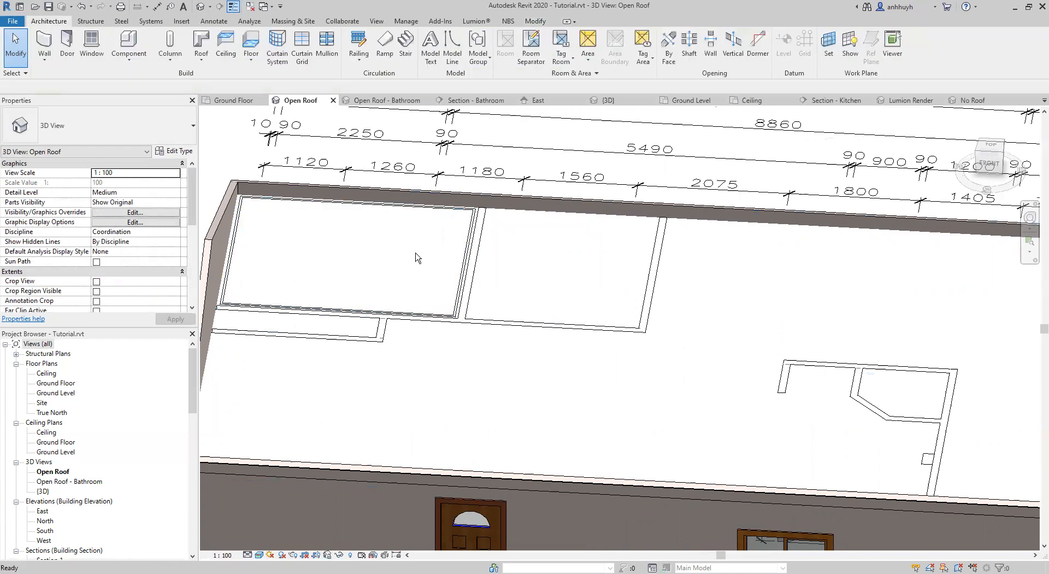
Turn off visibility of the Ceilings category in the Open Roof 3D view.
{"action": "key", "text": "v"}
{"action": "key", "text": "g"}
{"action": "left_click", "coordinate": [467, 287]}
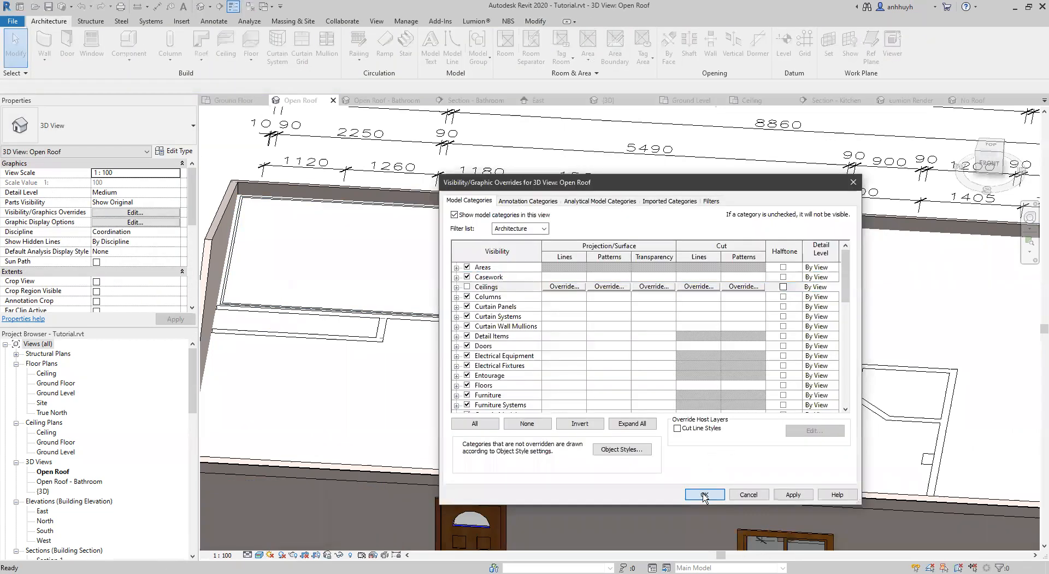
{"action": "key", "text": "Return"}
Examine the rooms, the exterior walls and the verandah side of the house in the Open Roof 3D view.
{"action": "middle_click_drag", "start_coordinate": [432, 279], "coordinate": [506, 245], "text": "shift"}
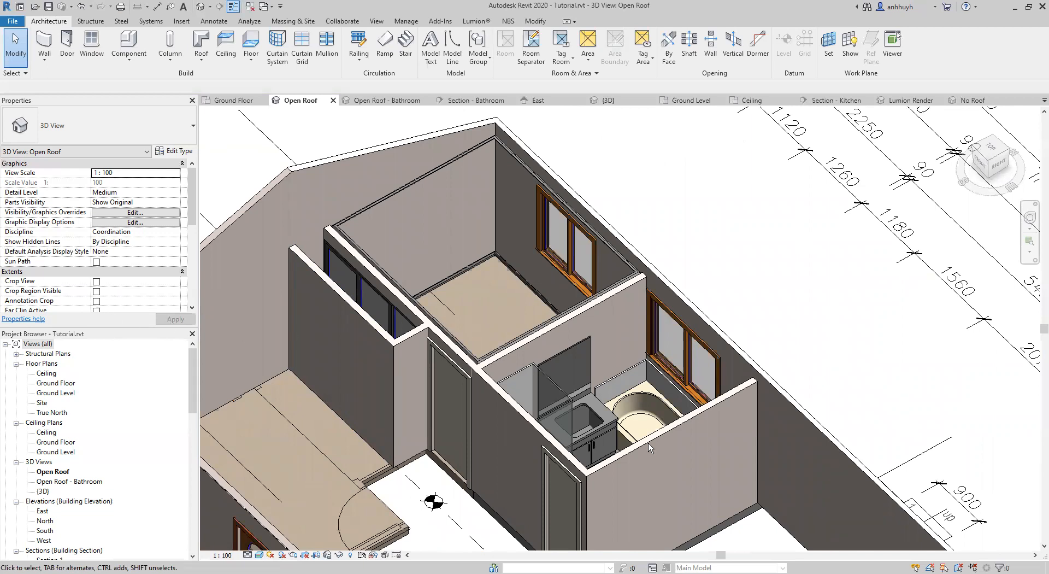
{"action": "middle_click_drag", "start_coordinate": [643, 466], "coordinate": [572, 268], "text": "shift"}
{"action": "middle_click_drag", "start_coordinate": [702, 223], "coordinate": [262, 336]}
{"action": "middle_click_drag", "start_coordinate": [787, 418], "coordinate": [835, 409]}
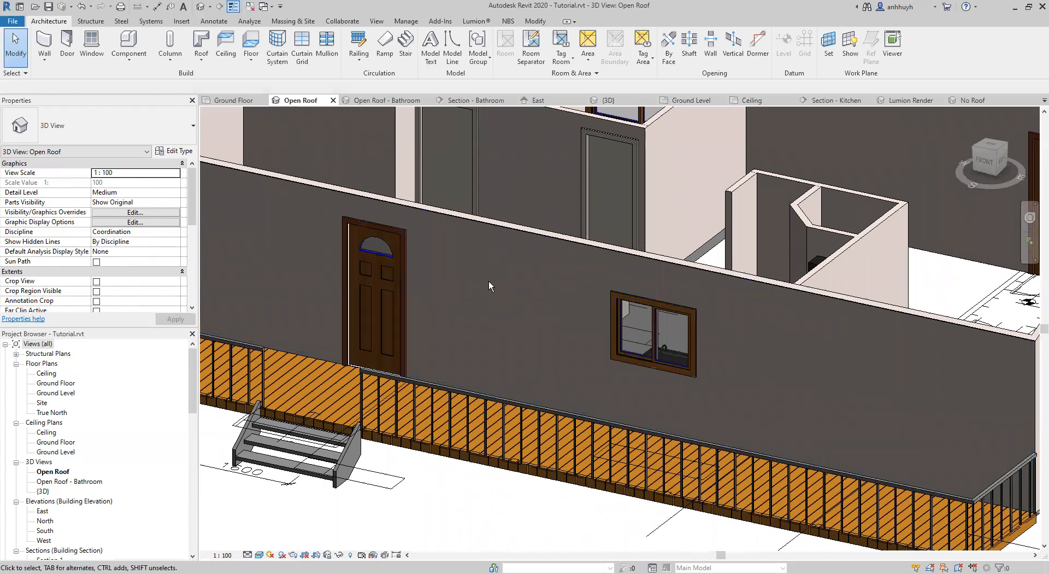
{"action": "scroll", "coordinate": [489, 284], "scroll_direction": "down", "scroll_amount": 2}
{"action": "middle_click_drag", "start_coordinate": [711, 335], "coordinate": [626, 335], "text": "shift"}
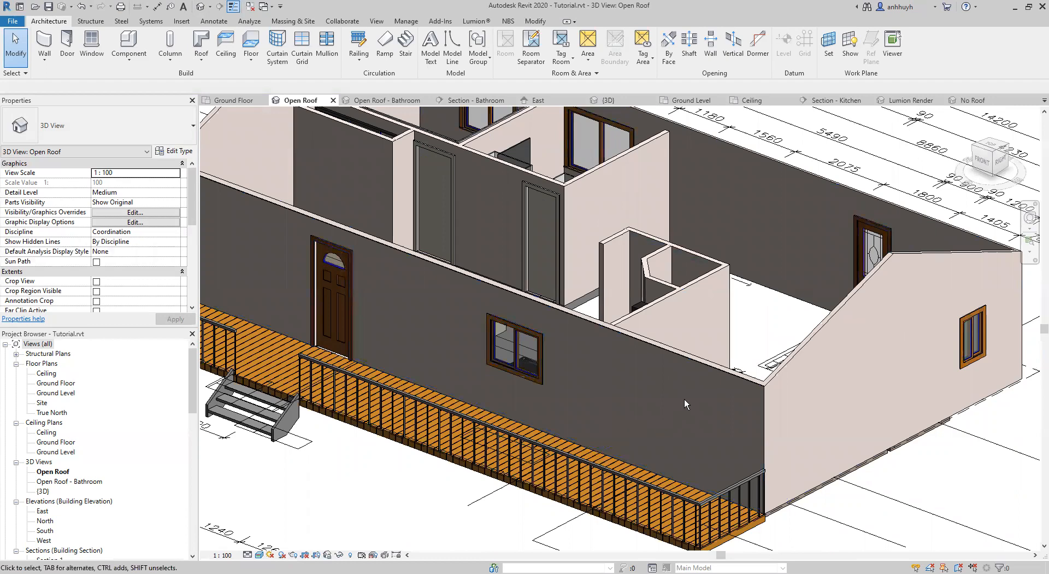
{"action": "left_click", "coordinate": [419, 351]}
{"action": "middle_click_drag", "start_coordinate": [490, 350], "coordinate": [482, 296], "text": "shift"}
{"action": "middle_click_drag", "start_coordinate": [514, 327], "coordinate": [363, 360], "text": "shift"}
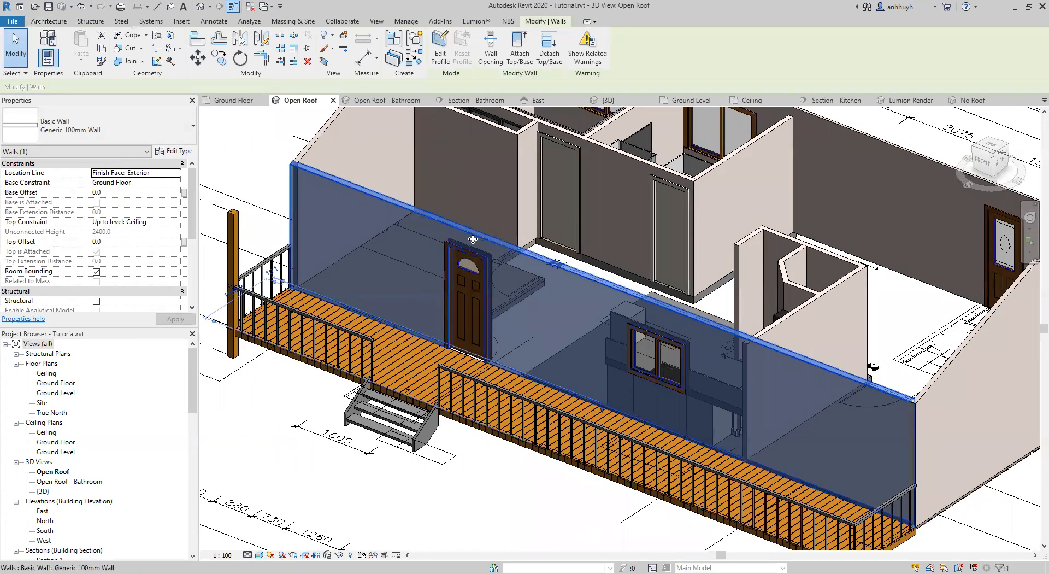
{"action": "middle_click_drag", "start_coordinate": [565, 359], "coordinate": [551, 320], "text": "shift"}
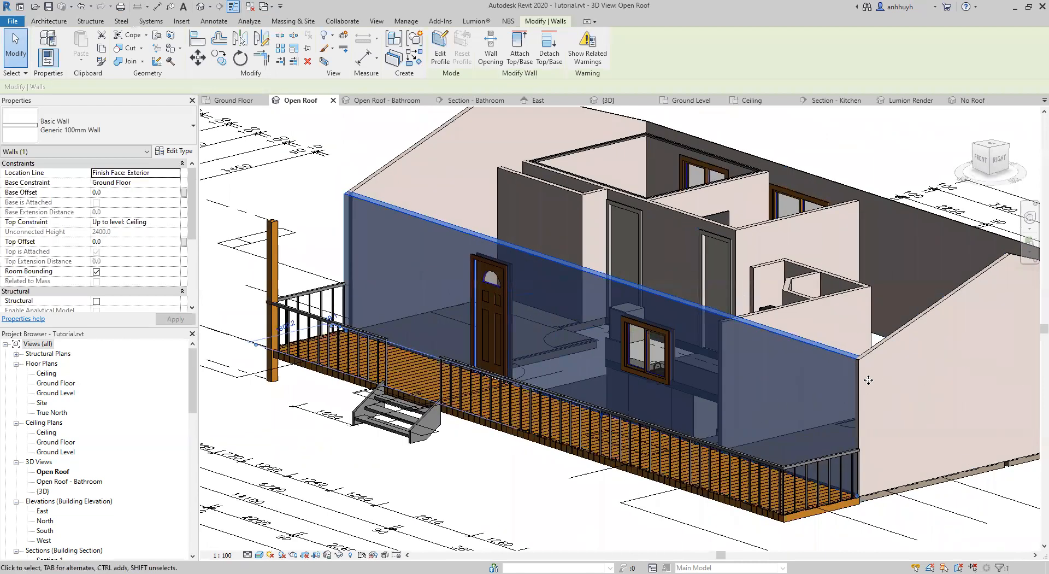
{"action": "middle_click_drag", "start_coordinate": [825, 382], "coordinate": [511, 339], "text": "shift"}
{"action": "left_click", "coordinate": [574, 410]}
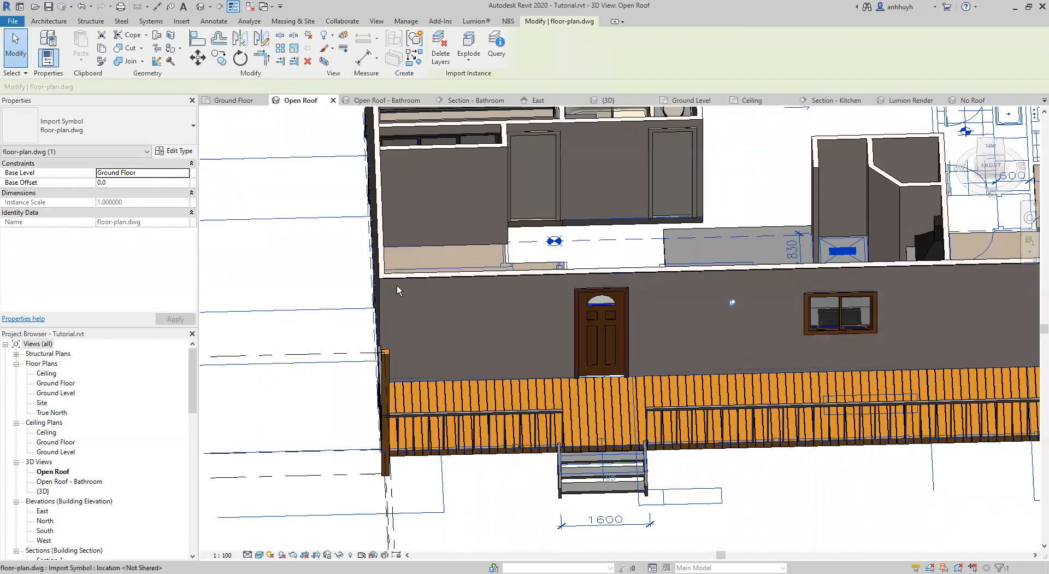
{"action": "middle_click_drag", "start_coordinate": [595, 296], "coordinate": [416, 300]}
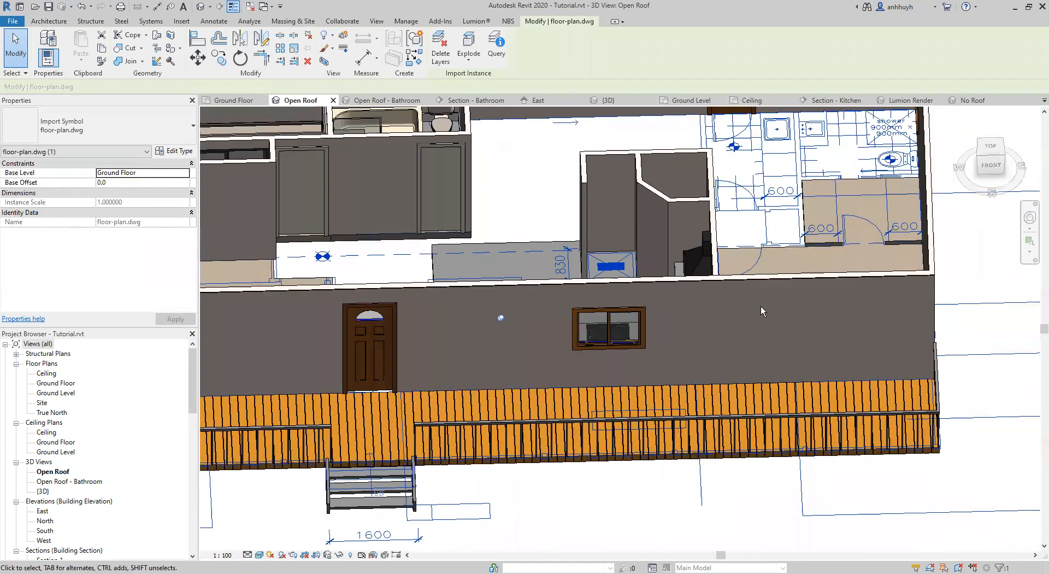
{"action": "scroll", "coordinate": [711, 304], "scroll_direction": "down", "scroll_amount": 2}
{"action": "scroll", "coordinate": [711, 304], "scroll_direction": "up", "scroll_amount": 2}
{"action": "middle_click_drag", "start_coordinate": [460, 344], "coordinate": [616, 350]}
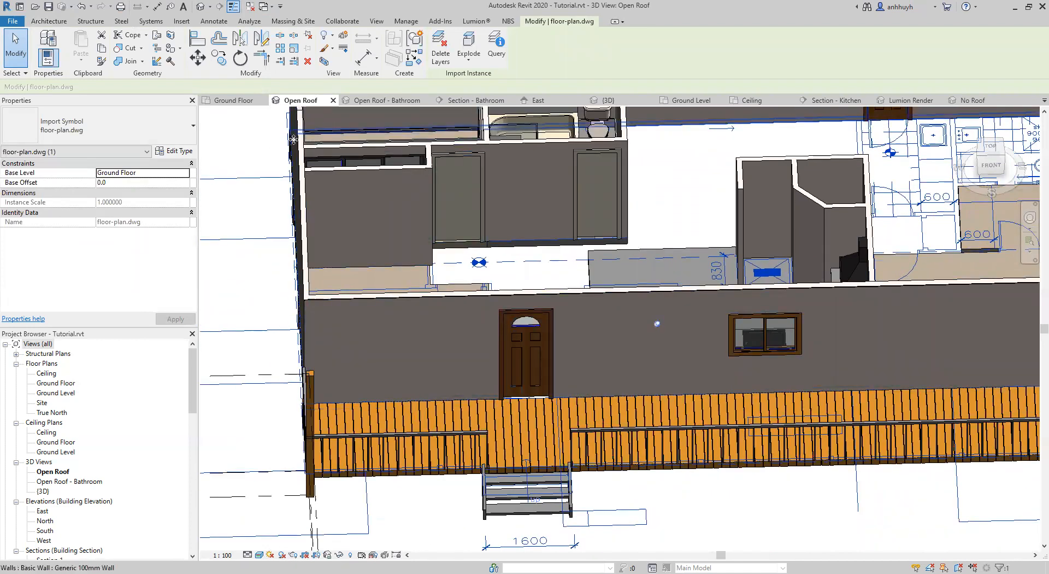
{"action": "middle_click_drag", "start_coordinate": [1016, 328], "coordinate": [724, 352]}
{"action": "scroll", "coordinate": [809, 238], "scroll_direction": "down", "scroll_amount": 3}
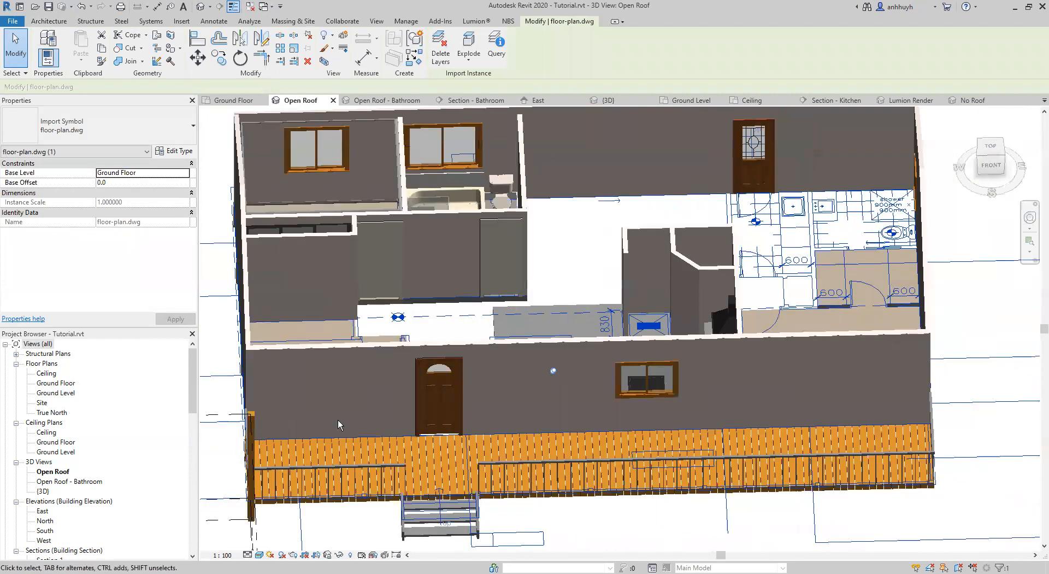
In the Ground Floor plan, duplicate the type of the exterior wall behind bed 3, bath and living as External 100mm Wall.
{"action": "left_click", "coordinate": [234, 358]}
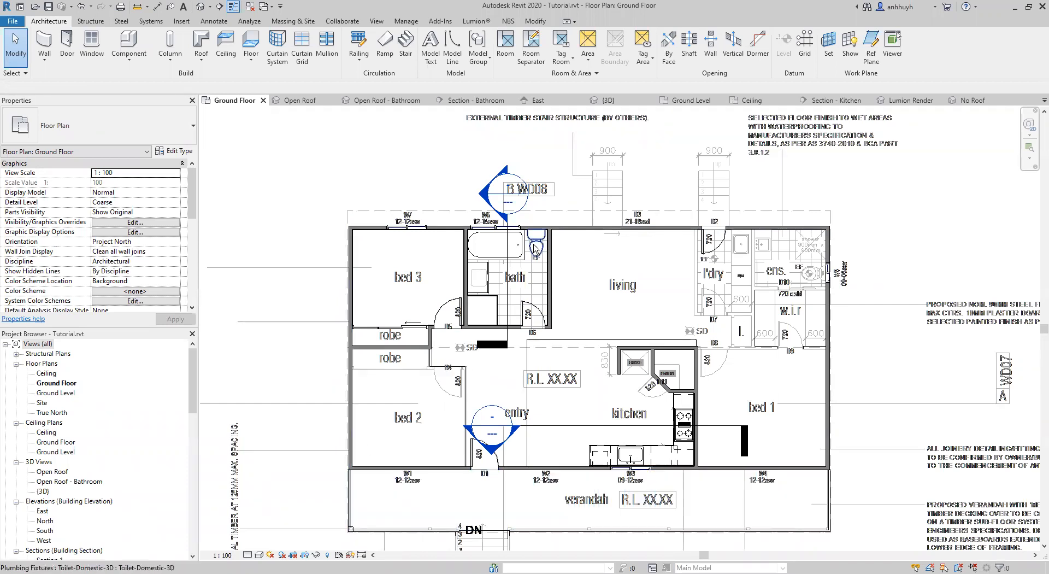
{"action": "left_click", "coordinate": [452, 229]}
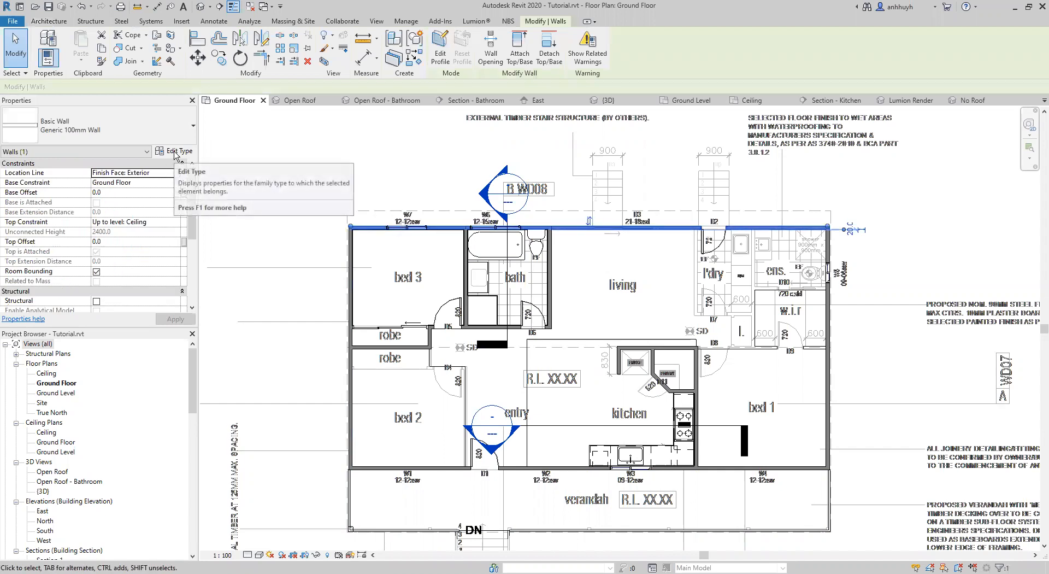
{"action": "left_click", "coordinate": [175, 153]}
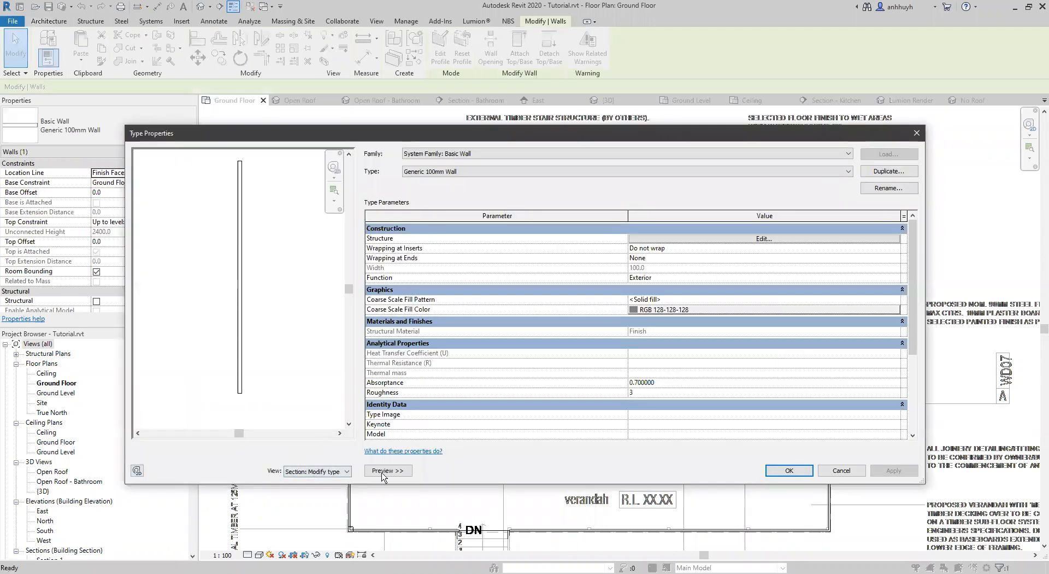
{"action": "left_click", "coordinate": [388, 473]}
{"action": "left_click", "coordinate": [770, 173]}
{"action": "left_click", "coordinate": [436, 307]}
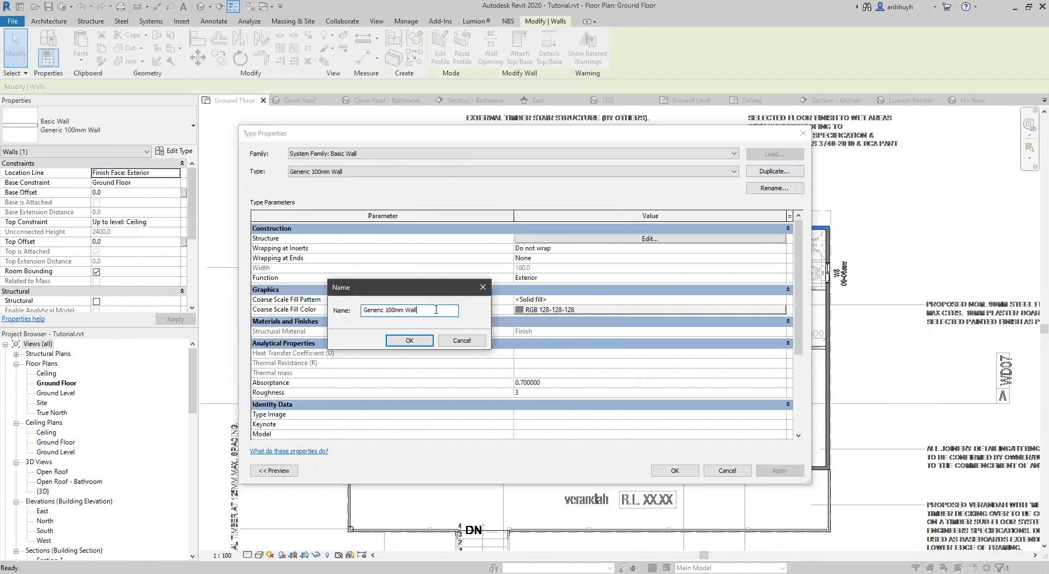
{"action": "double_click", "coordinate": [383, 311]}
{"action": "type", "text": "Exterm"}
{"action": "key", "text": "BackSpace"}
{"action": "type", "text": "nal"}
{"action": "key", "text": "Return"}
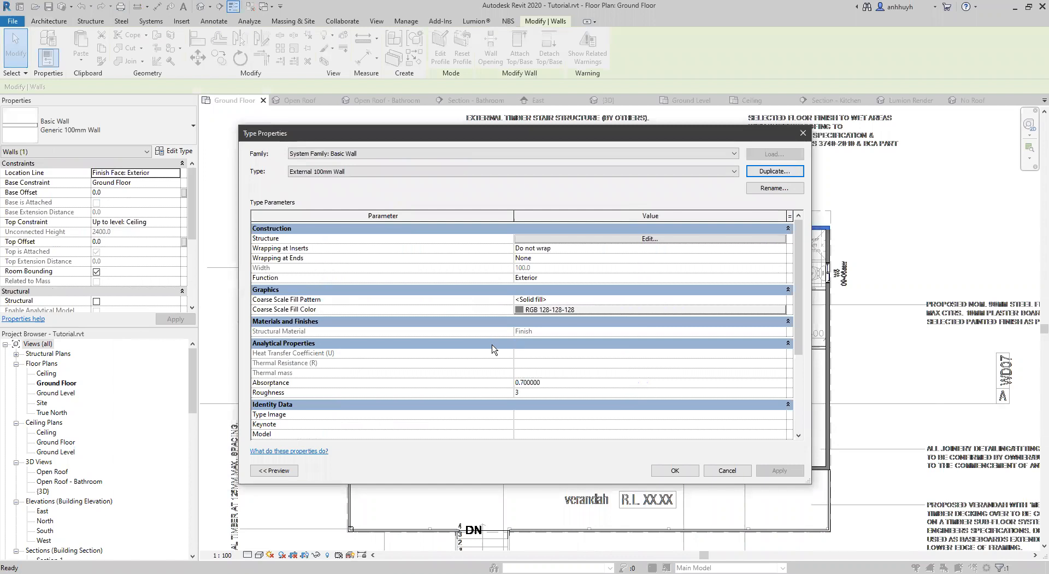
{"action": "left_click", "coordinate": [680, 472]}
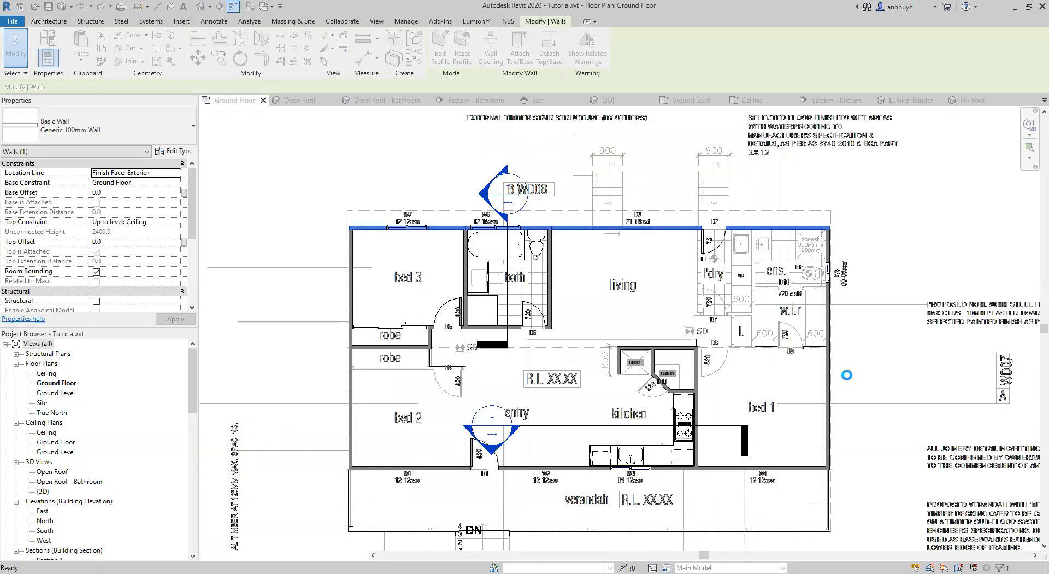
{"action": "middle_click_drag", "start_coordinate": [373, 308], "coordinate": [353, 297]}
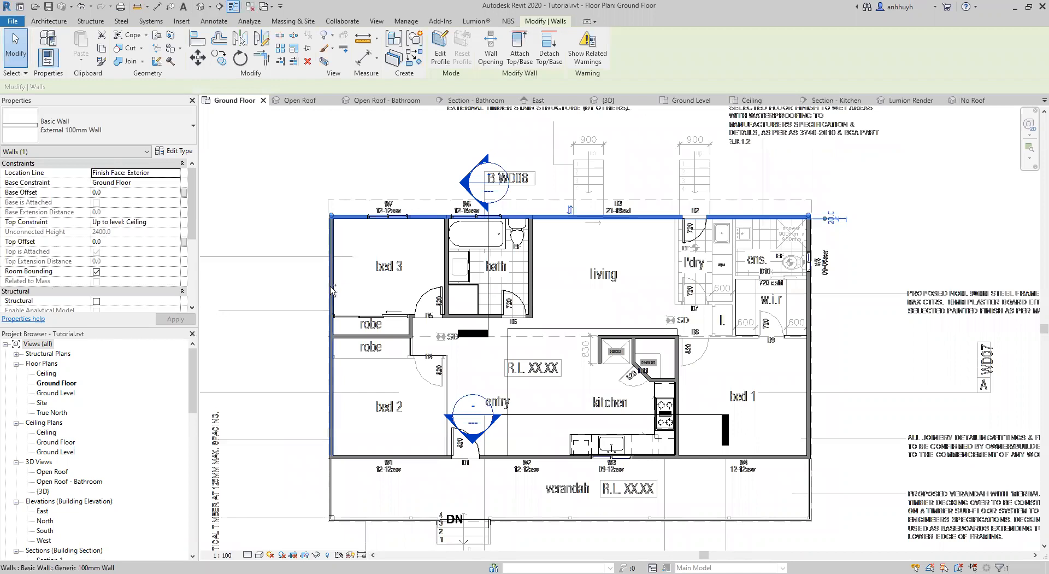
{"action": "key", "text": "Escape"}
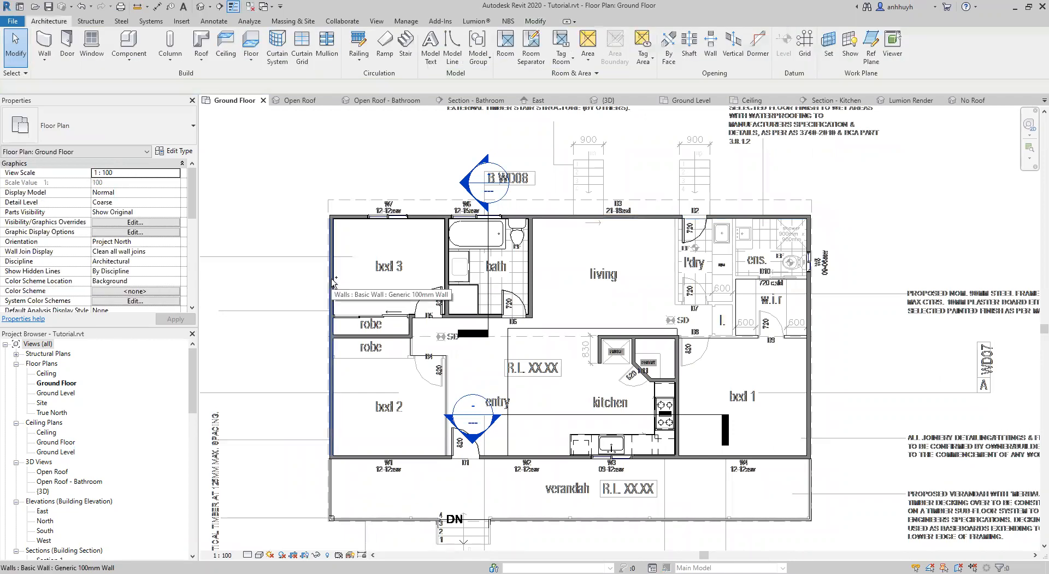
Change the other three exterior walls, around the bedrooms and along the verandah, to the External 100mm Wall type.
{"action": "left_click", "coordinate": [333, 282]}
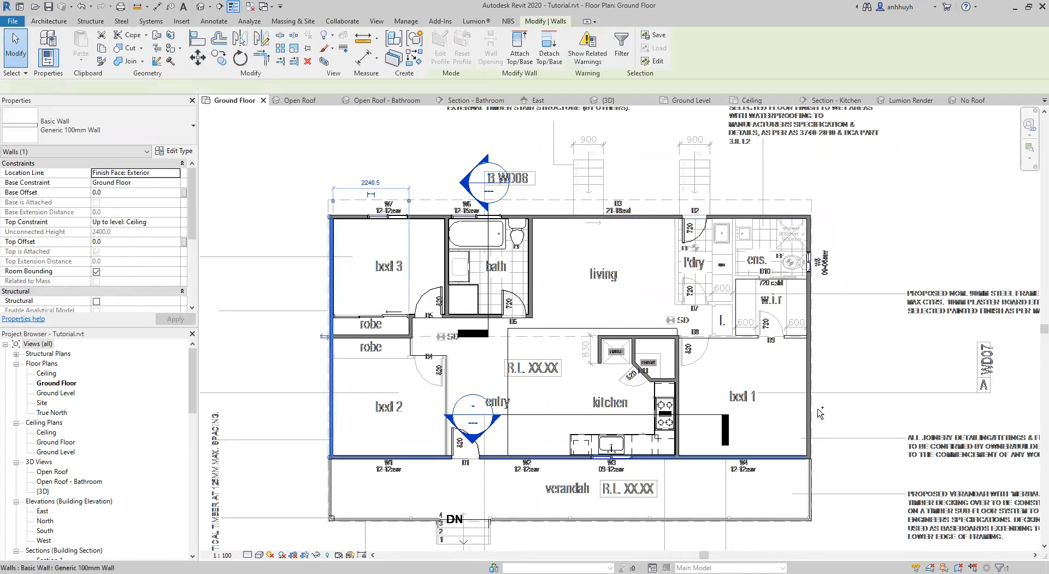
{"action": "left_click", "coordinate": [811, 376], "text": "ctrl"}
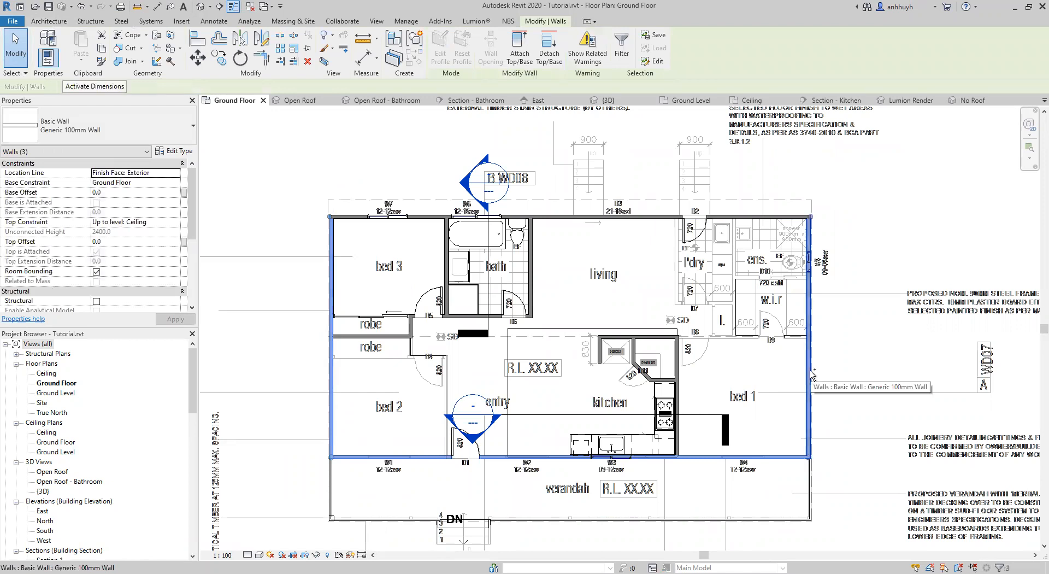
{"action": "left_click", "coordinate": [82, 128]}
{"action": "scroll", "coordinate": [81, 166], "scroll_direction": "up", "scroll_amount": 1}
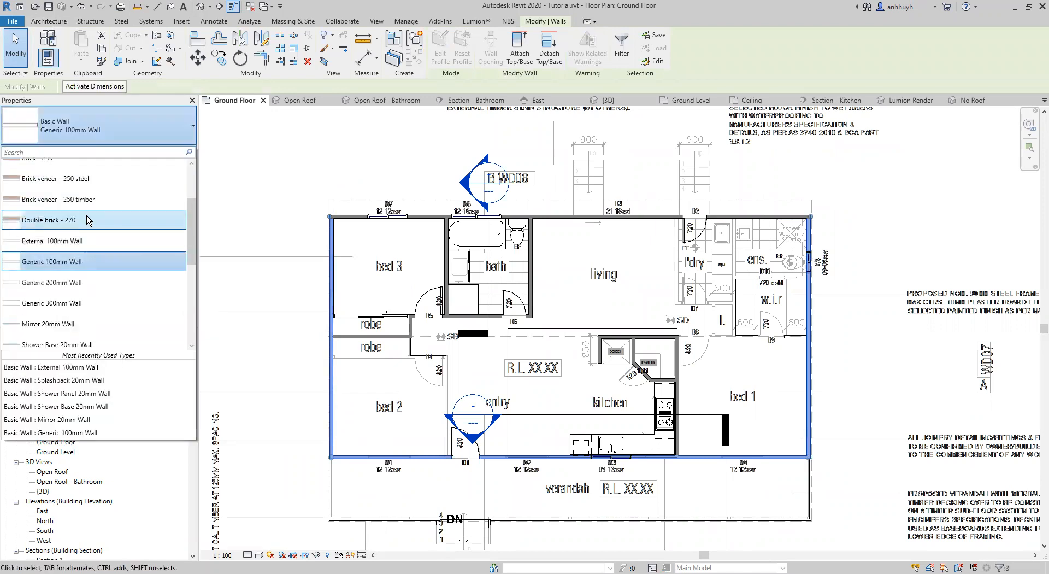
{"action": "left_click", "coordinate": [71, 244]}
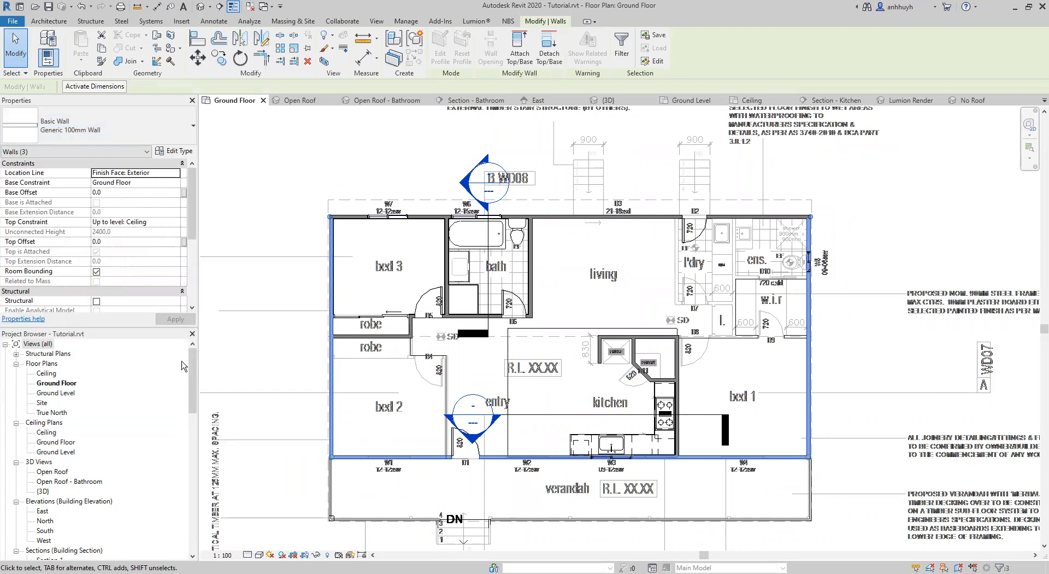
{"action": "left_click", "coordinate": [254, 295]}
{"action": "middle_click_drag", "start_coordinate": [283, 305], "coordinate": [298, 297]}
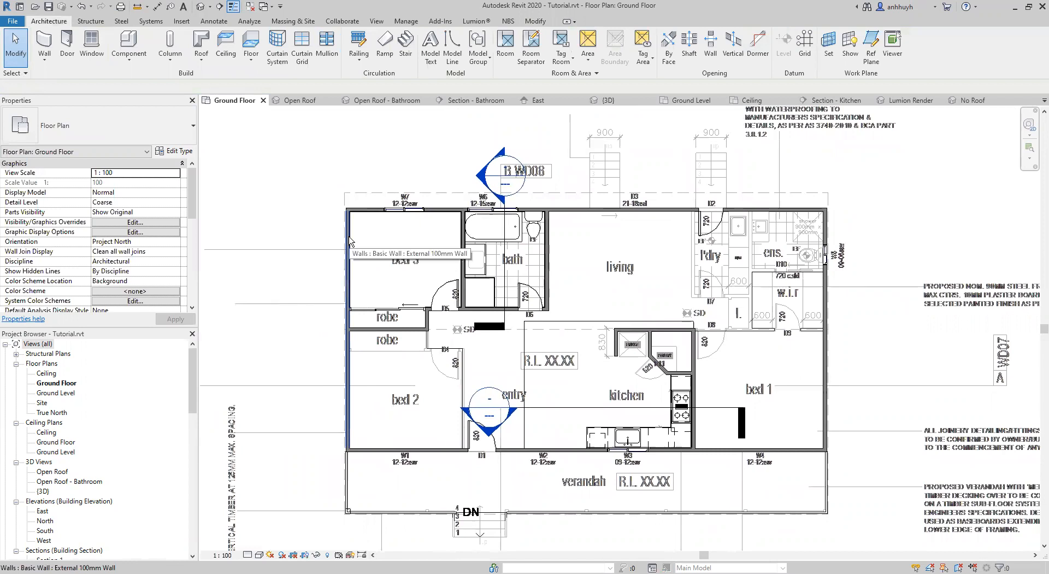
Create a new family from the Metric Profile.rft template.
{"action": "left_click", "coordinate": [12, 21]}
{"action": "mouse_move", "coordinate": [38, 63]}
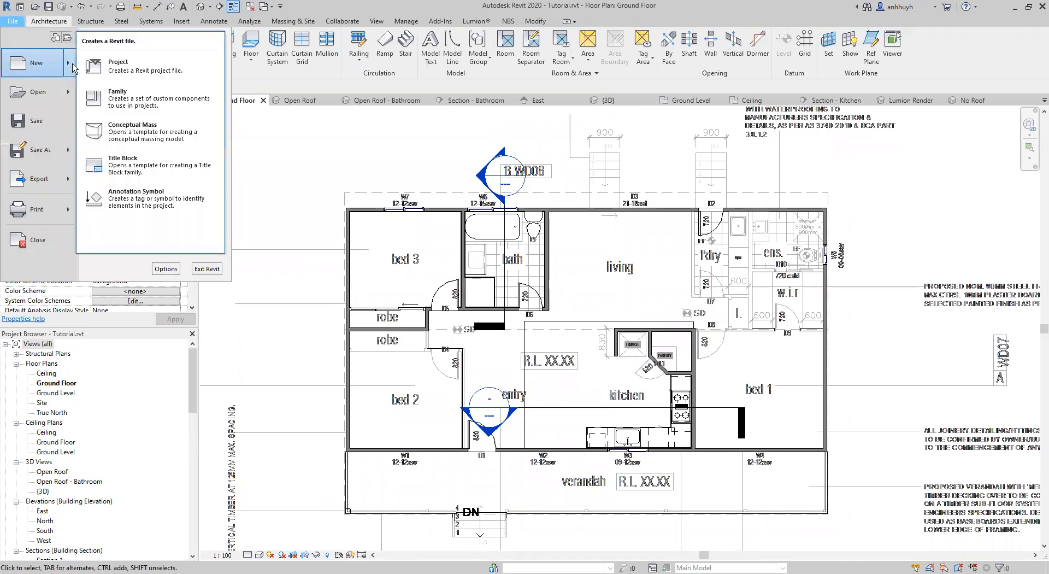
{"action": "left_click", "coordinate": [190, 108]}
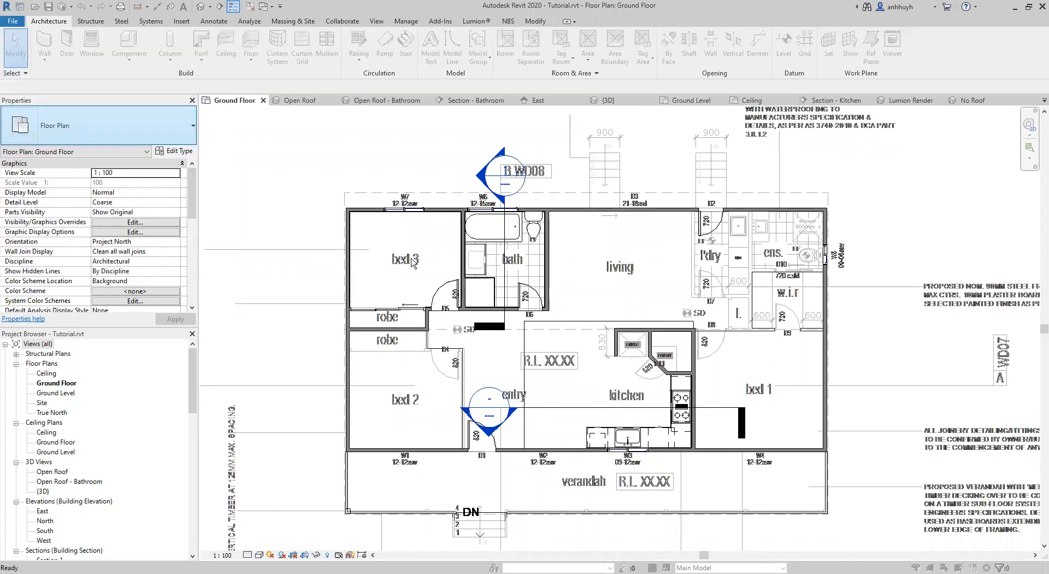
{"action": "scroll", "coordinate": [447, 292], "scroll_direction": "down", "scroll_amount": 5}
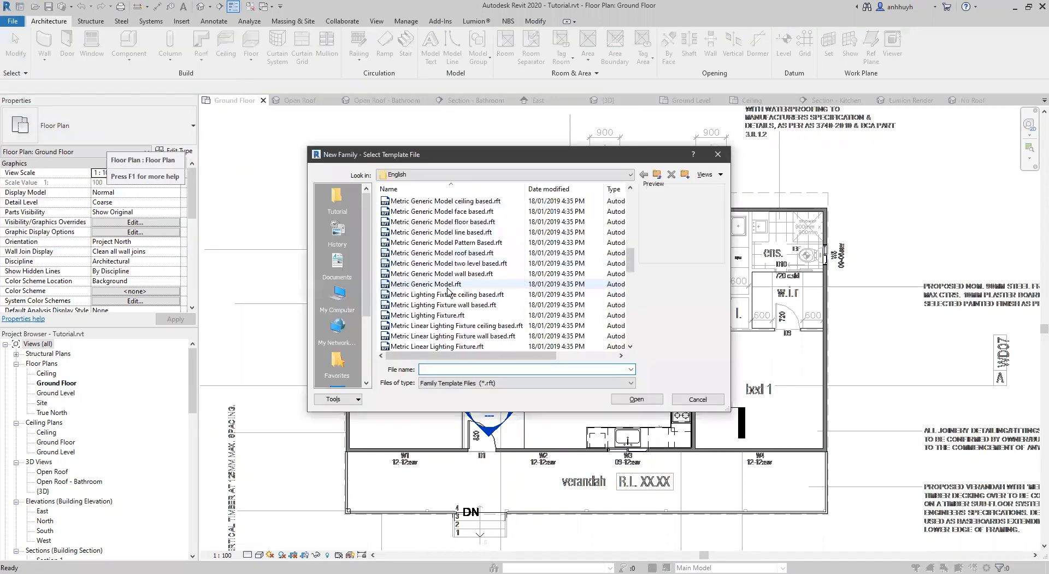
{"action": "scroll", "coordinate": [436, 288], "scroll_direction": "down", "scroll_amount": 3}
{"action": "left_click", "coordinate": [432, 304]}
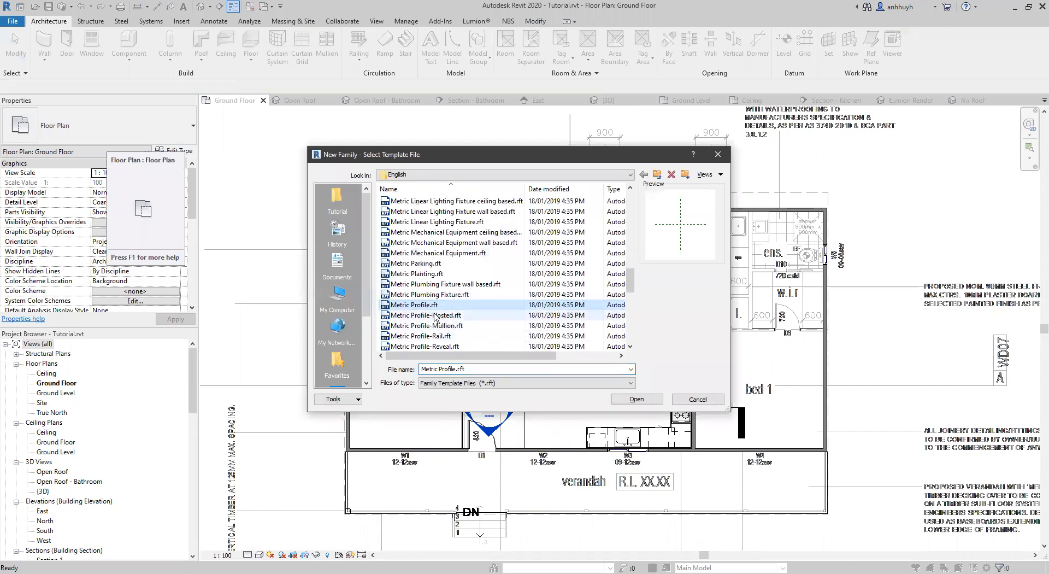
{"action": "scroll", "coordinate": [452, 339], "scroll_direction": "down", "scroll_amount": 1}
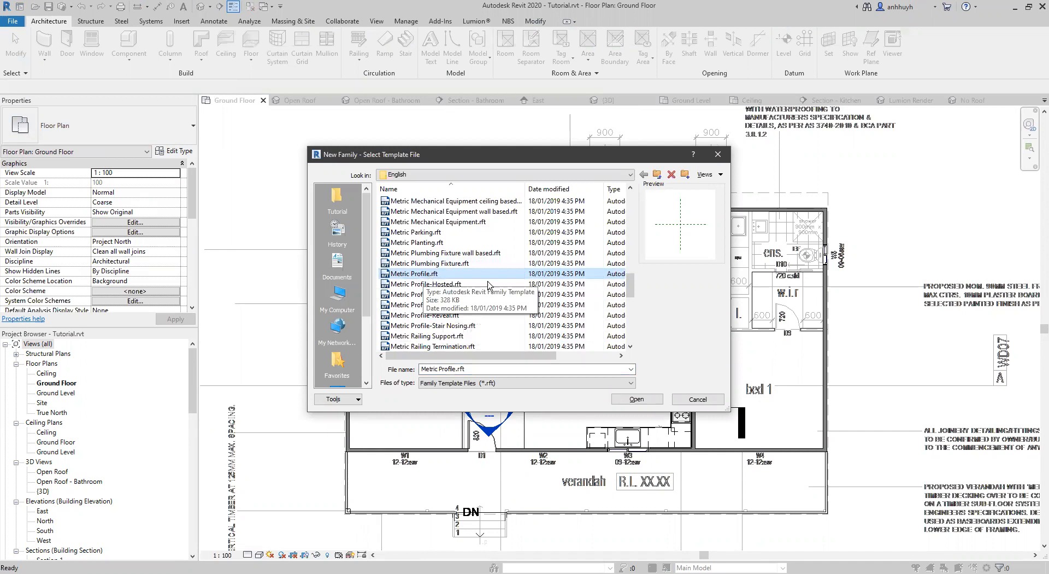
{"action": "left_click", "coordinate": [650, 402]}
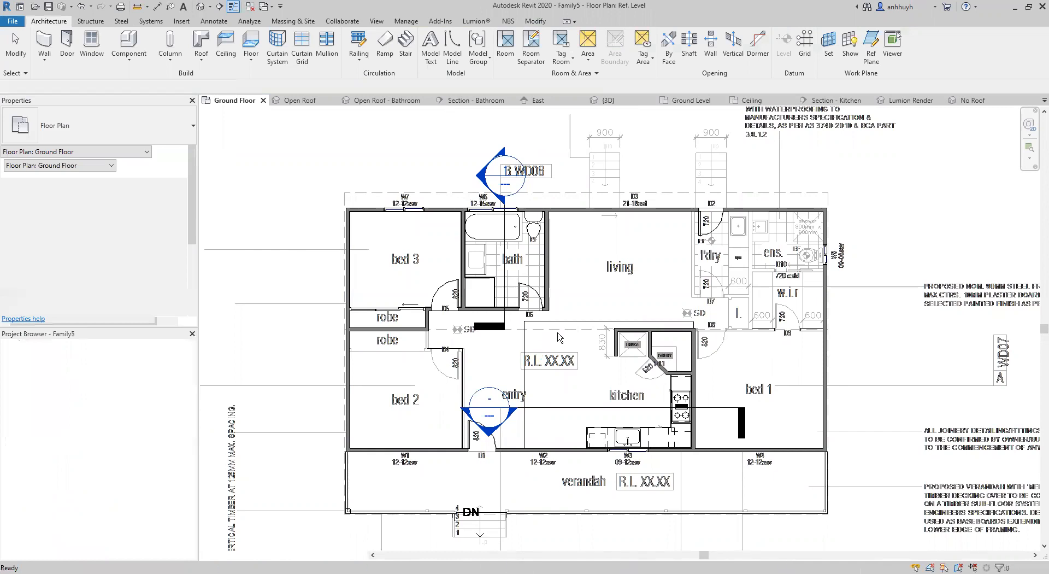
Draw a 10 x 230 mm vertical rectangle with its lower left corner at the intersection of the reference planes.
{"action": "scroll", "coordinate": [638, 331], "scroll_direction": "up", "scroll_amount": 4}
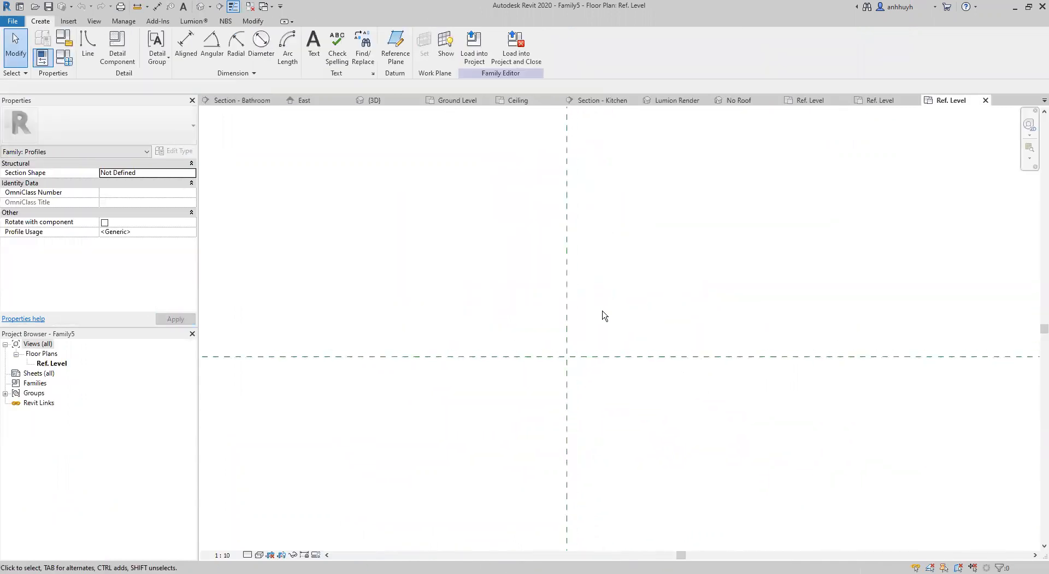
{"action": "scroll", "coordinate": [572, 311], "scroll_direction": "up", "scroll_amount": 2}
{"action": "left_click", "coordinate": [89, 50]}
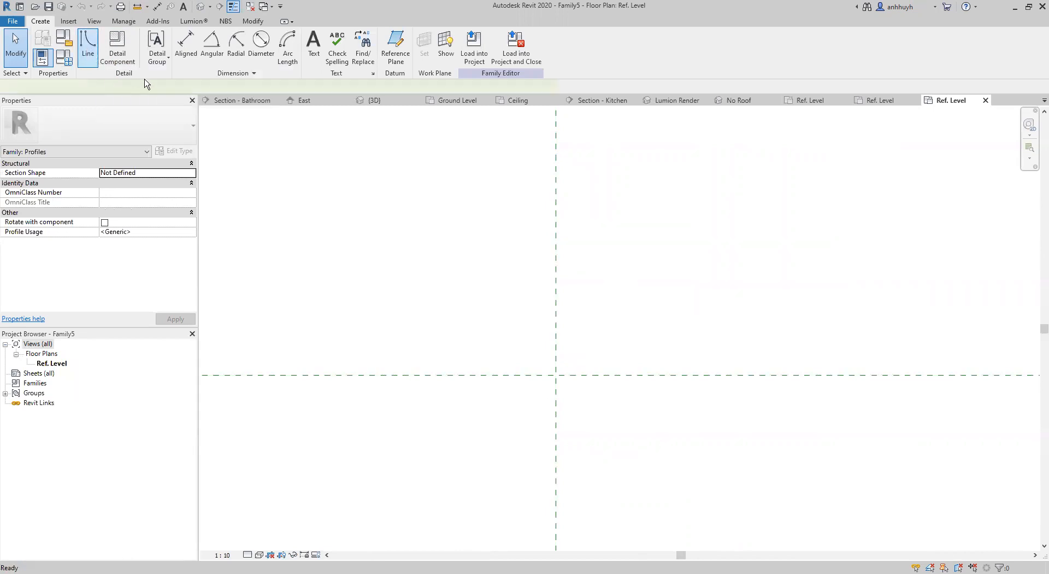
{"action": "left_click", "coordinate": [385, 36]}
{"action": "middle_click_drag", "start_coordinate": [605, 396], "coordinate": [547, 432]}
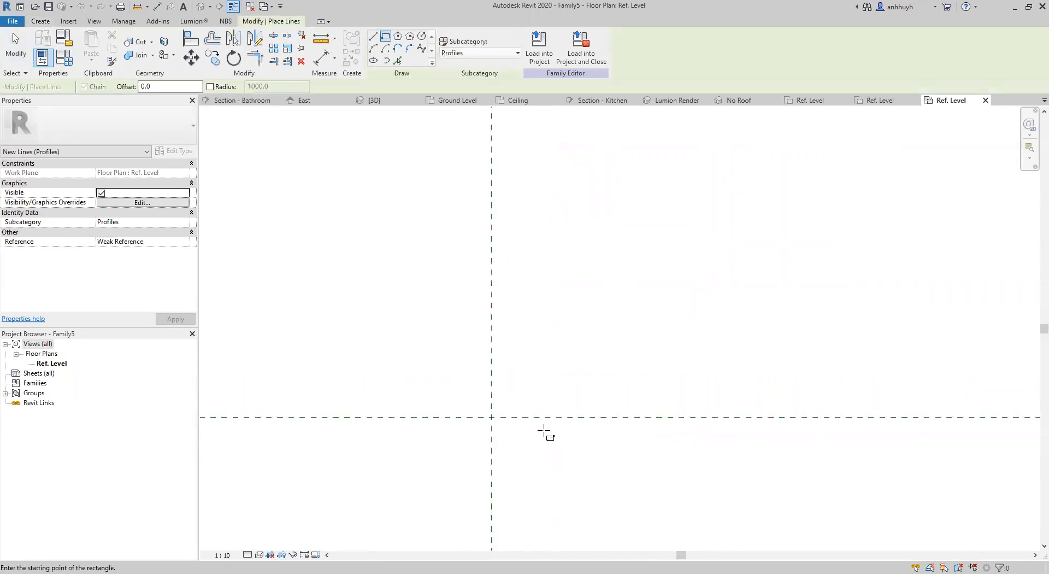
{"action": "left_click", "coordinate": [484, 415]}
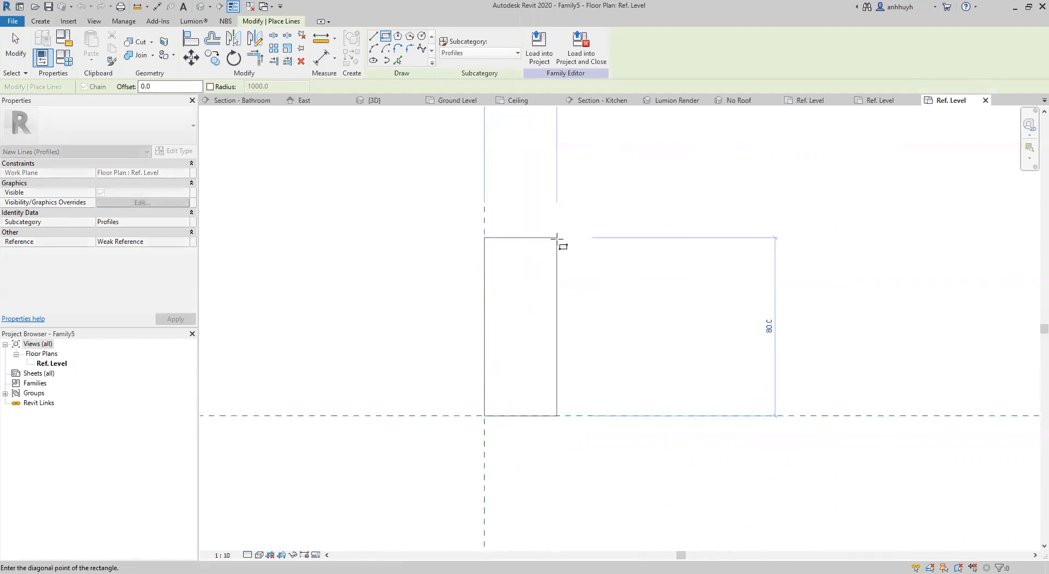
{"action": "scroll", "coordinate": [563, 241], "scroll_direction": "down", "scroll_amount": 2}
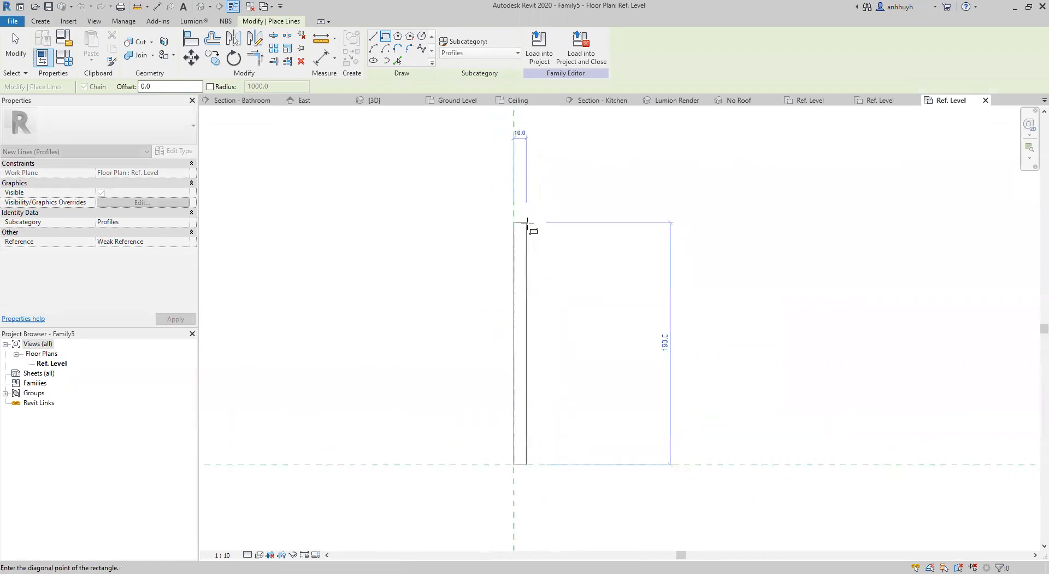
{"action": "left_click", "coordinate": [526, 170]}
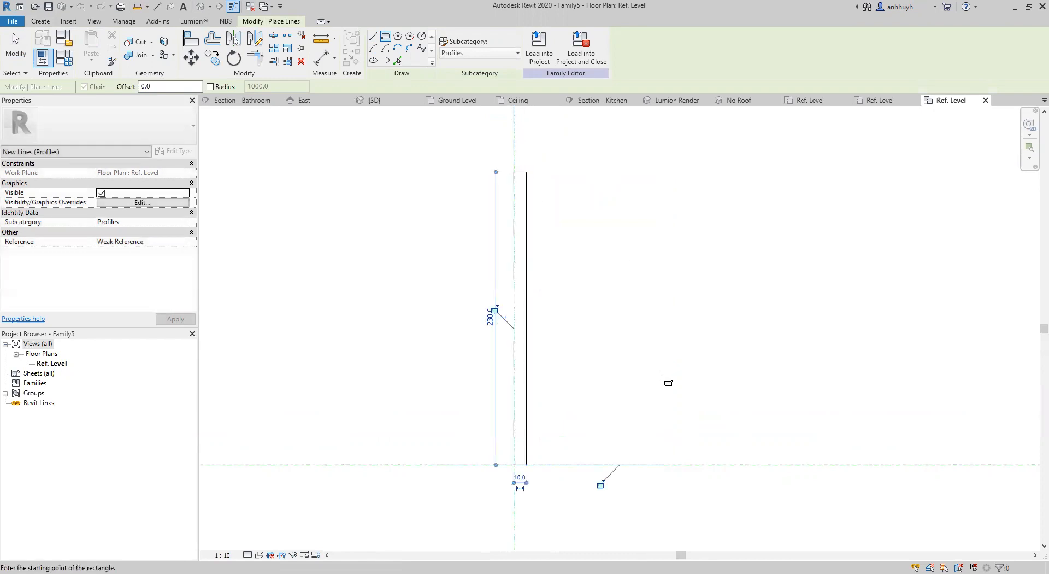
{"action": "key", "text": "Escape"}
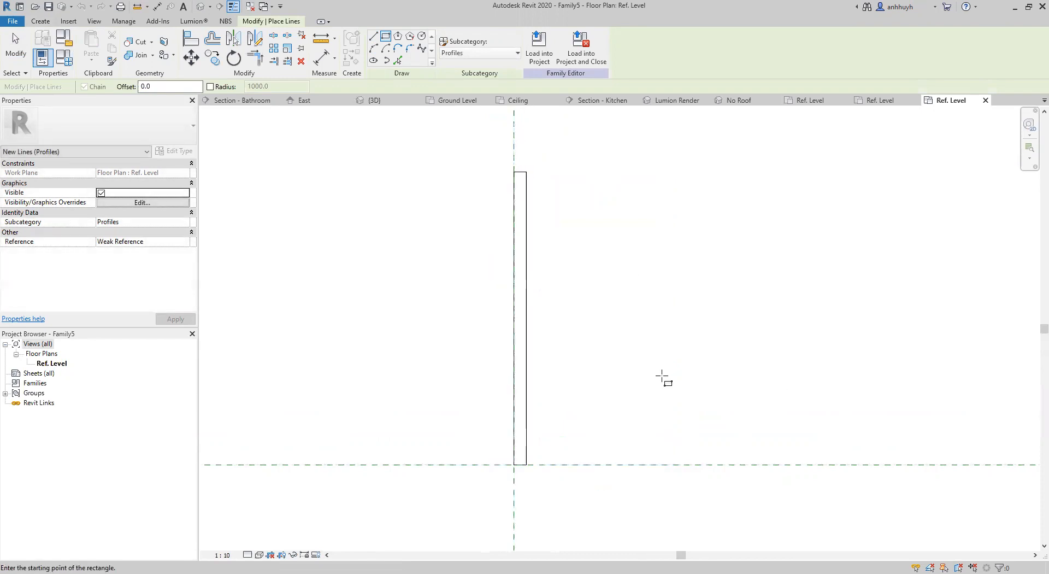
{"action": "key", "text": "Escape"}
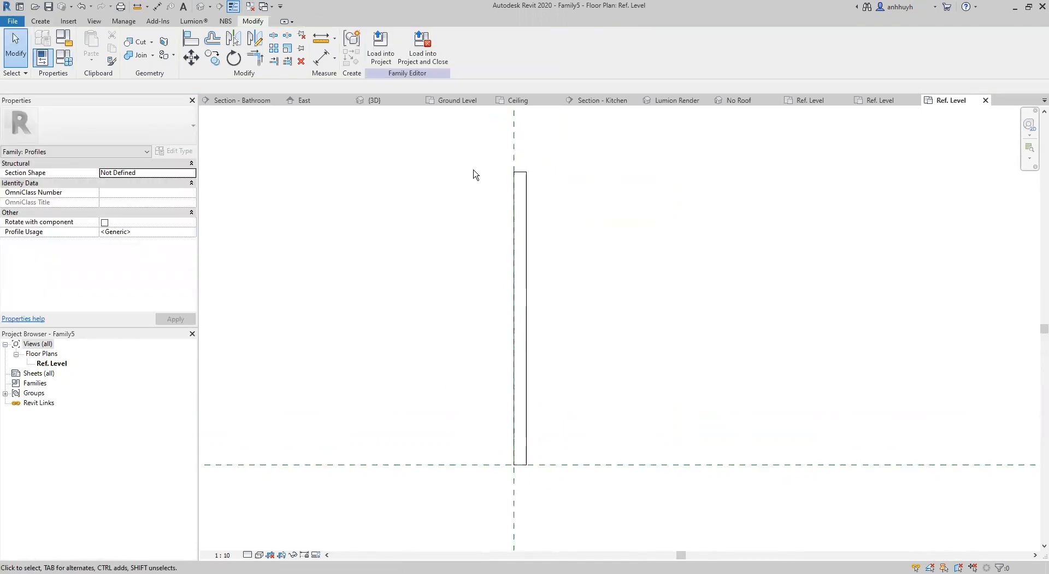
Rotate the whole rectangle 3° about its upper left corner, swinging its lower end away from the vertical reference plane.
{"action": "left_click_drag", "start_coordinate": [471, 145], "coordinate": [578, 502]}
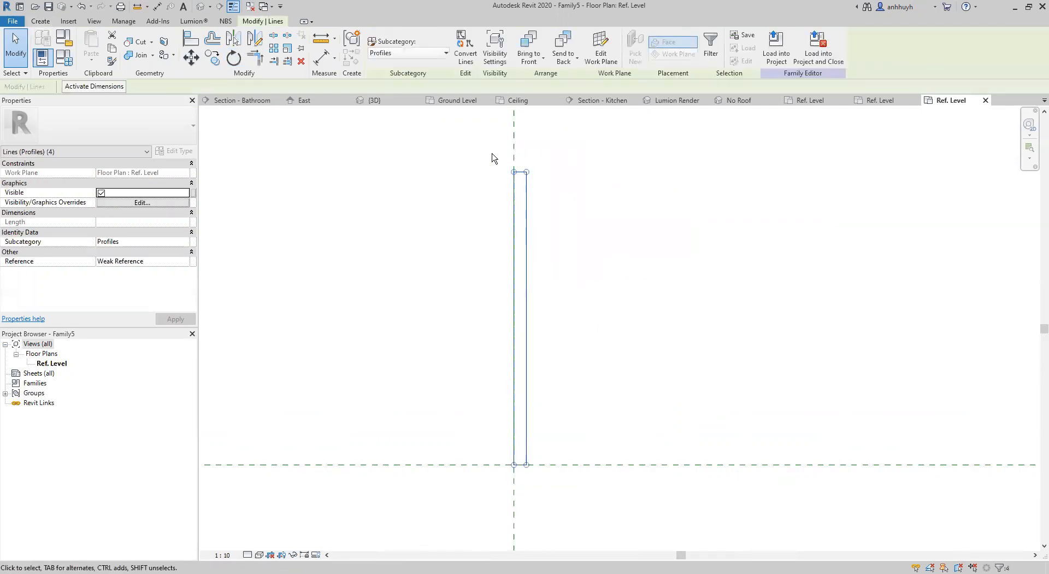
{"action": "left_click_drag", "start_coordinate": [467, 151], "coordinate": [648, 501]}
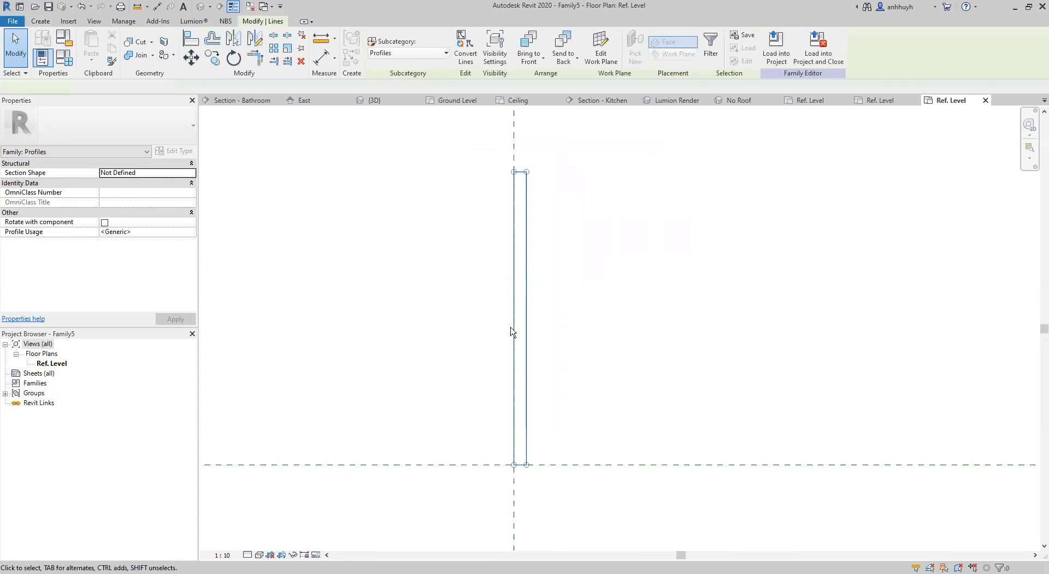
{"action": "left_click", "coordinate": [235, 58]}
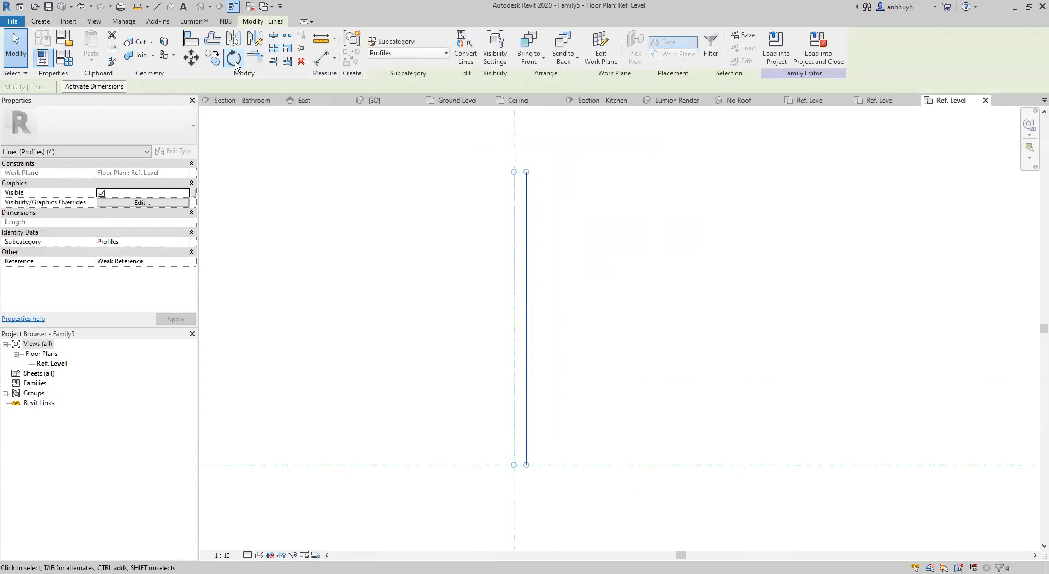
{"action": "scroll", "coordinate": [433, 397], "scroll_direction": "up", "scroll_amount": 1}
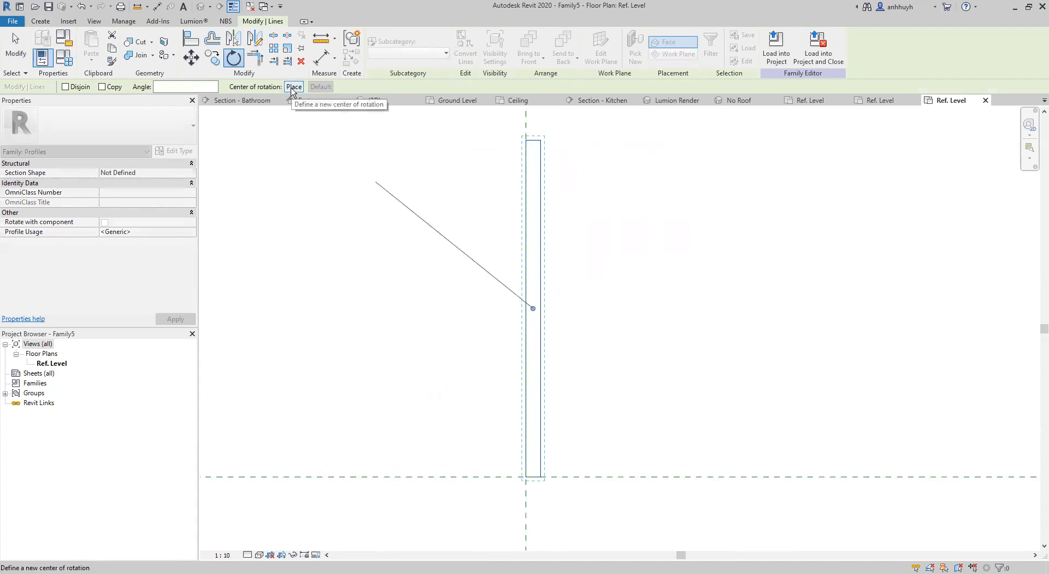
{"action": "left_click", "coordinate": [293, 87]}
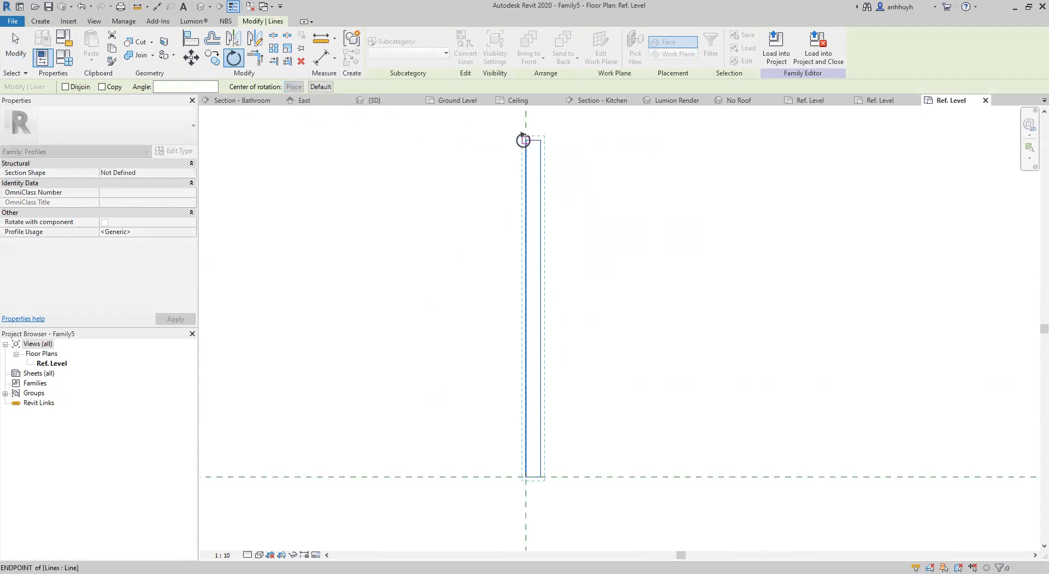
{"action": "left_click", "coordinate": [525, 140]}
{"action": "left_click", "coordinate": [526, 478]}
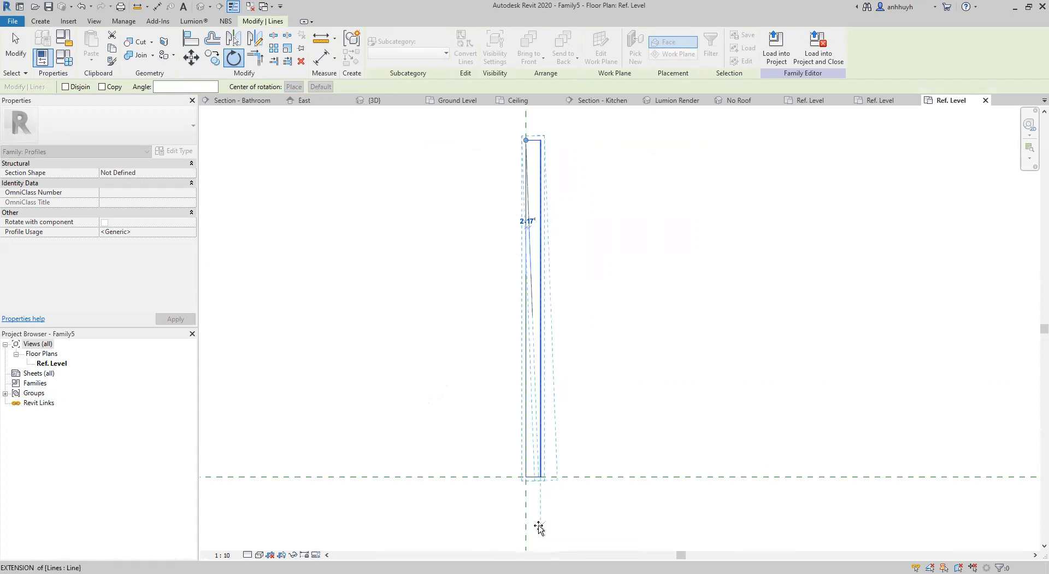
{"action": "middle_click_drag", "start_coordinate": [543, 529], "coordinate": [534, 478]}
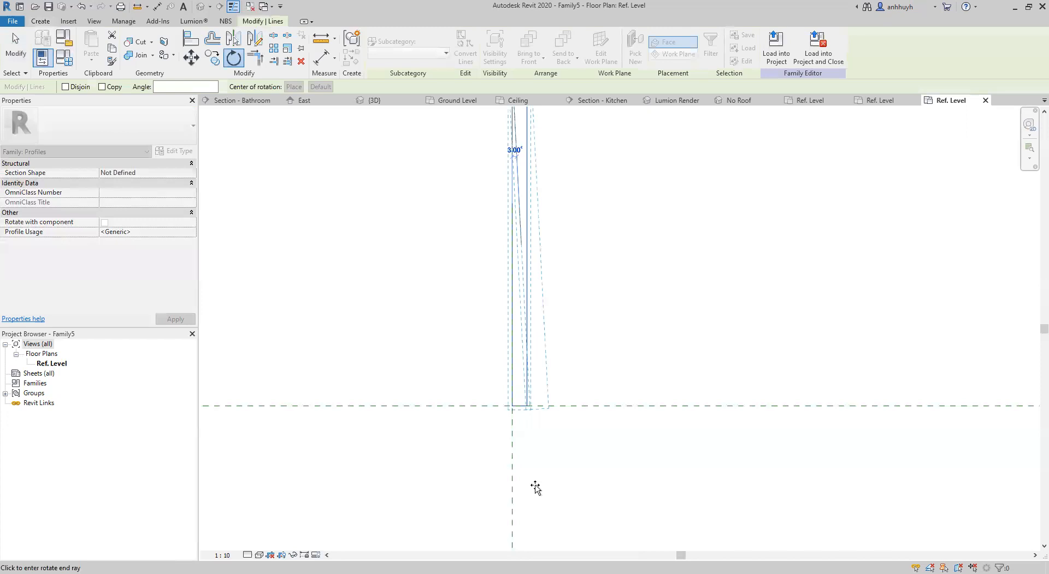
{"action": "left_click", "coordinate": [535, 488]}
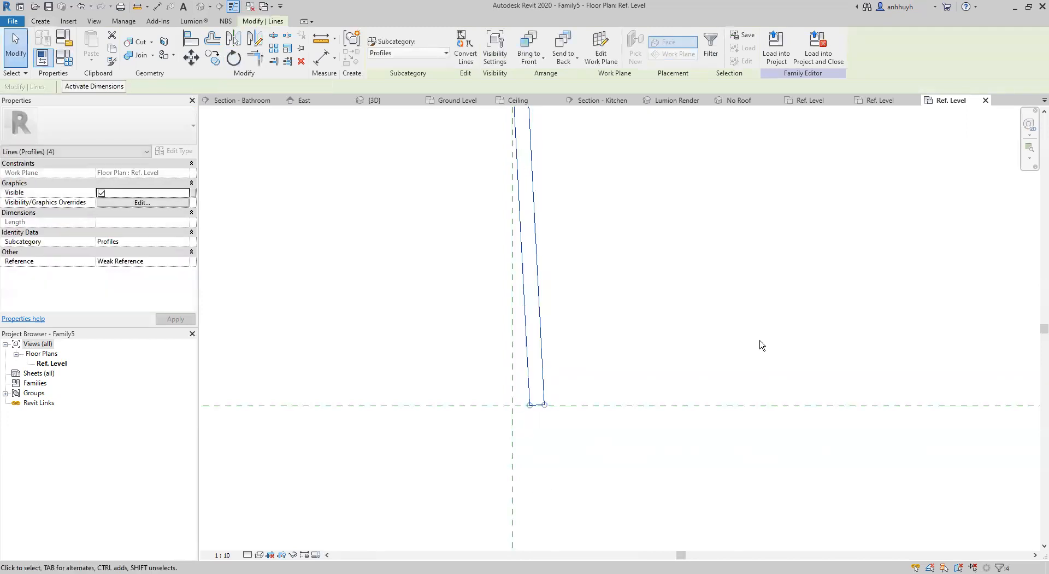
{"action": "left_click", "coordinate": [646, 307]}
Draw a short horizontal line from the vertical reference plane to the tilted rectangle, about 25 mm above the horizontal reference plane.
{"action": "middle_click_drag", "start_coordinate": [646, 307], "coordinate": [635, 332]}
{"action": "scroll", "coordinate": [635, 332], "scroll_direction": "down", "scroll_amount": 1}
{"action": "scroll", "coordinate": [585, 432], "scroll_direction": "up", "scroll_amount": 3}
{"action": "middle_click_drag", "start_coordinate": [592, 442], "coordinate": [615, 391]}
{"action": "scroll", "coordinate": [559, 392], "scroll_direction": "up", "scroll_amount": 3}
{"action": "middle_click_drag", "start_coordinate": [549, 385], "coordinate": [602, 412]}
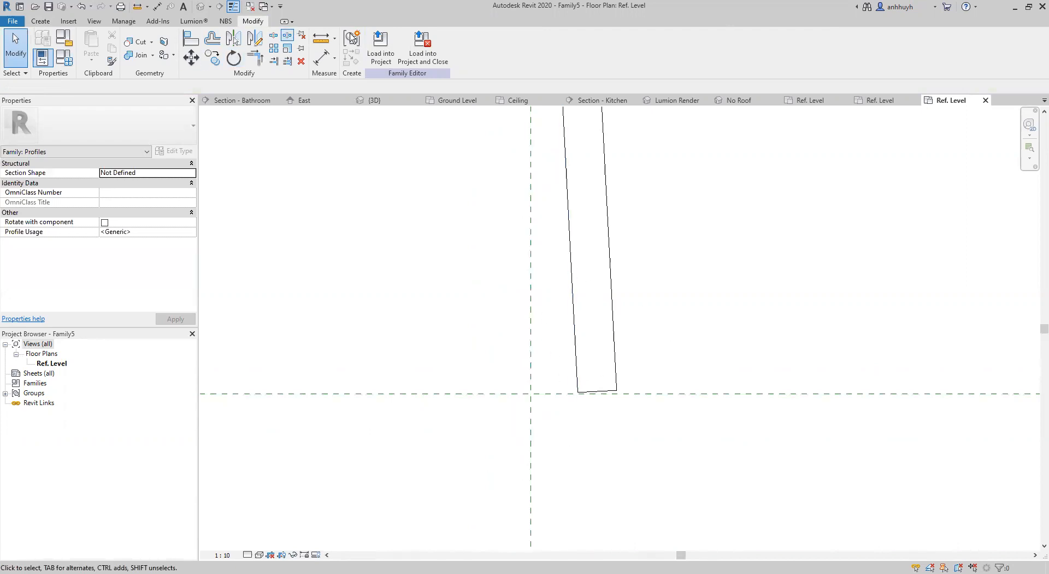
{"action": "left_click", "coordinate": [40, 21]}
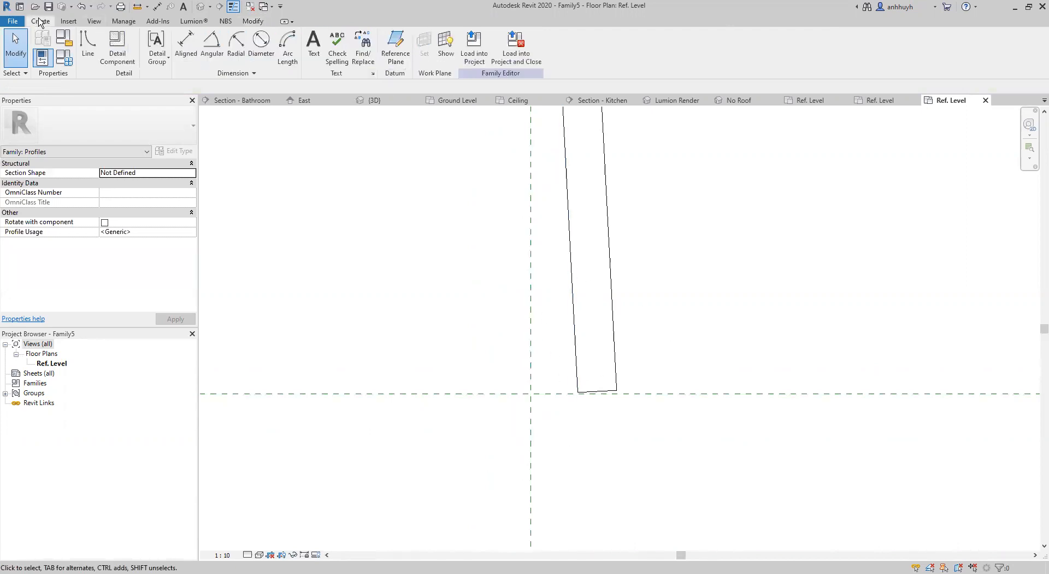
{"action": "left_click", "coordinate": [88, 50]}
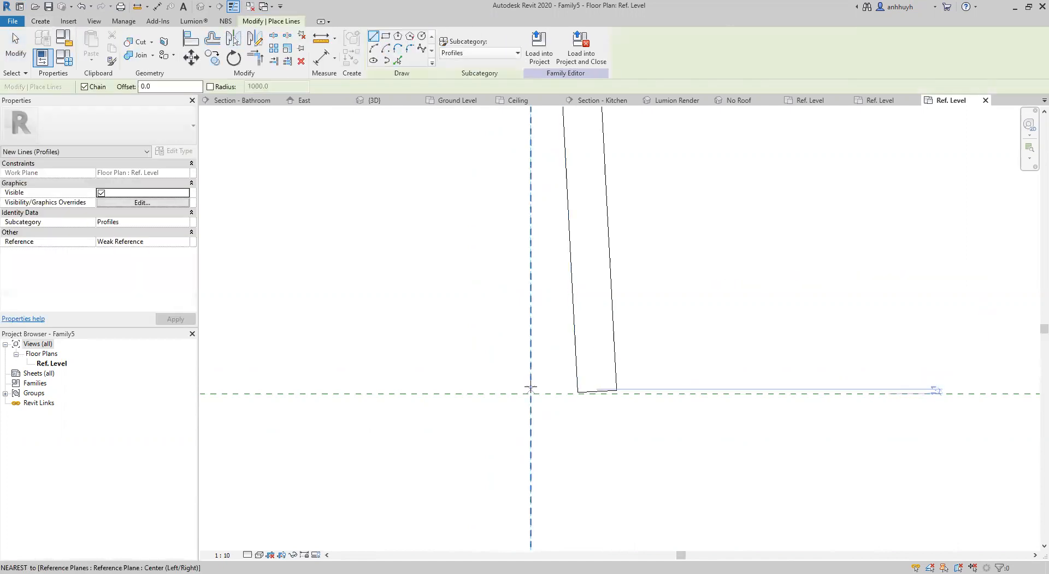
{"action": "left_click", "coordinate": [529, 297]}
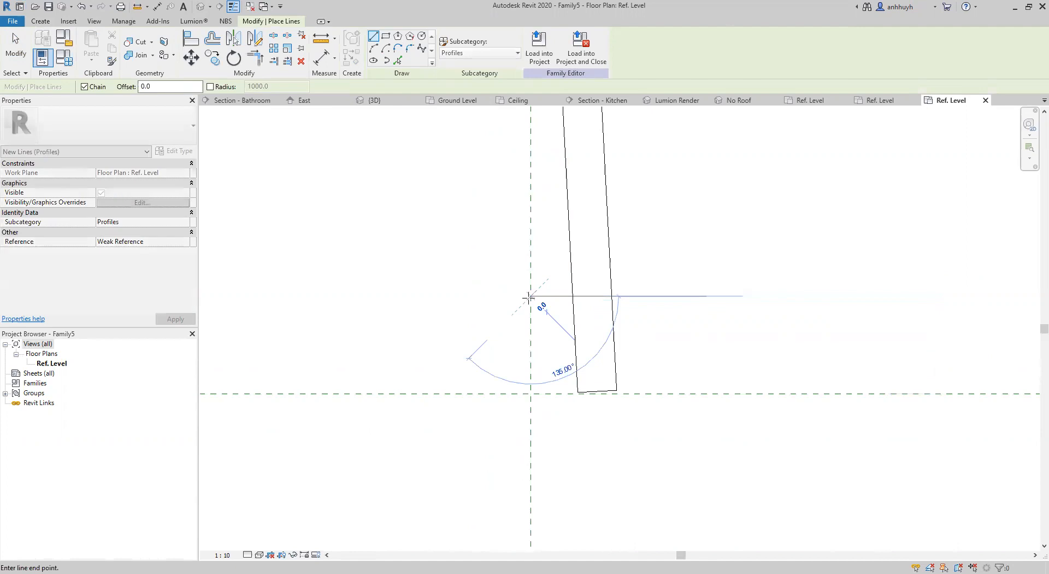
{"action": "left_click", "coordinate": [569, 296]}
{"action": "key", "text": "Escape"}
{"action": "key", "text": "Escape"}
Rotate the tilted rectangle about its upper left corner until its left edge meets the end of the short horizontal line.
{"action": "scroll", "coordinate": [634, 317], "scroll_direction": "down", "scroll_amount": 5}
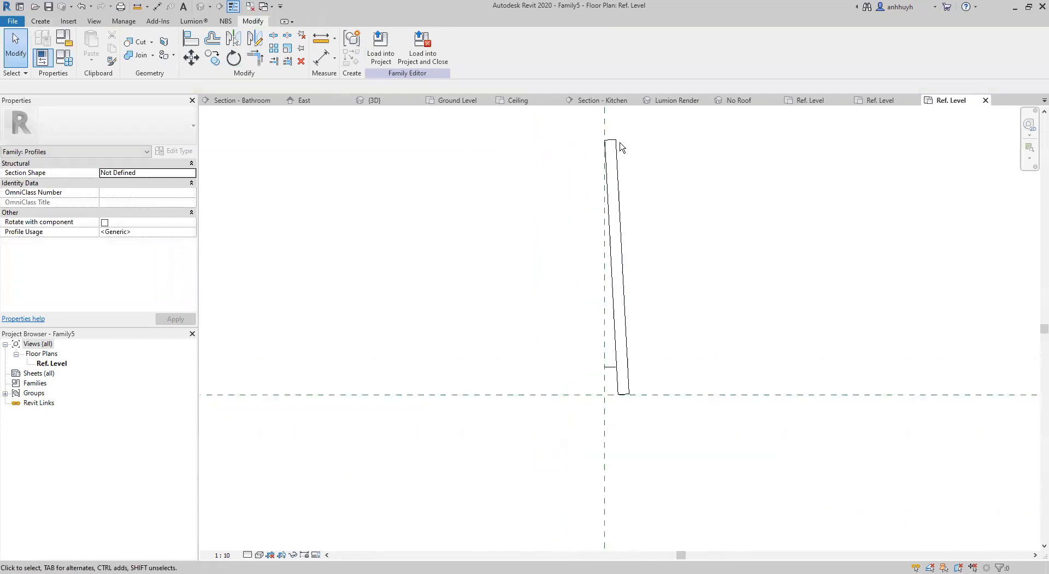
{"action": "scroll", "coordinate": [629, 344], "scroll_direction": "up", "scroll_amount": 3}
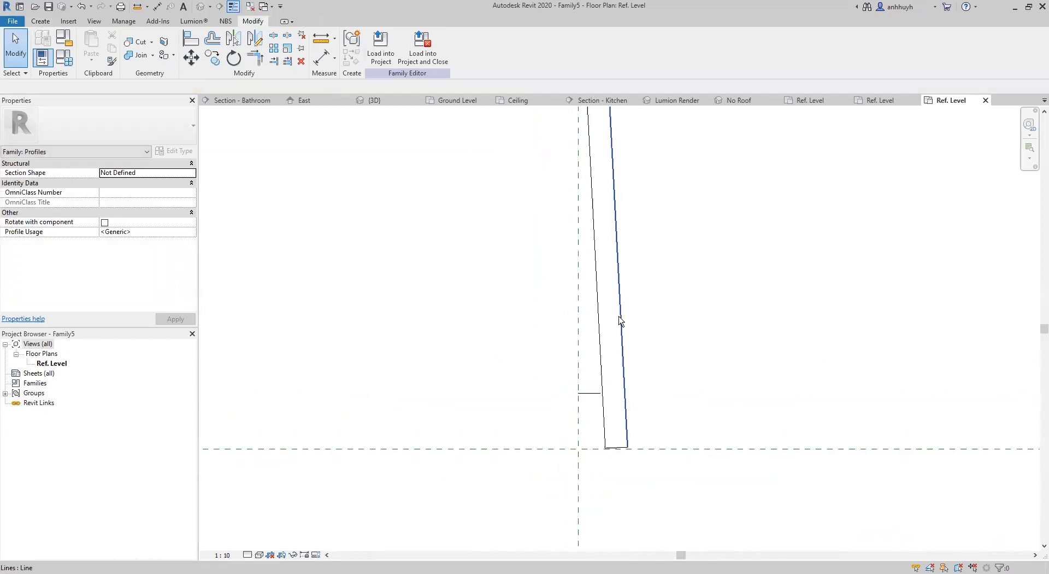
{"action": "key", "text": "Tab"}
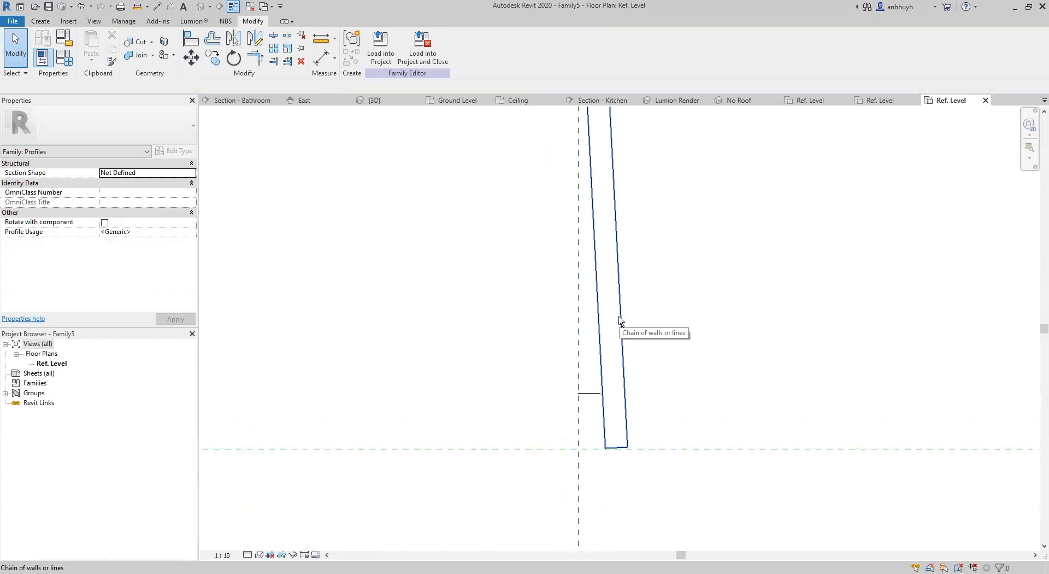
{"action": "left_click", "coordinate": [620, 320]}
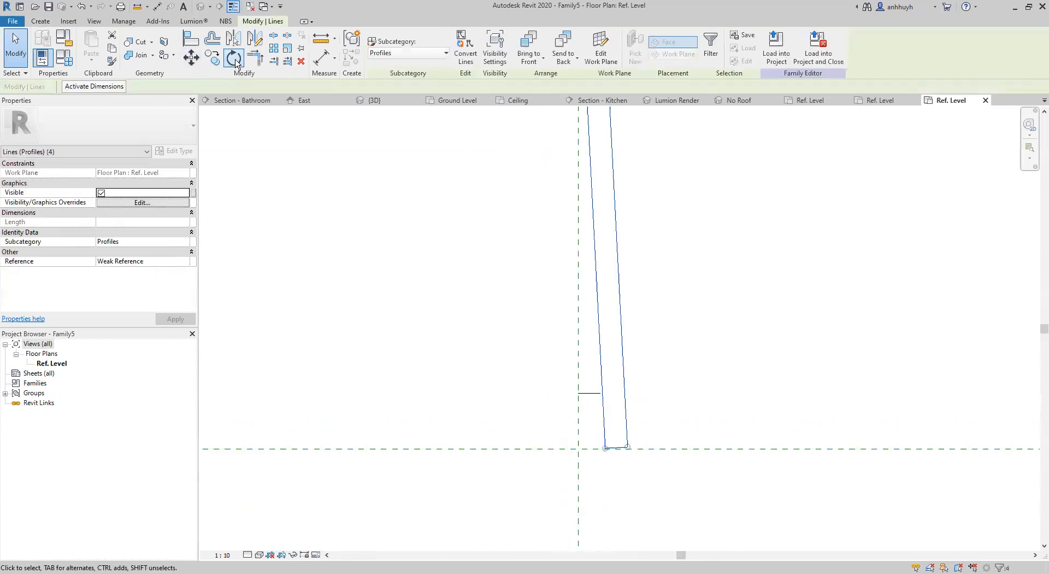
{"action": "left_click", "coordinate": [235, 58]}
{"action": "scroll", "coordinate": [377, 164], "scroll_direction": "down", "scroll_amount": 1}
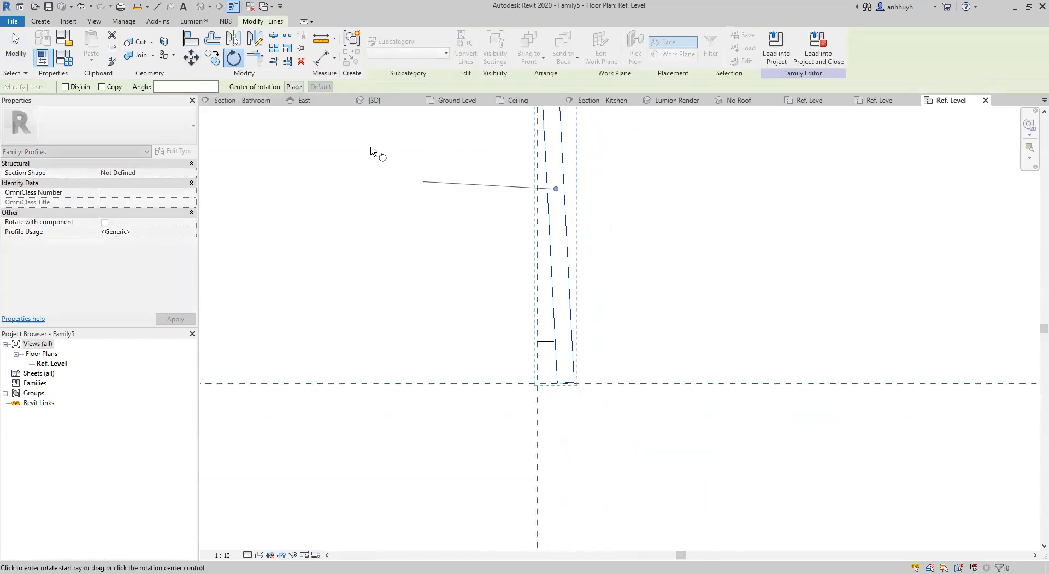
{"action": "left_click", "coordinate": [294, 87]}
{"action": "middle_click_drag", "start_coordinate": [406, 178], "coordinate": [401, 326]}
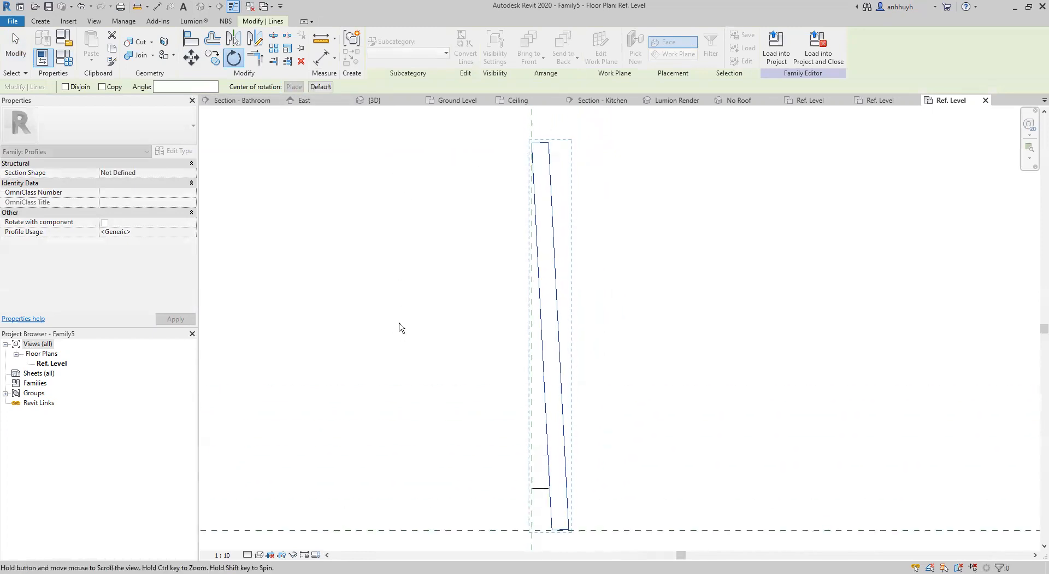
{"action": "left_click", "coordinate": [533, 145]}
{"action": "middle_click_drag", "start_coordinate": [508, 356], "coordinate": [496, 270]}
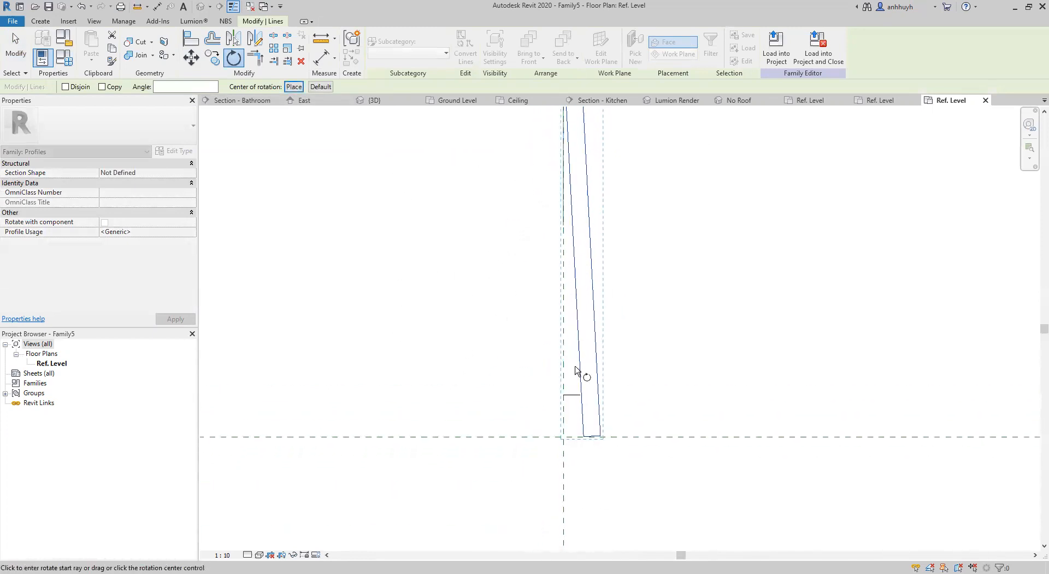
{"action": "left_click", "coordinate": [584, 437]}
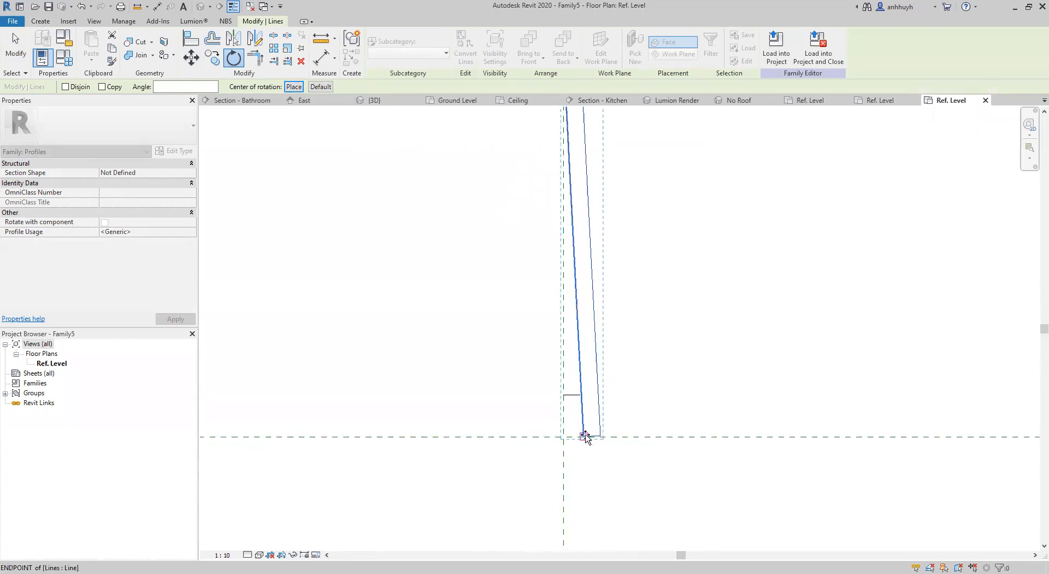
{"action": "scroll", "coordinate": [580, 396], "scroll_direction": "up", "scroll_amount": 10}
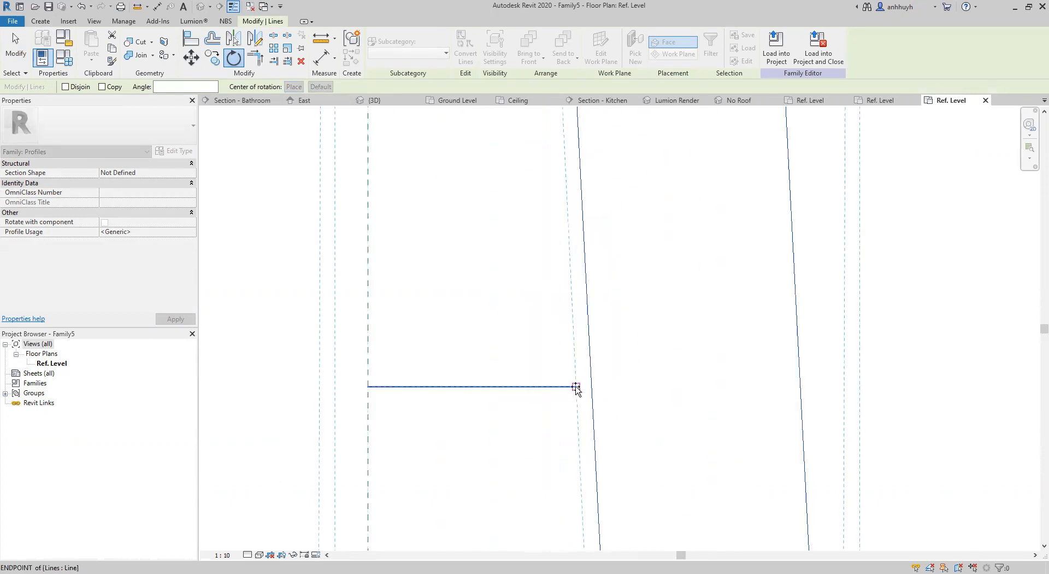
{"action": "left_click", "coordinate": [576, 386]}
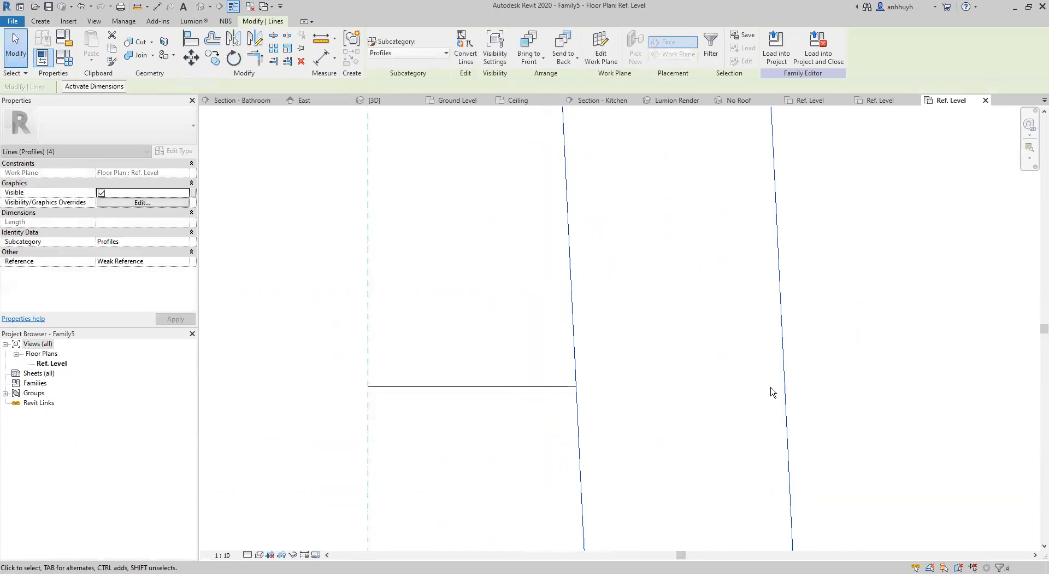
Delete the short horizontal line between the vertical reference plane and the tilted rectangle.
{"action": "scroll", "coordinate": [770, 391], "scroll_direction": "down", "scroll_amount": 6}
{"action": "scroll", "coordinate": [710, 355], "scroll_direction": "down", "scroll_amount": 3}
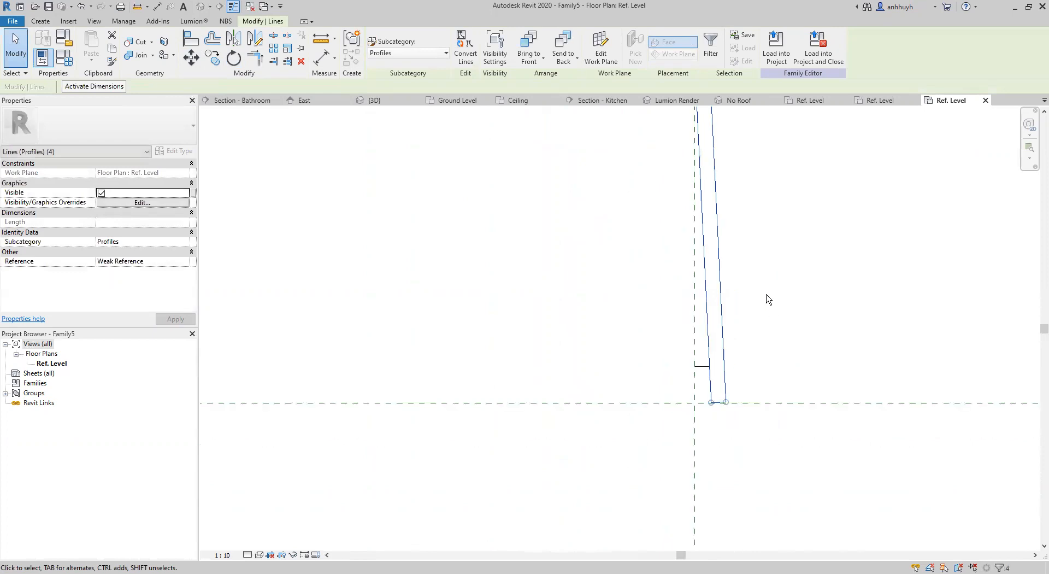
{"action": "left_click", "coordinate": [668, 373]}
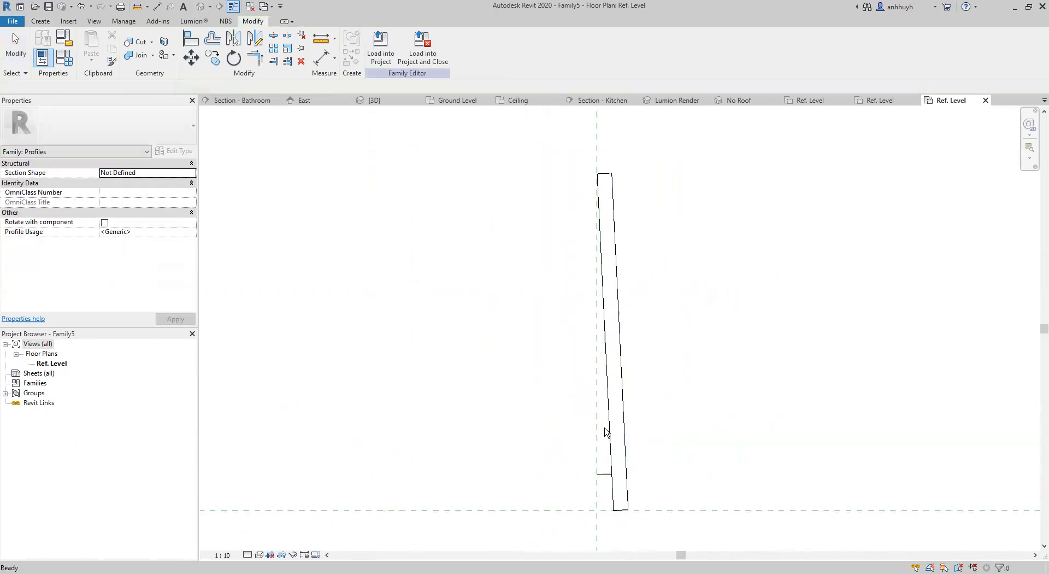
{"action": "left_click", "coordinate": [692, 473]}
{"action": "key", "text": "Delete"}
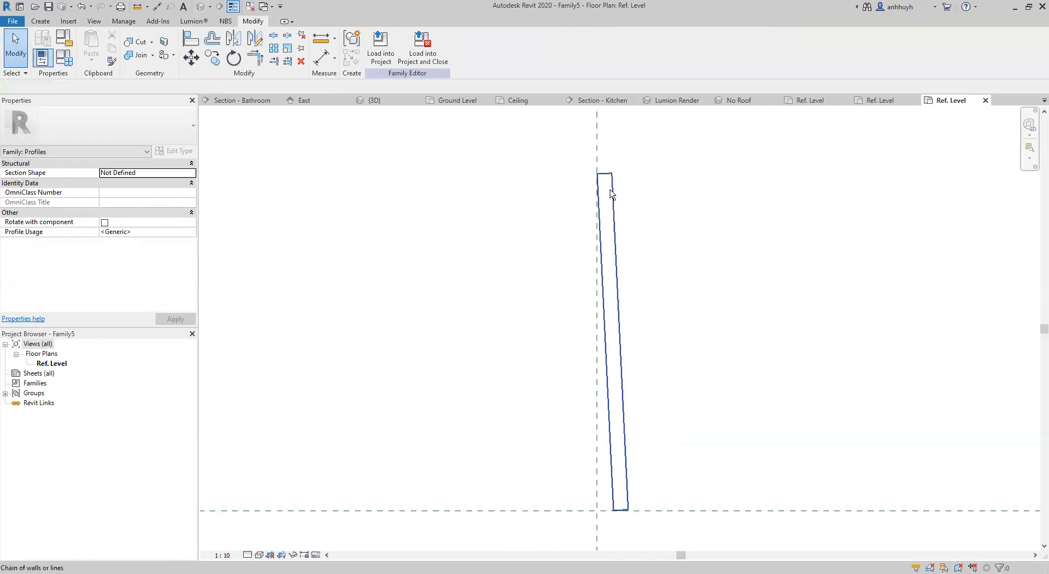
Move the whole tilted rectangle vertically down so its lower left corner sits on the horizontal reference plane.
{"action": "key", "text": "Tab"}
{"action": "left_click", "coordinate": [618, 311]}
{"action": "middle_click_drag", "start_coordinate": [679, 272], "coordinate": [645, 201]}
{"action": "scroll", "coordinate": [645, 449], "scroll_direction": "up", "scroll_amount": 3}
{"action": "scroll", "coordinate": [549, 445], "scroll_direction": "up", "scroll_amount": 3}
{"action": "scroll", "coordinate": [441, 463], "scroll_direction": "up", "scroll_amount": 3}
{"action": "middle_click_drag", "start_coordinate": [458, 454], "coordinate": [707, 435]}
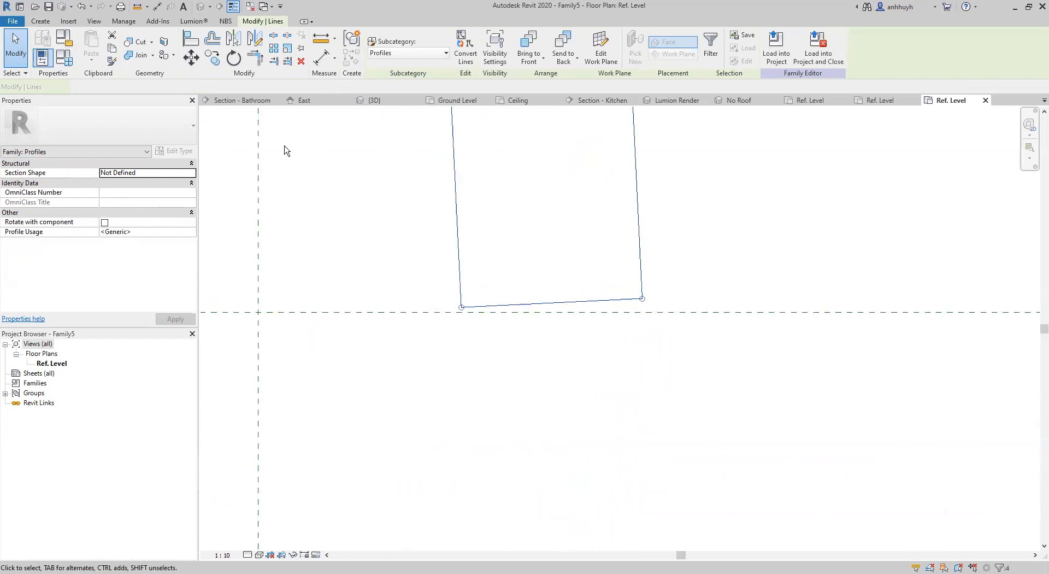
{"action": "left_click", "coordinate": [191, 57]}
{"action": "scroll", "coordinate": [463, 339], "scroll_direction": "up", "scroll_amount": 3}
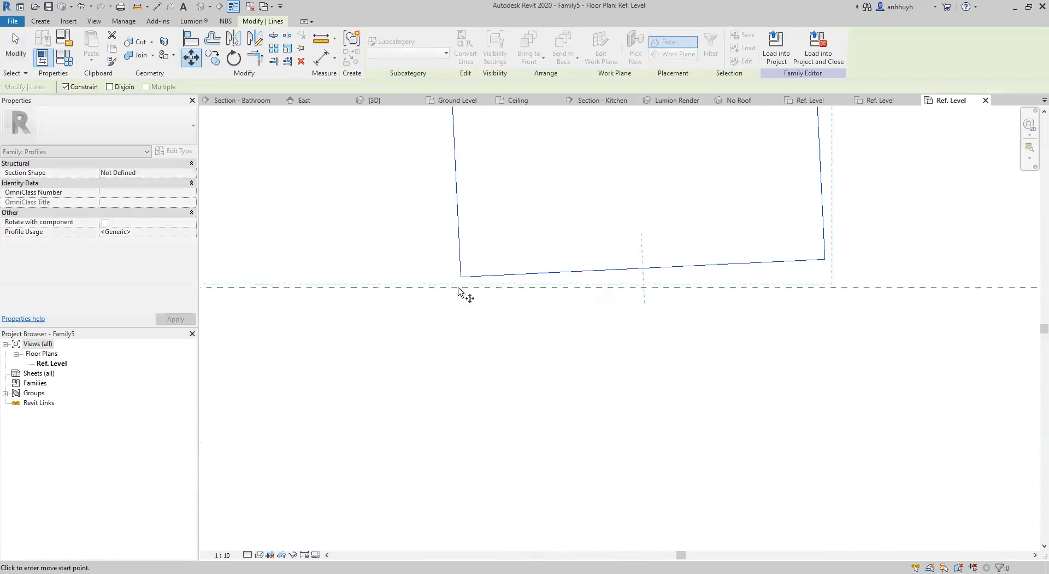
{"action": "left_click", "coordinate": [462, 278]}
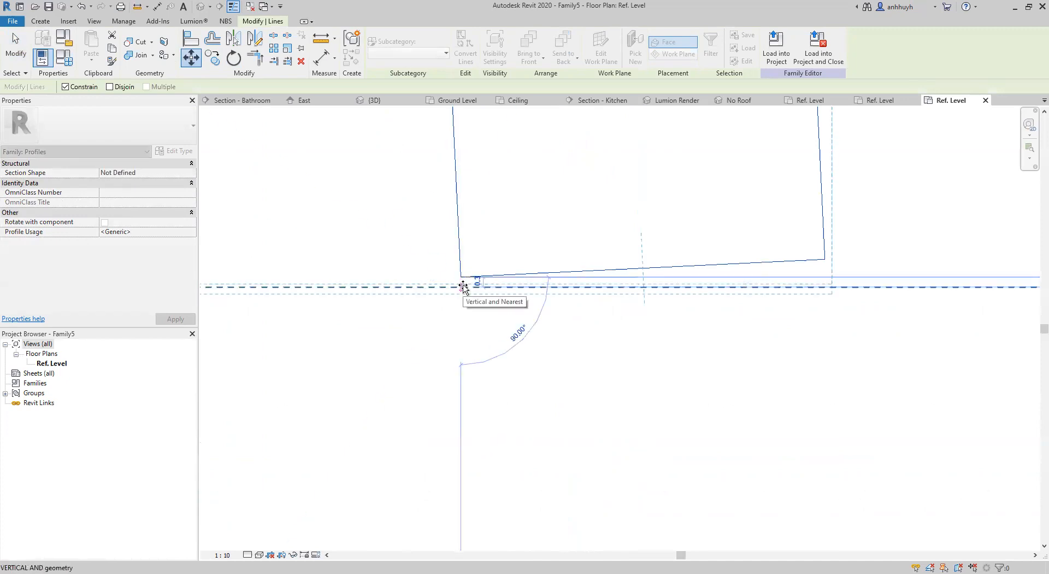
{"action": "left_click", "coordinate": [463, 287]}
{"action": "key", "text": "Escape"}
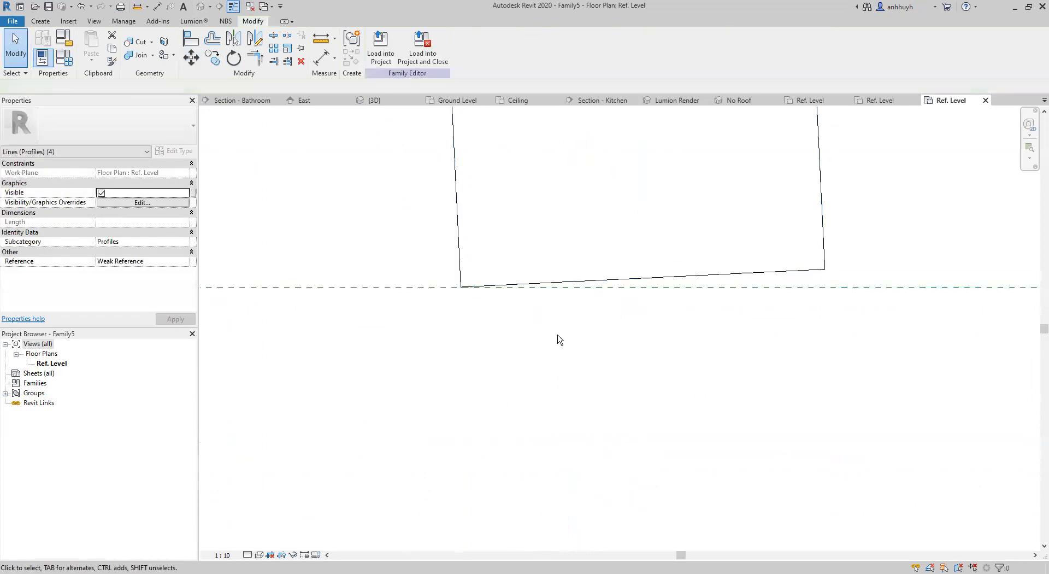
Save the profile family as Cladding in the 05 General detailing folder and load it into the Tutorial project.
{"action": "scroll", "coordinate": [546, 329], "scroll_direction": "down", "scroll_amount": 10}
{"action": "middle_click_drag", "start_coordinate": [542, 326], "coordinate": [527, 394]}
{"action": "scroll", "coordinate": [528, 390], "scroll_direction": "down", "scroll_amount": 1}
{"action": "scroll", "coordinate": [407, 277], "scroll_direction": "down", "scroll_amount": 2}
{"action": "left_click", "coordinate": [48, 7]}
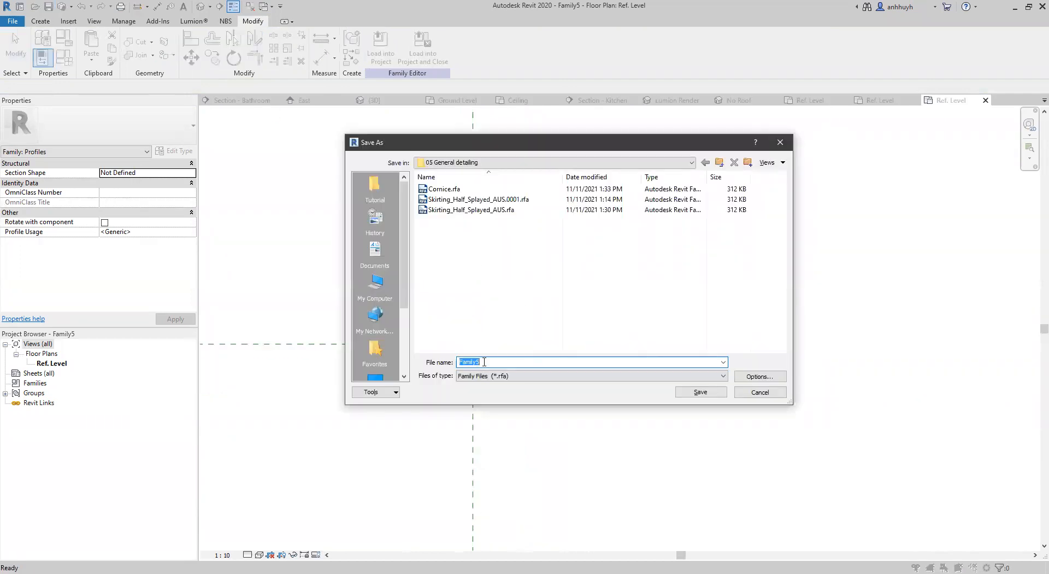
{"action": "type", "text": "Cladding"}
{"action": "left_click", "coordinate": [701, 392]}
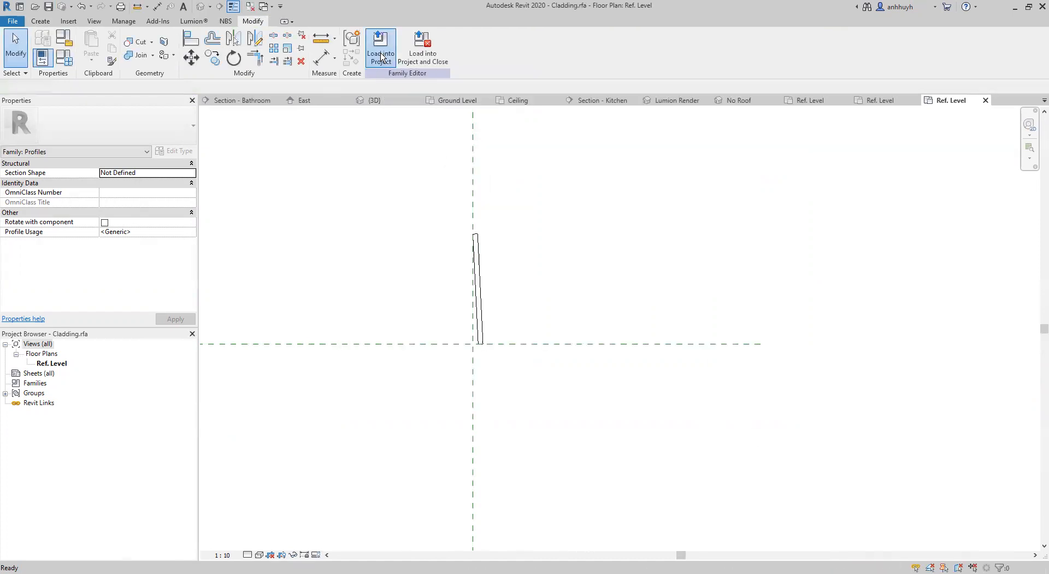
{"action": "left_click", "coordinate": [381, 57]}
{"action": "left_click", "coordinate": [496, 373]}
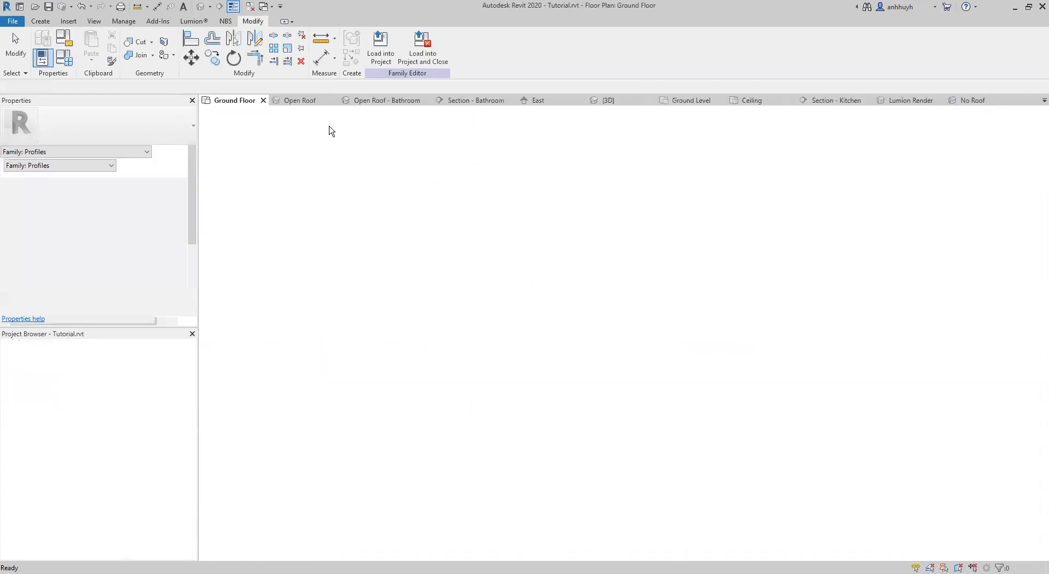
Open the structure of the External 100mm Wall type from the wall beside bed 3 and preview it in section view.
{"action": "middle_click_drag", "start_coordinate": [427, 294], "coordinate": [437, 259]}
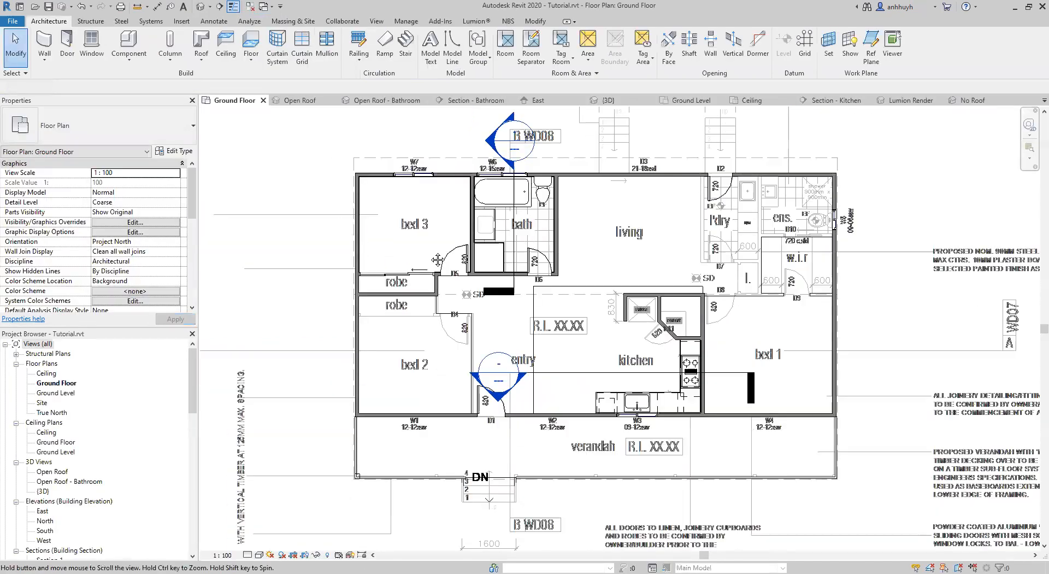
{"action": "left_click", "coordinate": [356, 199]}
{"action": "left_click", "coordinate": [178, 152]}
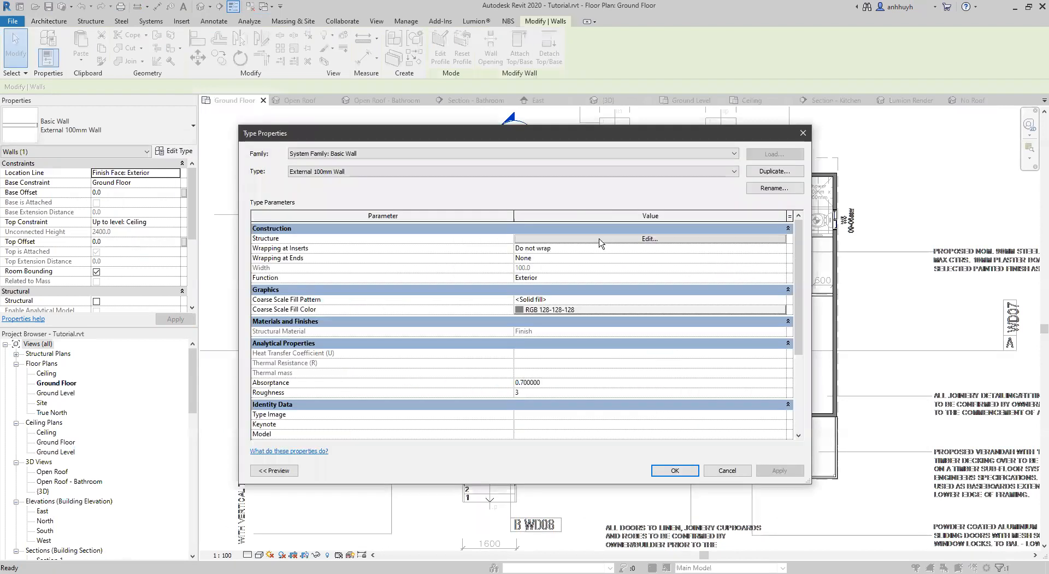
{"action": "left_click", "coordinate": [538, 238]}
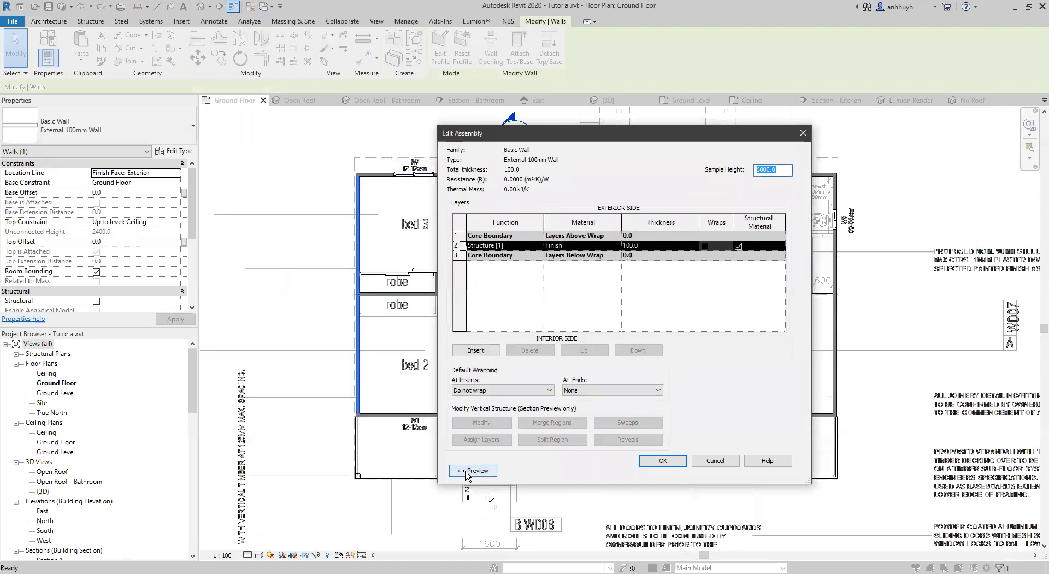
{"action": "left_click", "coordinate": [471, 471]}
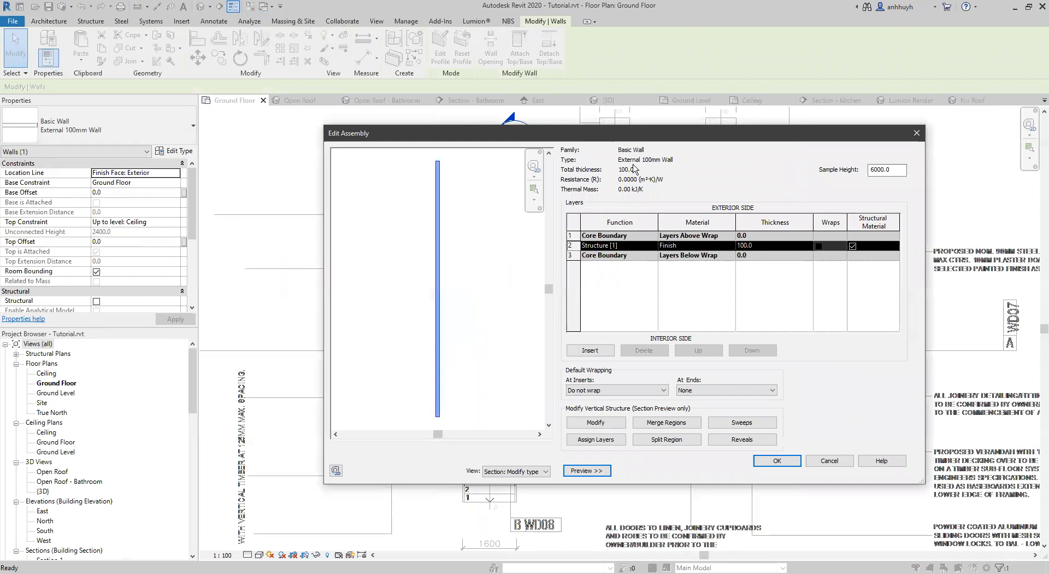
{"action": "left_click", "coordinate": [477, 471]}
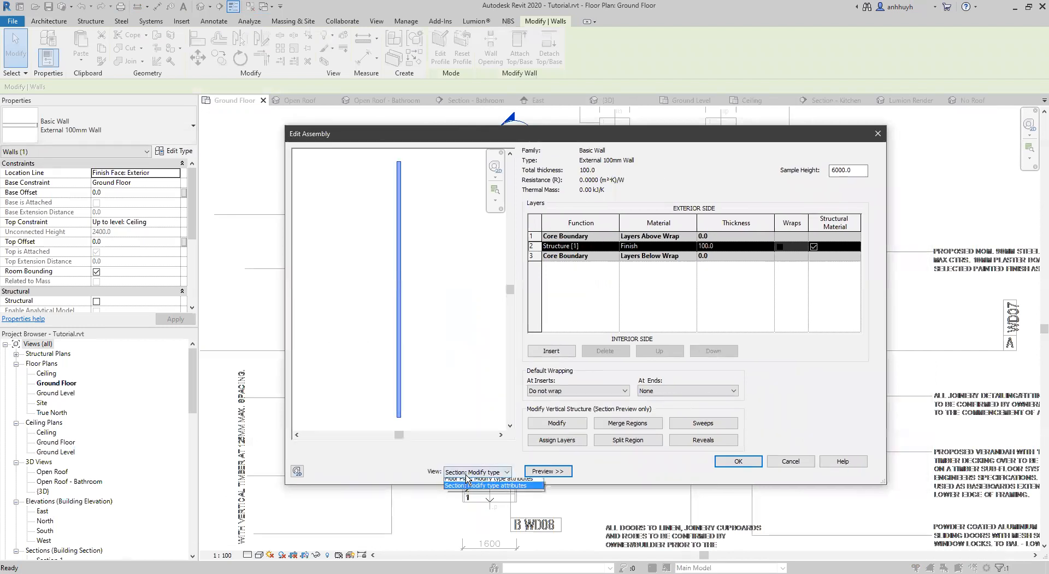
{"action": "left_click", "coordinate": [460, 490]}
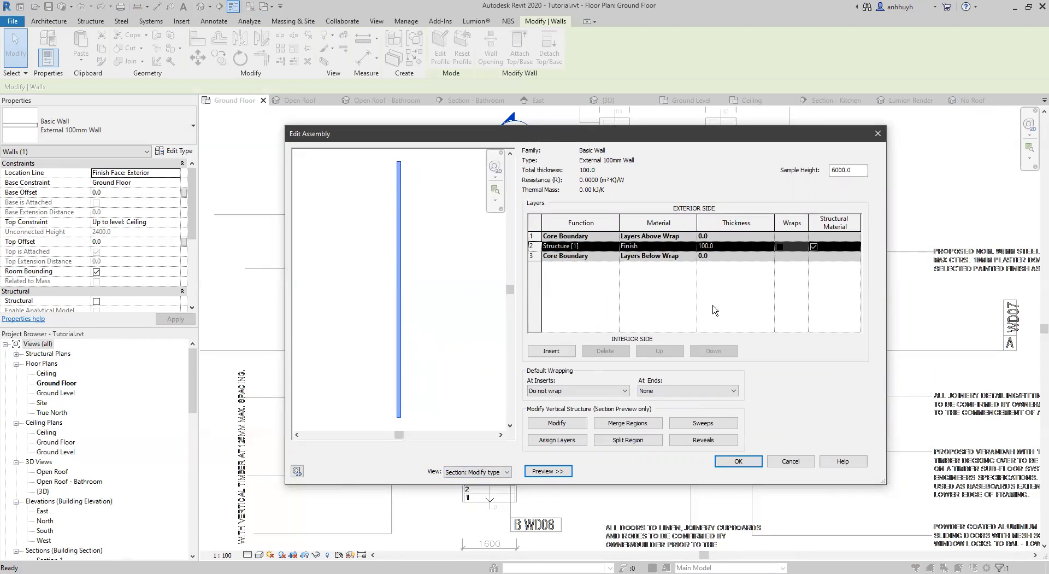
Open the wall type's sweeps and load the Cladding.rfa profile from the 05 General detailing folder.
{"action": "left_click", "coordinate": [693, 424]}
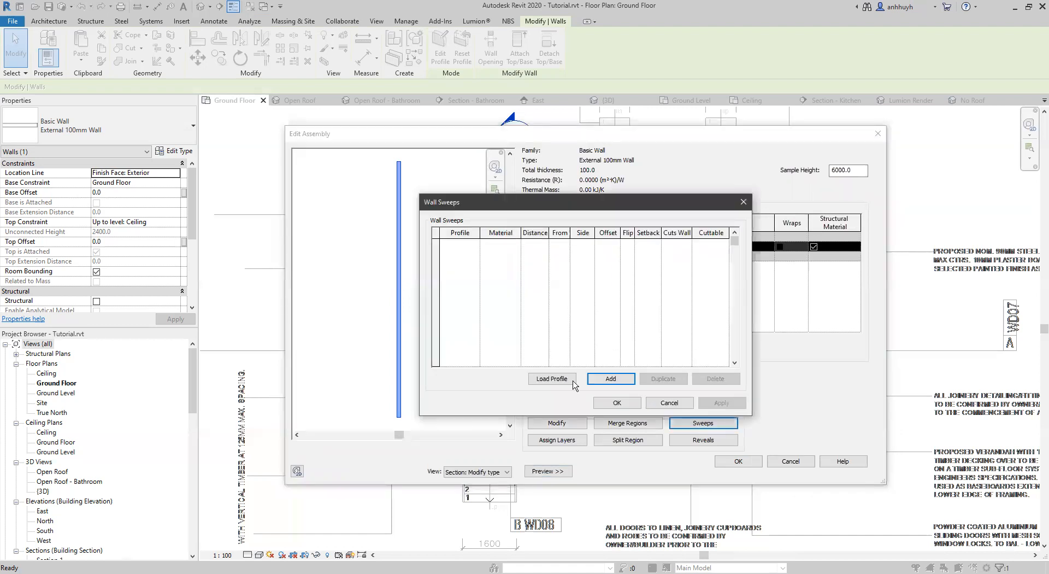
{"action": "left_click", "coordinate": [571, 375]}
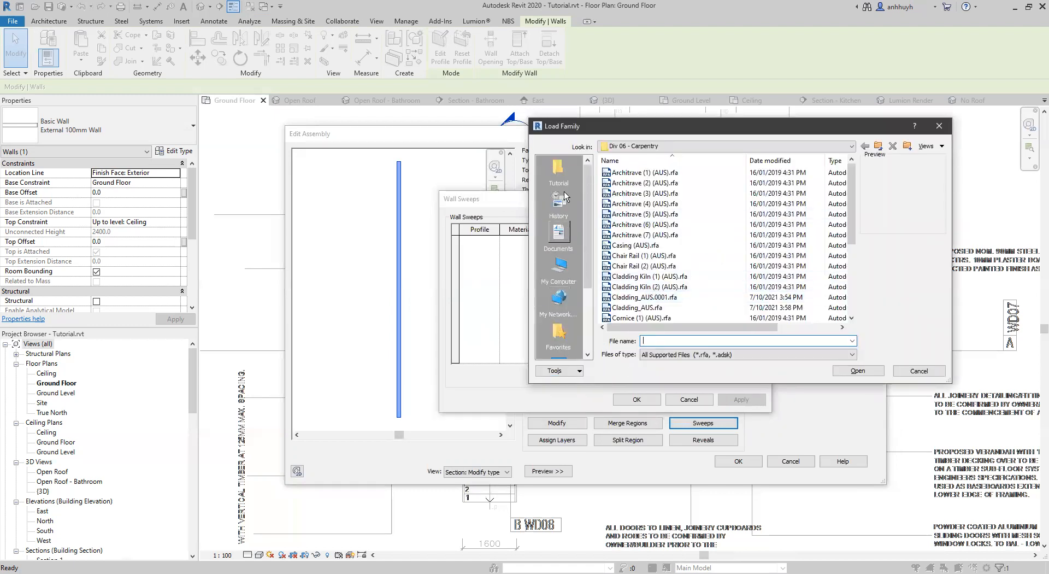
{"action": "left_click", "coordinate": [558, 172]}
{"action": "double_click", "coordinate": [637, 217]}
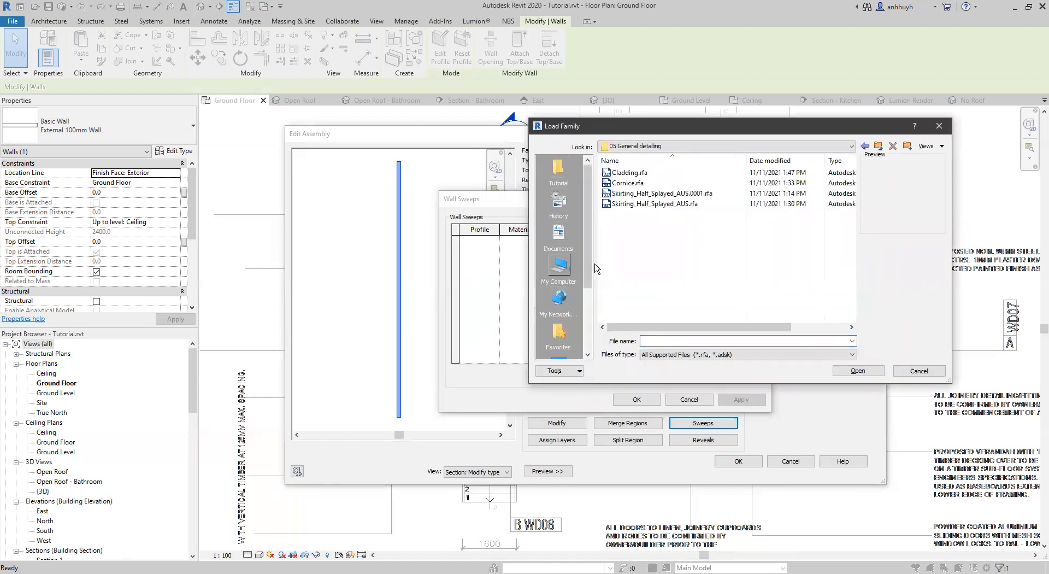
{"action": "left_click", "coordinate": [628, 172]}
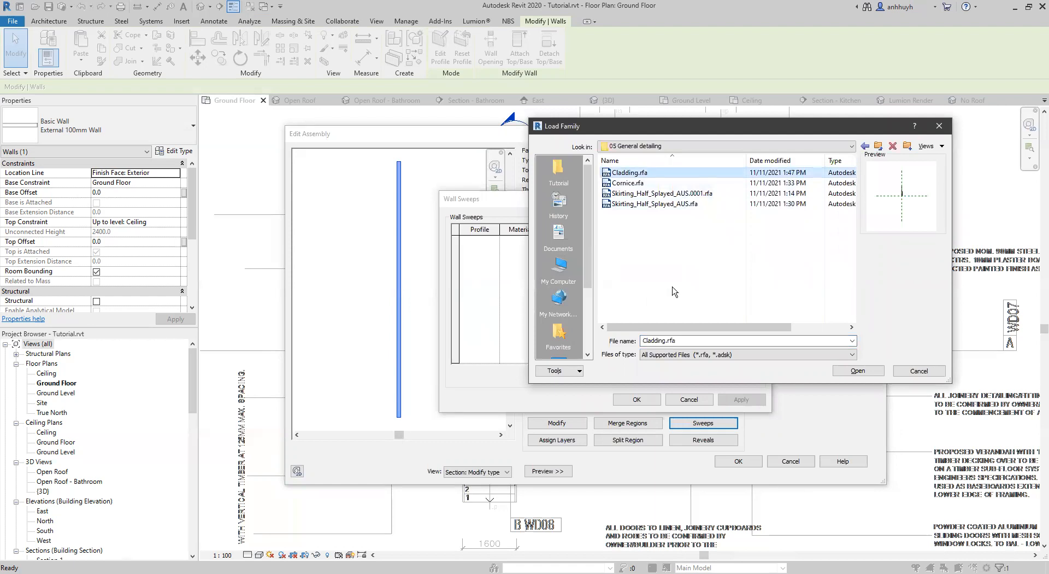
{"action": "left_click", "coordinate": [859, 371]}
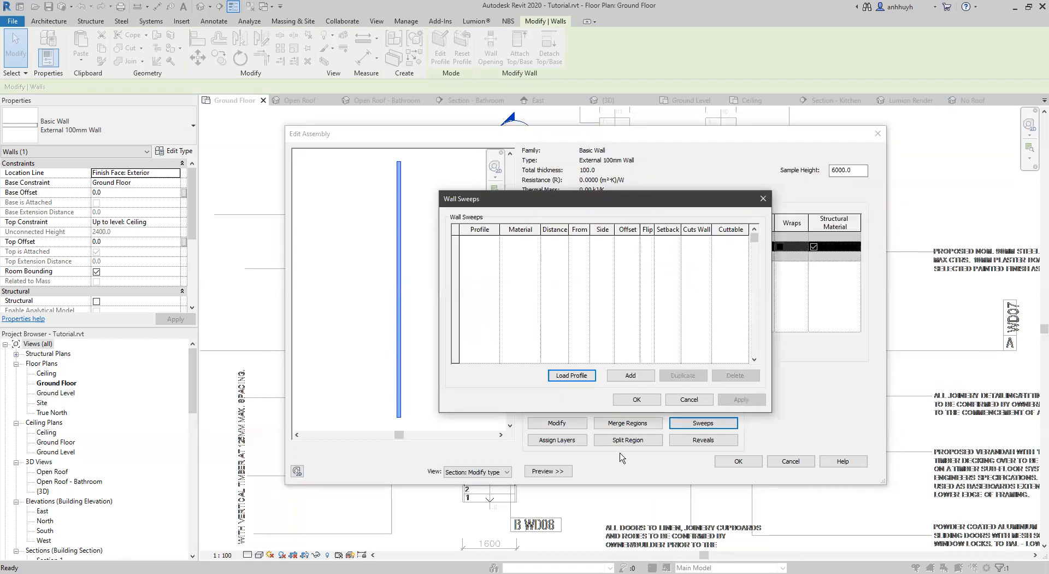
Add a wall sweep to the External 100mm Wall type and set its profile to Cladding.
{"action": "left_click", "coordinate": [631, 375]}
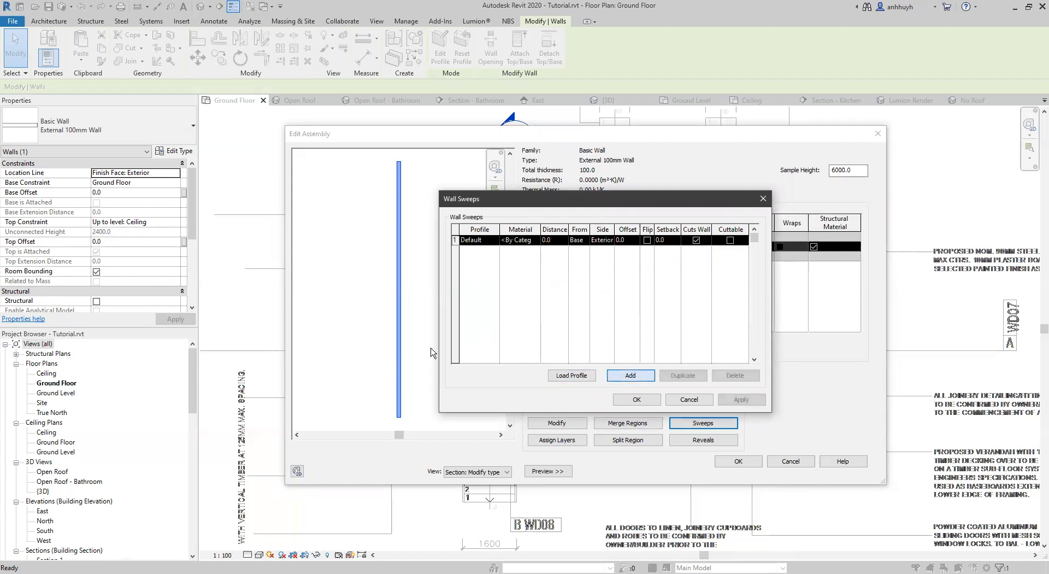
{"action": "left_click", "coordinate": [482, 241]}
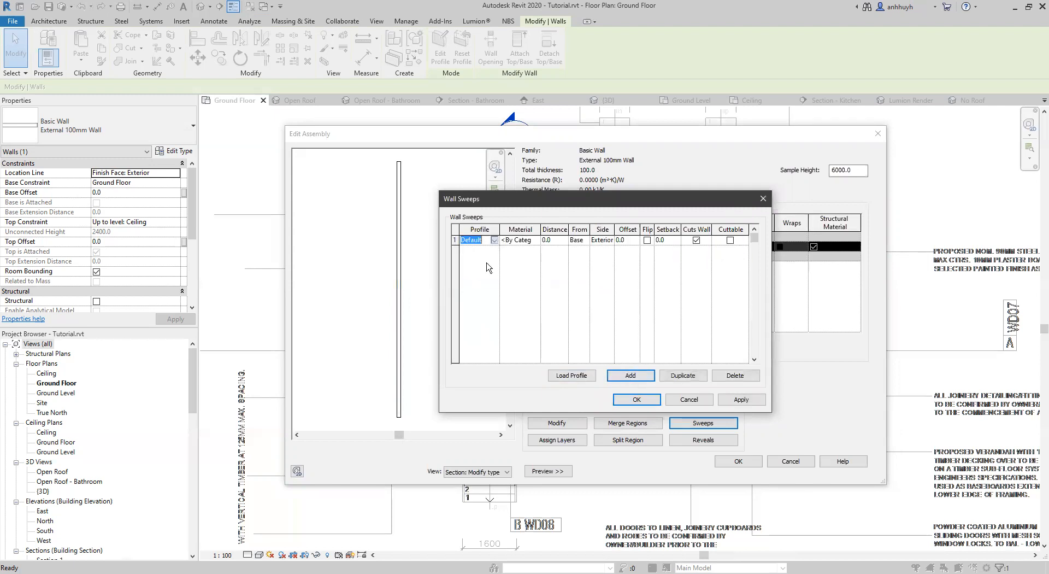
{"action": "left_click", "coordinate": [489, 267]}
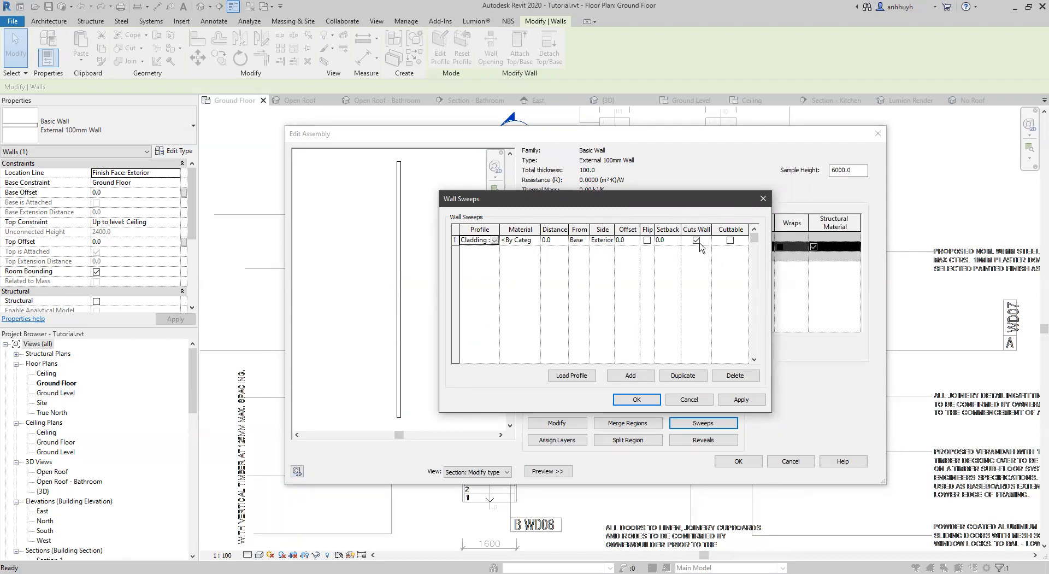
Make the Cladding wall sweep cuttable and apply it to the External 100mm Wall assembly.
{"action": "left_click", "coordinate": [730, 241]}
{"action": "left_click", "coordinate": [734, 400]}
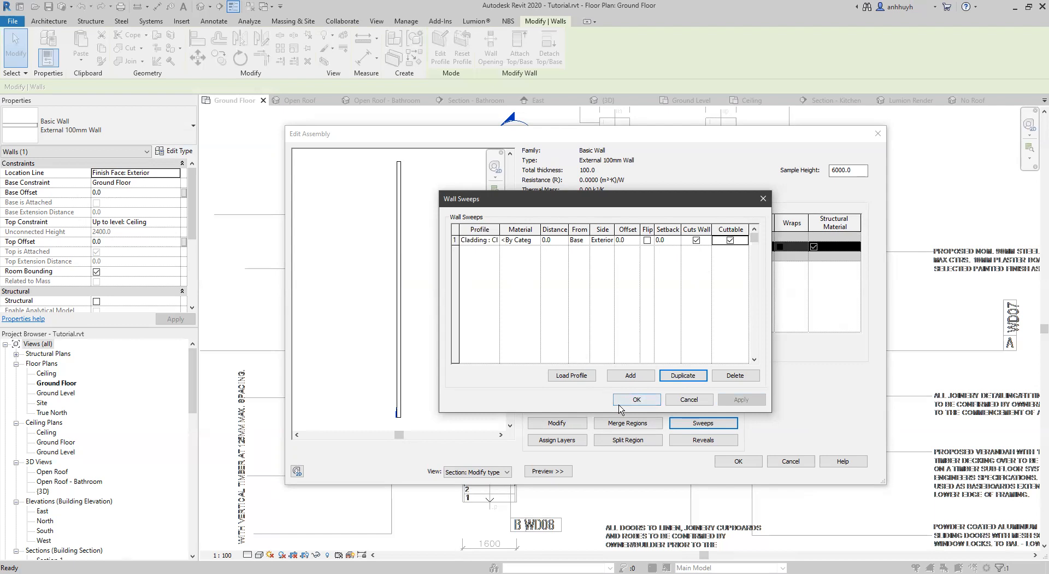
{"action": "left_click", "coordinate": [637, 400]}
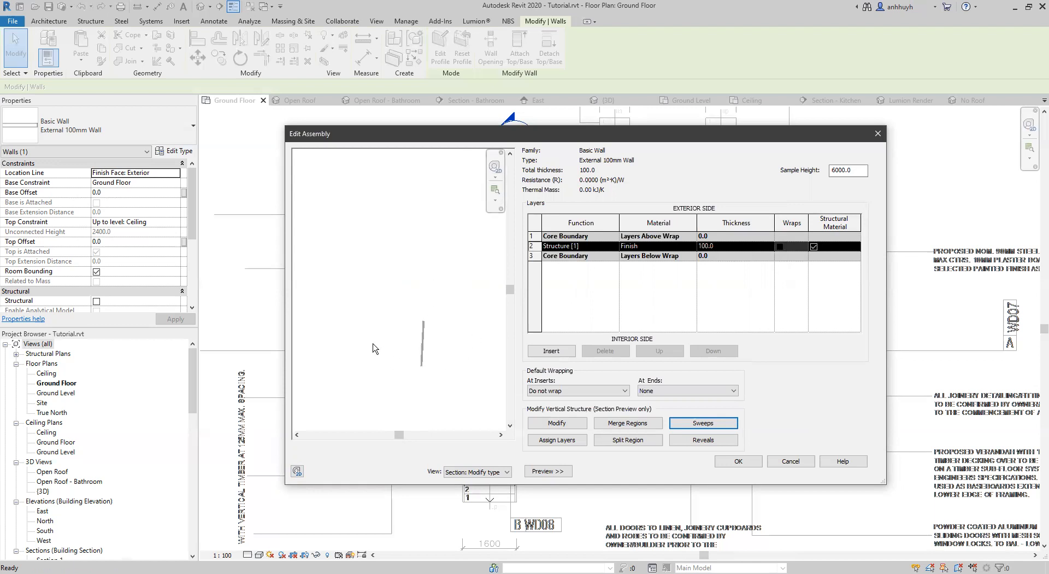
{"action": "scroll", "coordinate": [458, 317], "scroll_direction": "down", "scroll_amount": 2}
{"action": "middle_click_drag", "start_coordinate": [461, 309], "coordinate": [406, 353]}
Duplicate the Cladding sweep in the wall type's sweep list until there are twelve entries.
{"action": "left_click", "coordinate": [704, 423]}
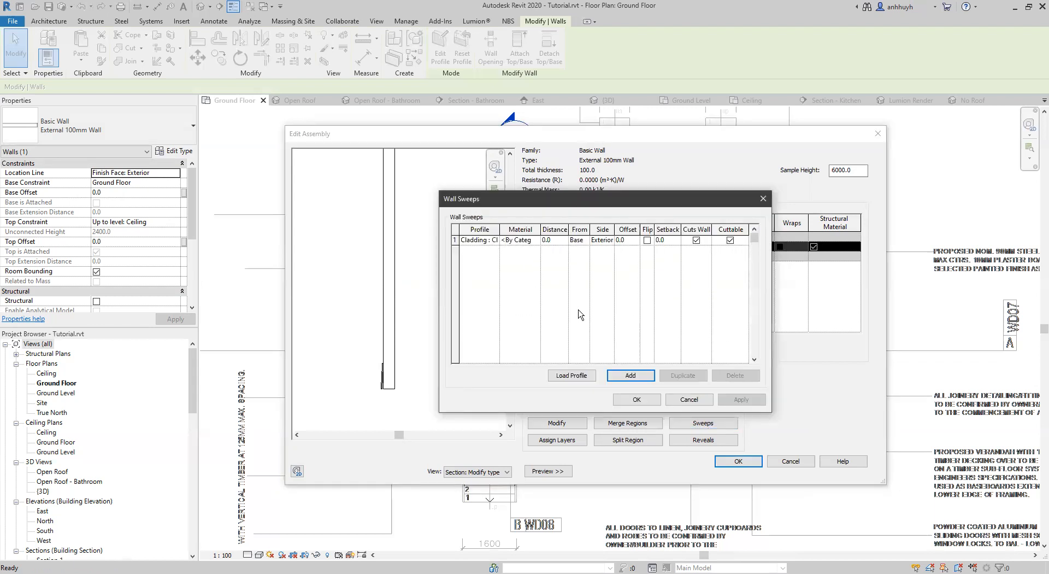
{"action": "left_click", "coordinate": [490, 242]}
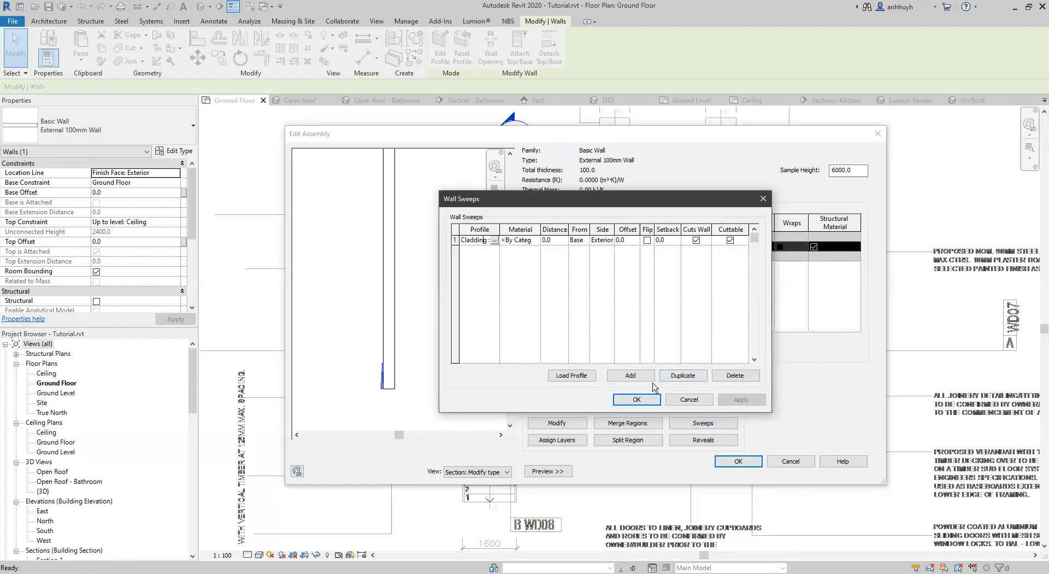
{"action": "left_click", "coordinate": [676, 375]}
{"action": "left_click", "coordinate": [676, 375]}
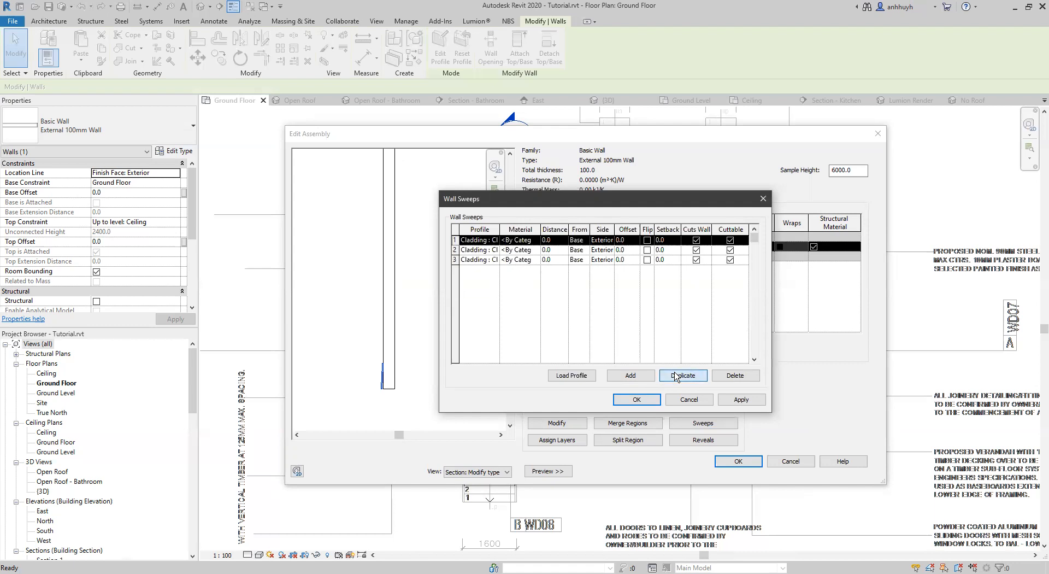
{"action": "left_click", "coordinate": [677, 375]}
{"action": "left_click", "coordinate": [677, 376]}
{"action": "left_click", "coordinate": [676, 376]}
{"action": "left_click", "coordinate": [676, 375]}
{"action": "left_click", "coordinate": [677, 376]}
{"action": "left_click", "coordinate": [677, 376]}
{"action": "left_click", "coordinate": [676, 375]}
{"action": "left_click", "coordinate": [677, 375]}
{"action": "left_click", "coordinate": [677, 375]}
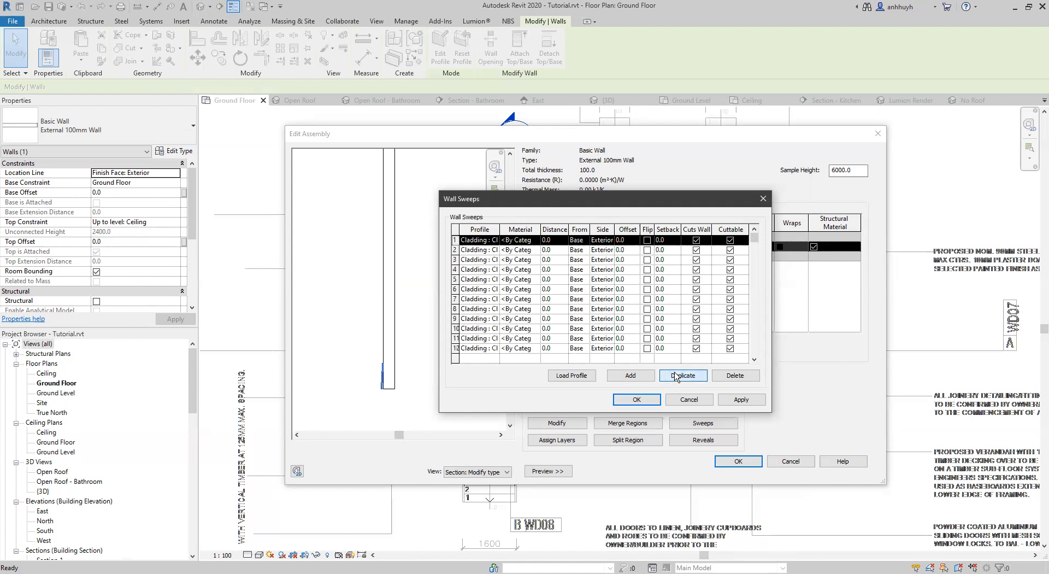
Set the distance of the eleventh Cladding sweep to 205 mm from the base and accept the sweeps.
{"action": "left_click", "coordinate": [549, 339]}
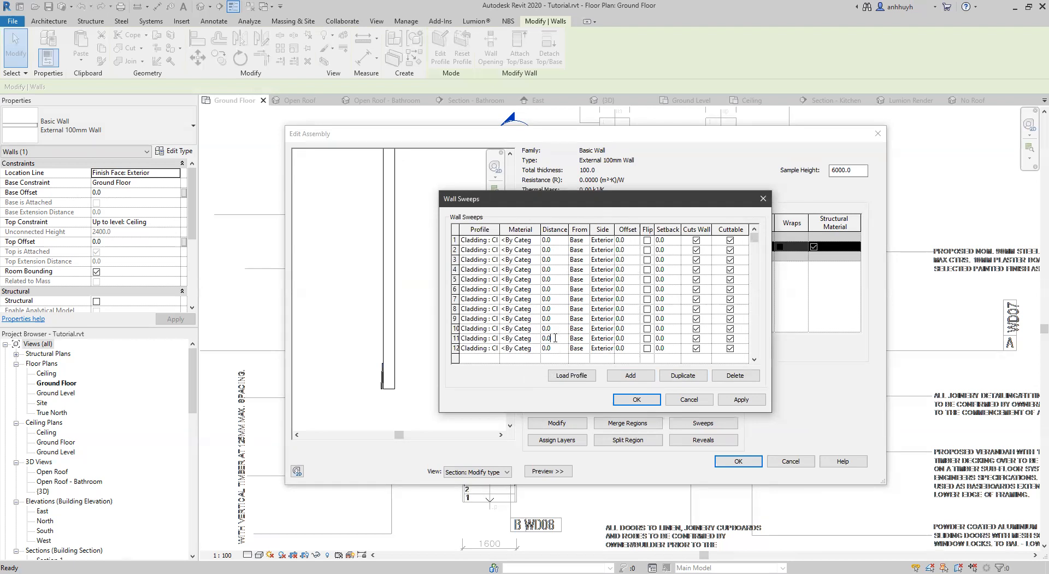
{"action": "left_click_drag", "start_coordinate": [555, 338], "coordinate": [493, 335]}
{"action": "key", "text": "Tab"}
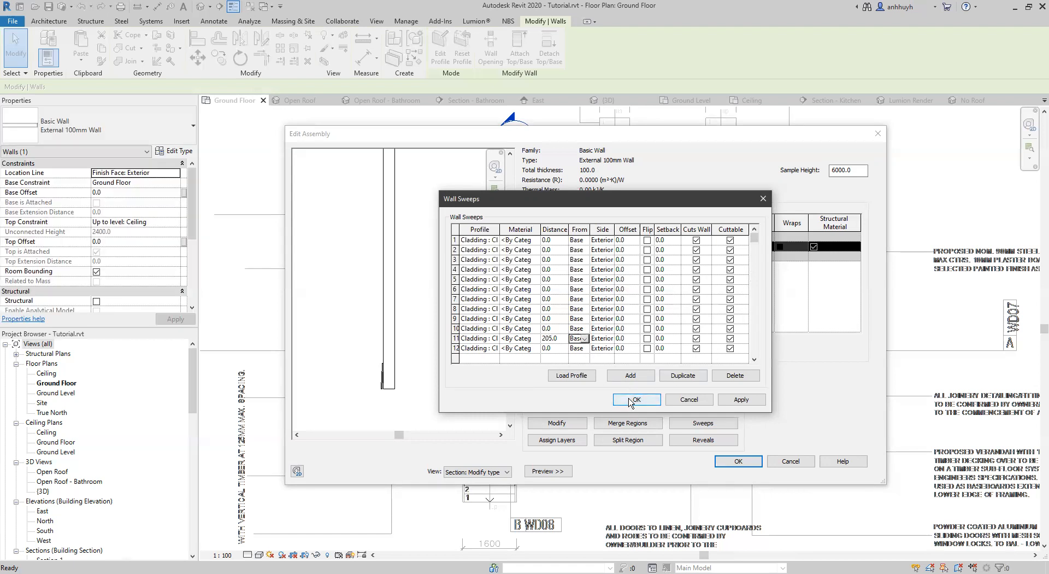
{"action": "left_click", "coordinate": [619, 403]}
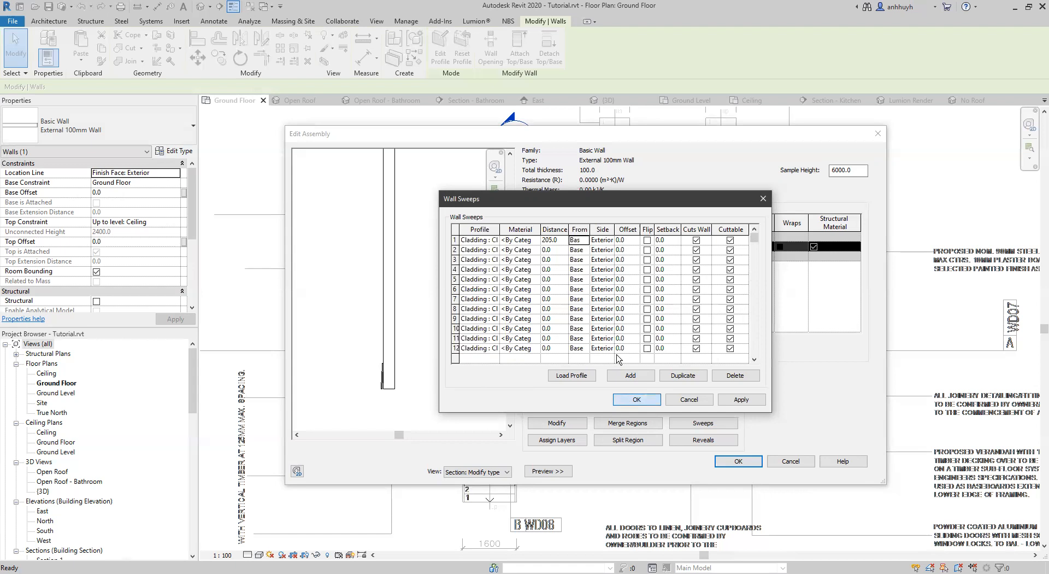
{"action": "left_click", "coordinate": [635, 345]}
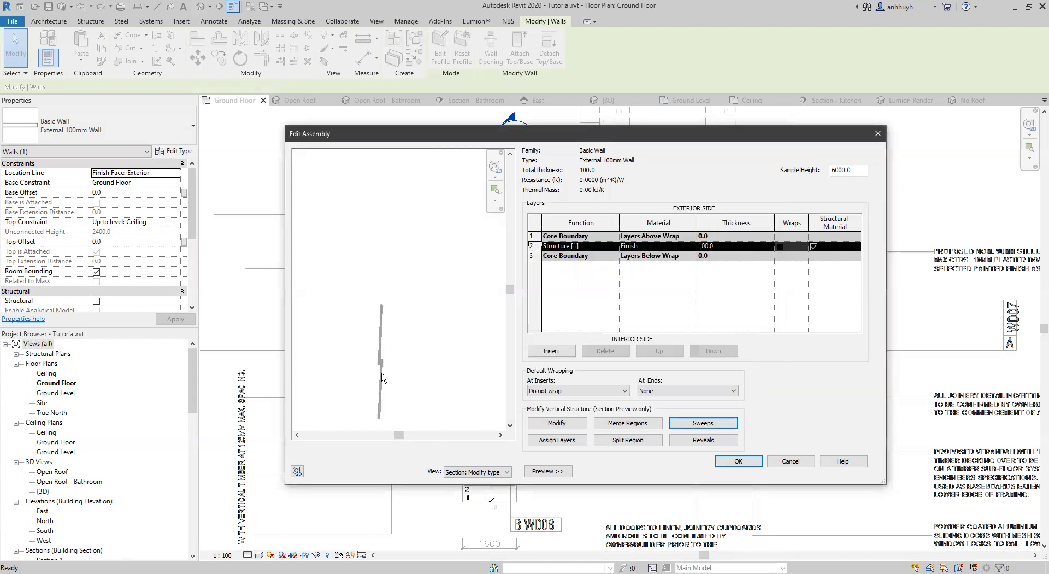
Examine in the section preview how the two tilted cladding boards overlap at the base of the wall.
{"action": "middle_click_drag", "start_coordinate": [415, 345], "coordinate": [450, 321]}
{"action": "scroll", "coordinate": [447, 332], "scroll_direction": "up", "scroll_amount": 3}
{"action": "scroll", "coordinate": [416, 315], "scroll_direction": "down", "scroll_amount": 3}
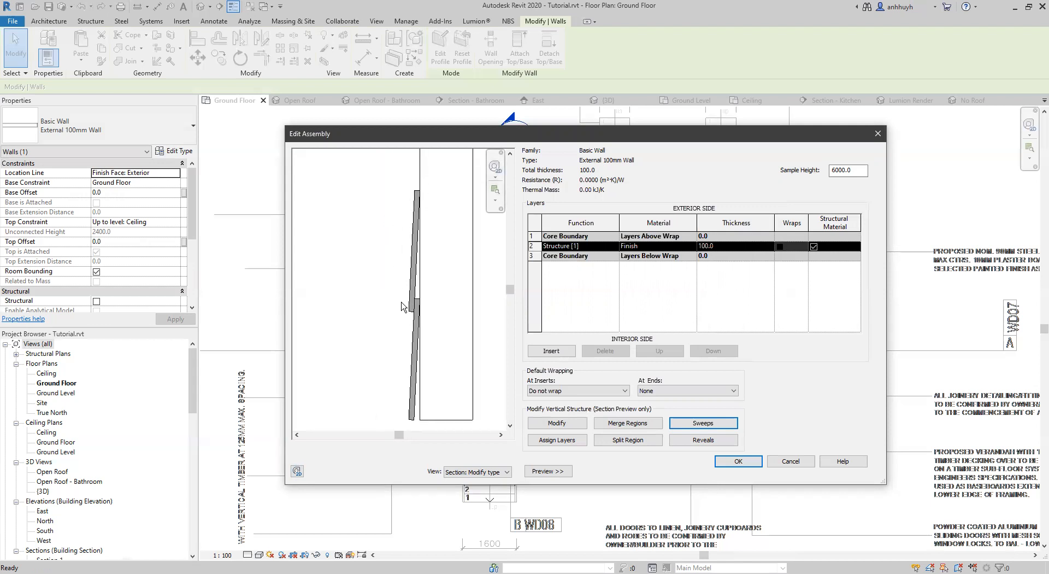
{"action": "scroll", "coordinate": [416, 308], "scroll_direction": "up", "scroll_amount": 2}
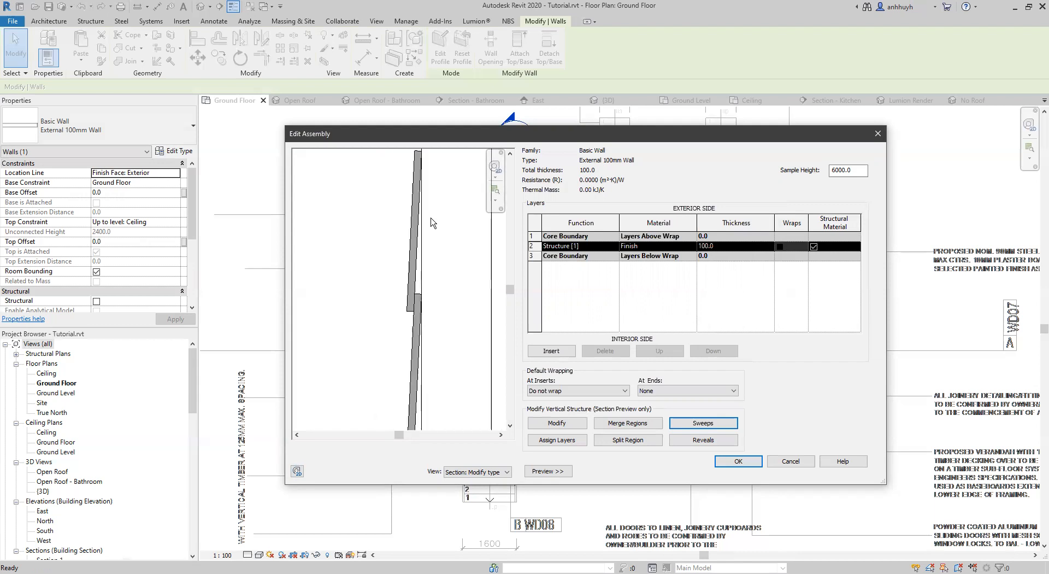
{"action": "scroll", "coordinate": [423, 305], "scroll_direction": "up", "scroll_amount": 3}
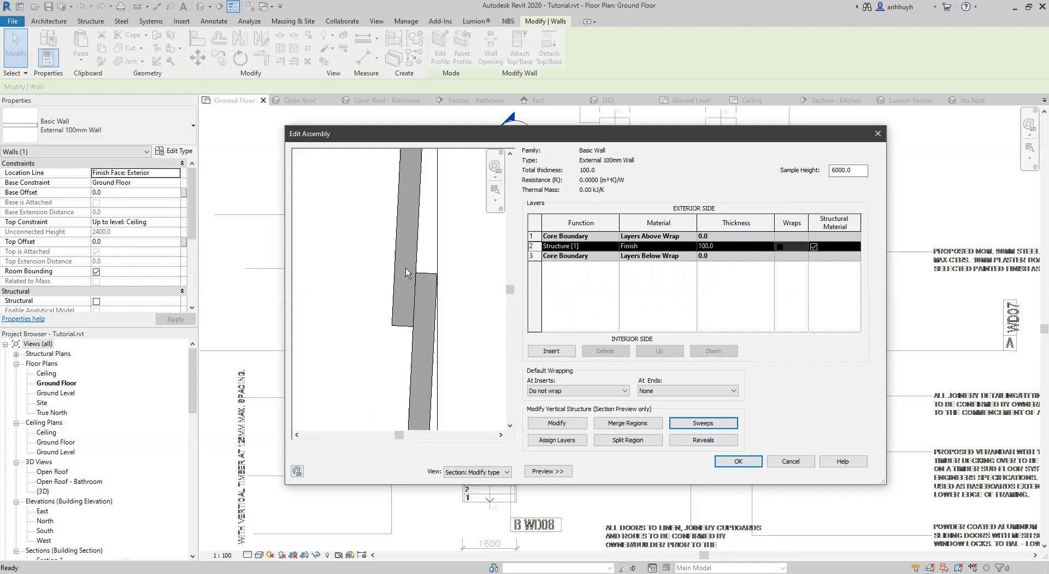
{"action": "scroll", "coordinate": [410, 313], "scroll_direction": "down", "scroll_amount": 4}
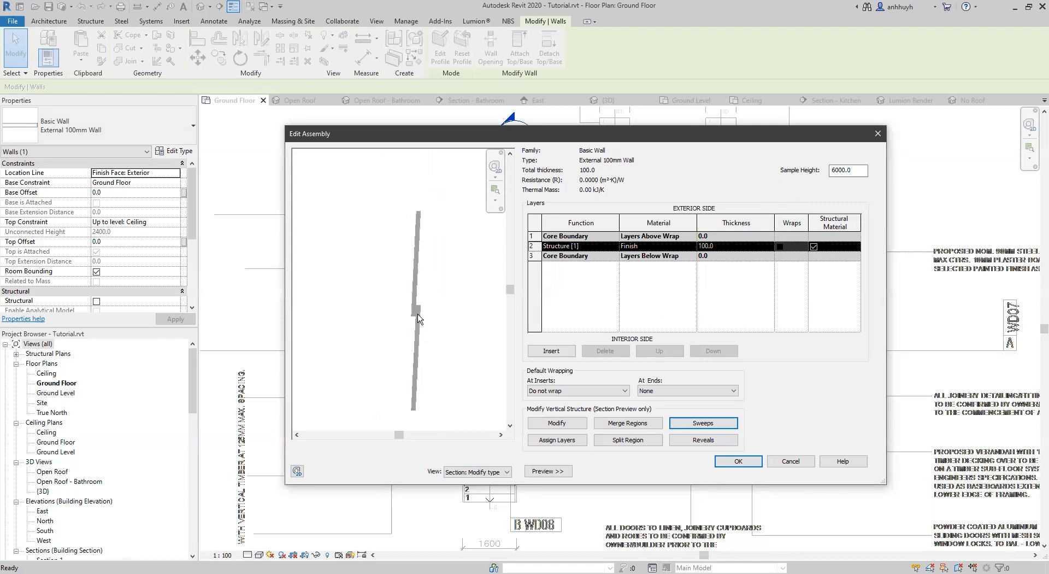
{"action": "middle_click_drag", "start_coordinate": [440, 319], "coordinate": [393, 336]}
{"action": "scroll", "coordinate": [409, 323], "scroll_direction": "down", "scroll_amount": 1}
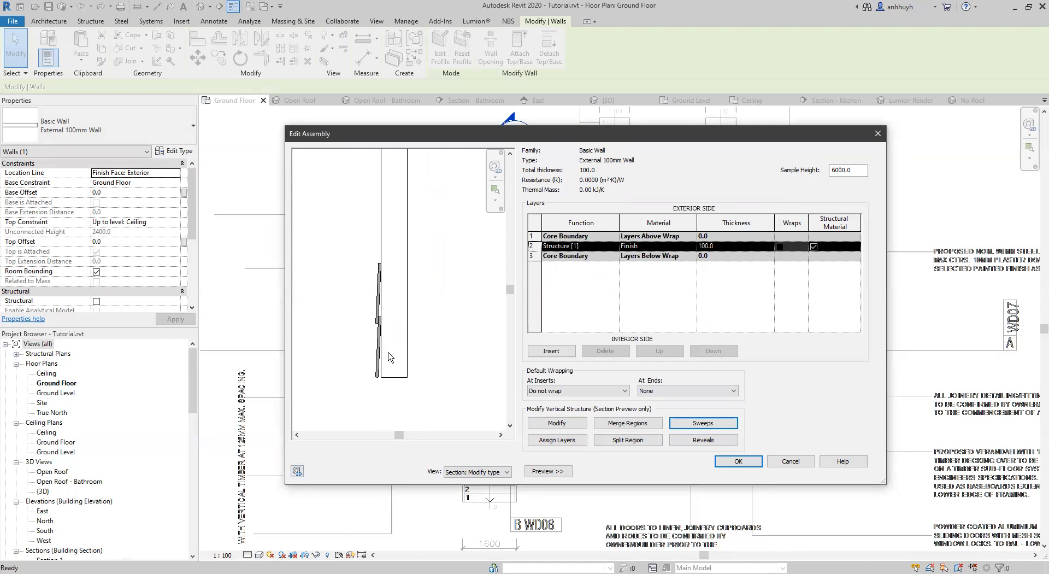
{"action": "scroll", "coordinate": [389, 294], "scroll_direction": "down", "scroll_amount": 2}
{"action": "middle_click_drag", "start_coordinate": [400, 297], "coordinate": [408, 374]}
{"action": "scroll", "coordinate": [404, 328], "scroll_direction": "down", "scroll_amount": 2}
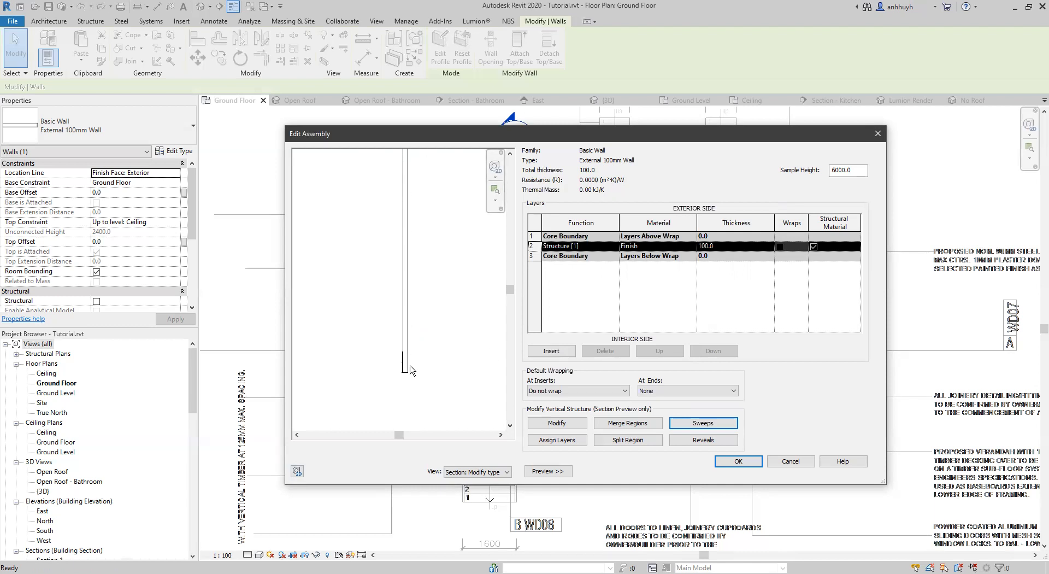
{"action": "scroll", "coordinate": [408, 369], "scroll_direction": "up", "scroll_amount": 2}
{"action": "mouse_move", "coordinate": [394, 385]}
{"action": "middle_mouse_down"}
{"action": "mouse_move", "coordinate": [390, 335]}
{"action": "mouse_move", "coordinate": [405, 342]}
{"action": "mouse_move", "coordinate": [403, 403]}
{"action": "middle_mouse_up"}
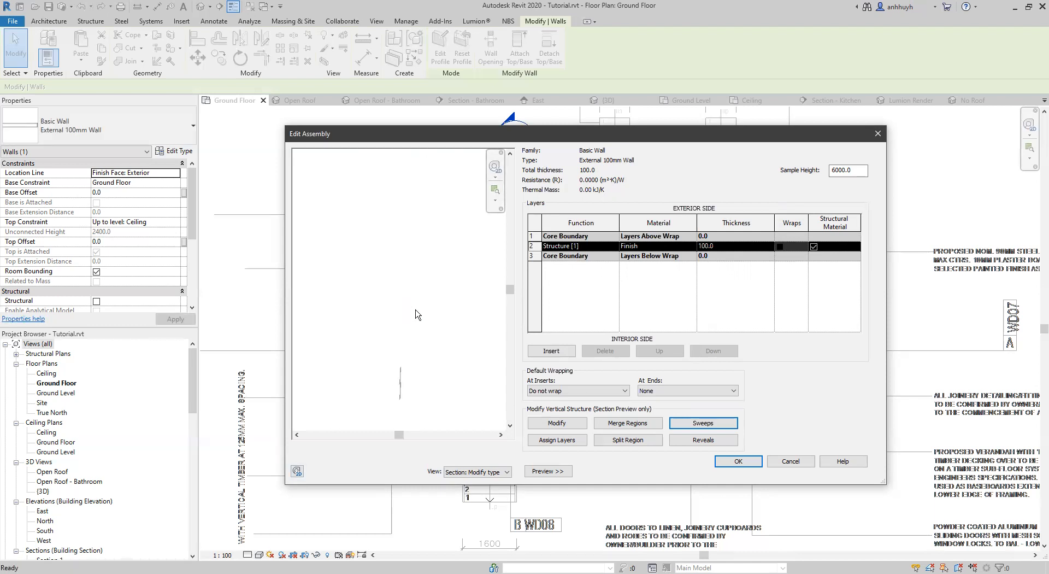
Try to accept the wall structure with the duplicated sweeps, and reopen it with its section preview shown.
{"action": "left_click", "coordinate": [731, 463]}
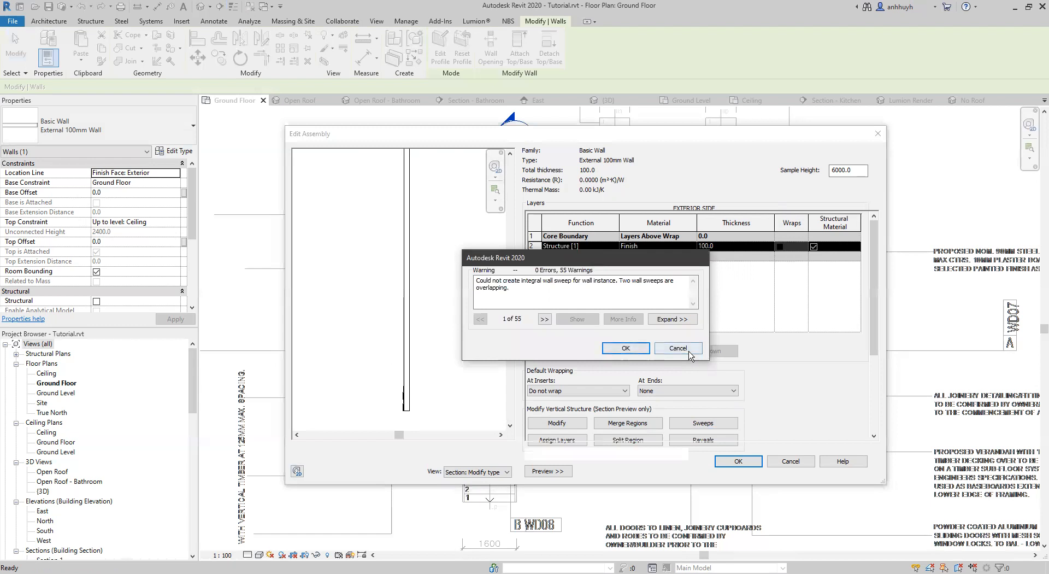
{"action": "left_click", "coordinate": [724, 239]}
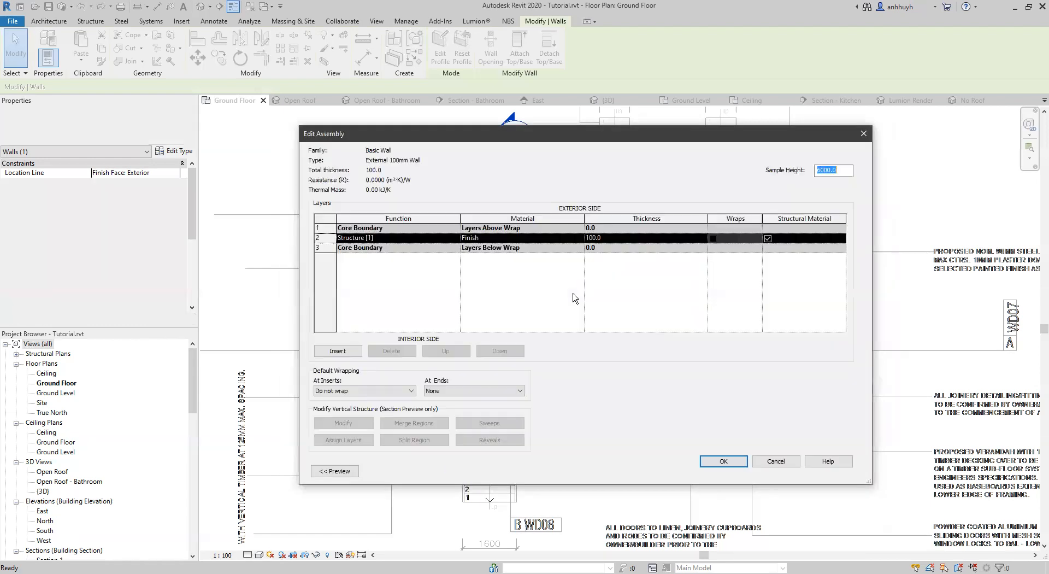
{"action": "left_click", "coordinate": [333, 470]}
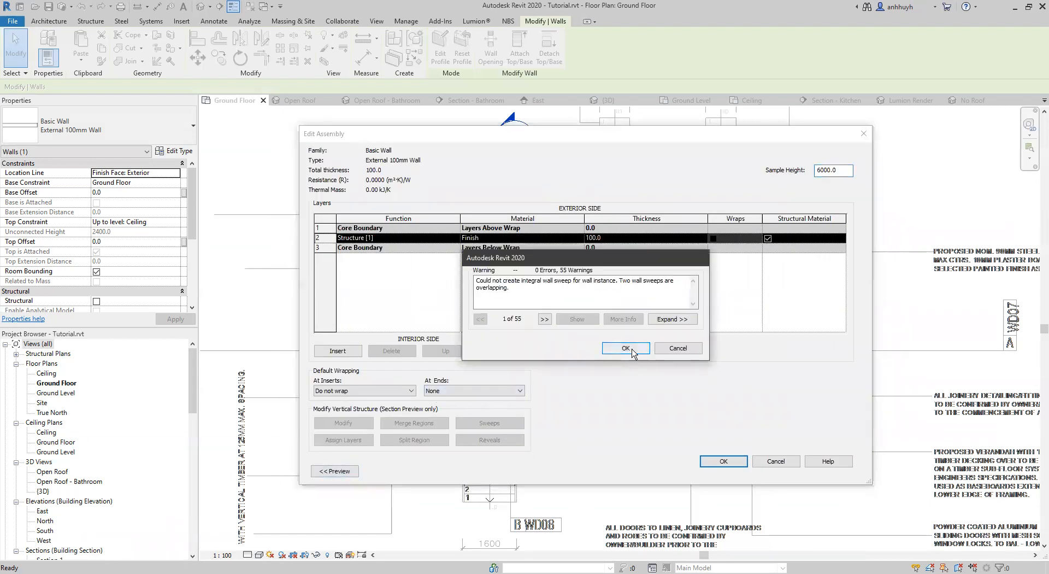
{"action": "left_click", "coordinate": [626, 348]}
Delete the surplus zero-distance Cladding sweeps, keeping one at 0 and one at 205 mm, and accept the wall structure.
{"action": "left_click", "coordinate": [604, 423]}
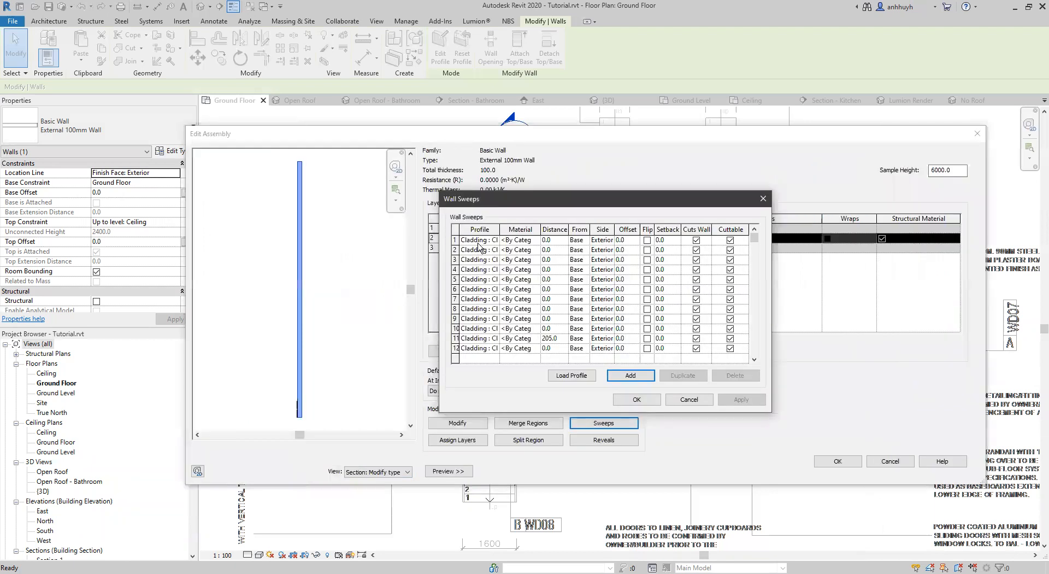
{"action": "left_click", "coordinate": [477, 241]}
{"action": "left_click", "coordinate": [730, 375]}
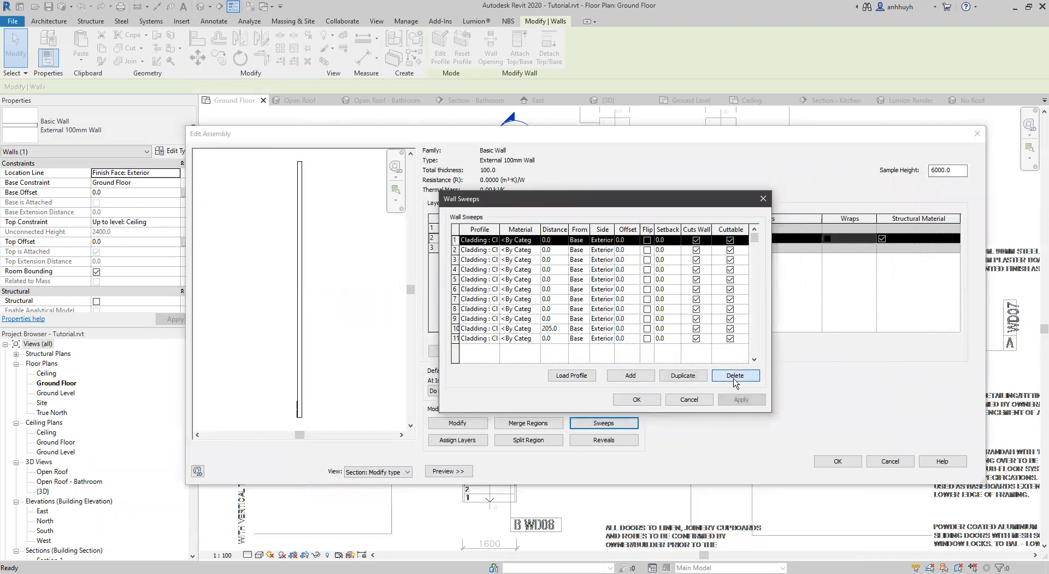
{"action": "left_click", "coordinate": [731, 376]}
{"action": "left_click", "coordinate": [731, 376]}
{"action": "left_click", "coordinate": [732, 377]}
{"action": "left_click", "coordinate": [733, 377]}
{"action": "left_click", "coordinate": [732, 377]}
{"action": "left_click", "coordinate": [734, 379]}
{"action": "left_click", "coordinate": [735, 381]}
{"action": "left_click", "coordinate": [735, 377]}
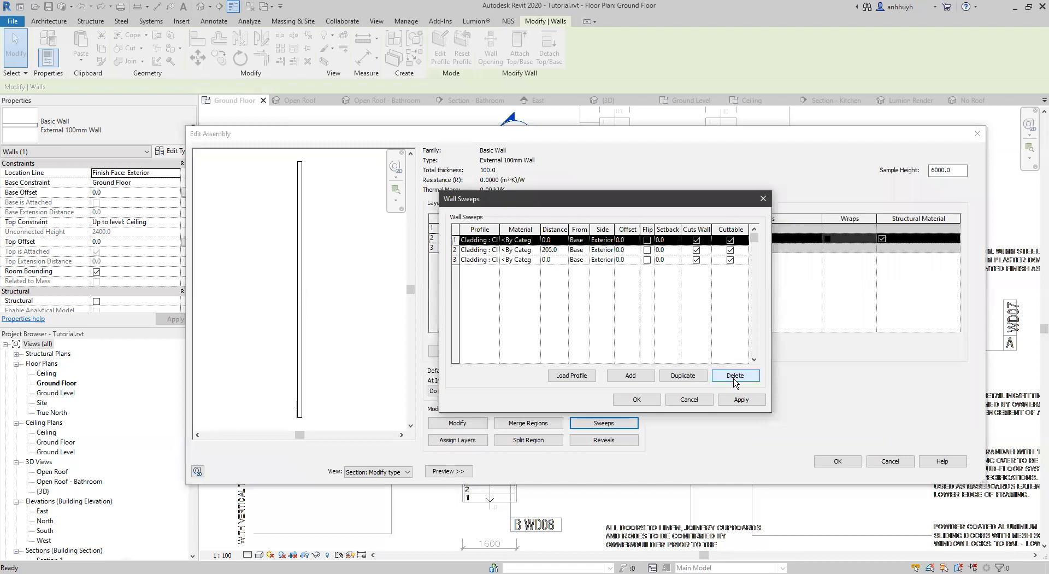
{"action": "left_click", "coordinate": [735, 377]}
{"action": "key", "text": "Return"}
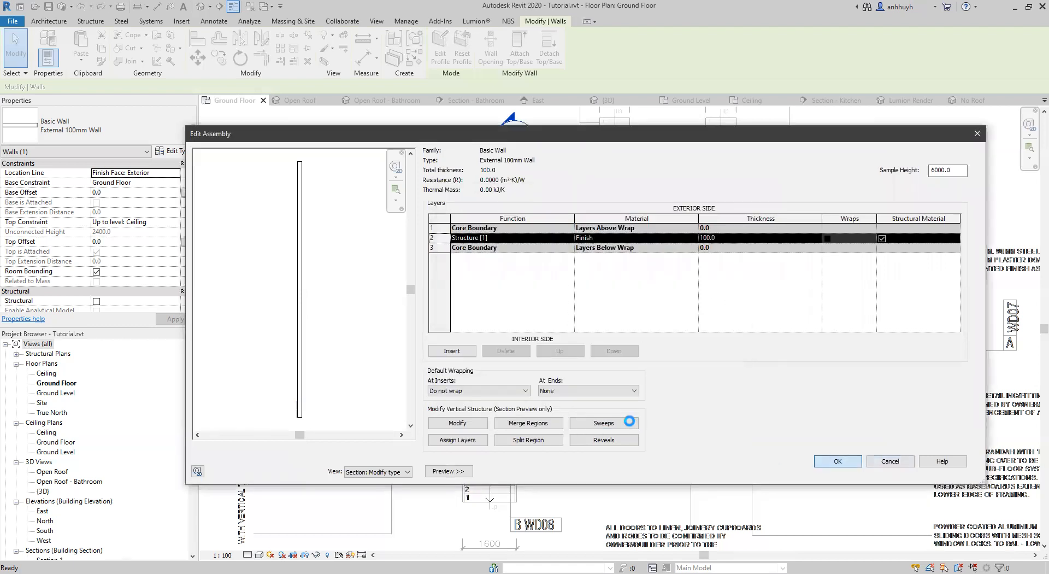
{"action": "left_click", "coordinate": [838, 461]}
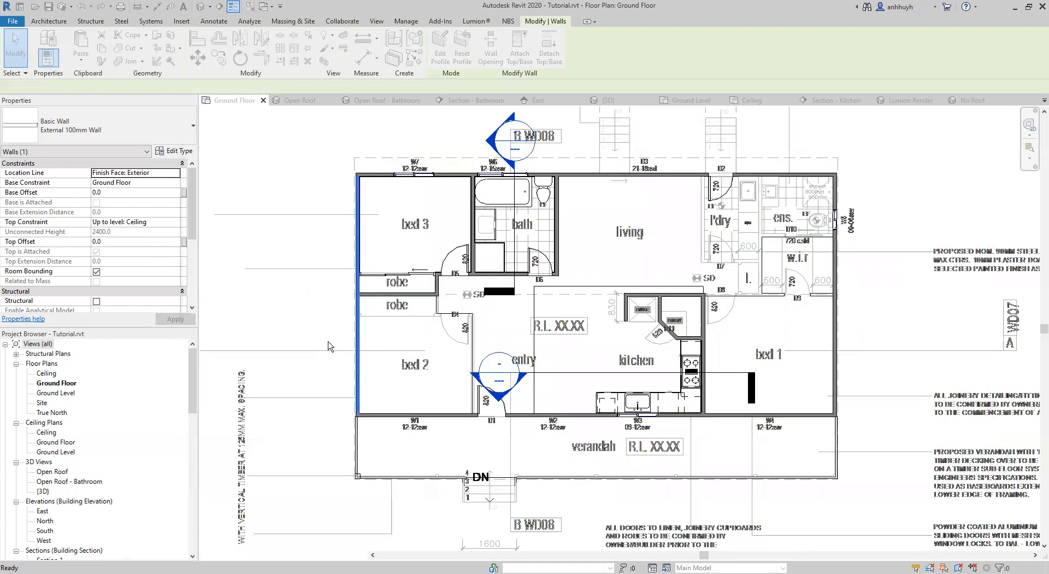
Inspect the two cladding boards along the base of the gable-end external wall in the default 3D view.
{"action": "left_click", "coordinate": [322, 315]}
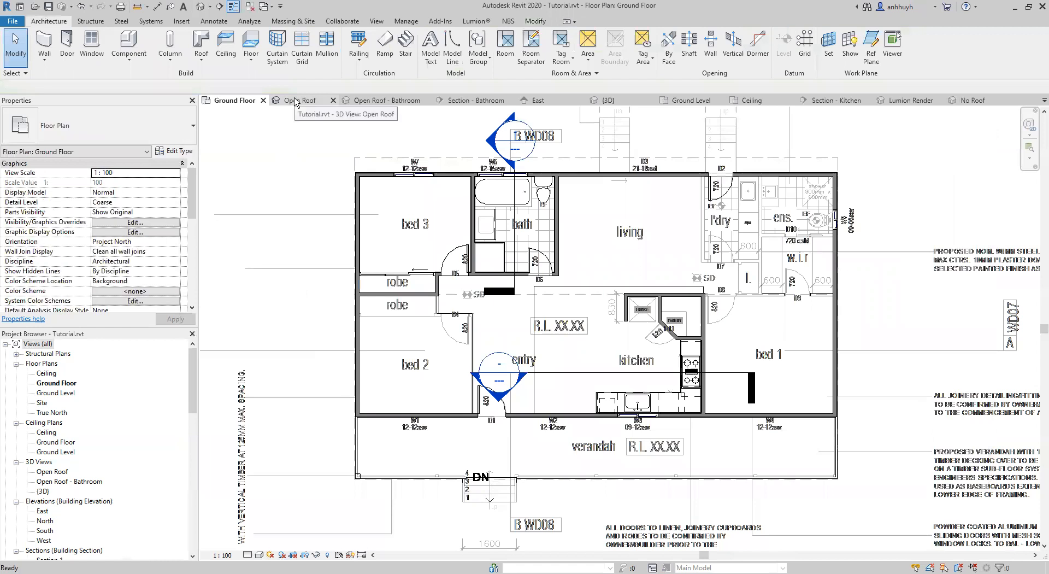
{"action": "left_click", "coordinate": [295, 102]}
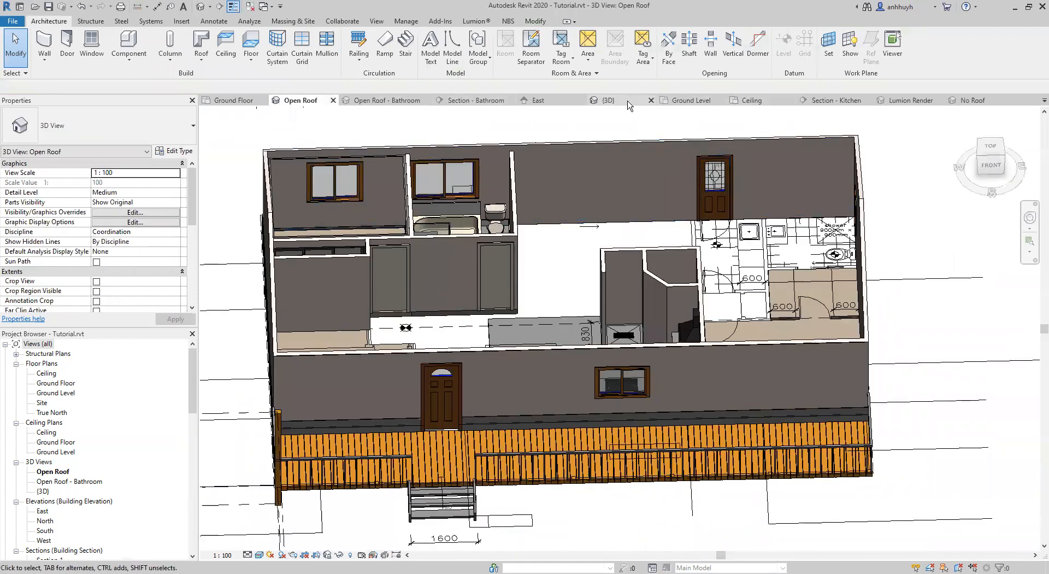
{"action": "left_click", "coordinate": [608, 100]}
{"action": "middle_click_drag", "start_coordinate": [414, 349], "coordinate": [500, 385]}
{"action": "scroll", "coordinate": [622, 373], "scroll_direction": "up", "scroll_amount": 2}
{"action": "scroll", "coordinate": [508, 386], "scroll_direction": "up", "scroll_amount": 1}
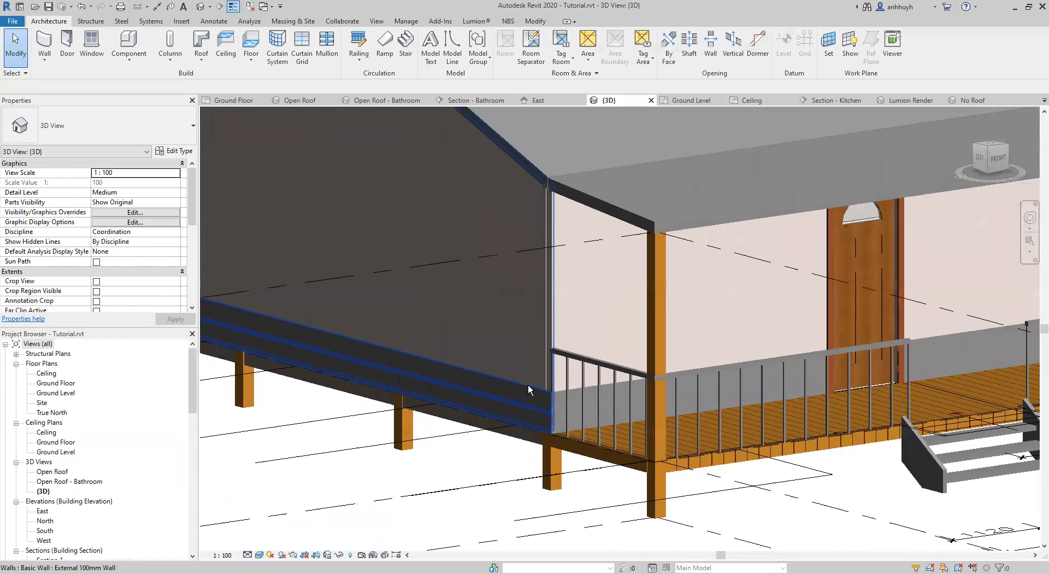
{"action": "middle_click_drag", "start_coordinate": [496, 375], "coordinate": [556, 413]}
{"action": "scroll", "coordinate": [553, 415], "scroll_direction": "down", "scroll_amount": 1}
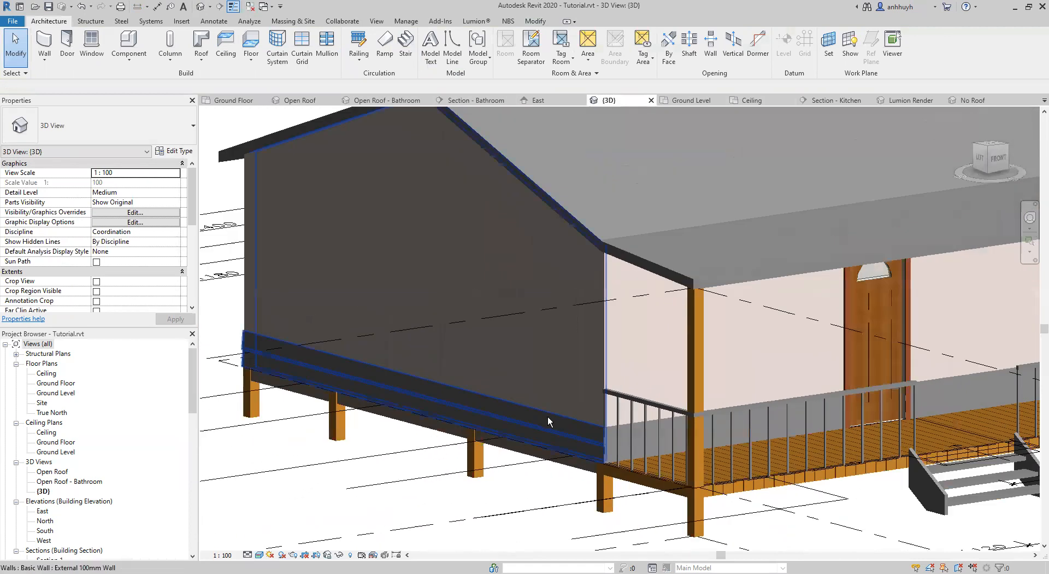
{"action": "middle_click_drag", "start_coordinate": [599, 245], "coordinate": [680, 333]}
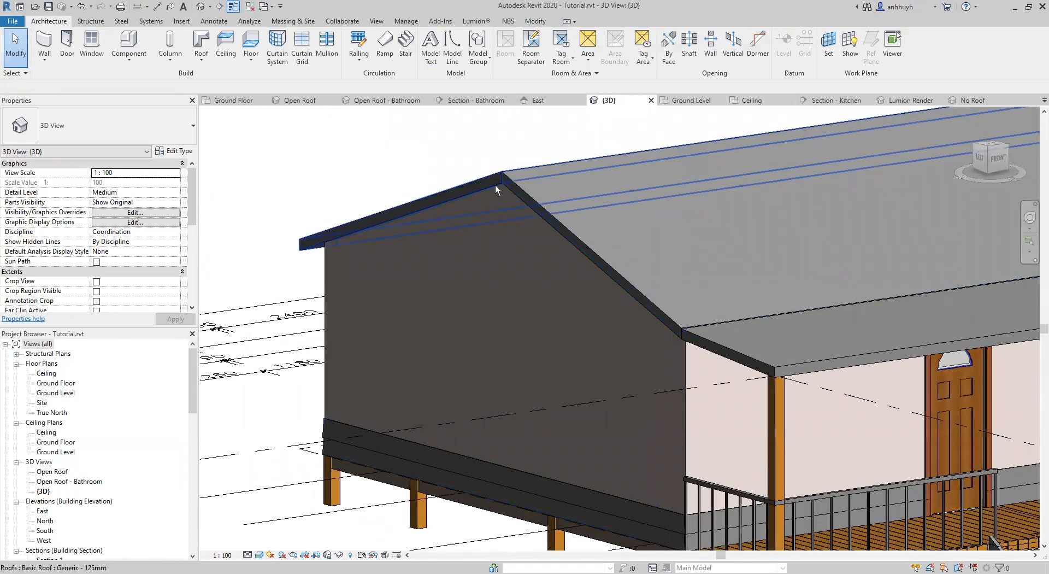
{"action": "middle_click_drag", "start_coordinate": [592, 393], "coordinate": [541, 351]}
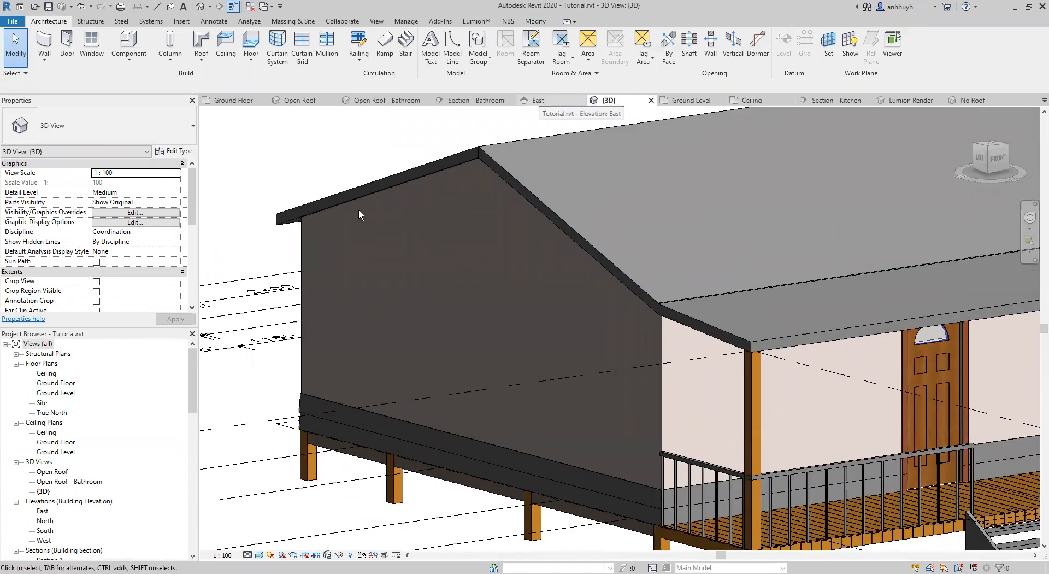
Measure the gable wall's height in the East elevation, from the underside of the roof ridge down to the Ground Floor level.
{"action": "double_click", "coordinate": [43, 512]}
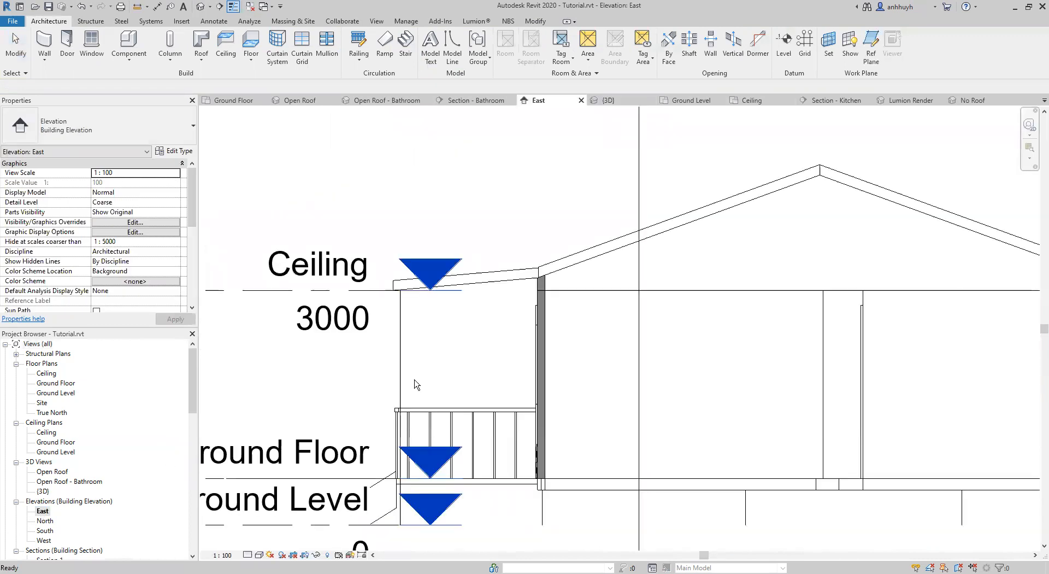
{"action": "middle_click_drag", "start_coordinate": [723, 410], "coordinate": [581, 395]}
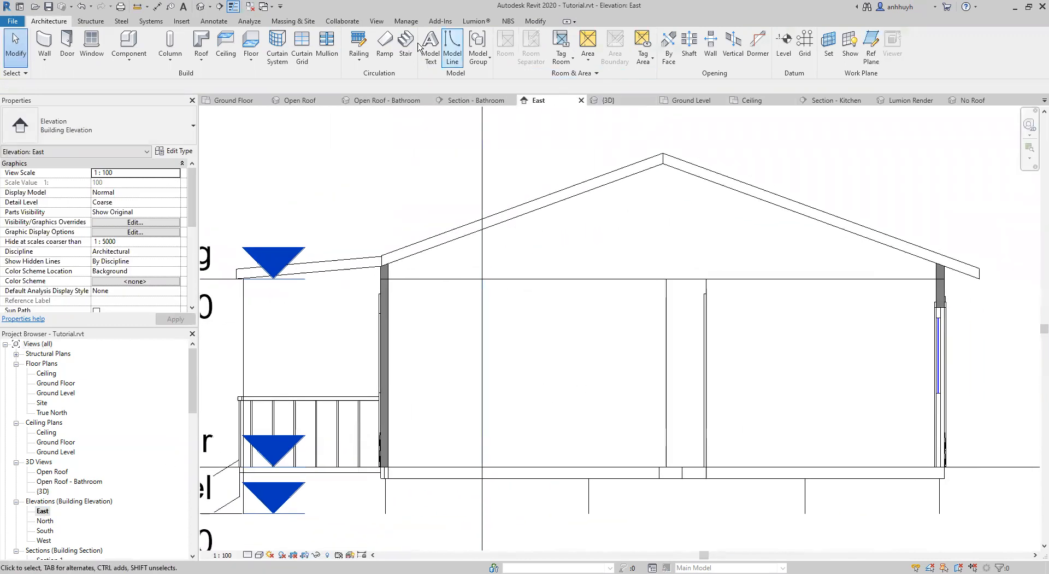
{"action": "left_click", "coordinate": [535, 21]}
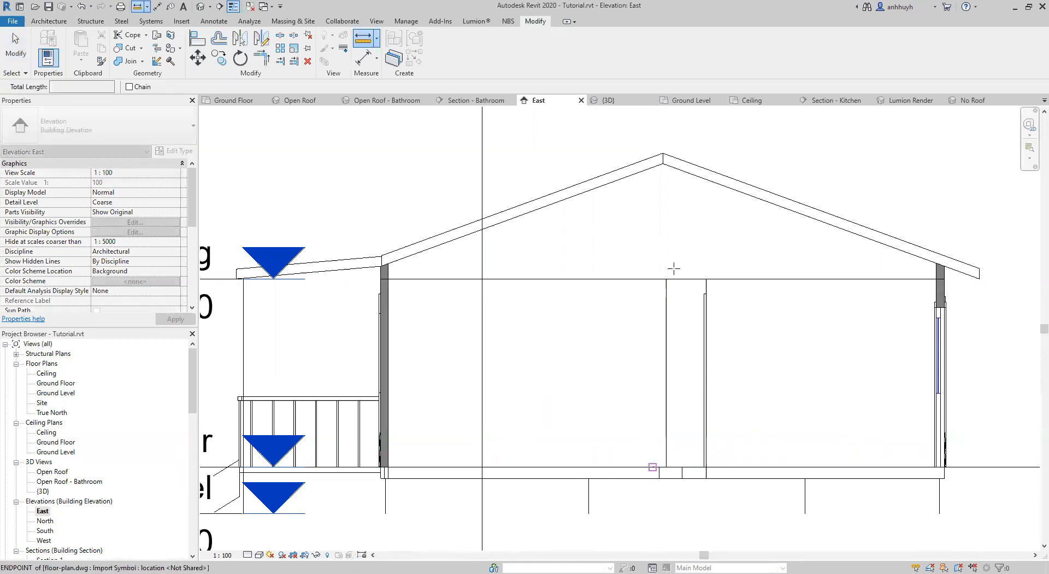
{"action": "left_click", "coordinate": [663, 163]}
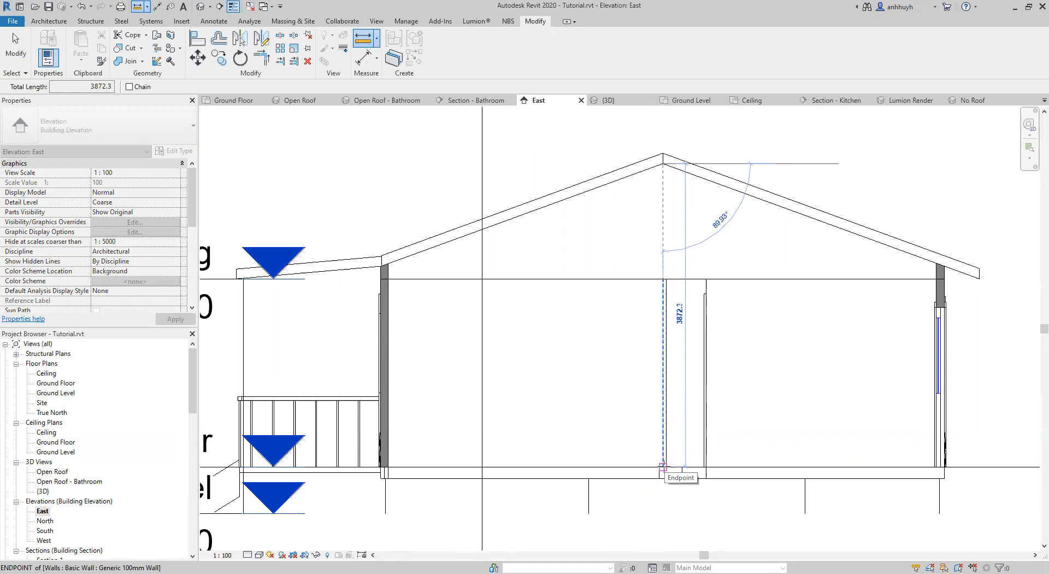
{"action": "key", "text": "Escape"}
{"action": "key", "text": "Escape"}
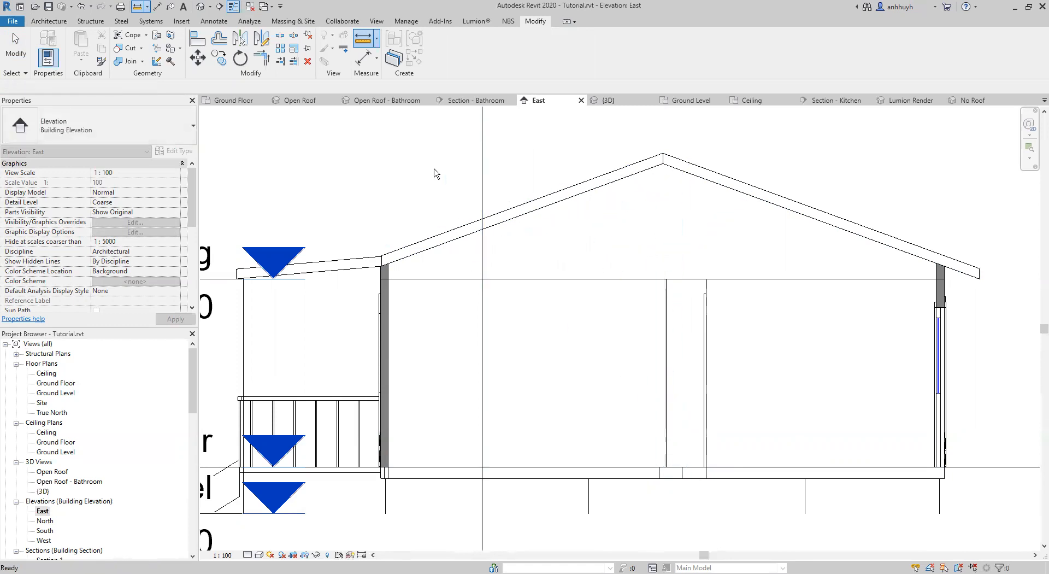
From the Ground Floor plan, edit the External 100mm Wall structure and add a duplicated Cladding sweep at a distance of 205*2 (410 mm).
{"action": "left_click", "coordinate": [219, 104]}
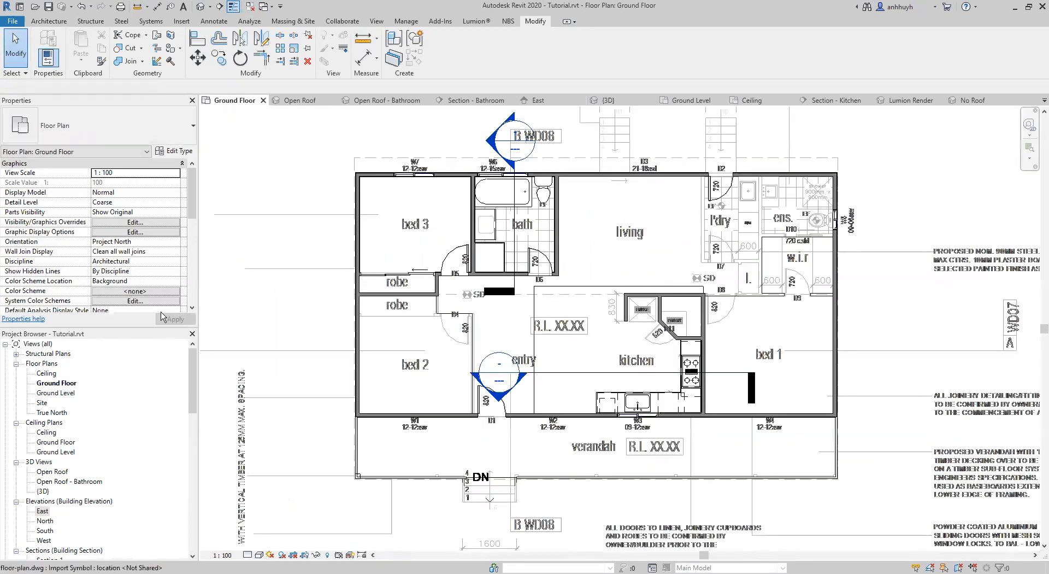
{"action": "left_click", "coordinate": [358, 244]}
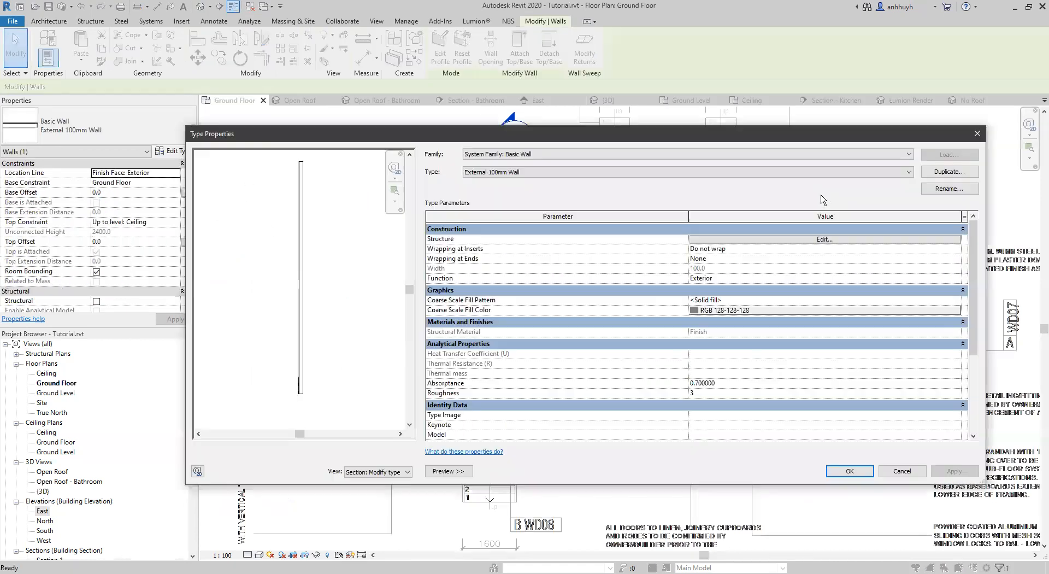
{"action": "left_click", "coordinate": [752, 240]}
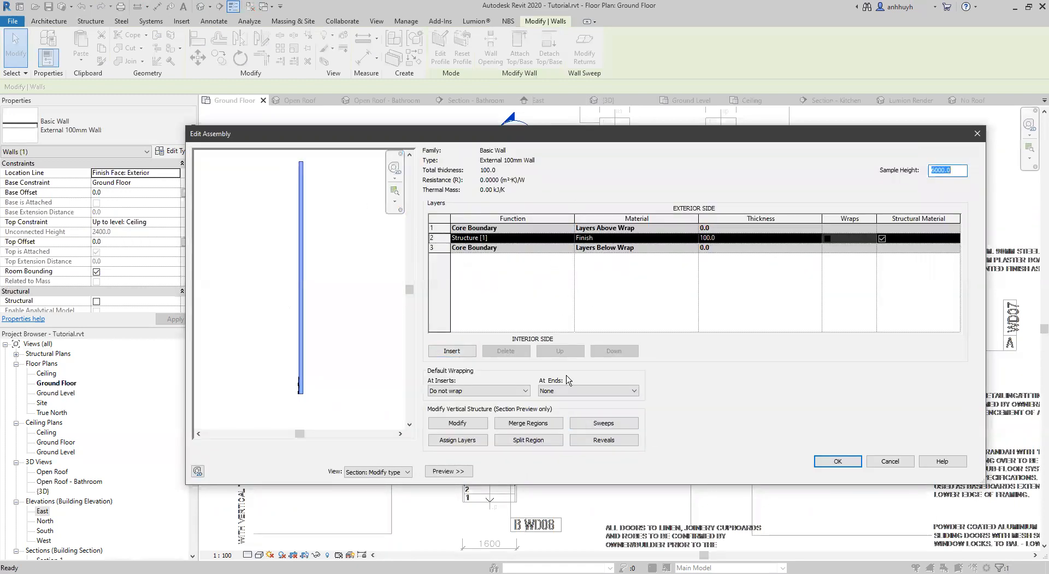
{"action": "left_click", "coordinate": [604, 423]}
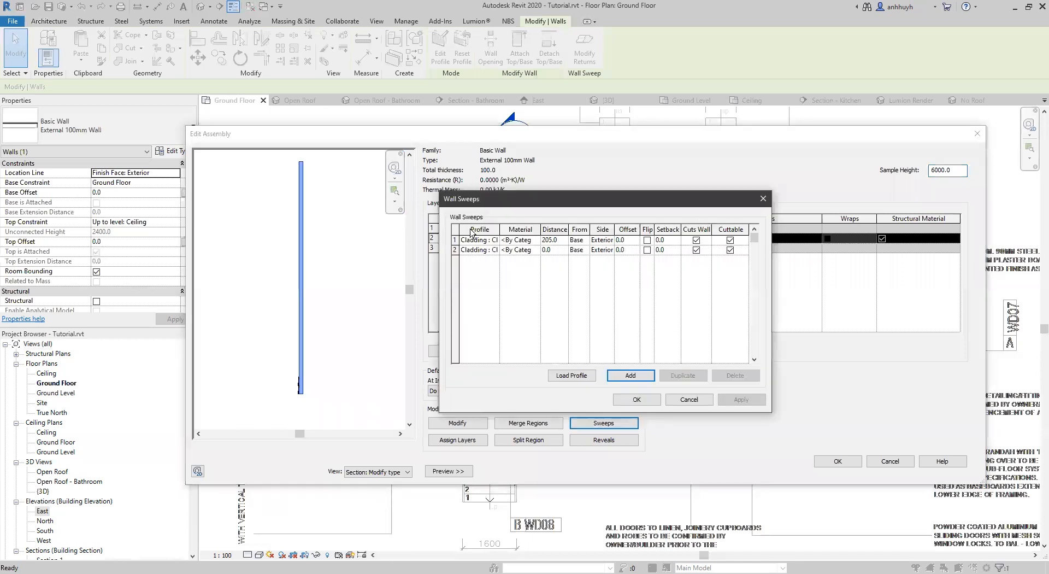
{"action": "left_click", "coordinate": [683, 376]}
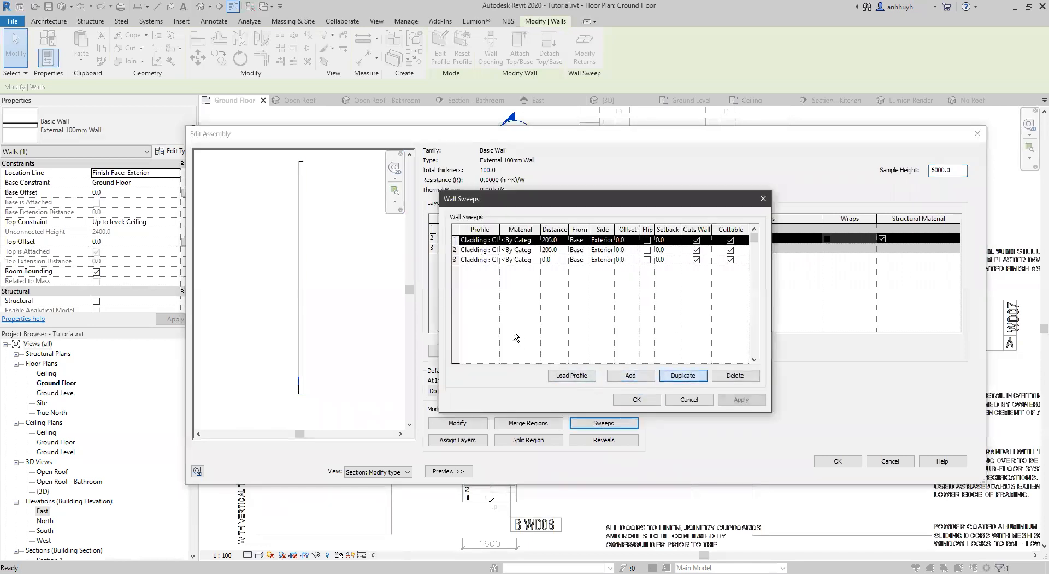
{"action": "left_click", "coordinate": [557, 240]}
{"action": "type", "text": "="}
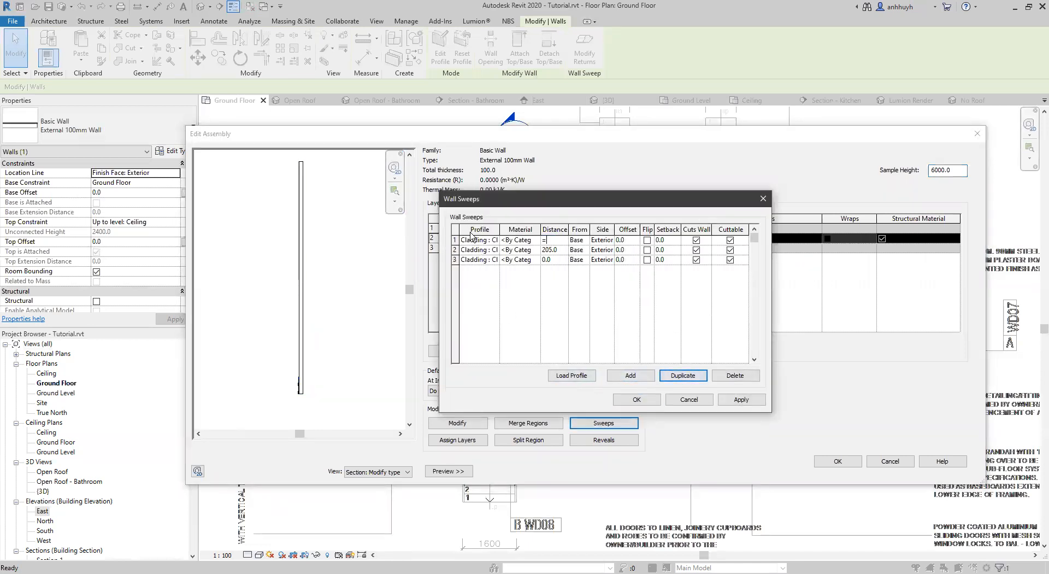
{"action": "type", "text": "205*2"}
{"action": "key", "text": "Return"}
Duplicate the 410 mm Cladding sweep and set the copy's distance to 205*3 (615 mm).
{"action": "left_click", "coordinate": [683, 376]}
{"action": "left_click", "coordinate": [560, 240]}
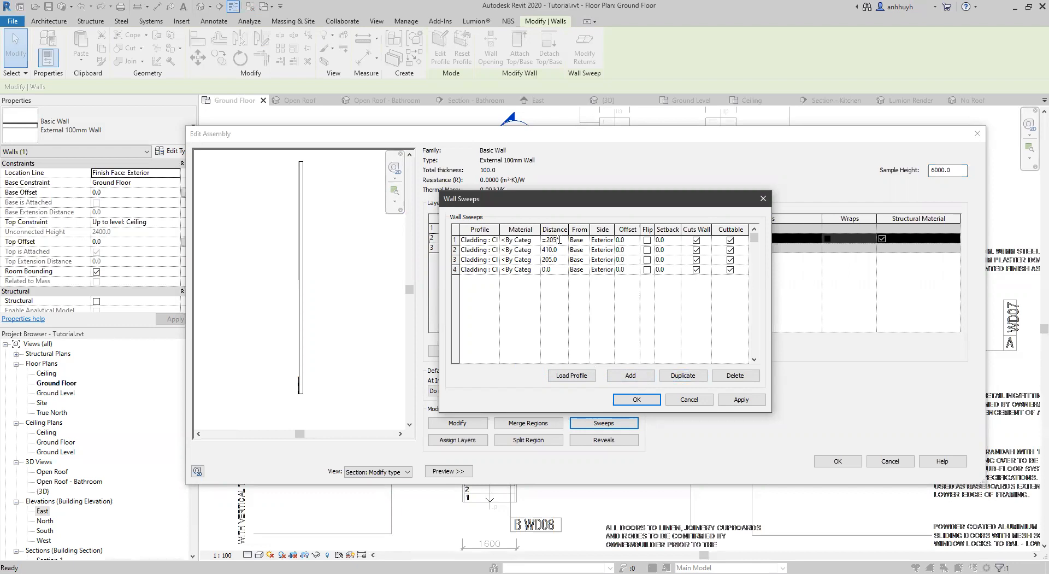
{"action": "type", "text": "=205*3"}
{"action": "key", "text": "Tab"}
Duplicate the 615 mm Cladding sweep seven times and set the two lowest copies to 820 and 1025 mm.
{"action": "left_click", "coordinate": [683, 376]}
{"action": "left_click", "coordinate": [683, 376]}
{"action": "left_click", "coordinate": [683, 375]}
{"action": "left_click", "coordinate": [683, 375]}
{"action": "left_click", "coordinate": [683, 375]}
{"action": "left_click", "coordinate": [683, 375]}
{"action": "left_click", "coordinate": [683, 375]}
{"action": "left_click", "coordinate": [551, 299]}
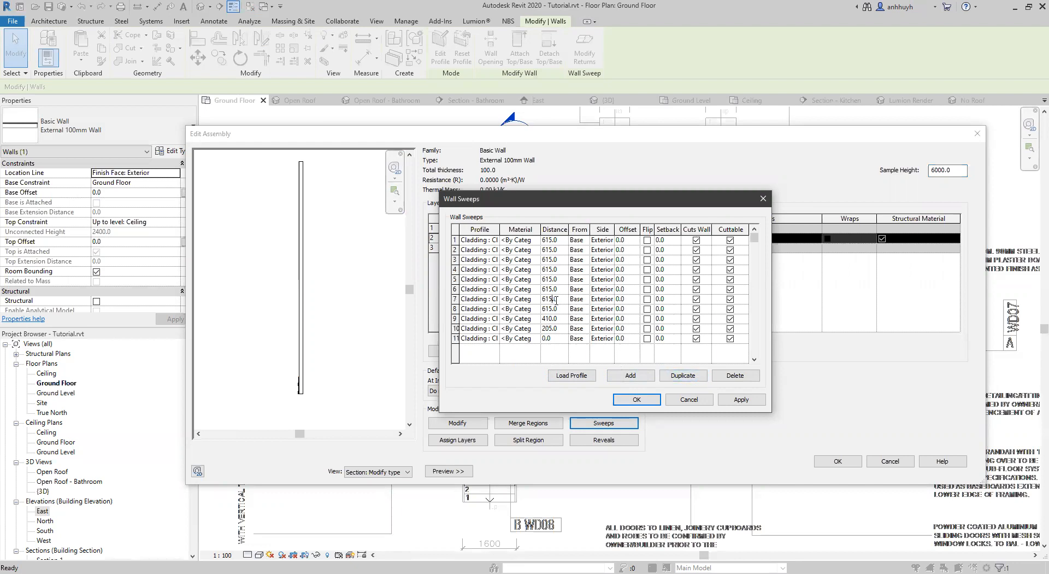
{"action": "type", "text": "=205*4"}
{"action": "key", "text": "Tab"}
{"action": "left_click", "coordinate": [550, 289]}
{"action": "type", "text": "=205*5"}
{"action": "key", "text": "Tab"}
Set the distances of the three following Cladding sweeps to 1230, 1435 and 1640 mm.
{"action": "left_click", "coordinate": [561, 280]}
{"action": "type", "text": "="}
{"action": "key", "text": "Tab"}
{"action": "left_click", "coordinate": [552, 269]}
{"action": "type", "text": "=205*7"}
{"action": "key", "text": "Tab"}
{"action": "left_click", "coordinate": [557, 259]}
{"action": "type", "text": "=205*8"}
{"action": "key", "text": "Tab"}
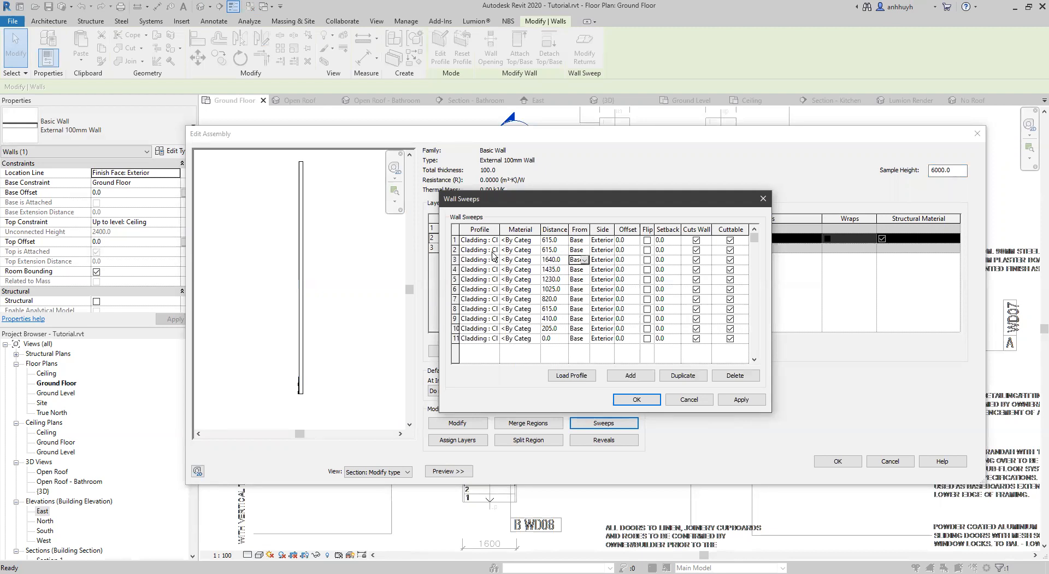
Set the two remaining 615 mm copies of the Cladding sweep to 205*9 (1845 mm) and 205*10 (2050 mm).
{"action": "left_click", "coordinate": [552, 249]}
{"action": "type", "text": "=205*9"}
{"action": "key", "text": "Tab"}
{"action": "left_click", "coordinate": [544, 239]}
{"action": "type", "text": "=205*10"}
{"action": "key", "text": "Tab"}
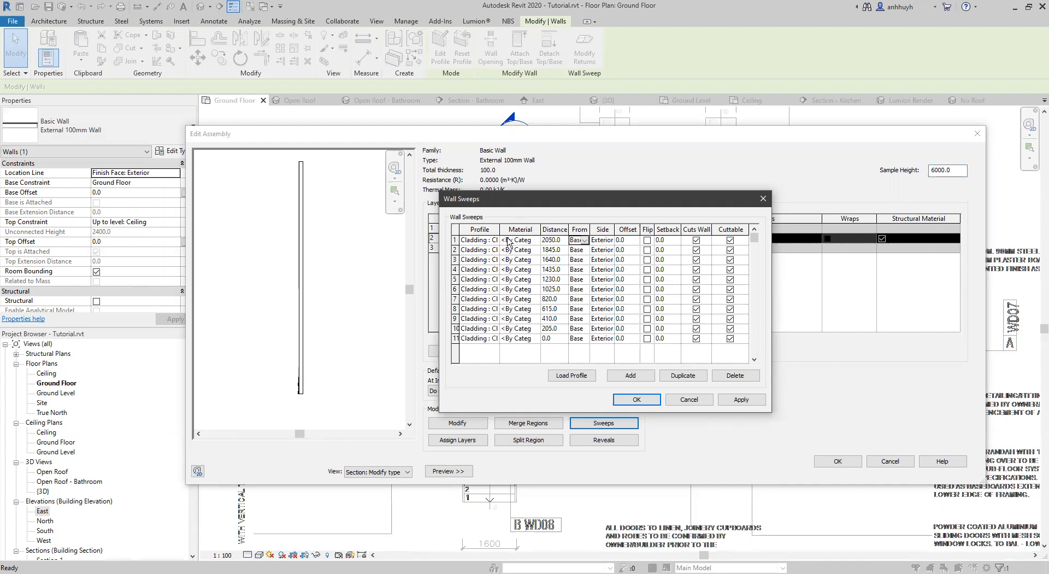
Duplicate the 2050 mm Cladding sweep four times and set the two lowest copies to 2255 and 2460 mm.
{"action": "left_click", "coordinate": [680, 375]}
{"action": "left_click", "coordinate": [681, 375]}
{"action": "left_click", "coordinate": [681, 375]}
{"action": "left_click", "coordinate": [680, 375]}
{"action": "left_click", "coordinate": [551, 270]}
{"action": "type", "text": "=205*11"}
{"action": "key", "text": "Tab"}
{"action": "left_click", "coordinate": [552, 260]}
{"action": "type", "text": "="}
{"action": "left_click_drag", "start_coordinate": [561, 260], "coordinate": [488, 238]}
{"action": "type", "text": "205*12"}
{"action": "key", "text": "Tab"}
Set the other two 2050 mm copies of the Cladding sweep to 205*13 (2665 mm) and 205*14 (2870 mm).
{"action": "left_click", "coordinate": [557, 250]}
{"action": "type", "text": "=205*13"}
{"action": "key", "text": "Tab"}
{"action": "left_click", "coordinate": [556, 240]}
{"action": "type", "text": "="}
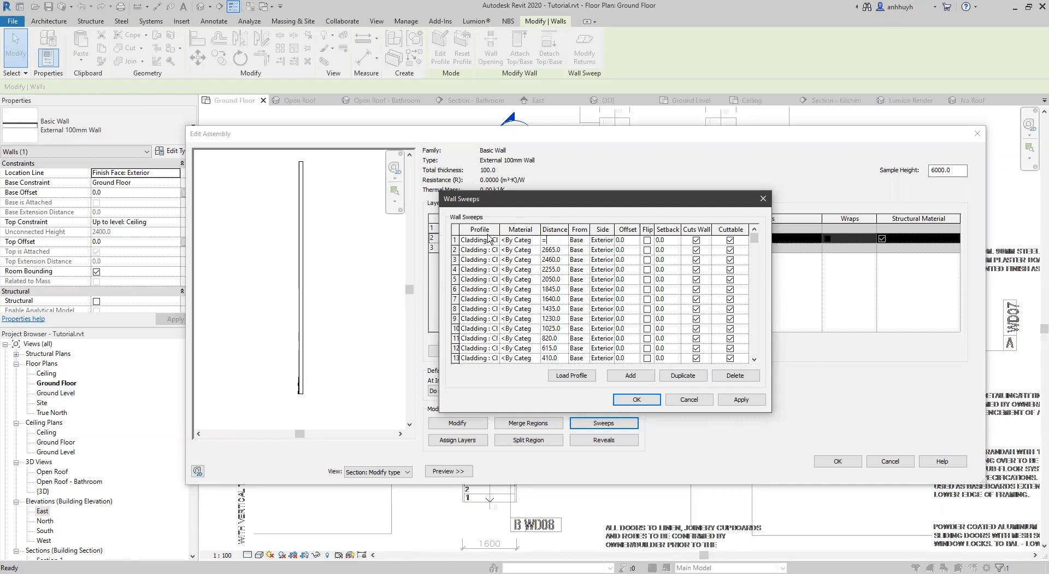
{"action": "type", "text": "205*14"}
{"action": "key", "text": "Tab"}
Duplicate the 2870 mm Cladding sweep six times and set the two lowest copies to 3075 and 3280 mm.
{"action": "left_click", "coordinate": [677, 376]}
{"action": "left_click", "coordinate": [677, 376]}
{"action": "left_click", "coordinate": [677, 375]}
{"action": "left_click", "coordinate": [677, 376]}
{"action": "left_click", "coordinate": [677, 376]}
{"action": "left_click", "coordinate": [677, 376]}
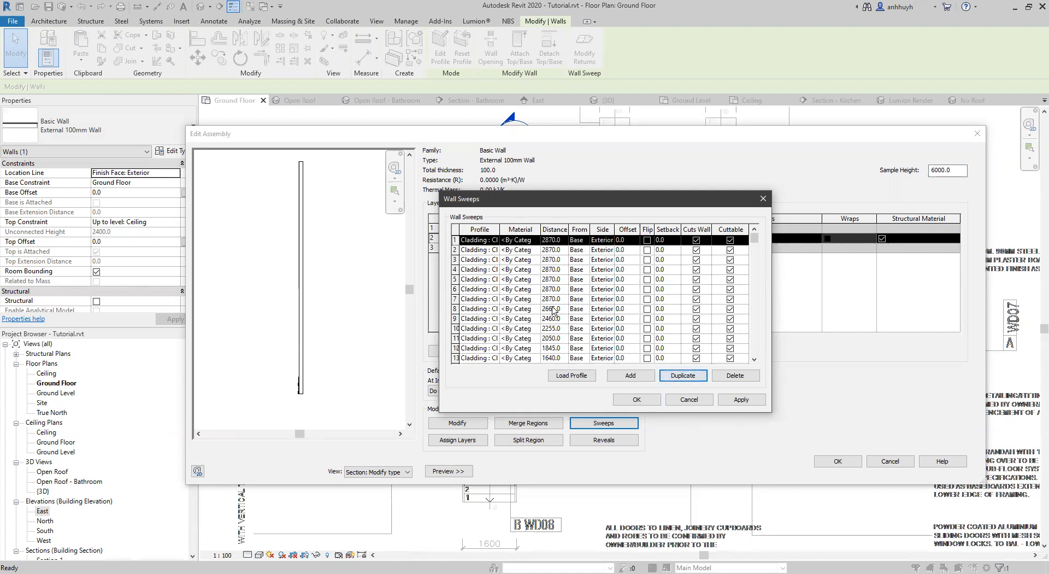
{"action": "left_click", "coordinate": [550, 289]}
{"action": "left_click_drag", "start_coordinate": [561, 289], "coordinate": [514, 290]}
{"action": "type", "text": "="}
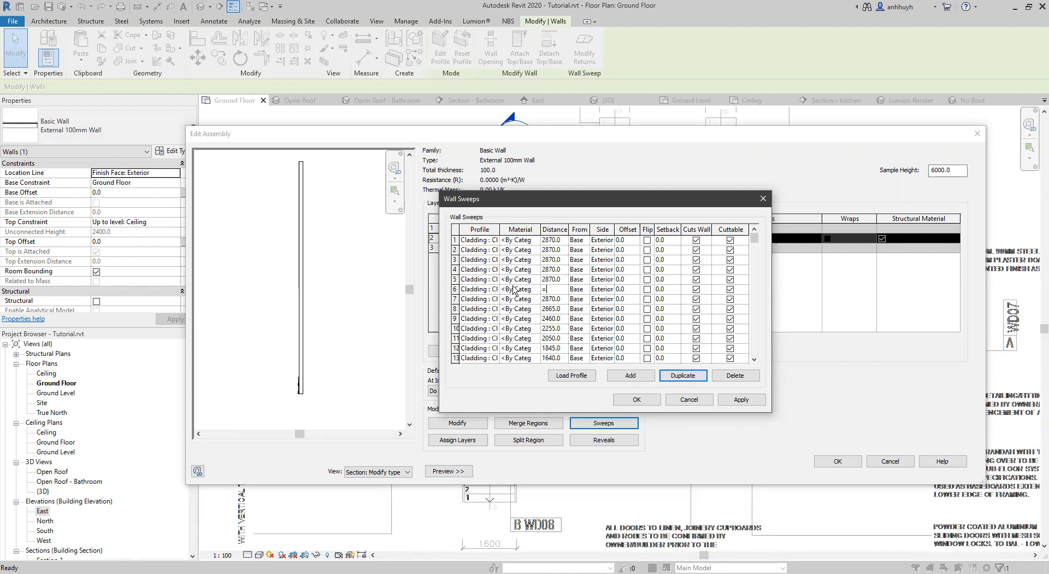
{"action": "type", "text": "205*15"}
{"action": "key", "text": "Tab"}
{"action": "left_click", "coordinate": [553, 279]}
{"action": "left_click_drag", "start_coordinate": [553, 279], "coordinate": [501, 282]}
{"action": "type", "text": "=205*16"}
{"action": "key", "text": "Tab"}
Set the distances of the next two Cladding sweeps to 205*17 (3485 mm) and 205*18 (3690 mm).
{"action": "left_click", "coordinate": [549, 269]}
{"action": "type", "text": "="}
{"action": "left_click_drag", "start_coordinate": [548, 269], "coordinate": [491, 259]}
{"action": "type", "text": "205*17"}
{"action": "key", "text": "Tab"}
{"action": "left_click", "coordinate": [548, 259]}
{"action": "type", "text": "=205*18"}
{"action": "key", "text": "Tab"}
Set the next Cladding sweep to 3895 mm, place the topmost one at the following spacing multiple, and accept the sweeps.
{"action": "left_click", "coordinate": [553, 251]}
{"action": "left_click_drag", "start_coordinate": [553, 251], "coordinate": [503, 249]}
{"action": "type", "text": "="}
{"action": "key", "text": "Tab"}
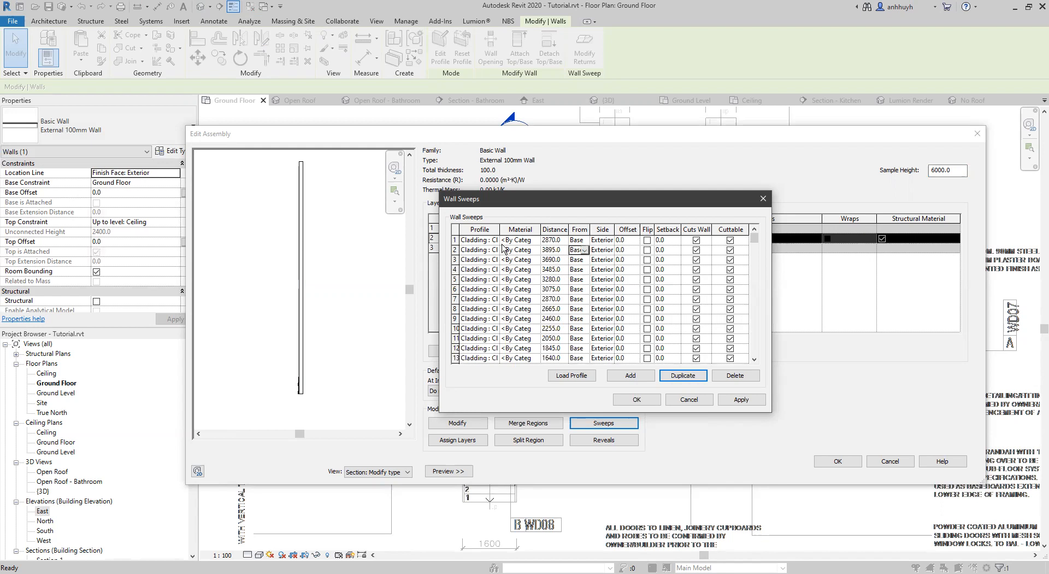
{"action": "left_click", "coordinate": [553, 241]}
{"action": "left_click_drag", "start_coordinate": [553, 241], "coordinate": [483, 236]}
{"action": "type", "text": "=205*2"}
{"action": "key", "text": "Tab"}
{"action": "left_click", "coordinate": [637, 399]}
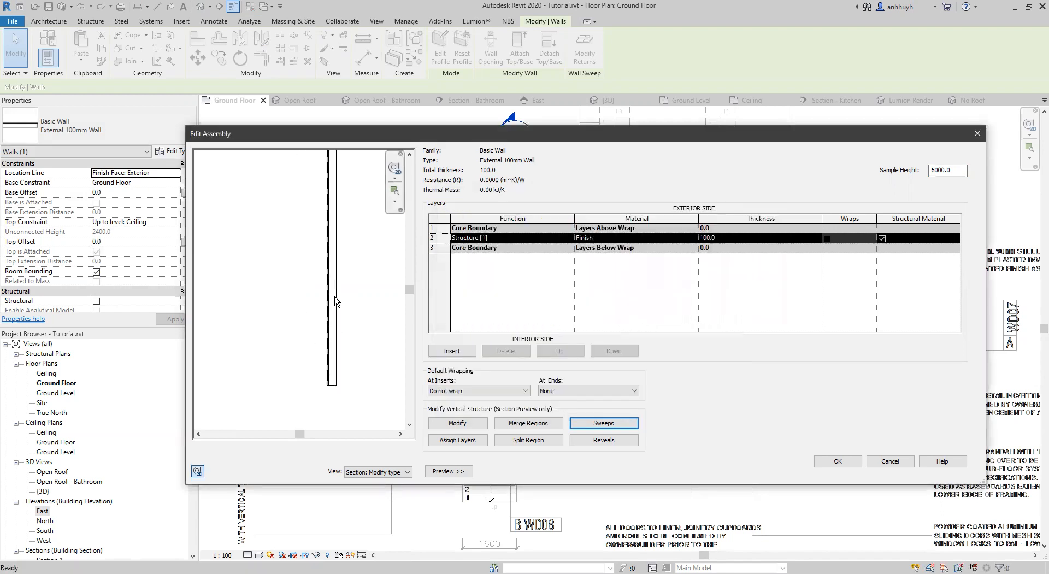
Check the stacked boards in the section preview and accept the External 100mm Wall structure and type properties.
{"action": "middle_click_drag", "start_coordinate": [335, 358], "coordinate": [335, 330]}
{"action": "middle_click_drag", "start_coordinate": [342, 323], "coordinate": [322, 213]}
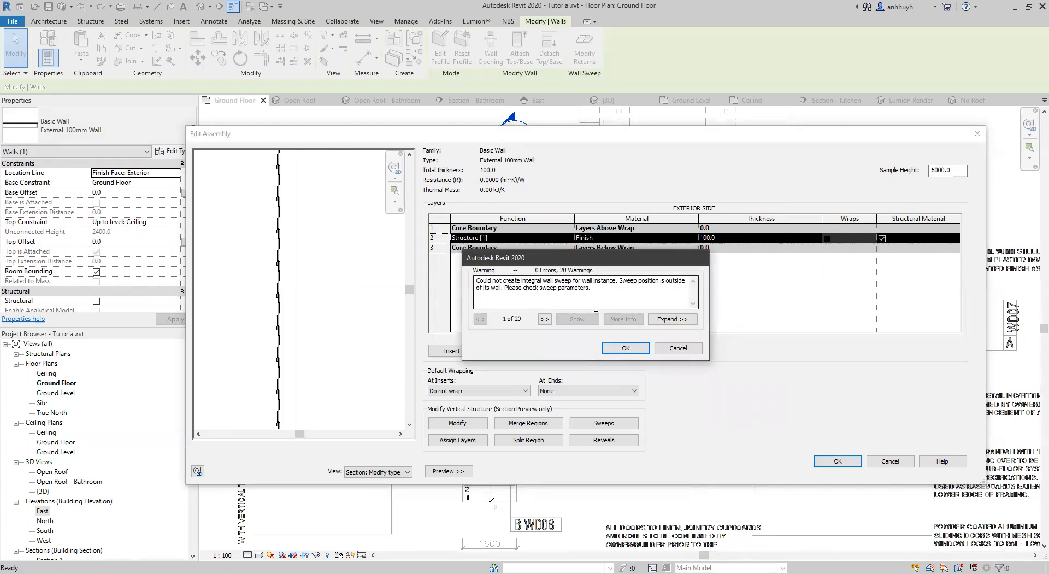
{"action": "left_click", "coordinate": [631, 350]}
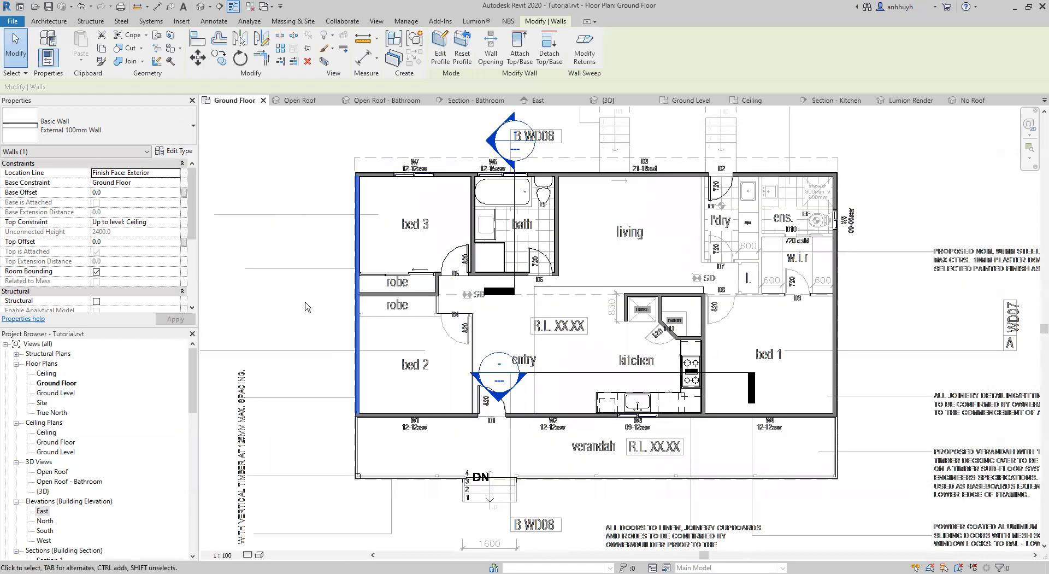
{"action": "left_click", "coordinate": [306, 320]}
Inspect in the default 3D view how the cladding on the gable wall meets the sloping roof.
{"action": "left_click", "coordinate": [302, 101]}
{"action": "left_click", "coordinate": [608, 100]}
{"action": "middle_click_drag", "start_coordinate": [546, 278], "coordinate": [408, 243]}
{"action": "scroll", "coordinate": [573, 305], "scroll_direction": "down", "scroll_amount": 1}
{"action": "middle_click_drag", "start_coordinate": [647, 292], "coordinate": [790, 341]}
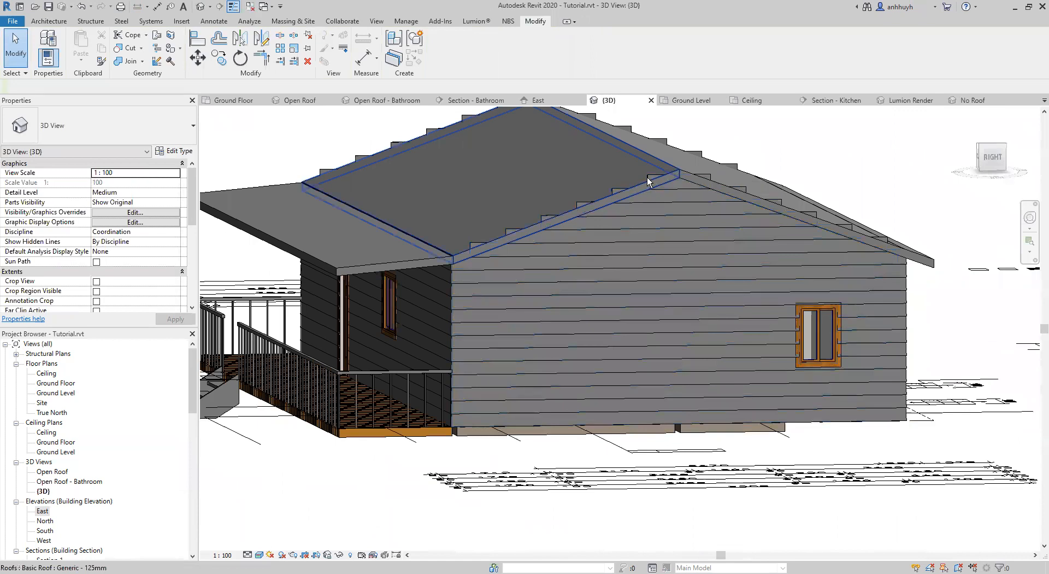
{"action": "middle_click_drag", "start_coordinate": [664, 174], "coordinate": [607, 254]}
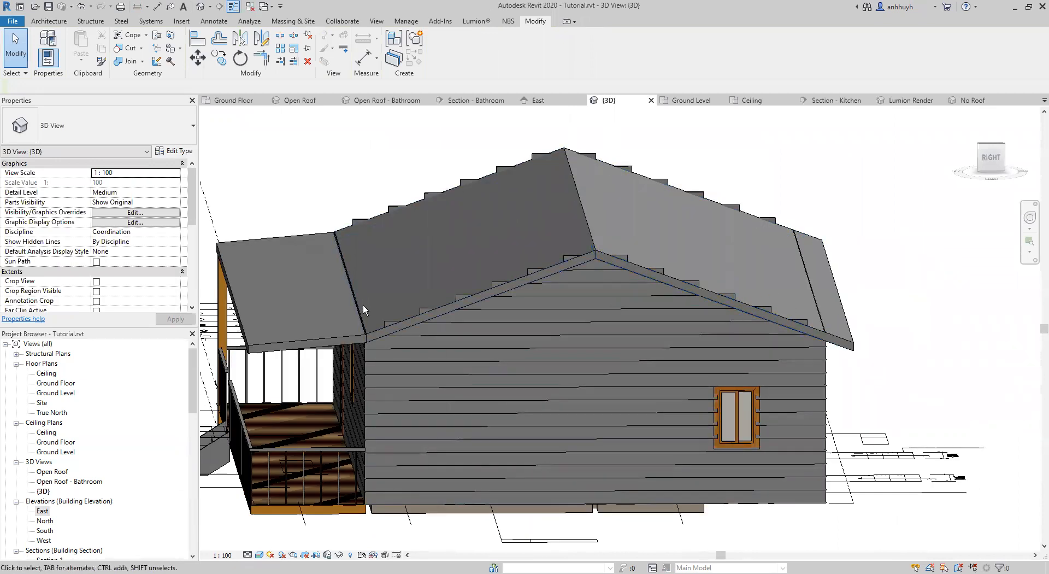
Change the verandah roof and both main roof slopes to the Generic - 400mm roof type.
{"action": "left_click", "coordinate": [336, 339]}
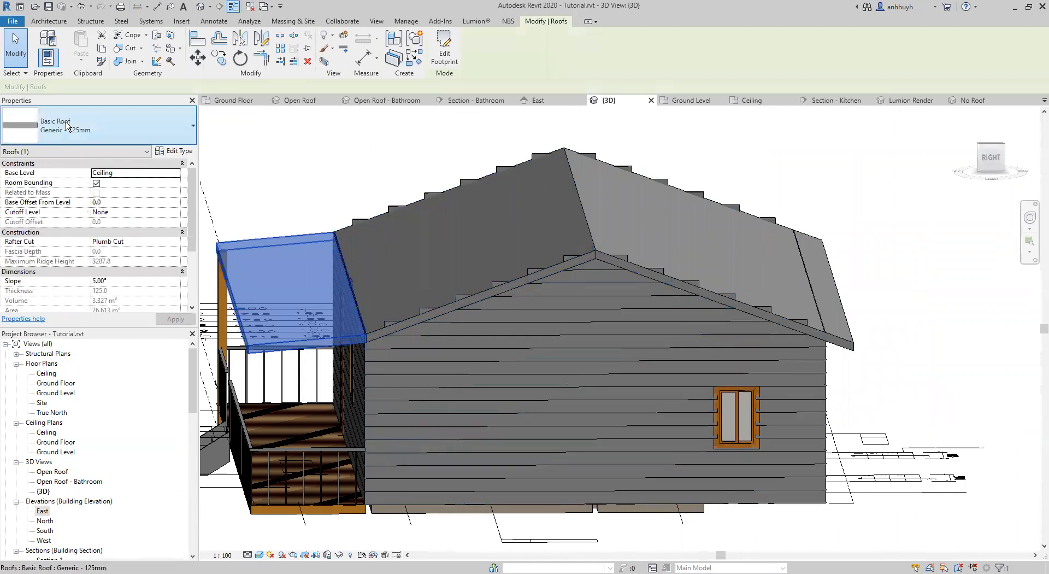
{"action": "left_click", "coordinate": [80, 133]}
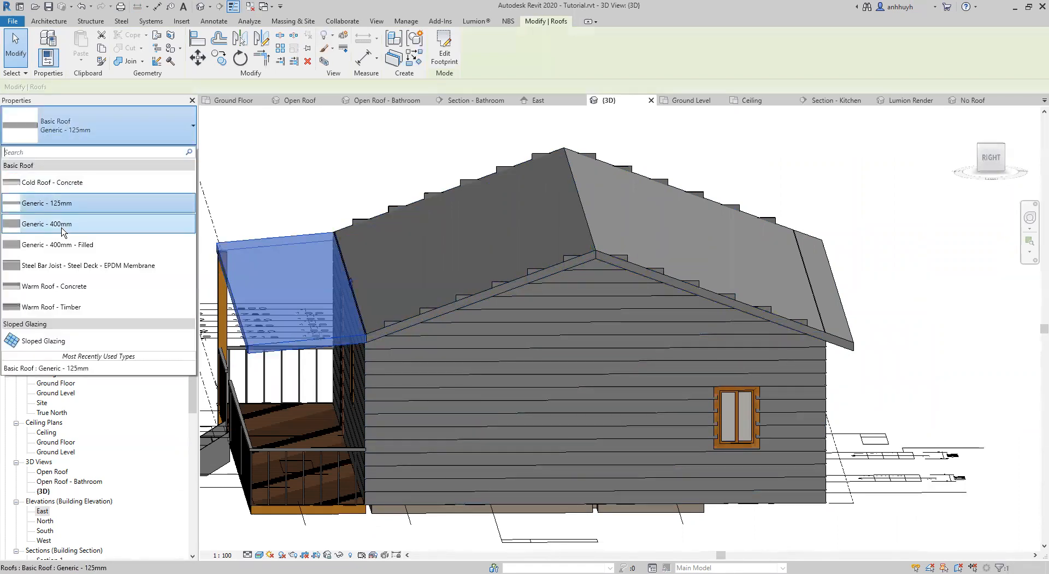
{"action": "left_click", "coordinate": [66, 224]}
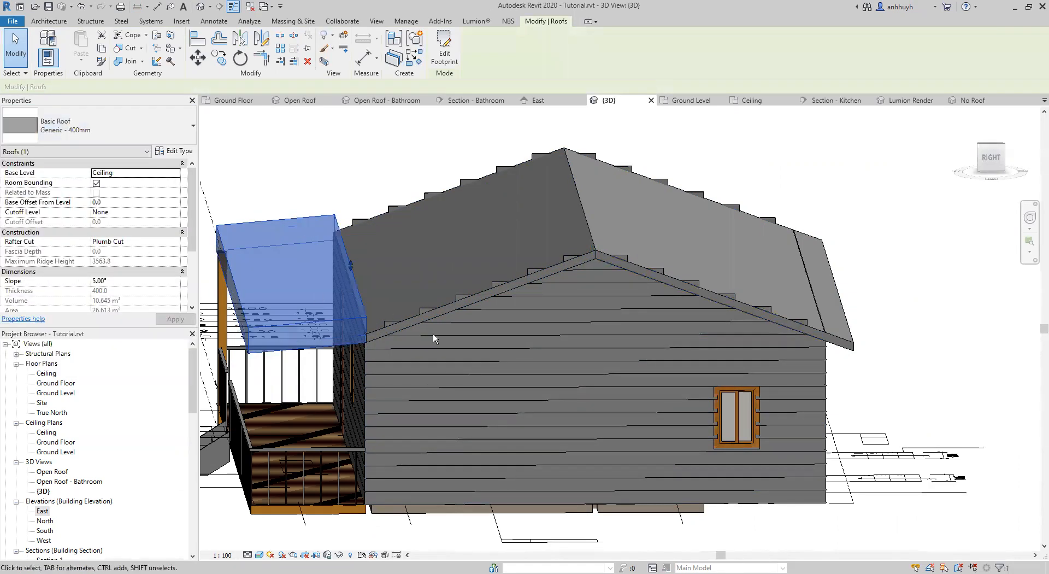
{"action": "left_click", "coordinate": [372, 329]}
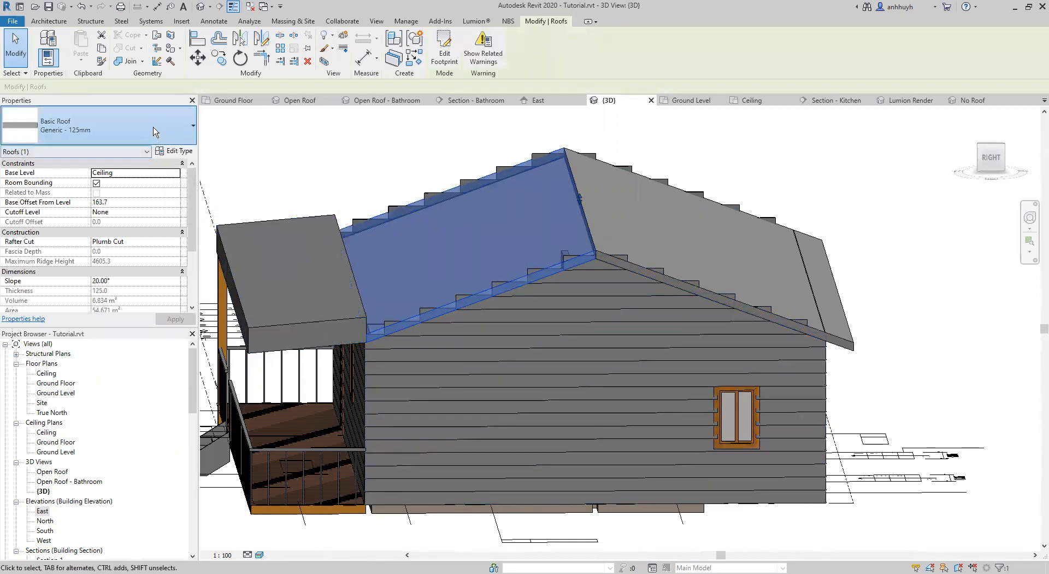
{"action": "left_click", "coordinate": [155, 131]}
{"action": "left_click", "coordinate": [79, 224]}
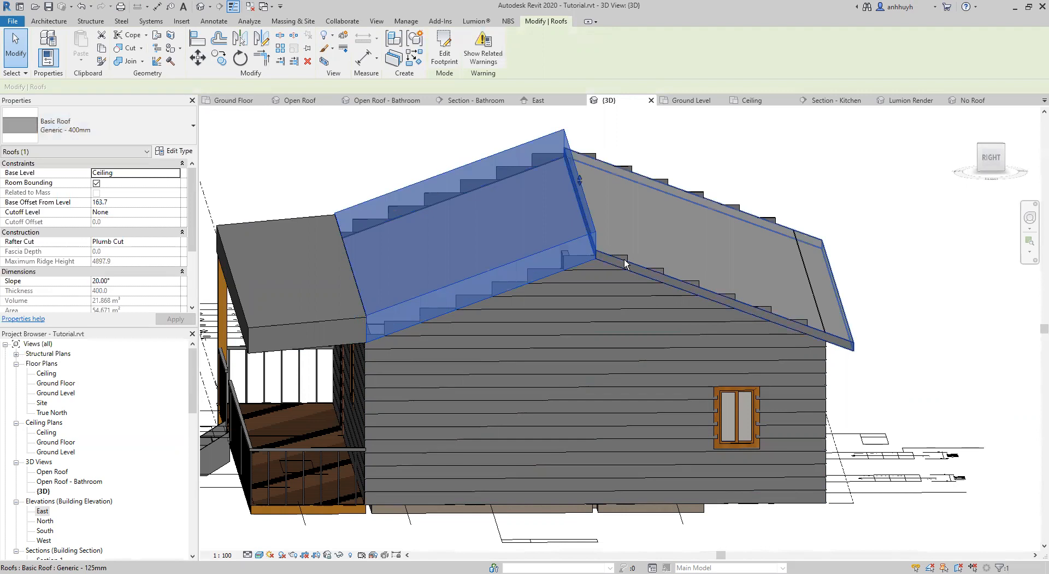
{"action": "left_click", "coordinate": [626, 264]}
{"action": "left_click", "coordinate": [134, 131]}
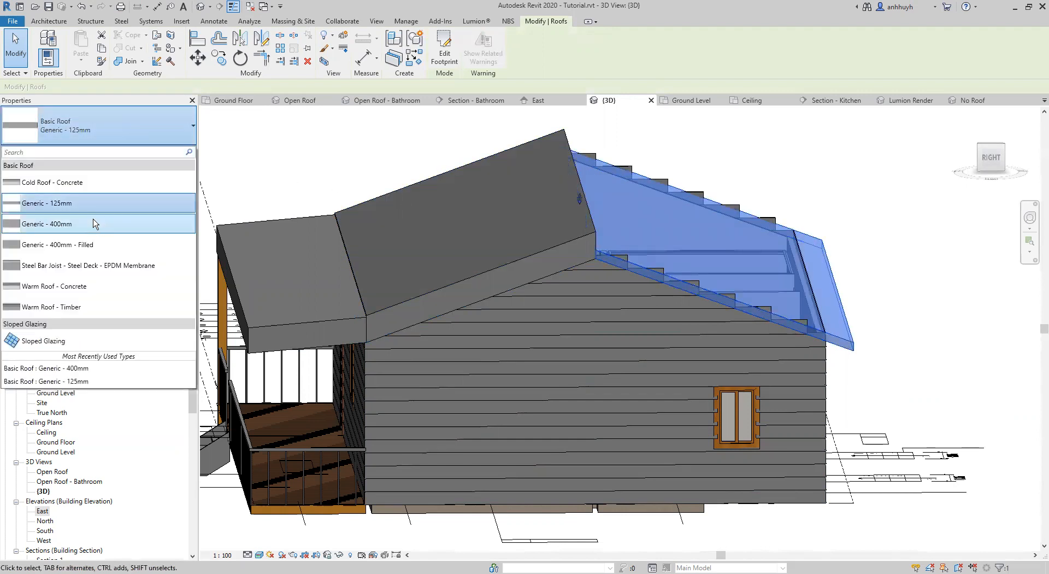
{"action": "left_click", "coordinate": [95, 224]}
{"action": "left_click", "coordinate": [901, 342]}
Examine the cladding on all sides of the house under the thicker roofs, and closely around the gable wall's sliding window.
{"action": "middle_click_drag", "start_coordinate": [809, 376], "coordinate": [860, 306], "text": "shift"}
{"action": "middle_click_drag", "start_coordinate": [611, 249], "coordinate": [735, 377], "text": "shift"}
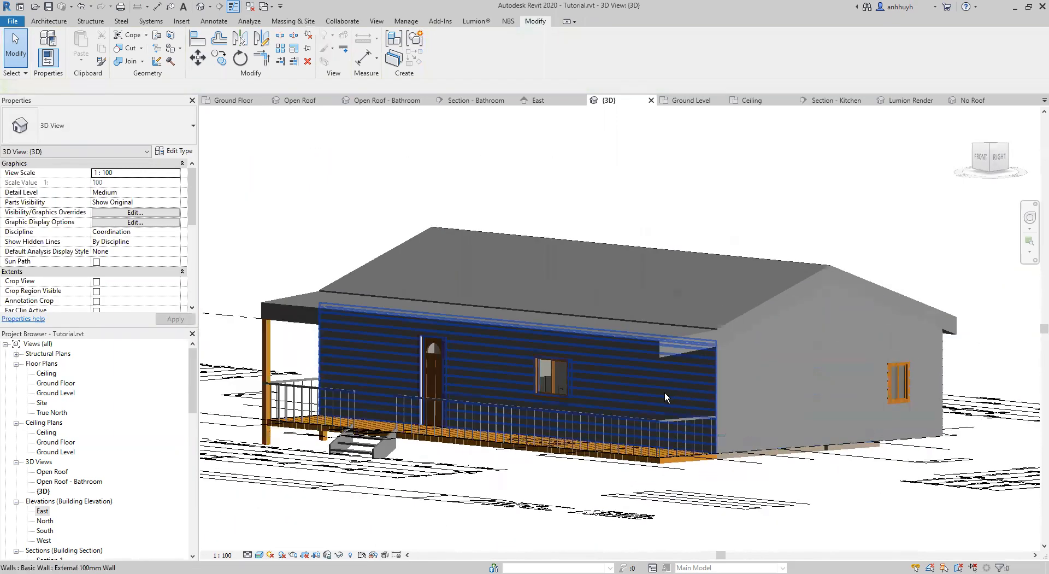
{"action": "middle_click_drag", "start_coordinate": [664, 392], "coordinate": [823, 297], "text": "shift"}
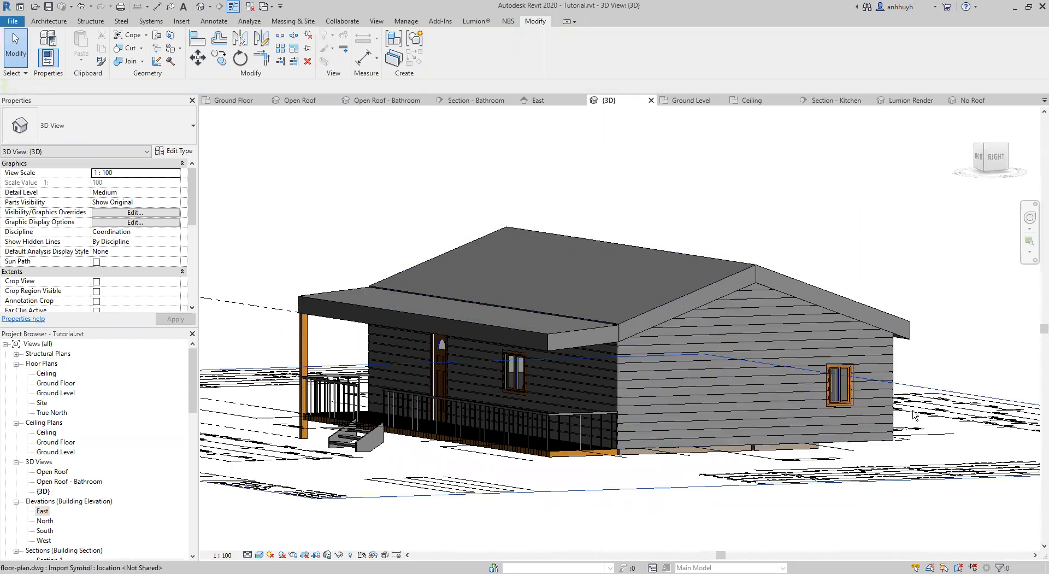
{"action": "middle_click_drag", "start_coordinate": [715, 363], "coordinate": [451, 378], "text": "shift"}
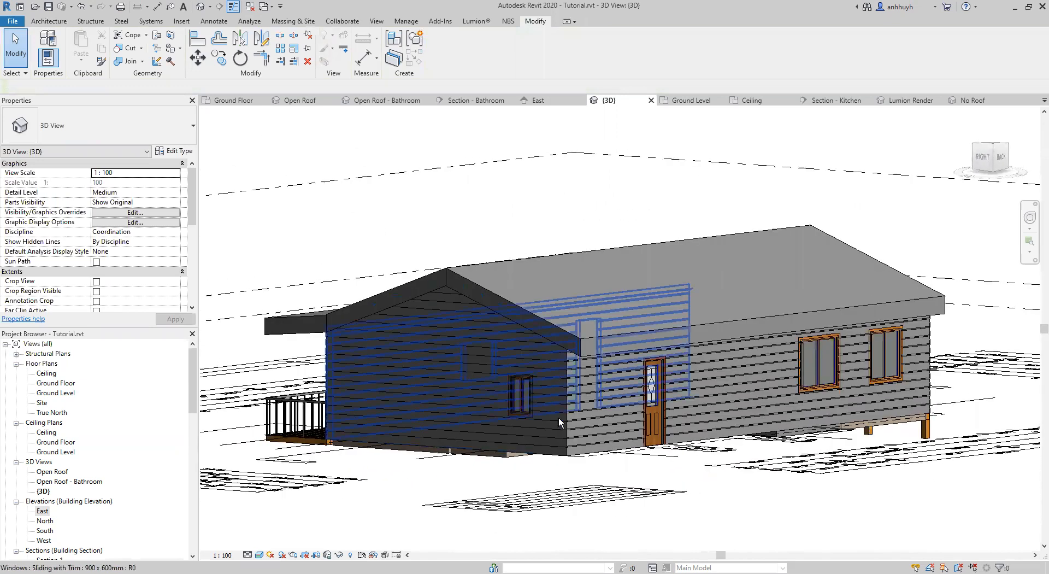
{"action": "scroll", "coordinate": [560, 417], "scroll_direction": "up", "scroll_amount": 3}
{"action": "scroll", "coordinate": [568, 413], "scroll_direction": "up", "scroll_amount": 2}
{"action": "middle_click_drag", "start_coordinate": [568, 413], "coordinate": [597, 405]}
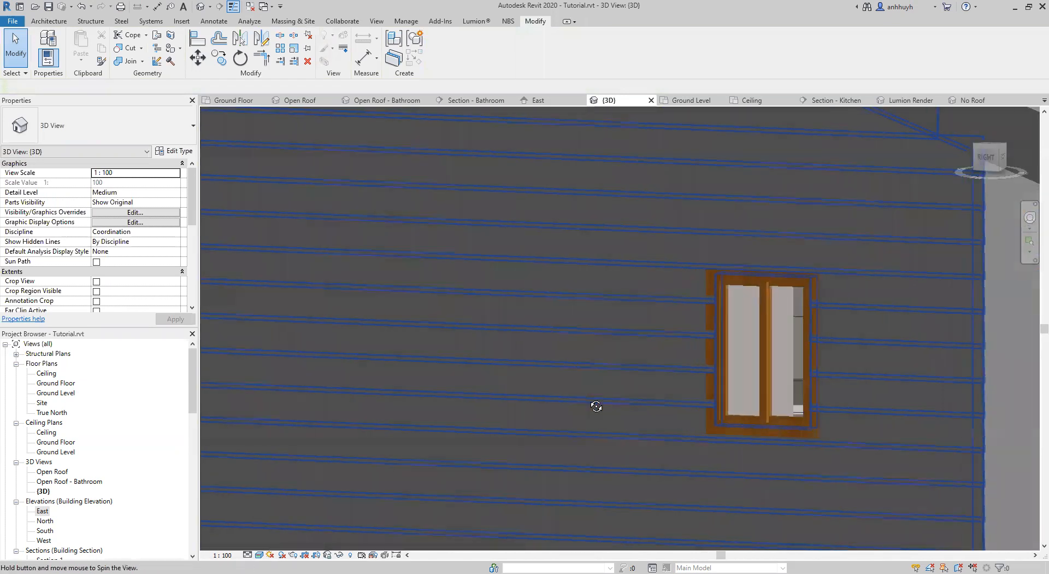
{"action": "scroll", "coordinate": [820, 428], "scroll_direction": "up", "scroll_amount": 2}
{"action": "scroll", "coordinate": [712, 374], "scroll_direction": "up", "scroll_amount": 1}
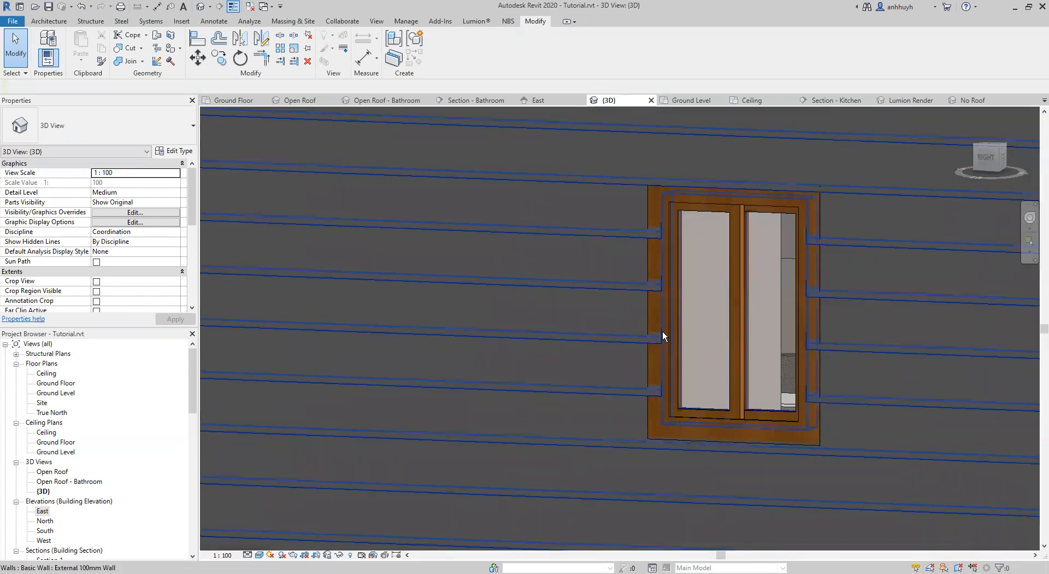
Examine how the cladding meets the doors and windows on the gable, rear and front verandah walls.
{"action": "middle_click_drag", "start_coordinate": [720, 265], "coordinate": [575, 368], "text": "shift"}
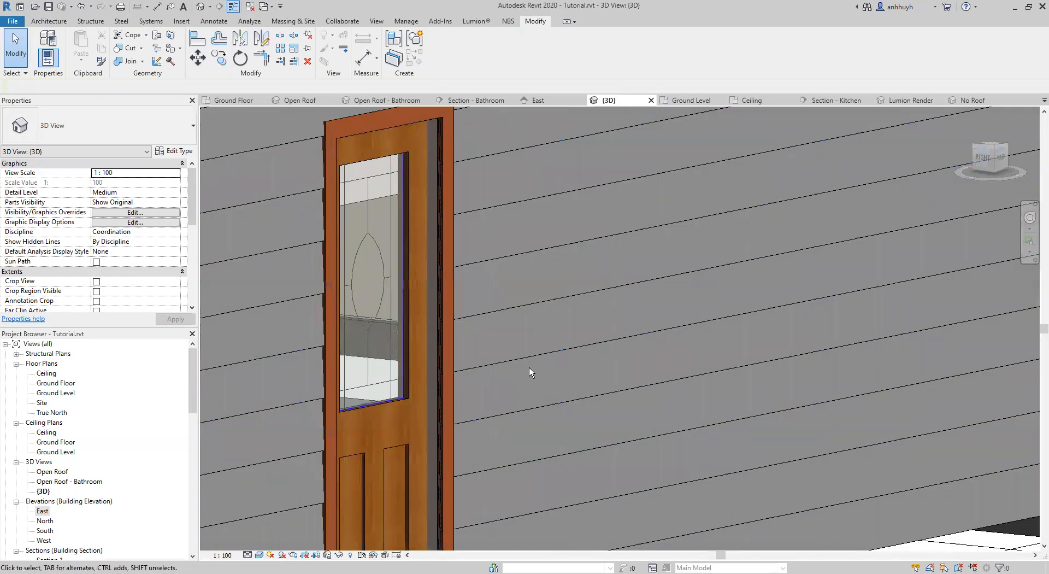
{"action": "scroll", "coordinate": [529, 367], "scroll_direction": "down", "scroll_amount": 1}
{"action": "middle_click_drag", "start_coordinate": [427, 448], "coordinate": [525, 316]}
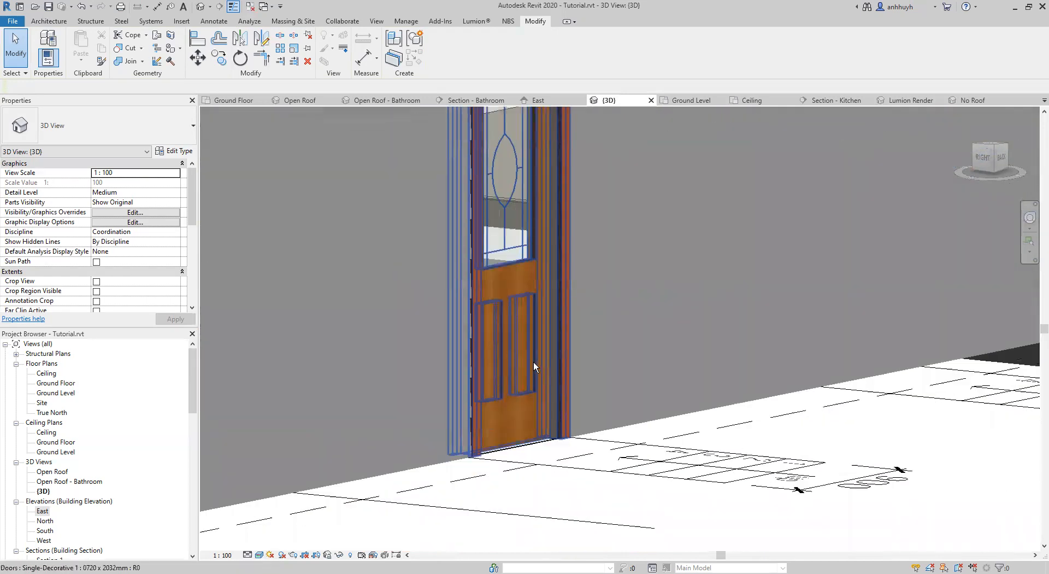
{"action": "scroll", "coordinate": [642, 326], "scroll_direction": "down", "scroll_amount": 2}
{"action": "middle_click_drag", "start_coordinate": [728, 315], "coordinate": [388, 445]}
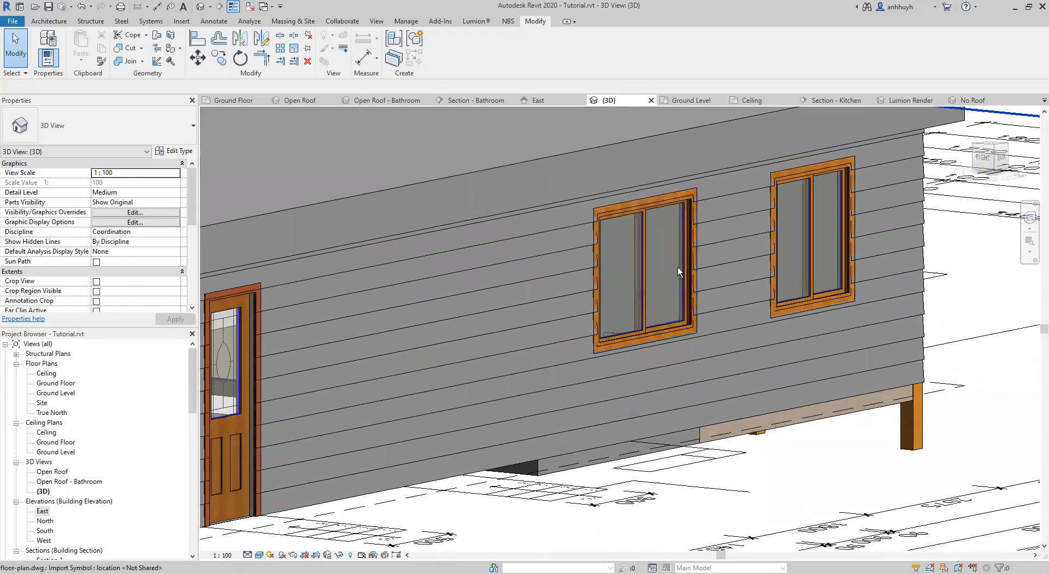
{"action": "middle_click_drag", "start_coordinate": [771, 279], "coordinate": [797, 348], "text": "shift"}
{"action": "middle_click_drag", "start_coordinate": [675, 318], "coordinate": [486, 335]}
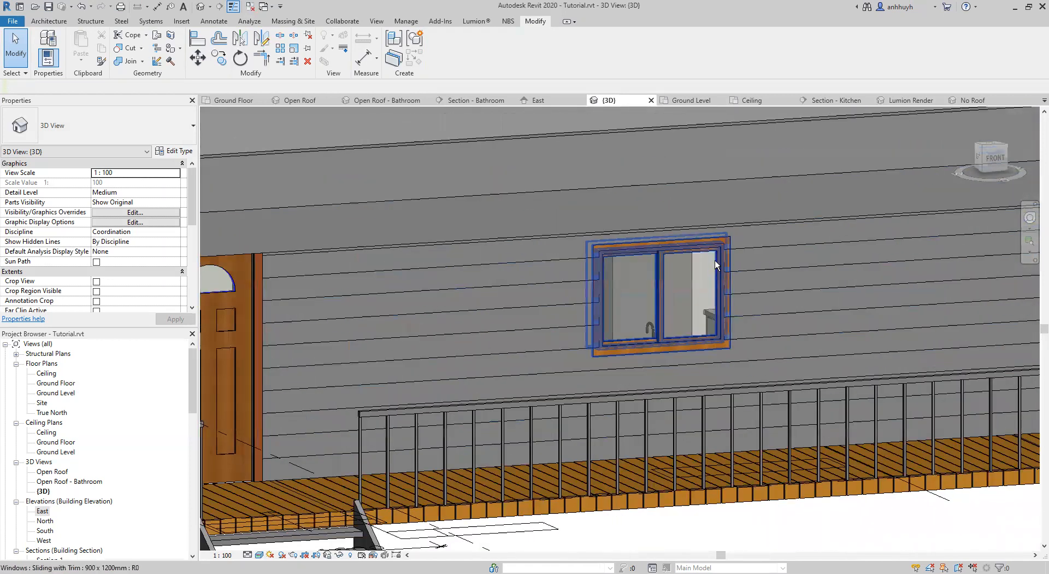
Set the exterior trim projection of the front kitchen window's type, Sliding with Trim 900 x 1200mm, to 38 mm.
{"action": "left_click", "coordinate": [716, 254]}
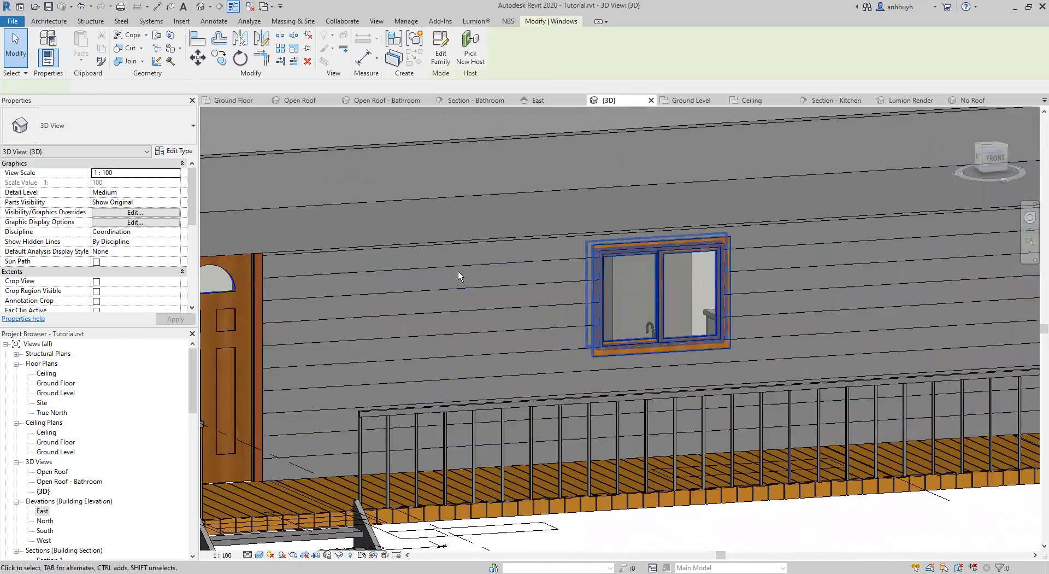
{"action": "left_click", "coordinate": [176, 152]}
{"action": "scroll", "coordinate": [490, 364], "scroll_direction": "down", "scroll_amount": 6}
{"action": "scroll", "coordinate": [454, 384], "scroll_direction": "up", "scroll_amount": 3}
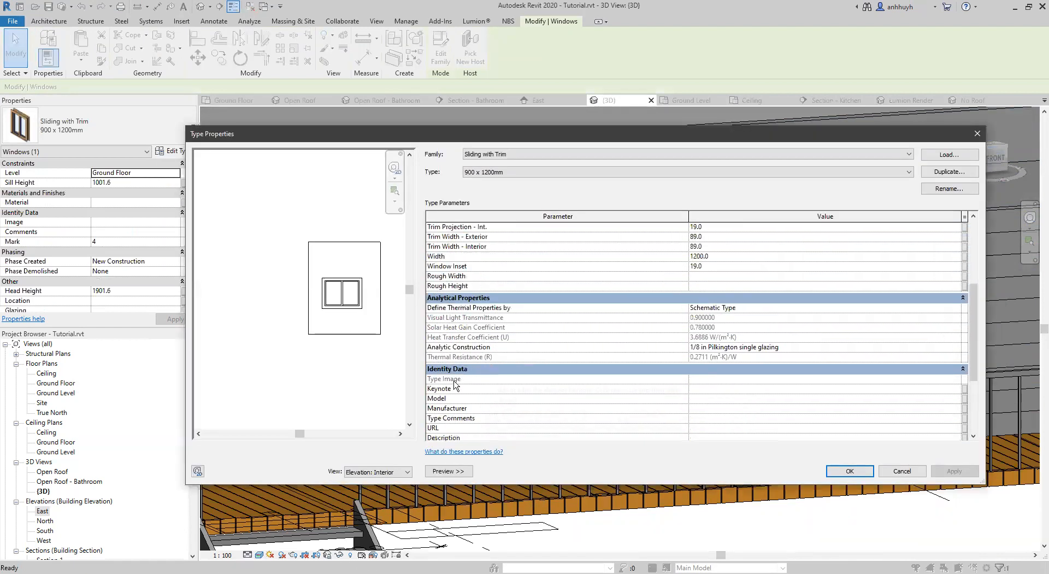
{"action": "left_click", "coordinate": [447, 473]}
{"action": "scroll", "coordinate": [414, 323], "scroll_direction": "up", "scroll_amount": 4}
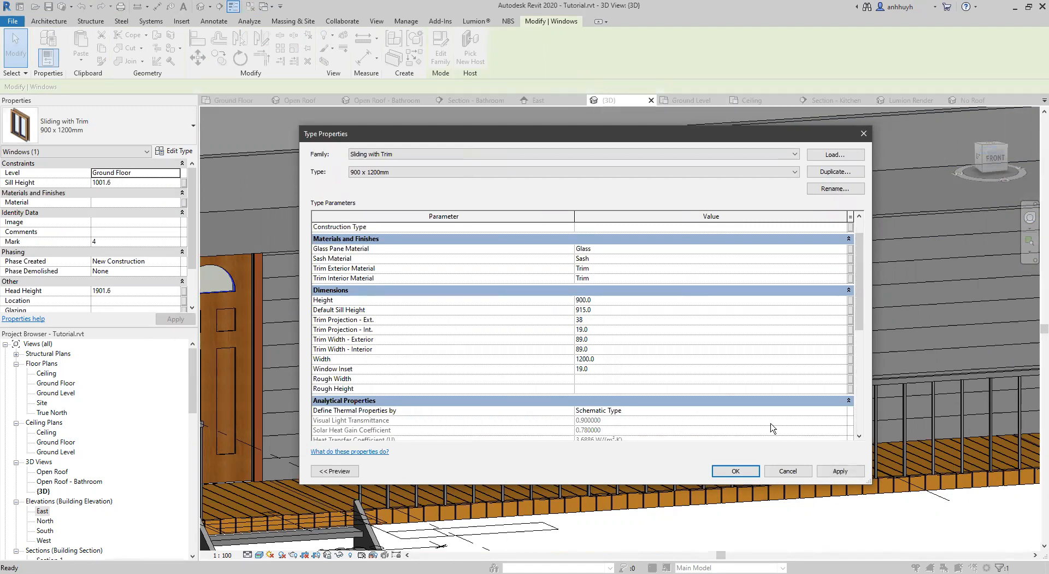
{"action": "left_click", "coordinate": [735, 471]}
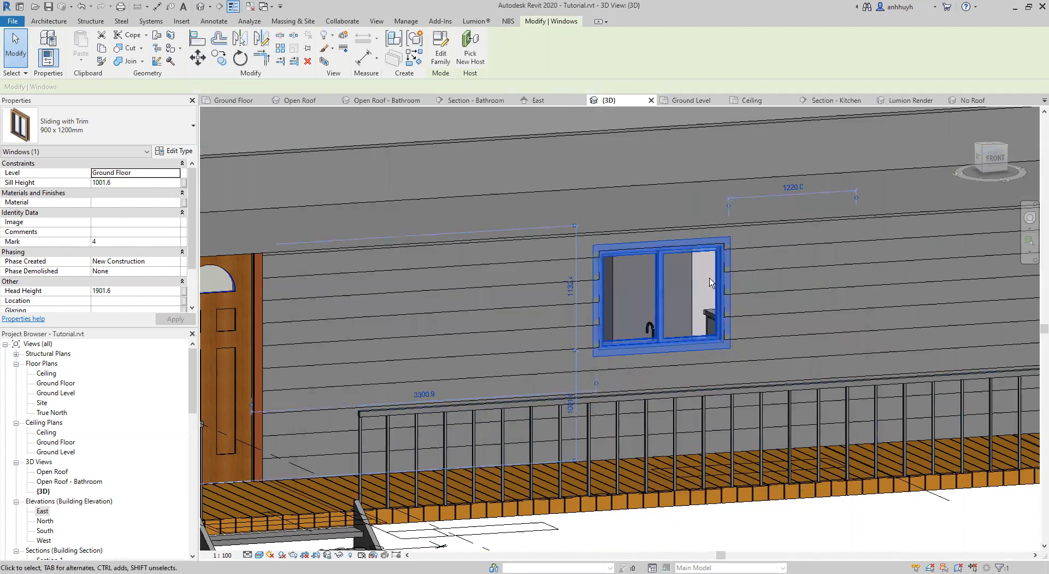
Flip the facing of the window behind the kitchen sink in the Ground Floor plan and check its trim in 3D.
{"action": "middle_click_drag", "start_coordinate": [662, 274], "coordinate": [526, 234], "text": "shift"}
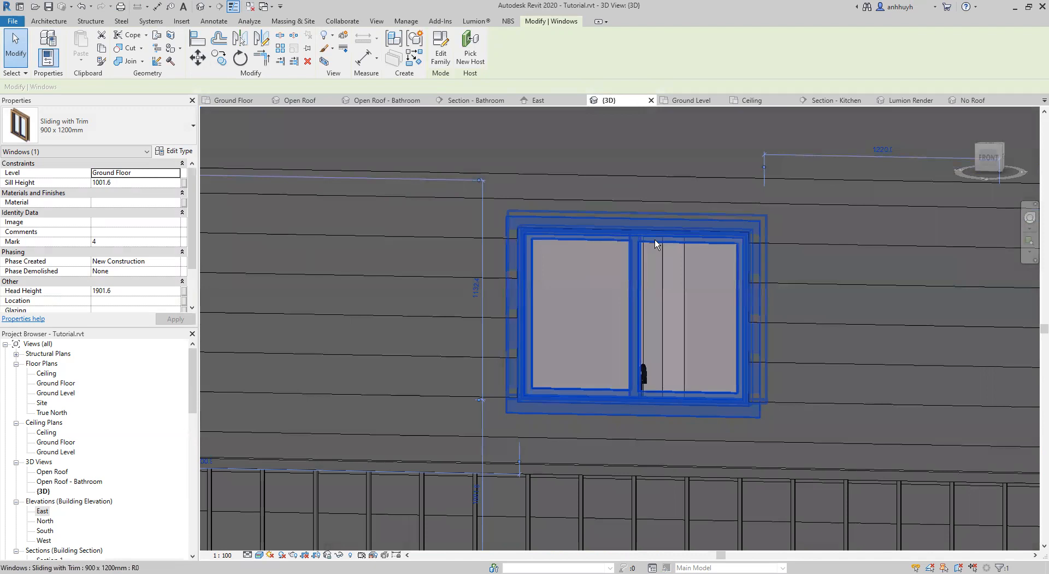
{"action": "left_click", "coordinate": [239, 102]}
{"action": "scroll", "coordinate": [638, 404], "scroll_direction": "up", "scroll_amount": 8}
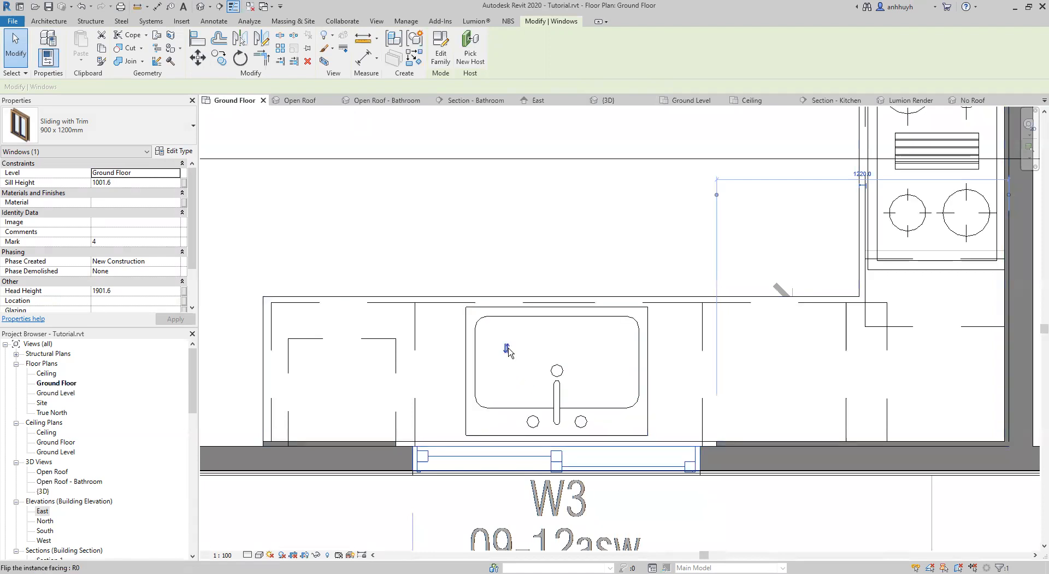
{"action": "left_click", "coordinate": [595, 376]}
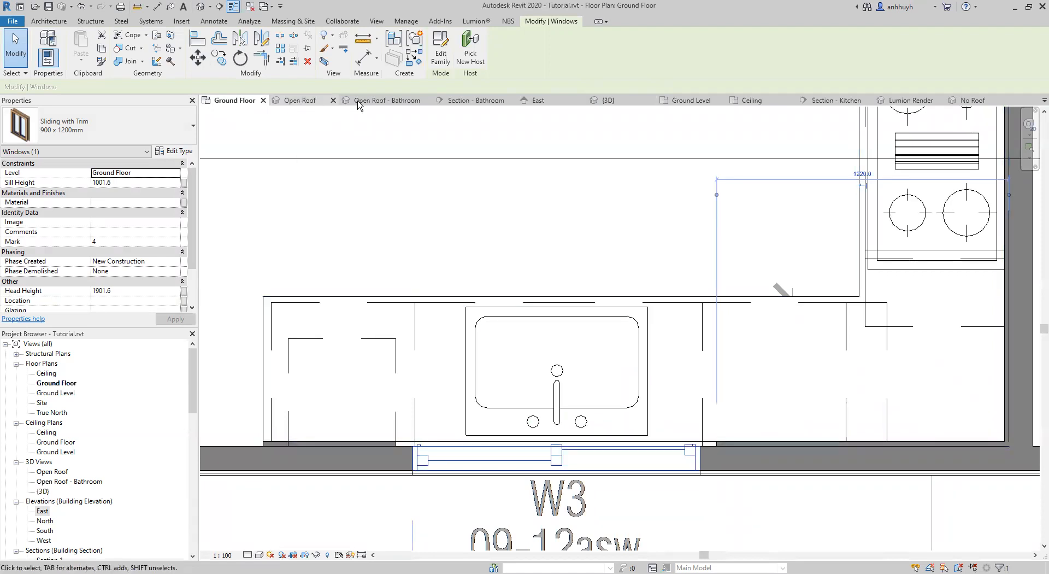
{"action": "left_click", "coordinate": [626, 105]}
{"action": "middle_click_drag", "start_coordinate": [564, 352], "coordinate": [711, 331], "text": "shift"}
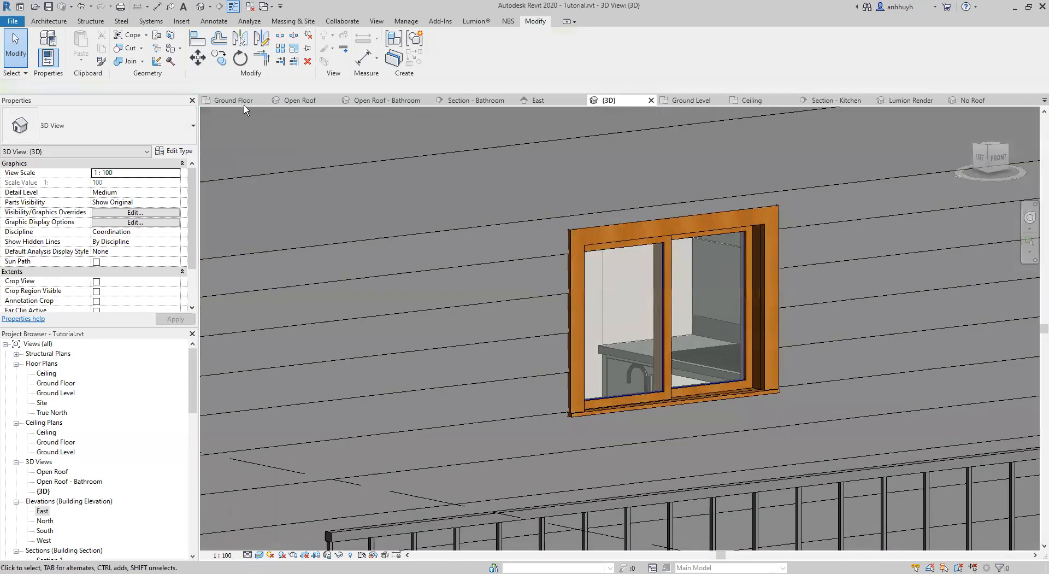
{"action": "left_click", "coordinate": [240, 101]}
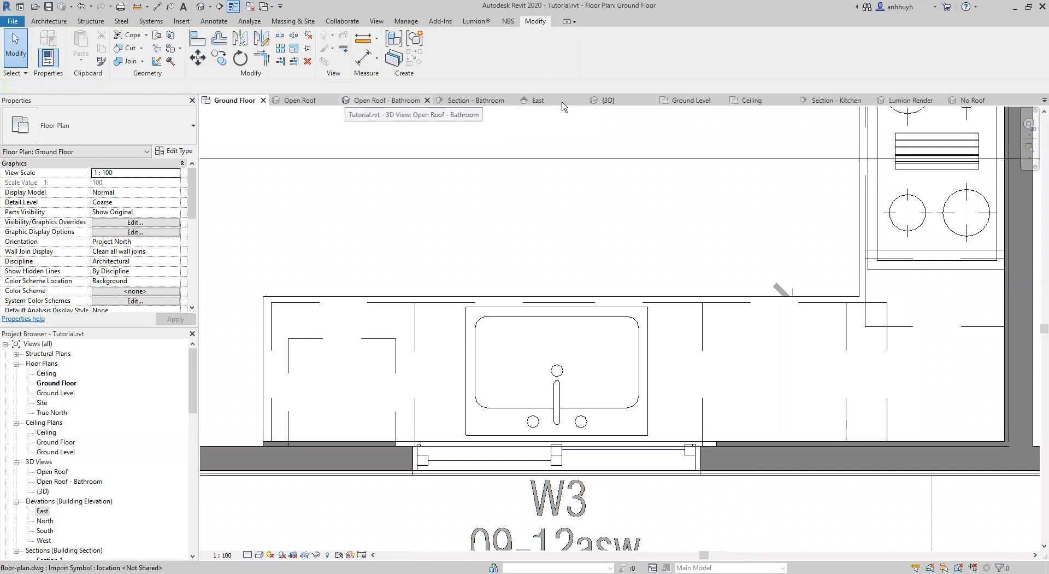
{"action": "left_click", "coordinate": [609, 101]}
Set the exterior trim projection of the gable wall window's type, Sliding with Trim 900 x 600mm, to 38 mm.
{"action": "middle_click_drag", "start_coordinate": [757, 280], "coordinate": [610, 288], "text": "shift"}
{"action": "left_click", "coordinate": [630, 255]}
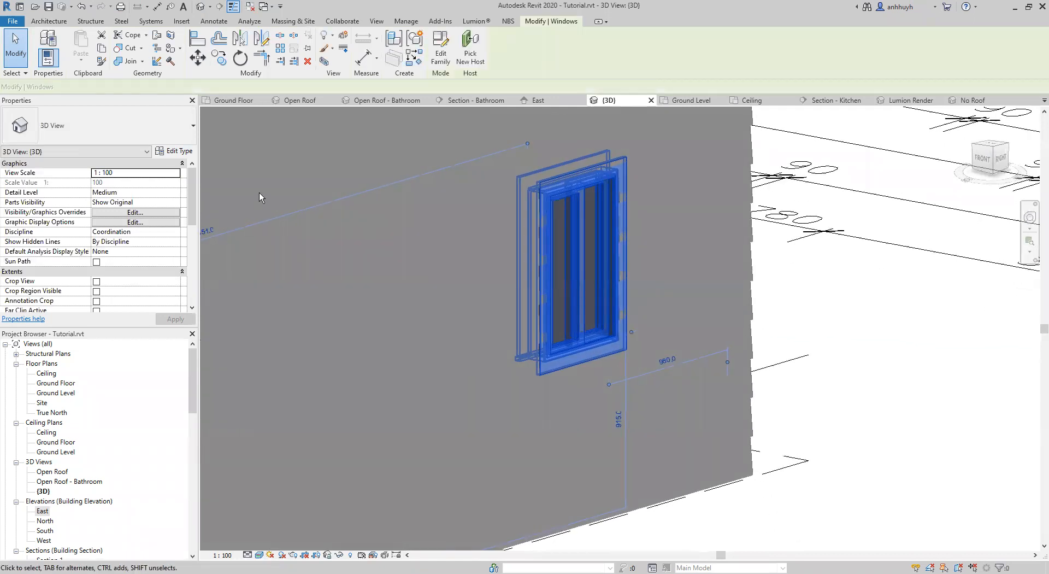
{"action": "left_click", "coordinate": [175, 151]}
{"action": "left_click", "coordinate": [577, 341]}
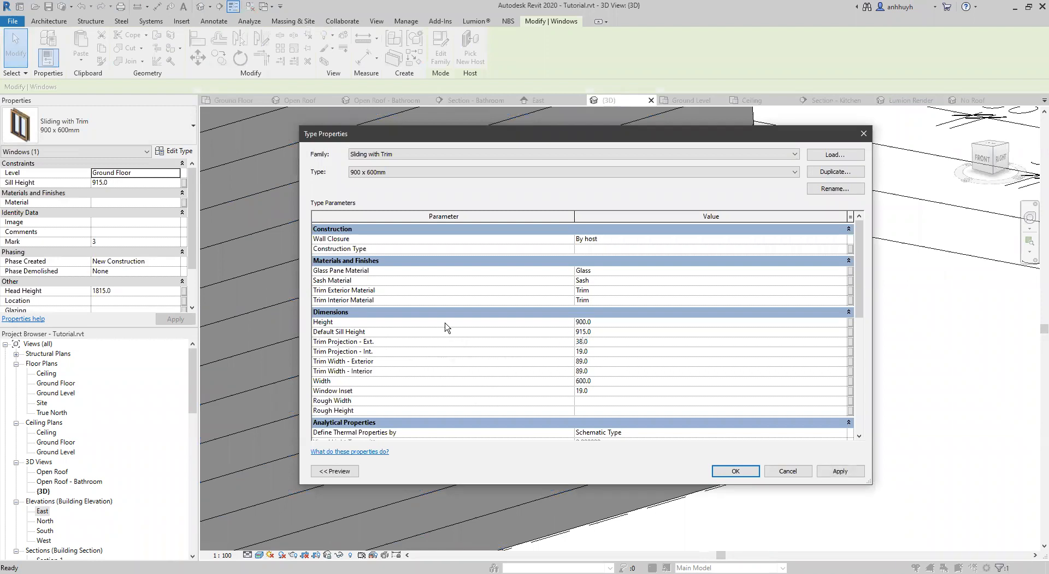
{"action": "key", "text": "Return"}
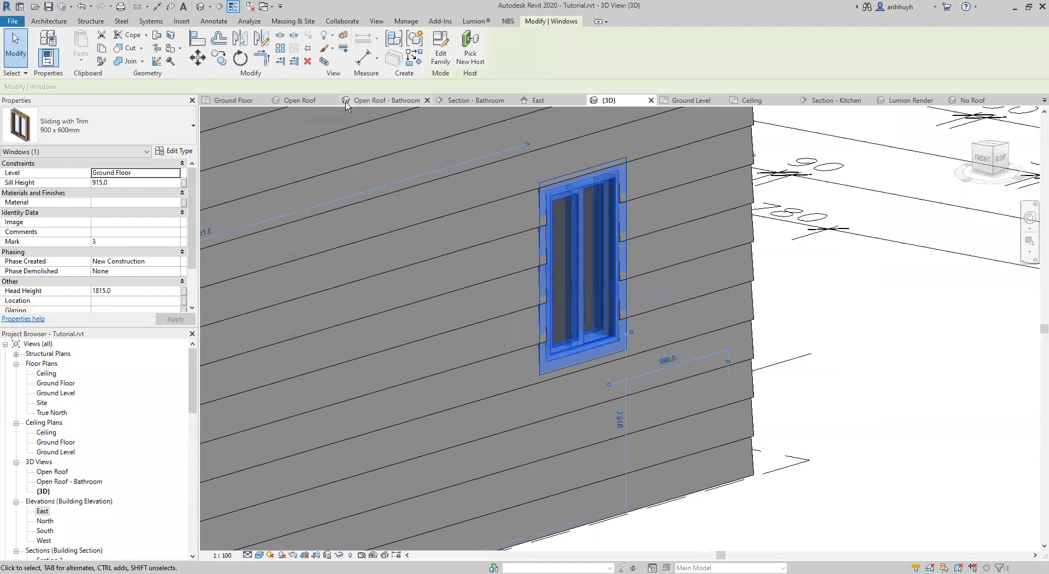
Flip the facing of the ensuite window W5 in the Ground Floor plan and check its trim in 3D.
{"action": "left_click", "coordinate": [235, 102]}
{"action": "scroll", "coordinate": [772, 268], "scroll_direction": "down", "scroll_amount": 5}
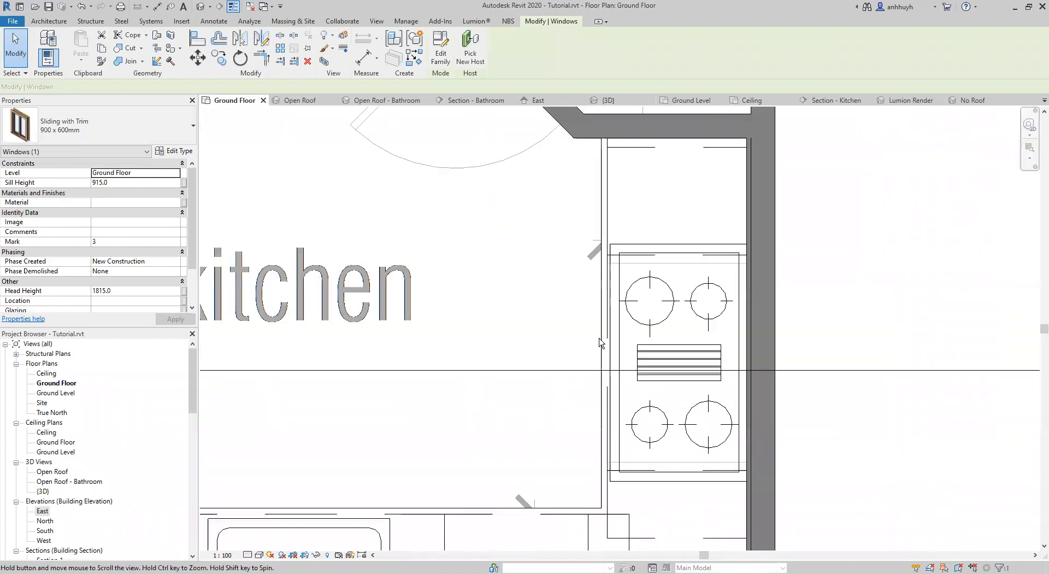
{"action": "middle_click_drag", "start_coordinate": [772, 268], "coordinate": [501, 412]}
{"action": "middle_click_drag", "start_coordinate": [691, 253], "coordinate": [592, 443]}
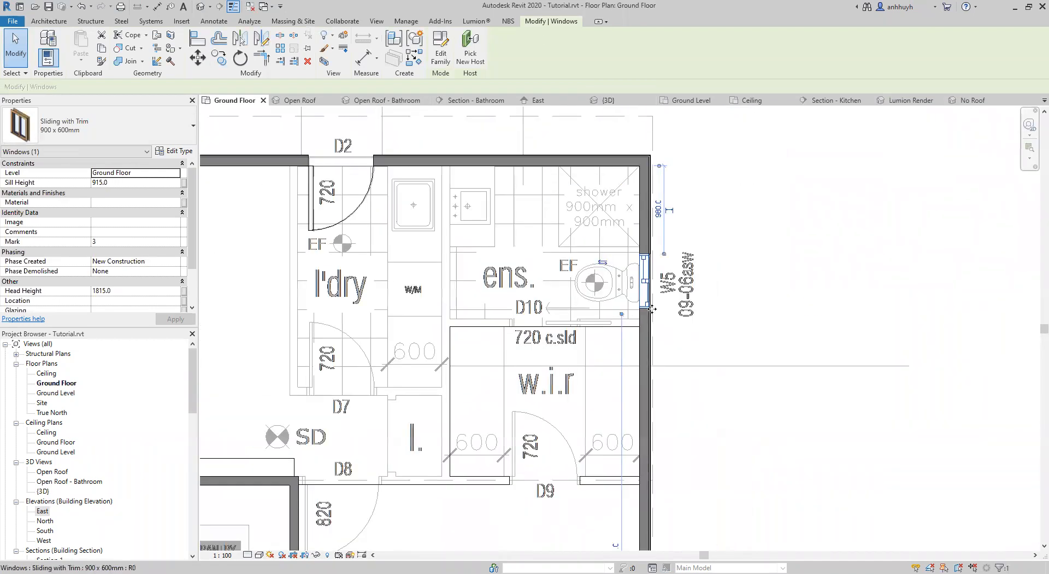
{"action": "left_click", "coordinate": [645, 279]}
{"action": "scroll", "coordinate": [646, 273], "scroll_direction": "up", "scroll_amount": 1}
{"action": "scroll", "coordinate": [631, 311], "scroll_direction": "up", "scroll_amount": 1}
{"action": "left_click", "coordinate": [578, 247]}
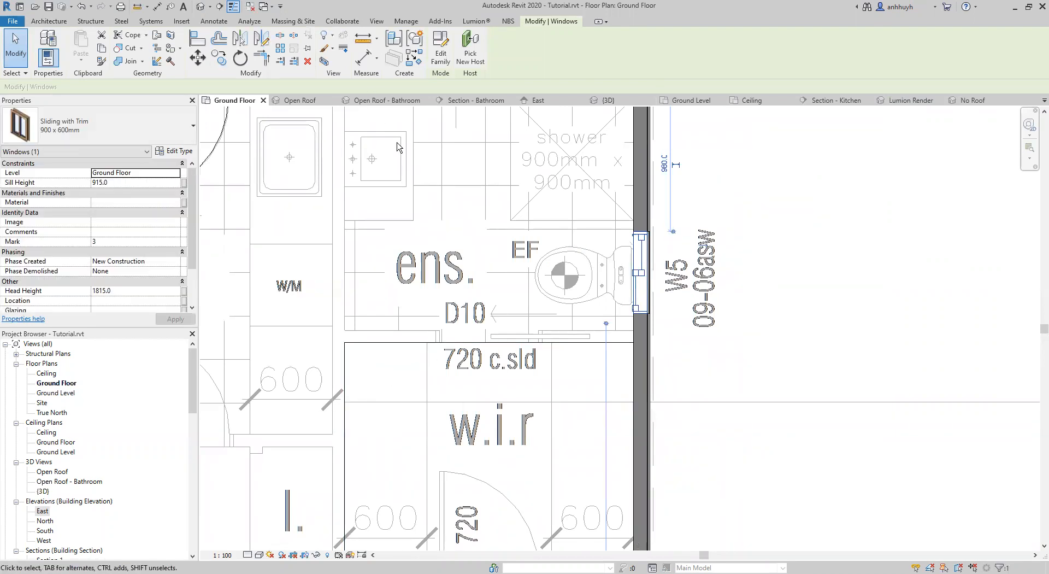
{"action": "left_click", "coordinate": [606, 100]}
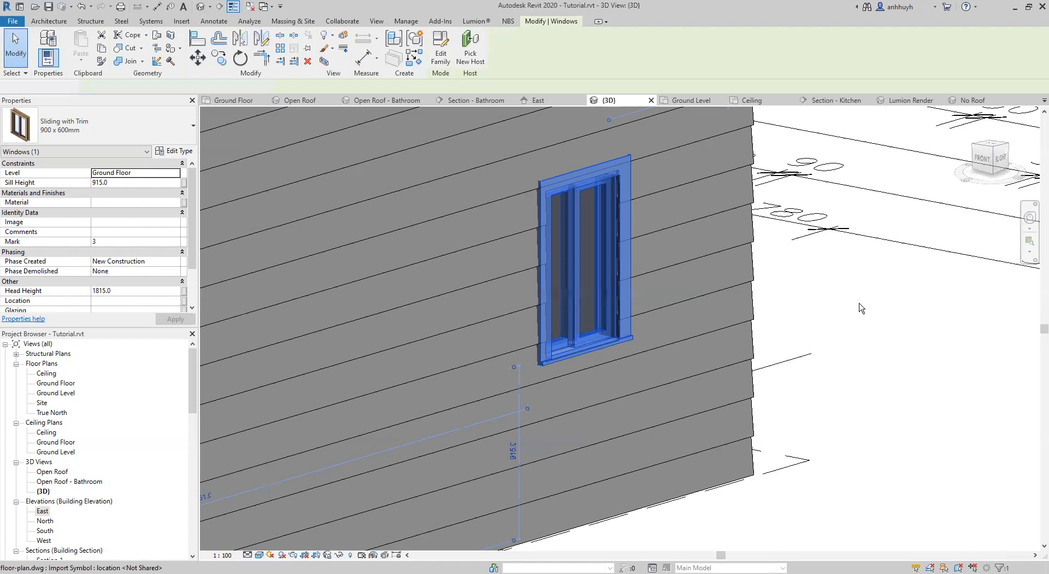
{"action": "left_click", "coordinate": [859, 304]}
Examine the flipped windows, cladding and roof edges along the gable wall and front verandah.
{"action": "middle_click_drag", "start_coordinate": [796, 337], "coordinate": [814, 366], "text": "shift"}
{"action": "scroll", "coordinate": [652, 335], "scroll_direction": "down", "scroll_amount": 3}
{"action": "middle_click_drag", "start_coordinate": [652, 336], "coordinate": [816, 303]}
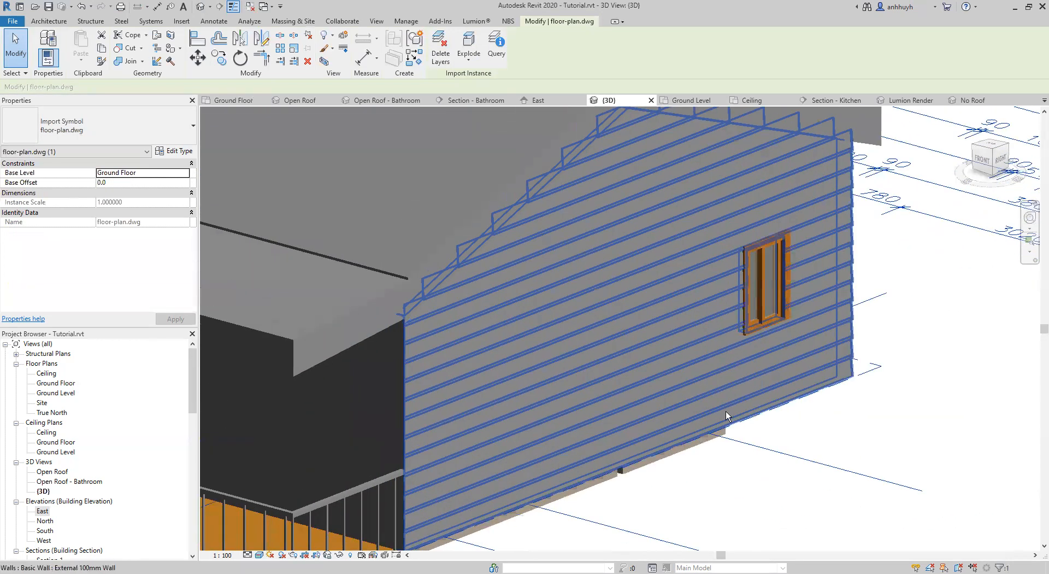
{"action": "middle_click_drag", "start_coordinate": [726, 444], "coordinate": [774, 402]}
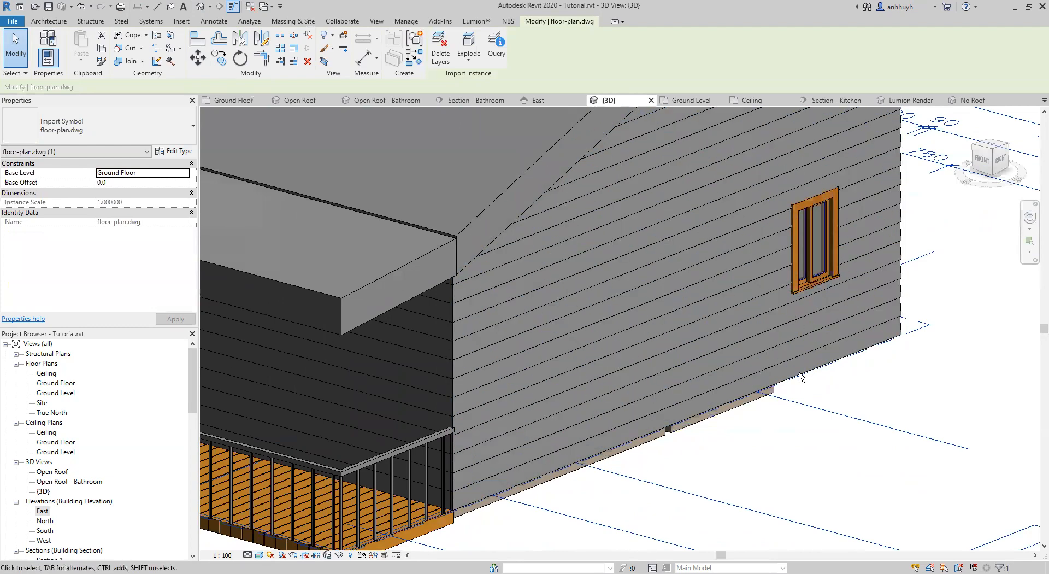
{"action": "middle_click_drag", "start_coordinate": [740, 436], "coordinate": [602, 430], "text": "shift"}
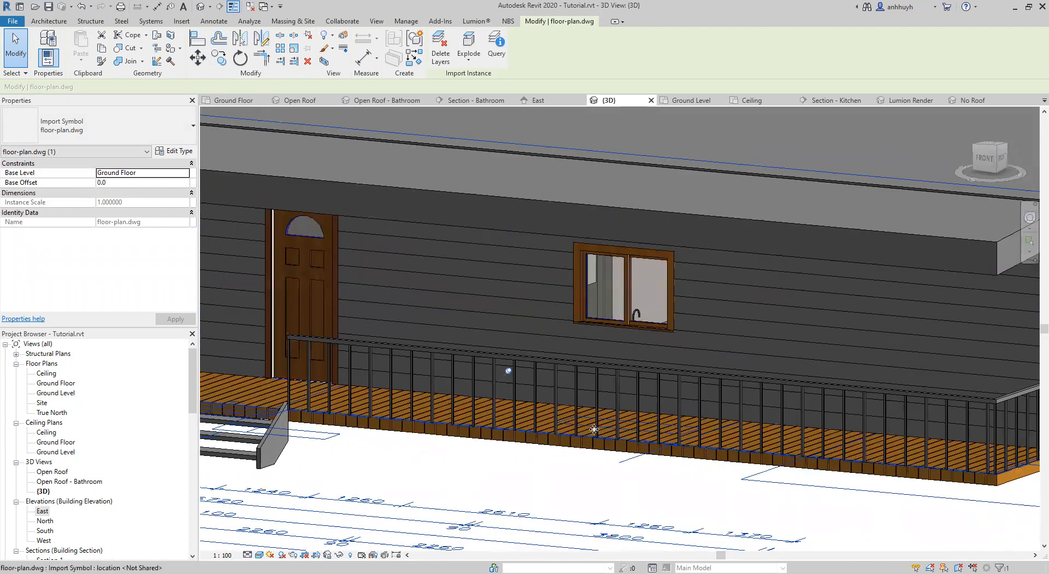
{"action": "scroll", "coordinate": [643, 407], "scroll_direction": "down", "scroll_amount": 4}
{"action": "mouse_move", "coordinate": [642, 406]}
{"action": "middle_mouse_down", "text": "shift"}
{"action": "mouse_move", "coordinate": [547, 394]}
{"action": "mouse_move", "coordinate": [714, 475]}
{"action": "mouse_move", "coordinate": [696, 463]}
{"action": "middle_mouse_up", "text": "shift"}
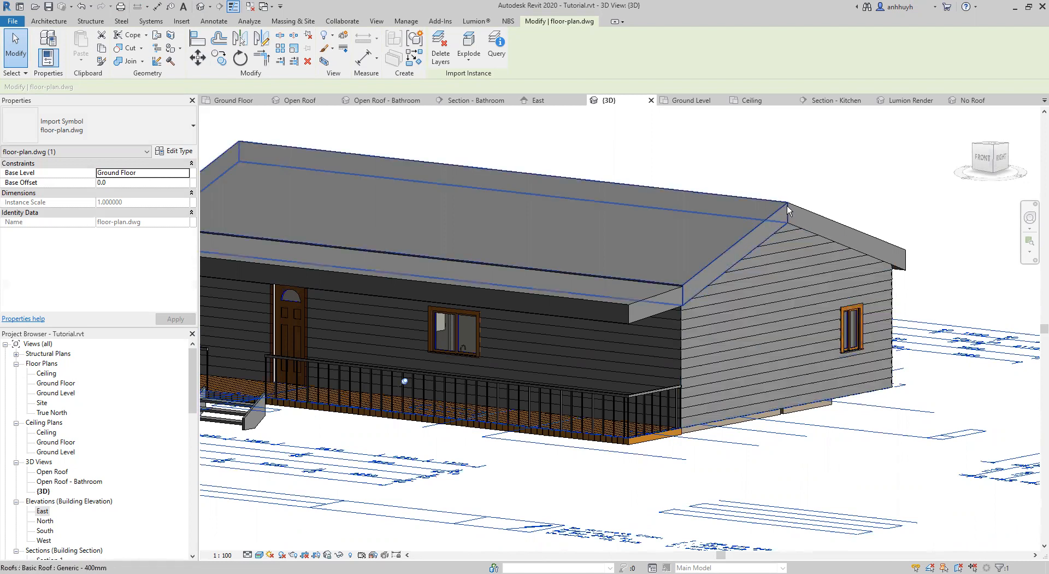
{"action": "mouse_move", "coordinate": [544, 323]}
{"action": "middle_mouse_down"}
{"action": "mouse_move", "coordinate": [582, 328]}
{"action": "mouse_move", "coordinate": [564, 325]}
{"action": "middle_mouse_up"}
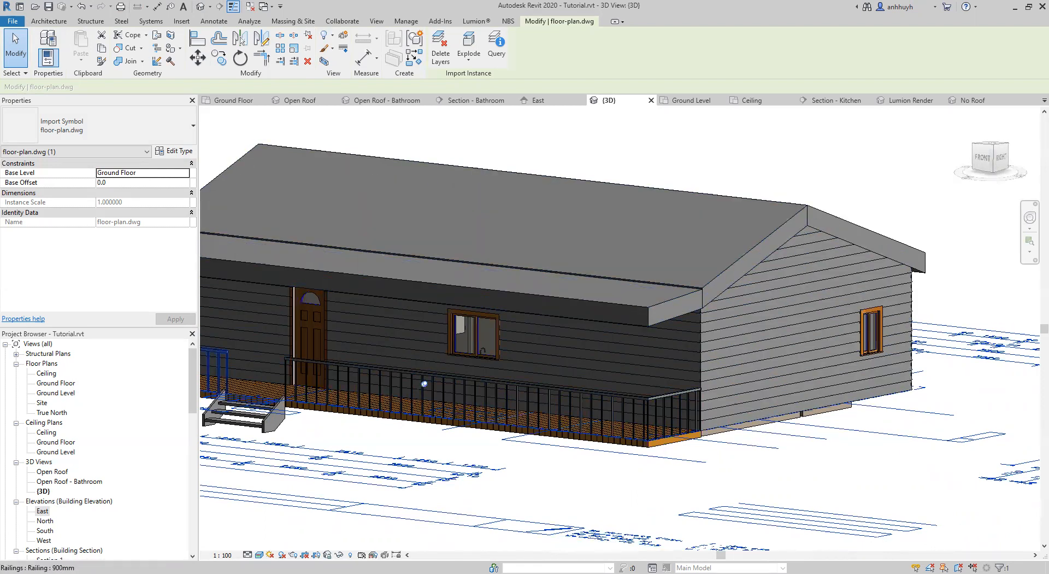
{"action": "middle_click_drag", "start_coordinate": [403, 389], "coordinate": [540, 409]}
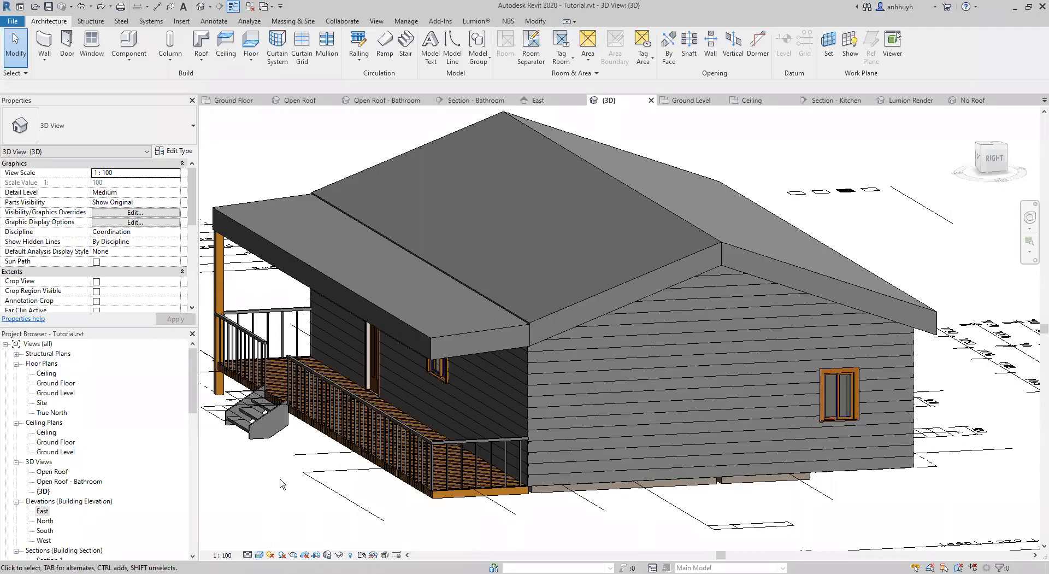
{"action": "middle_click_drag", "start_coordinate": [280, 480], "coordinate": [301, 470]}
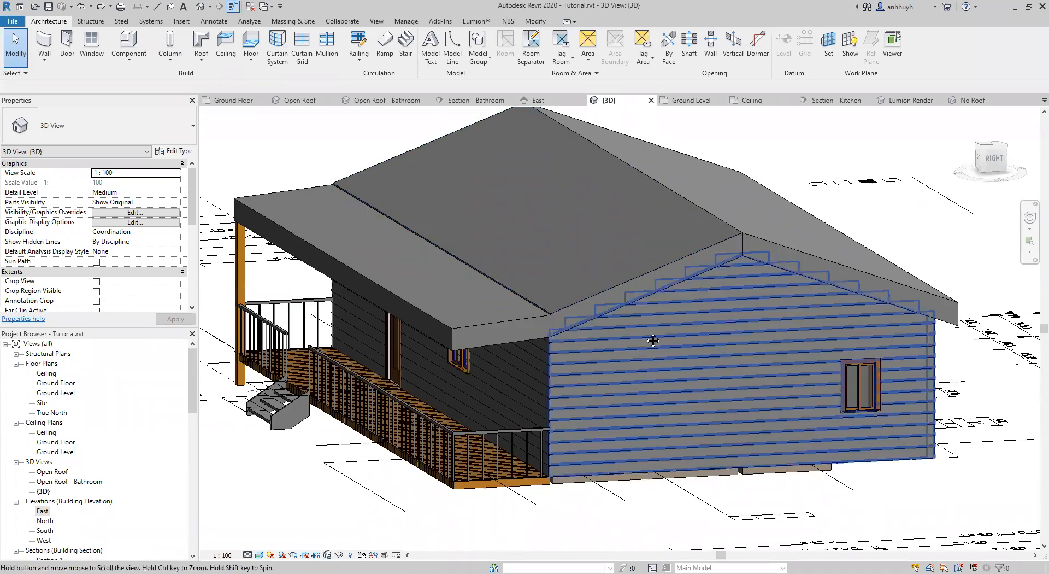
{"action": "middle_click_drag", "start_coordinate": [675, 282], "coordinate": [629, 315]}
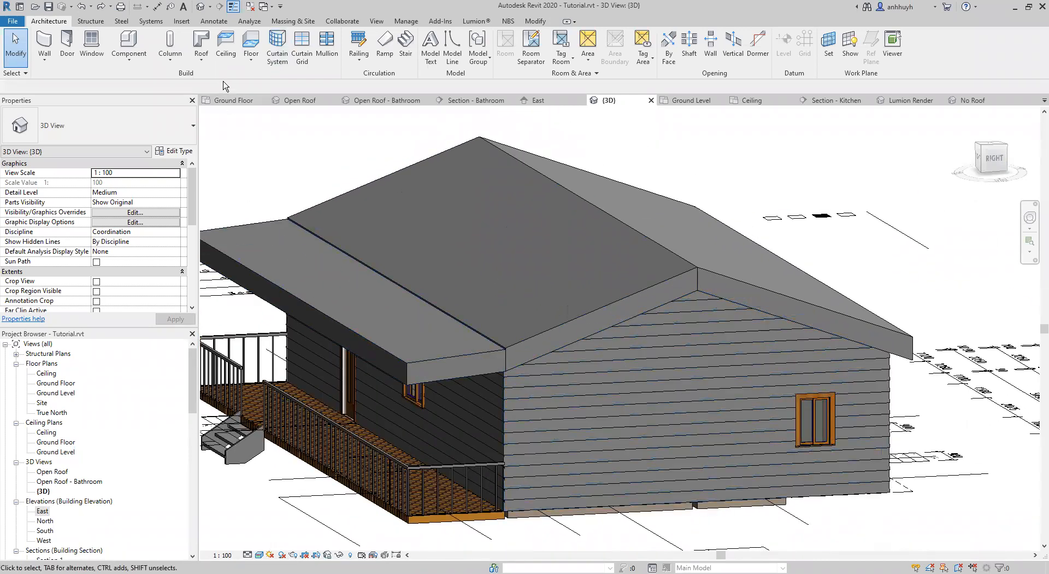
Check the available roof options, including soffit, fascia and gutter, and save the project.
{"action": "left_click", "coordinate": [201, 56]}
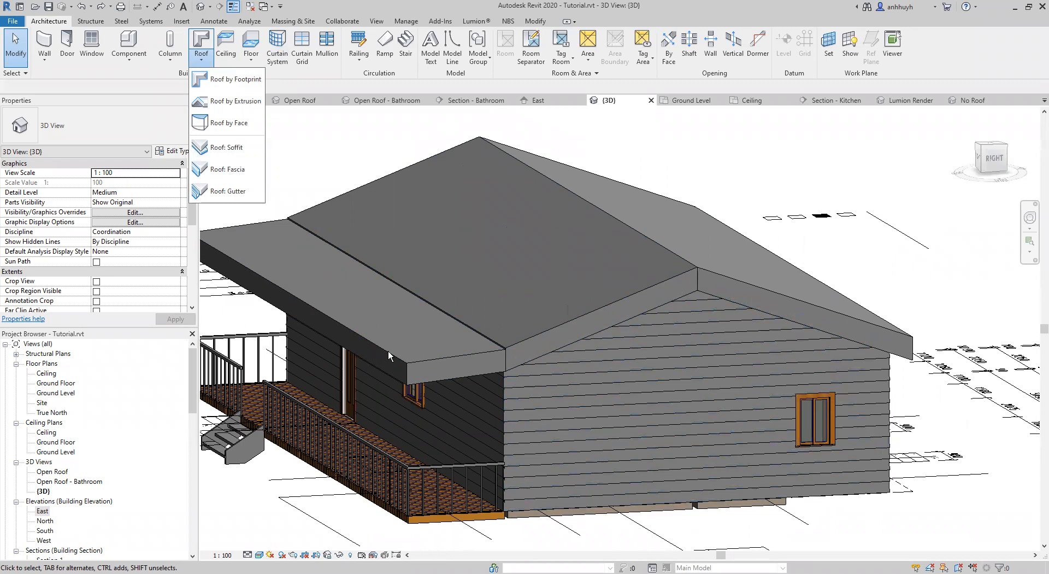
{"action": "left_click", "coordinate": [267, 292]}
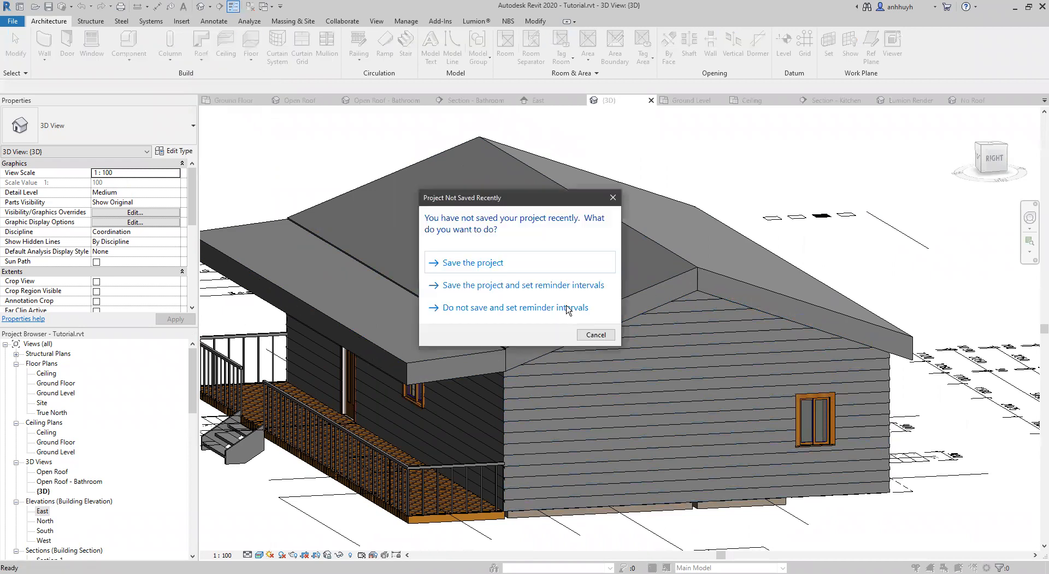
{"action": "left_click", "coordinate": [494, 263]}
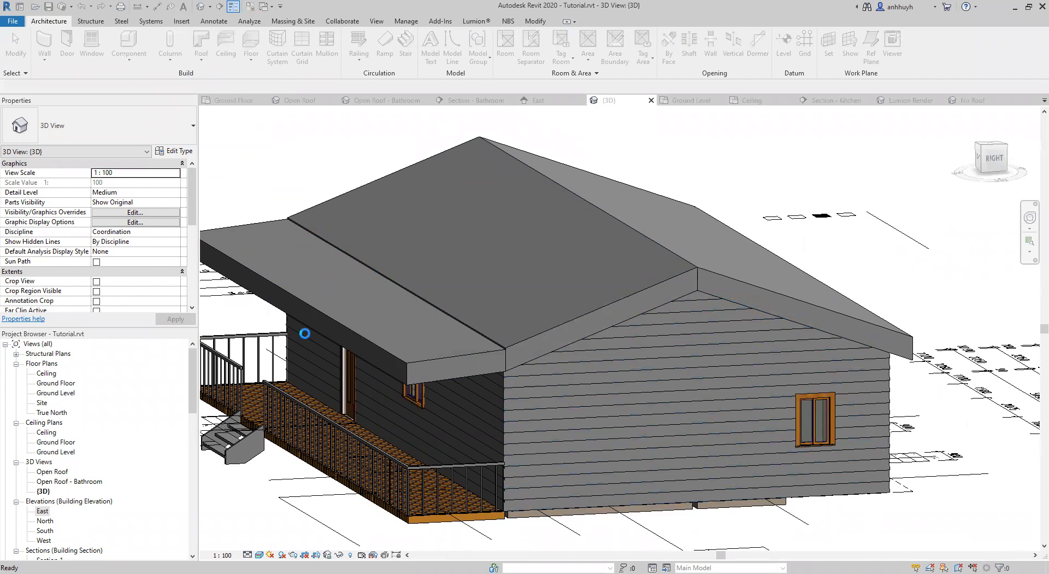
Examine the roof and cladding from the back, left gable and front sides of the house.
{"action": "middle_click_drag", "start_coordinate": [743, 309], "coordinate": [477, 328], "text": "shift"}
{"action": "middle_click_drag", "start_coordinate": [854, 287], "coordinate": [502, 312], "text": "shift"}
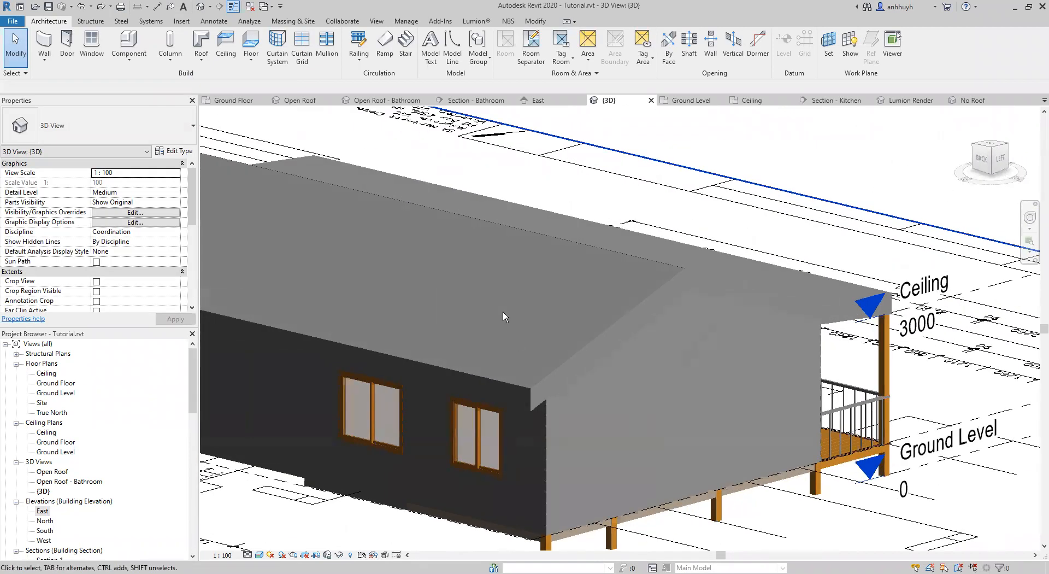
{"action": "middle_click_drag", "start_coordinate": [634, 285], "coordinate": [453, 238]}
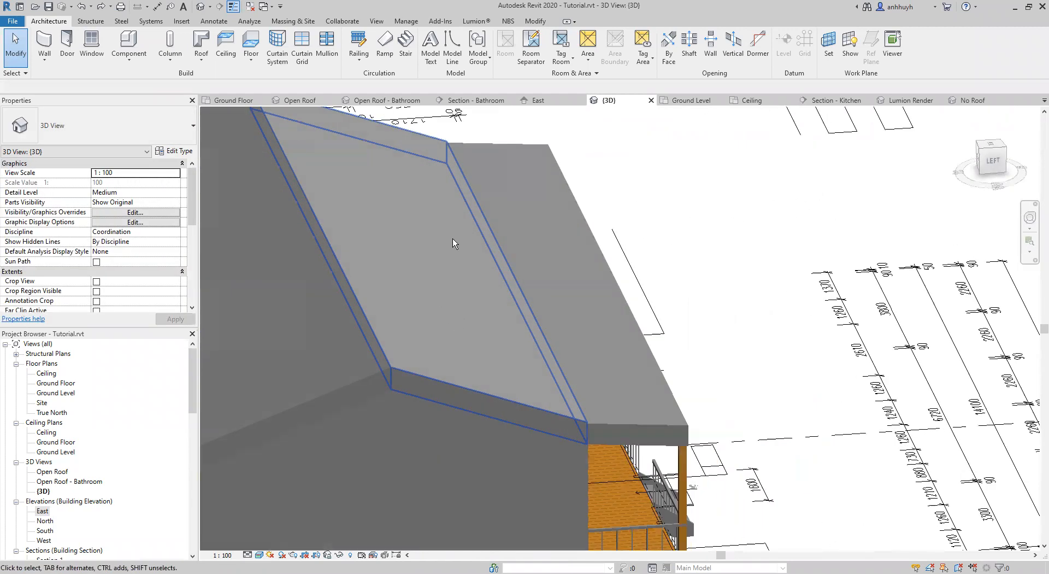
{"action": "middle_click_drag", "start_coordinate": [661, 342], "coordinate": [752, 269]}
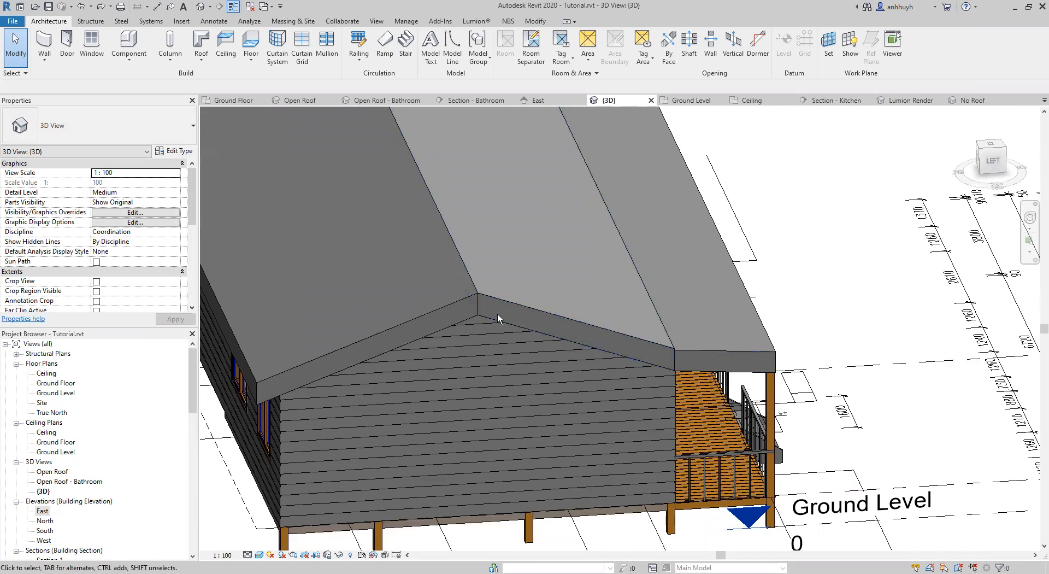
{"action": "middle_click_drag", "start_coordinate": [715, 420], "coordinate": [755, 411], "text": "shift"}
{"action": "scroll", "coordinate": [584, 372], "scroll_direction": "down", "scroll_amount": 2}
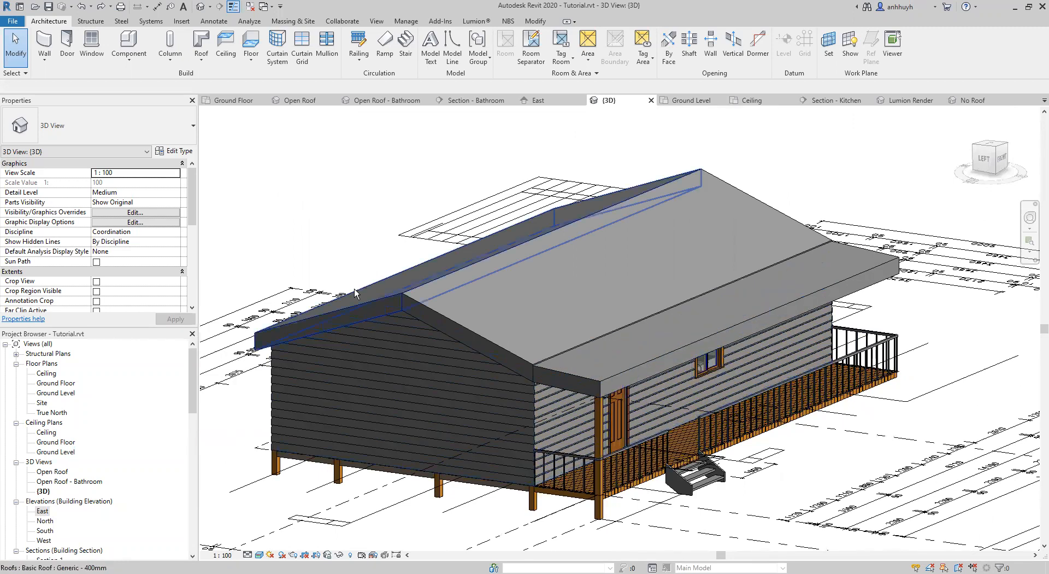
Add fascias along the front slope of the left gable and the adjoining side edge of the verandah roof.
{"action": "left_click", "coordinate": [200, 58]}
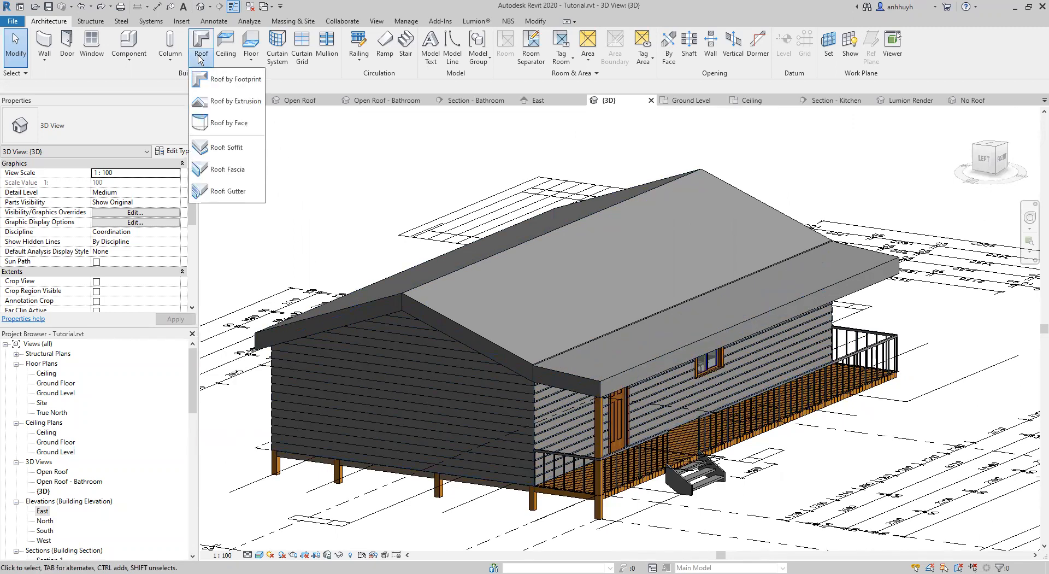
{"action": "left_click", "coordinate": [229, 172]}
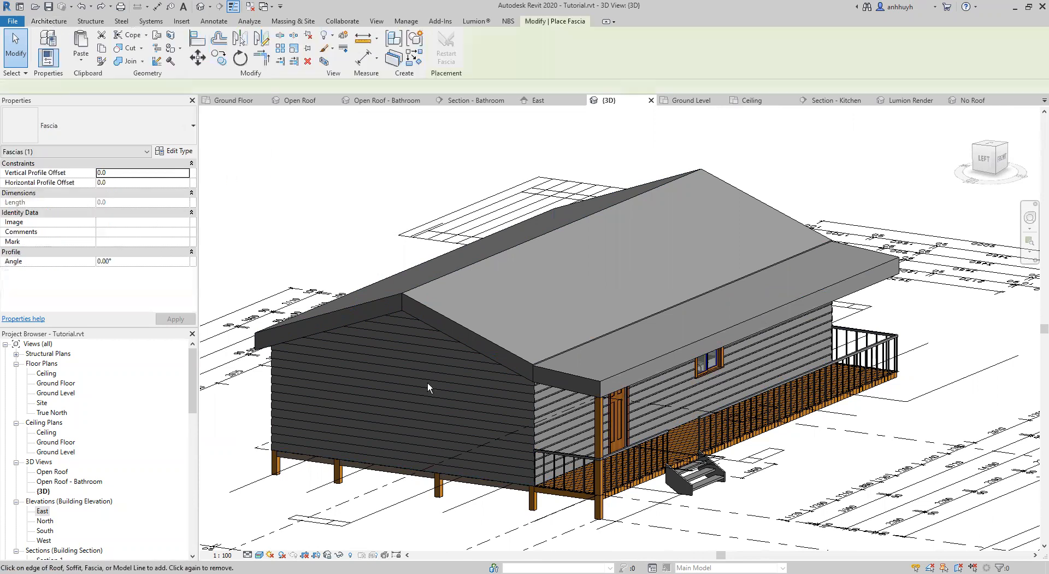
{"action": "scroll", "coordinate": [436, 329], "scroll_direction": "up", "scroll_amount": 3}
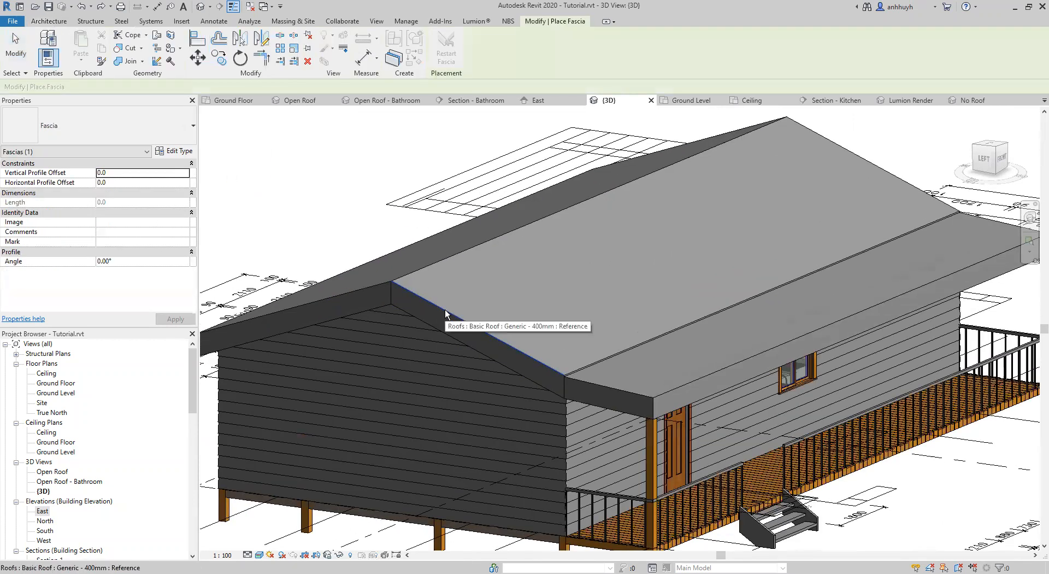
{"action": "left_click", "coordinate": [445, 310]}
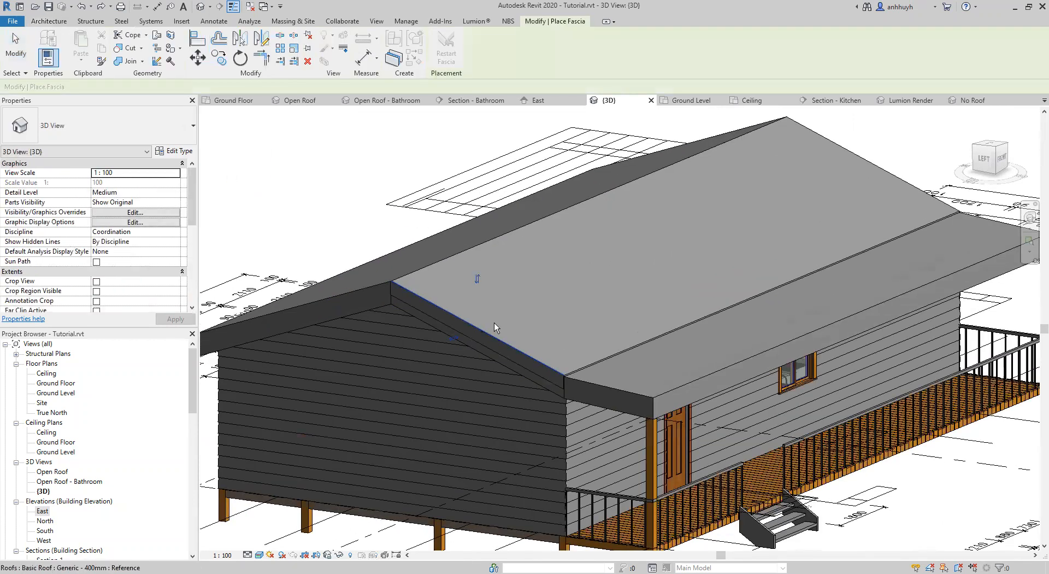
{"action": "left_click", "coordinate": [603, 387]}
Add fascias along the verandah roof's right side edge, both right gable slopes and the rear slope of the left gable.
{"action": "middle_click_drag", "start_coordinate": [689, 325], "coordinate": [528, 365]}
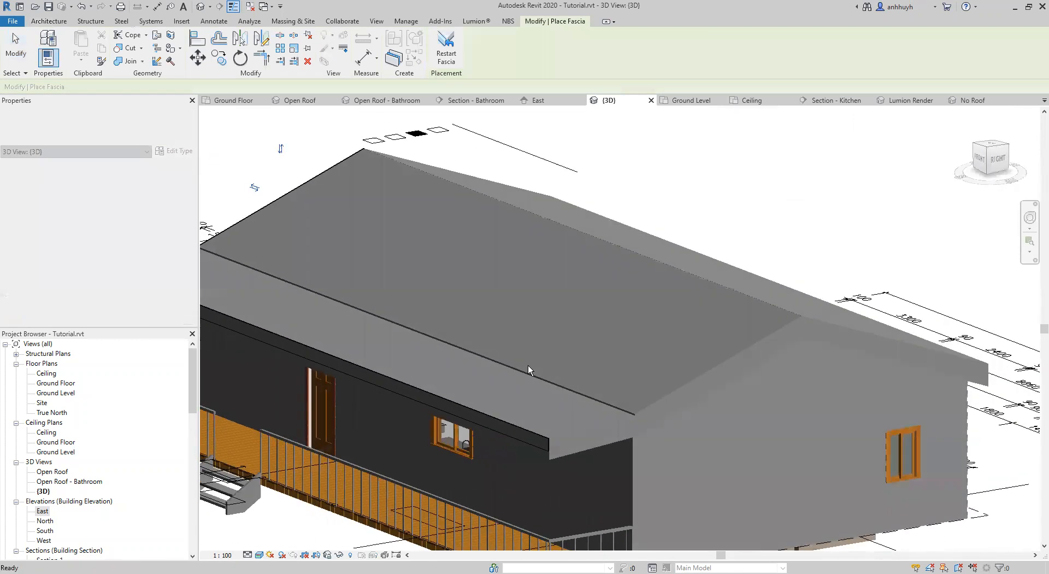
{"action": "left_click", "coordinate": [591, 427]}
{"action": "left_click", "coordinate": [697, 384]}
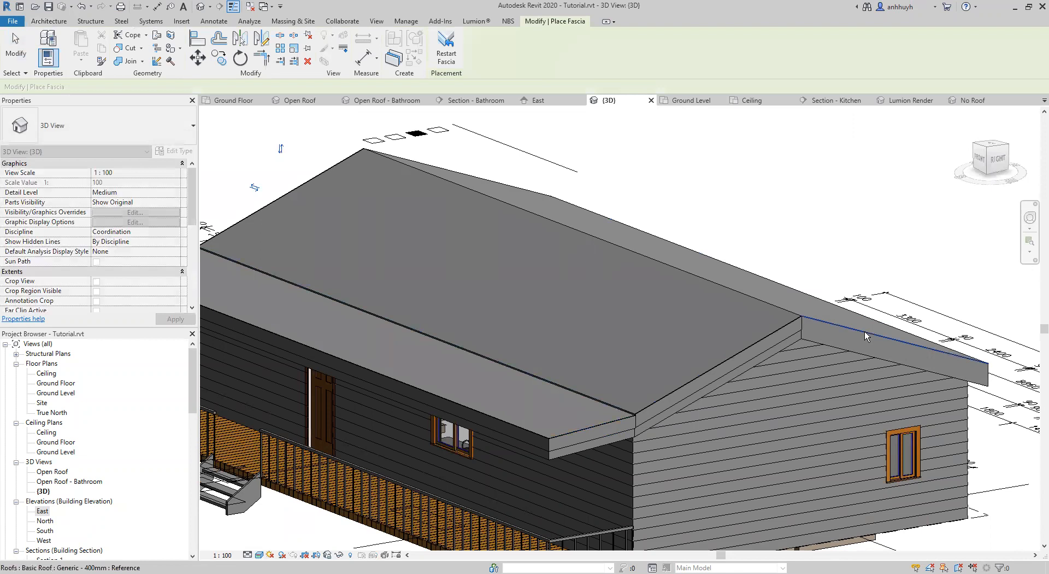
{"action": "middle_click_drag", "start_coordinate": [864, 331], "coordinate": [563, 398], "text": "shift"}
{"action": "middle_click_drag", "start_coordinate": [774, 340], "coordinate": [597, 338], "text": "shift"}
{"action": "left_click", "coordinate": [541, 341]}
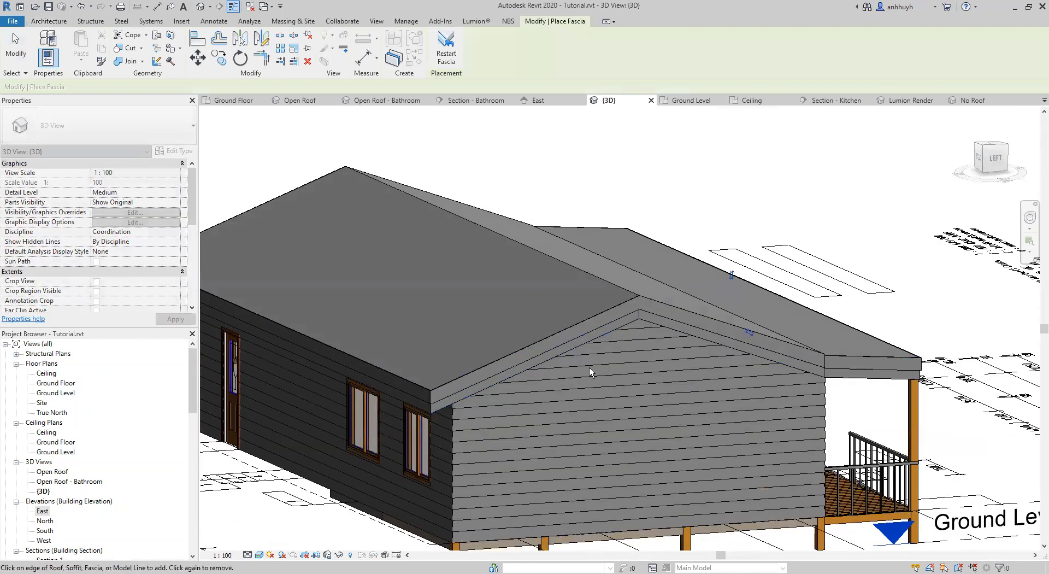
Examine the fascias at the gable peaks, eaves and verandah roof corner, and end fascia placement.
{"action": "scroll", "coordinate": [656, 311], "scroll_direction": "up", "scroll_amount": 5}
{"action": "middle_click_drag", "start_coordinate": [626, 297], "coordinate": [781, 221], "text": "shift"}
{"action": "scroll", "coordinate": [770, 235], "scroll_direction": "down", "scroll_amount": 1}
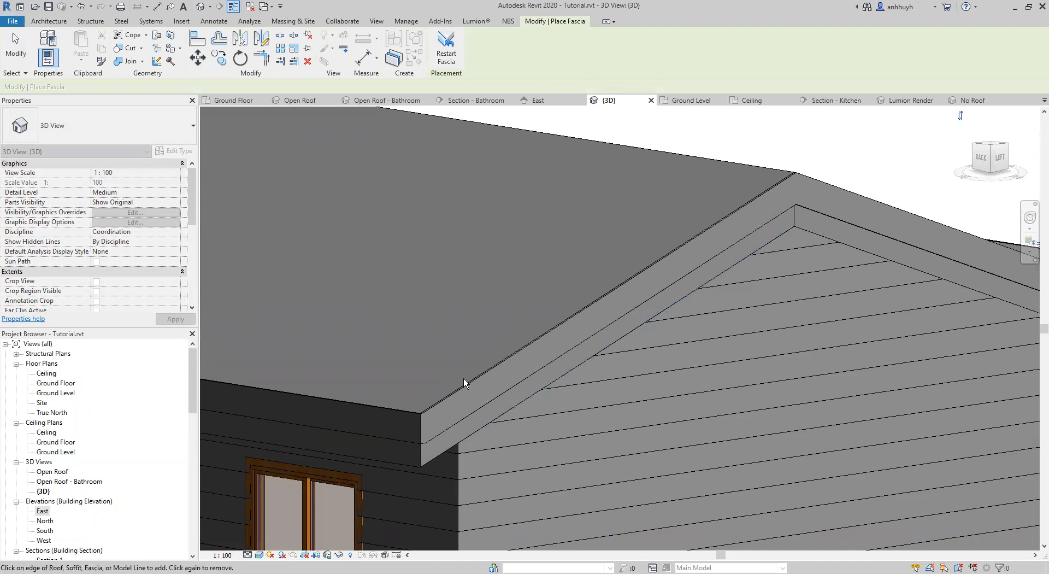
{"action": "scroll", "coordinate": [859, 332], "scroll_direction": "down", "scroll_amount": 2}
{"action": "middle_click_drag", "start_coordinate": [840, 269], "coordinate": [688, 262]}
{"action": "middle_click_drag", "start_coordinate": [689, 262], "coordinate": [590, 268], "text": "shift"}
{"action": "middle_click_drag", "start_coordinate": [794, 295], "coordinate": [867, 265], "text": "shift"}
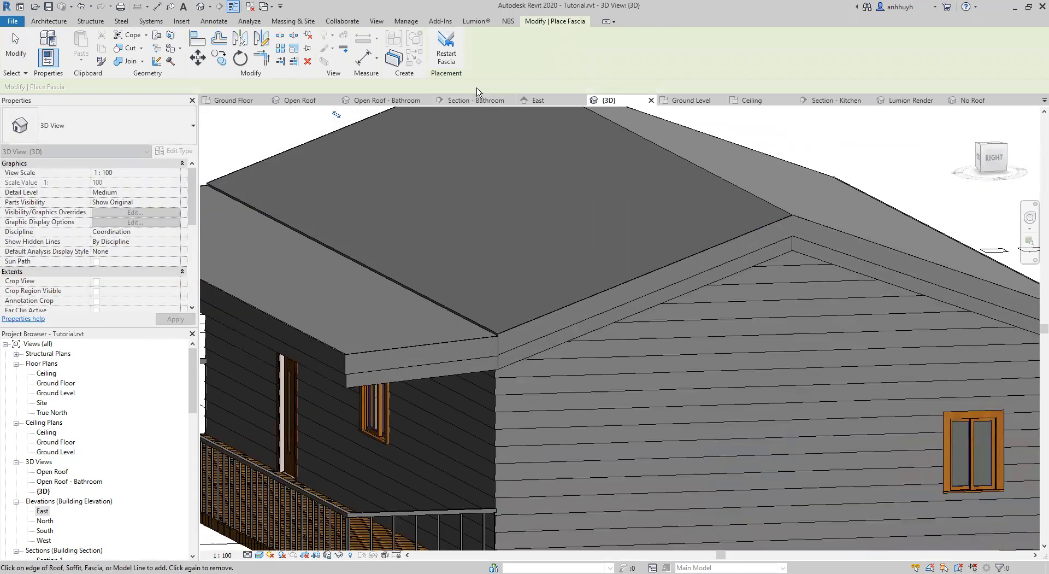
{"action": "scroll", "coordinate": [821, 204], "scroll_direction": "down", "scroll_amount": 5}
{"action": "key", "text": "Escape"}
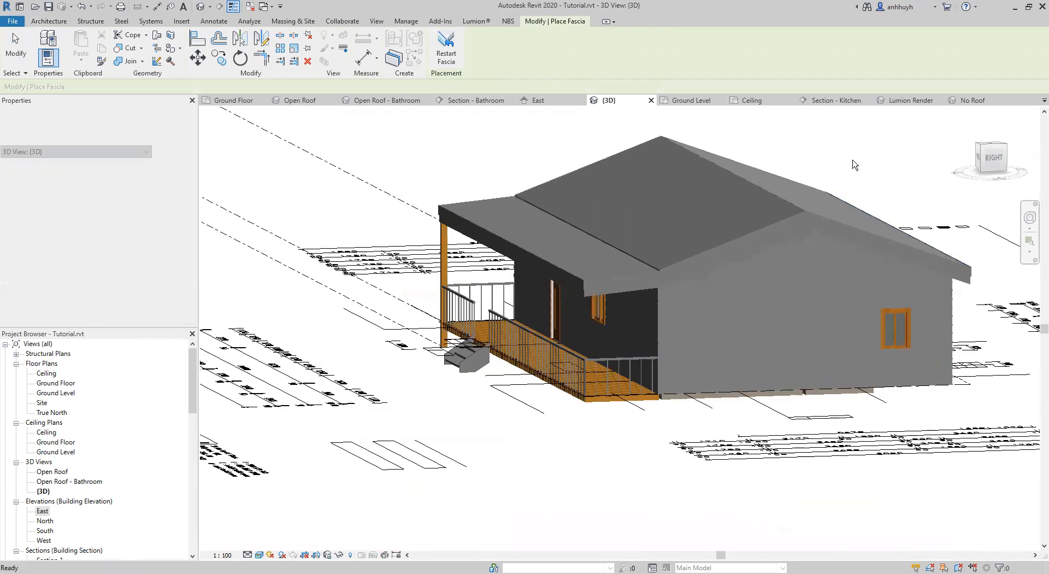
{"action": "middle_click_drag", "start_coordinate": [827, 168], "coordinate": [677, 243]}
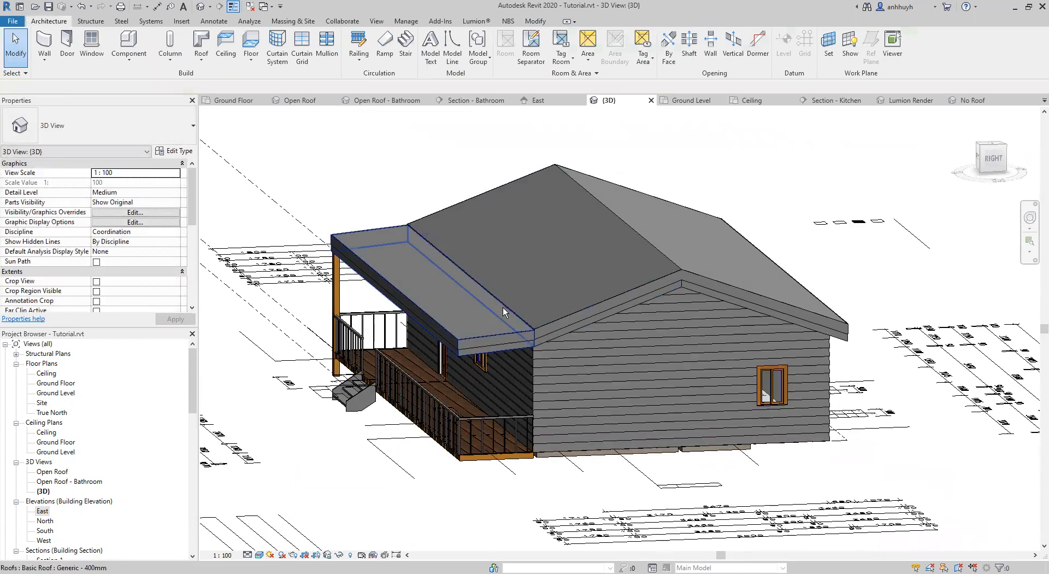
Duplicate the type of all three roofs as Generic - 200mm and set its structure layer thickness to 200 mm.
{"action": "left_click", "coordinate": [526, 297]}
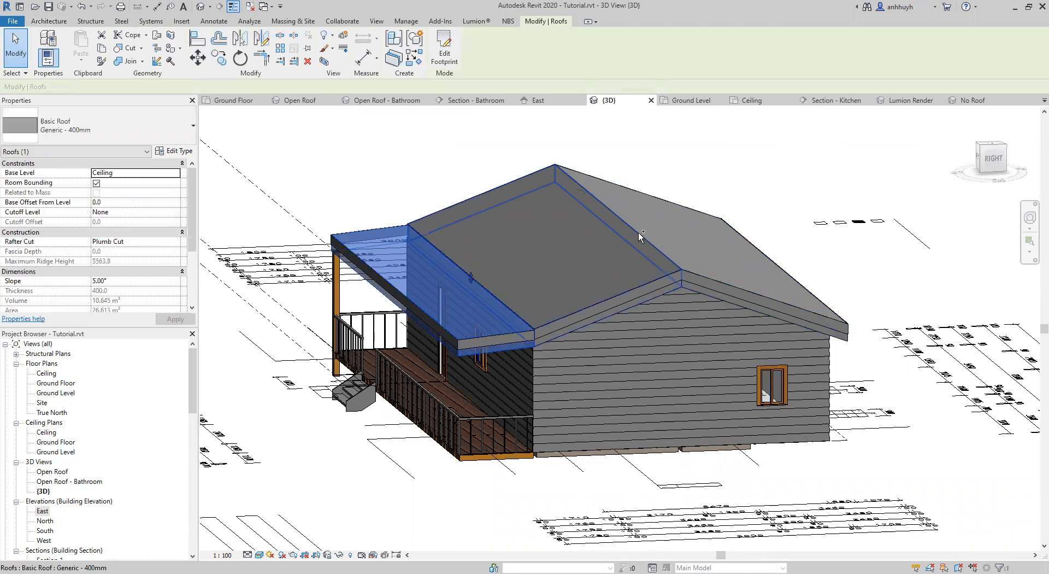
{"action": "left_click", "coordinate": [678, 241], "text": "ctrl"}
{"action": "left_click", "coordinate": [708, 218], "text": "ctrl"}
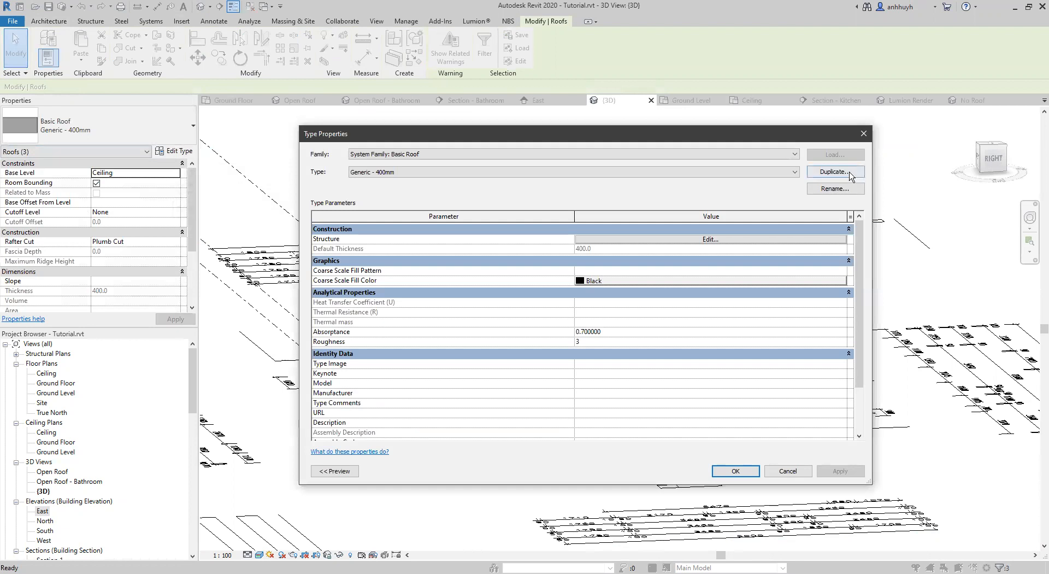
{"action": "left_click", "coordinate": [844, 171]}
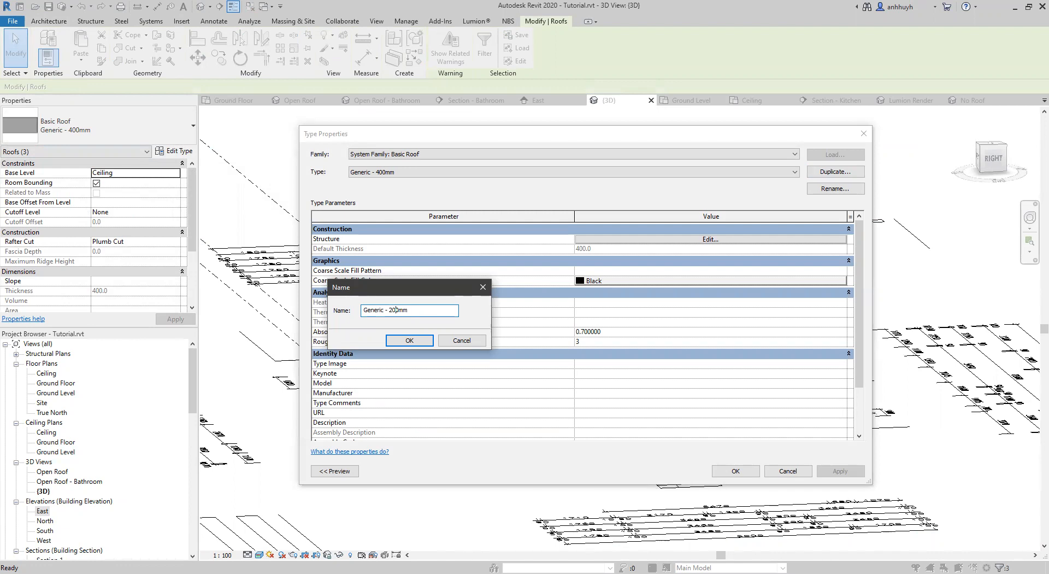
{"action": "left_click", "coordinate": [409, 340]}
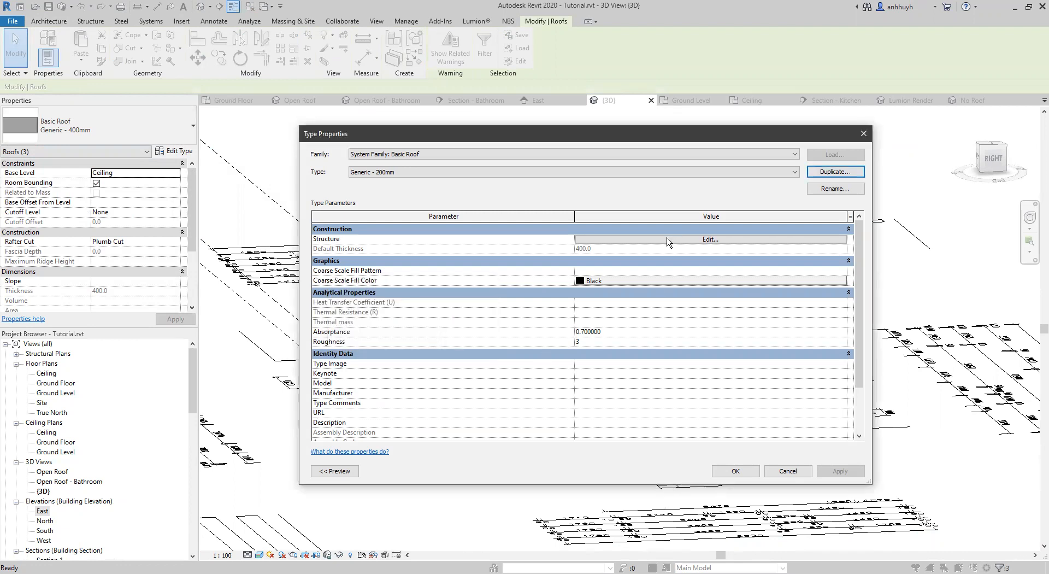
{"action": "left_click", "coordinate": [668, 241]}
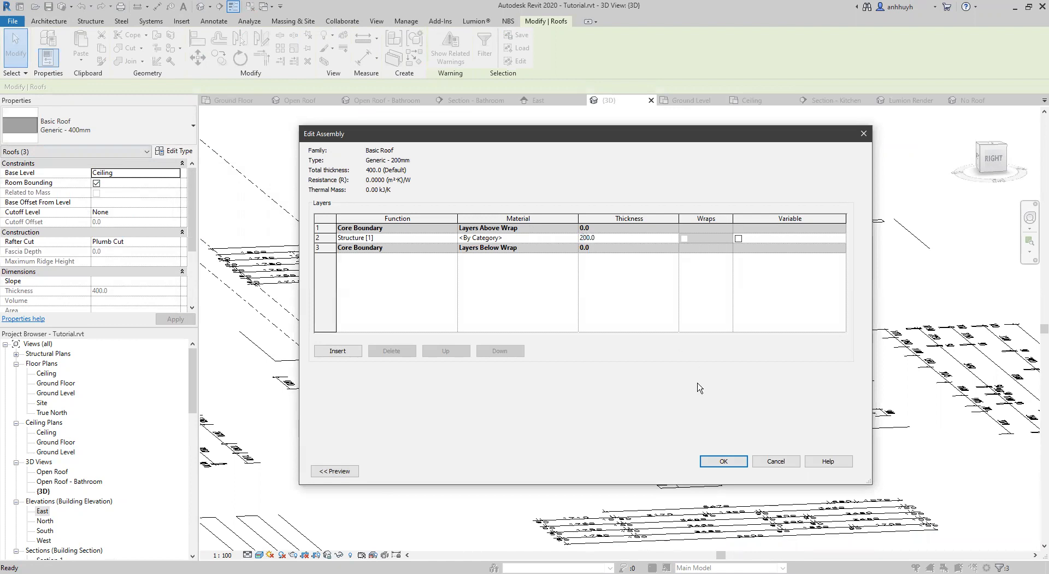
{"action": "left_click", "coordinate": [721, 464]}
{"action": "left_click", "coordinate": [735, 471]}
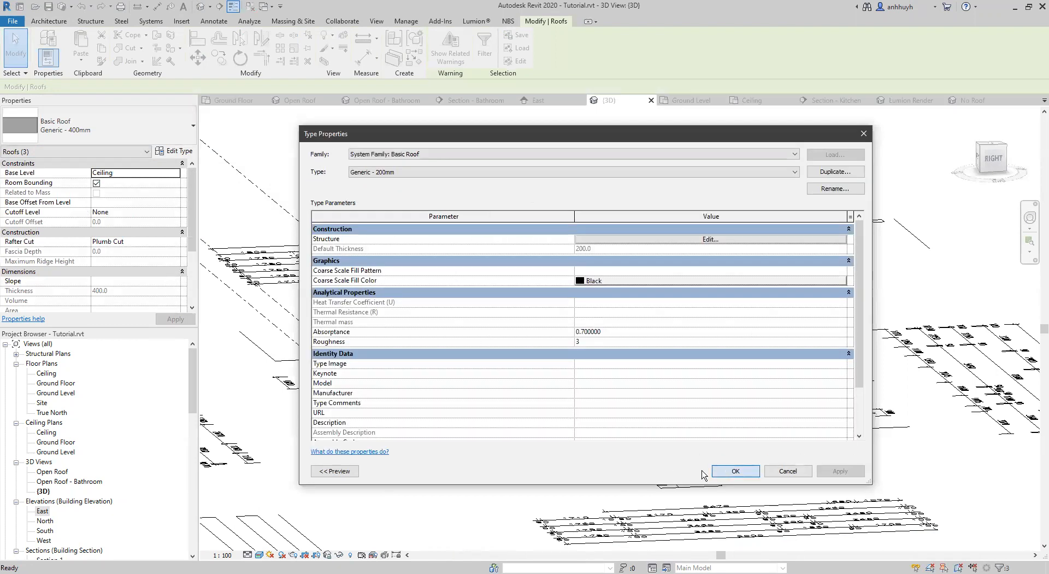
Set the roof type's structure thickness to 220 mm and rename the type Generic - 220mm.
{"action": "scroll", "coordinate": [765, 344], "scroll_direction": "up", "scroll_amount": 5}
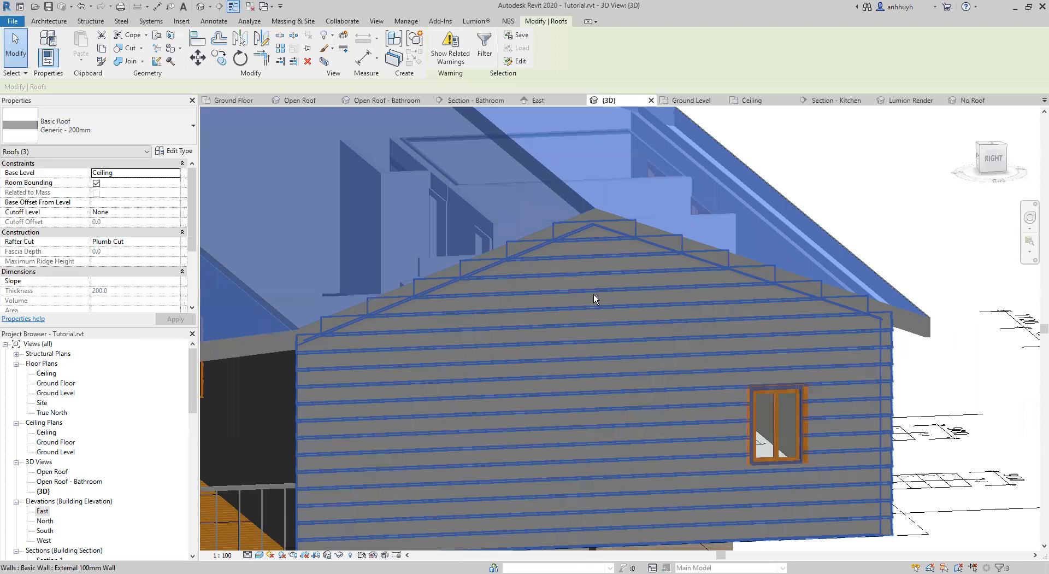
{"action": "middle_click_drag", "start_coordinate": [684, 320], "coordinate": [630, 230], "text": "shift"}
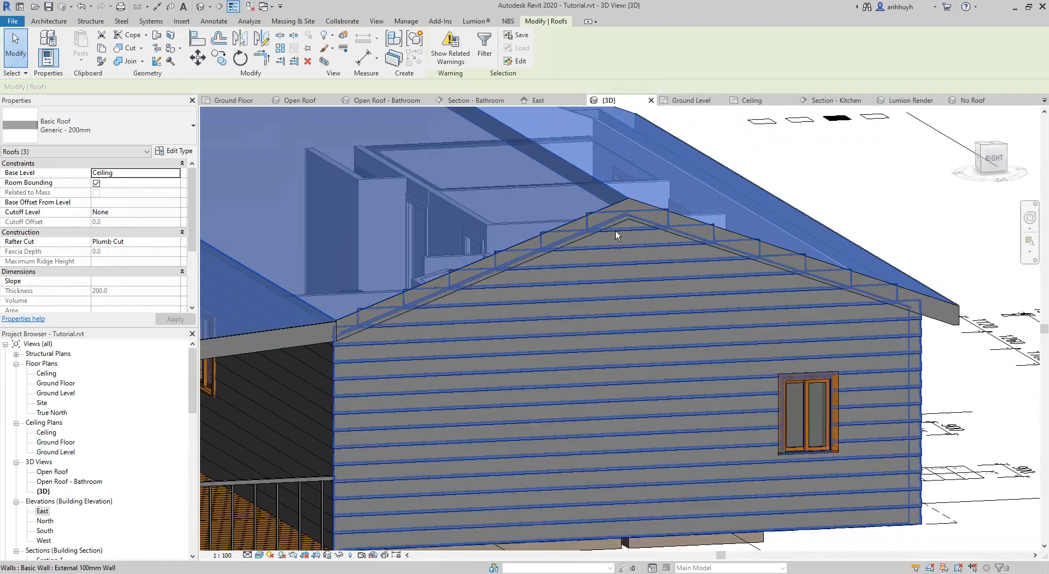
{"action": "left_click", "coordinate": [161, 155]}
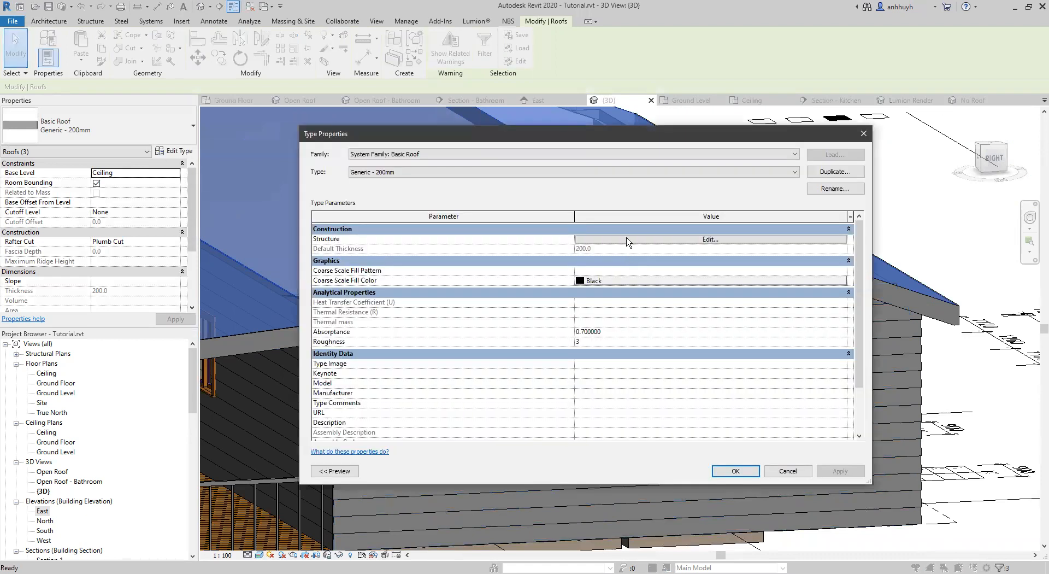
{"action": "left_click", "coordinate": [628, 238]}
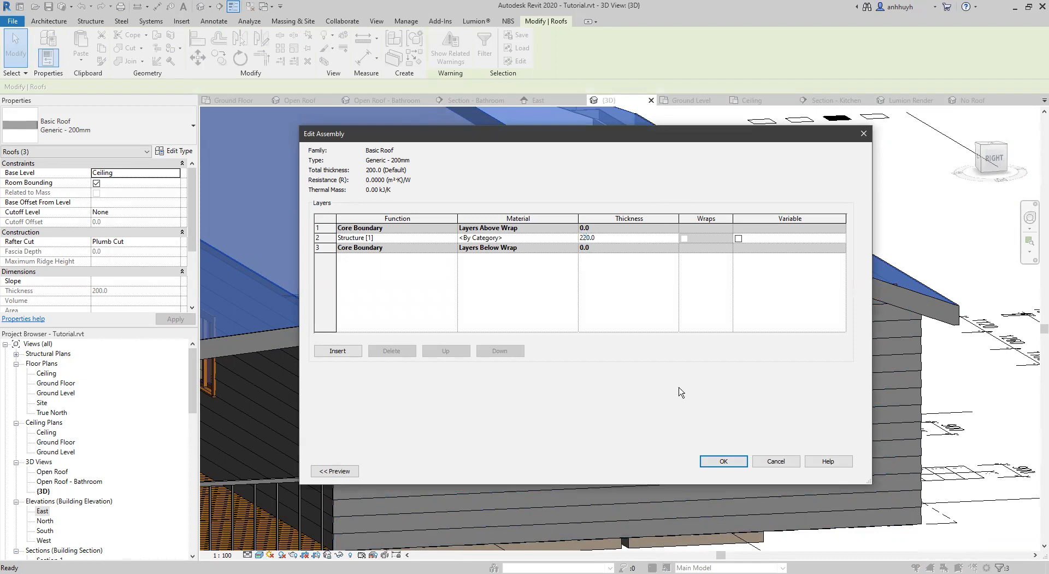
{"action": "left_click", "coordinate": [730, 464]}
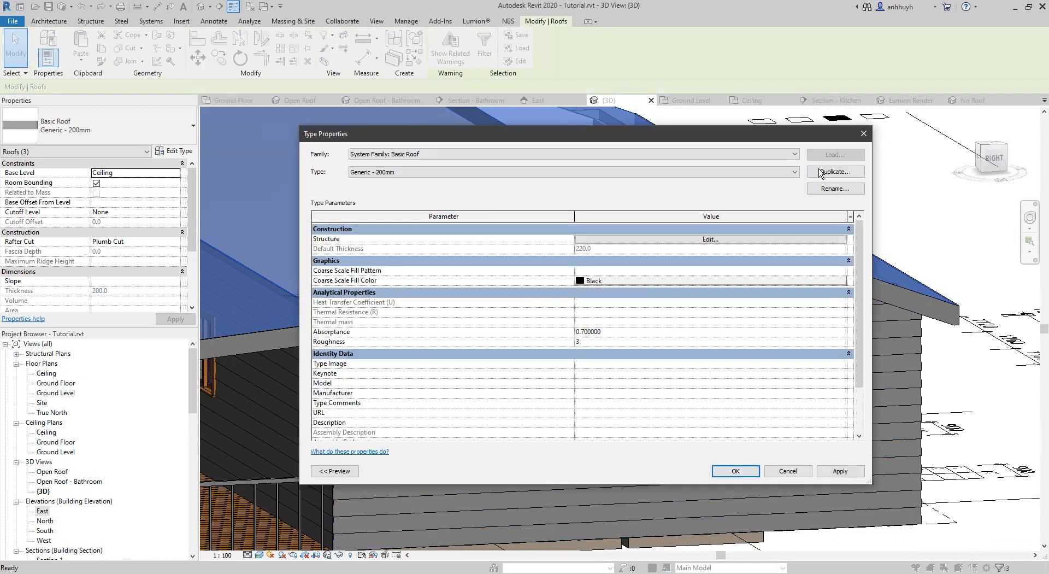
{"action": "left_click", "coordinate": [825, 188]}
{"action": "left_click", "coordinate": [588, 311]}
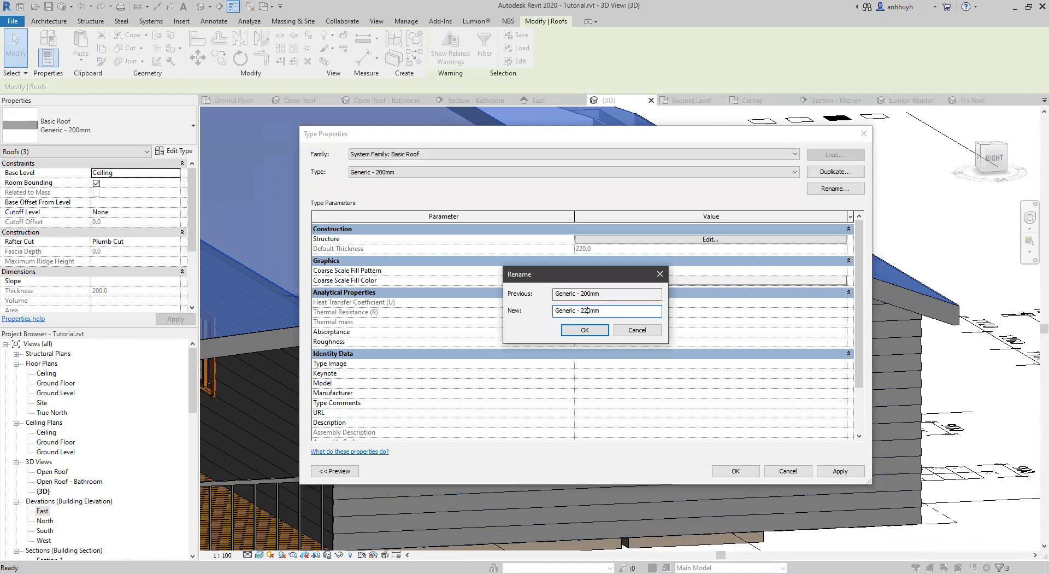
{"action": "left_click", "coordinate": [592, 335]}
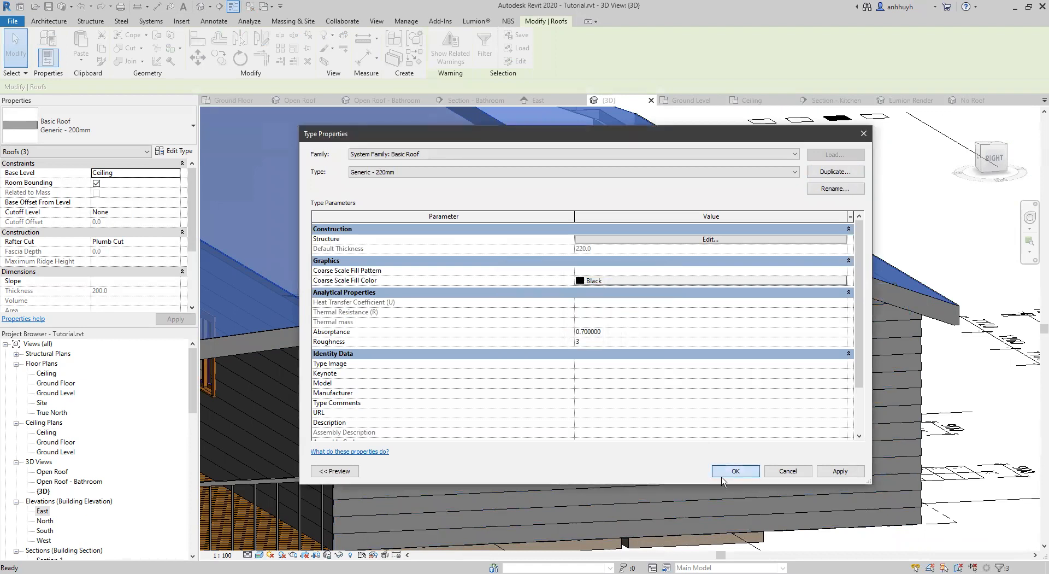
{"action": "left_click", "coordinate": [723, 479]}
Examine the edge of the 220 mm roof against the cladding on the right gable.
{"action": "middle_click_drag", "start_coordinate": [808, 273], "coordinate": [924, 311], "text": "shift"}
{"action": "scroll", "coordinate": [862, 363], "scroll_direction": "up", "scroll_amount": 1}
{"action": "scroll", "coordinate": [861, 363], "scroll_direction": "up", "scroll_amount": 2}
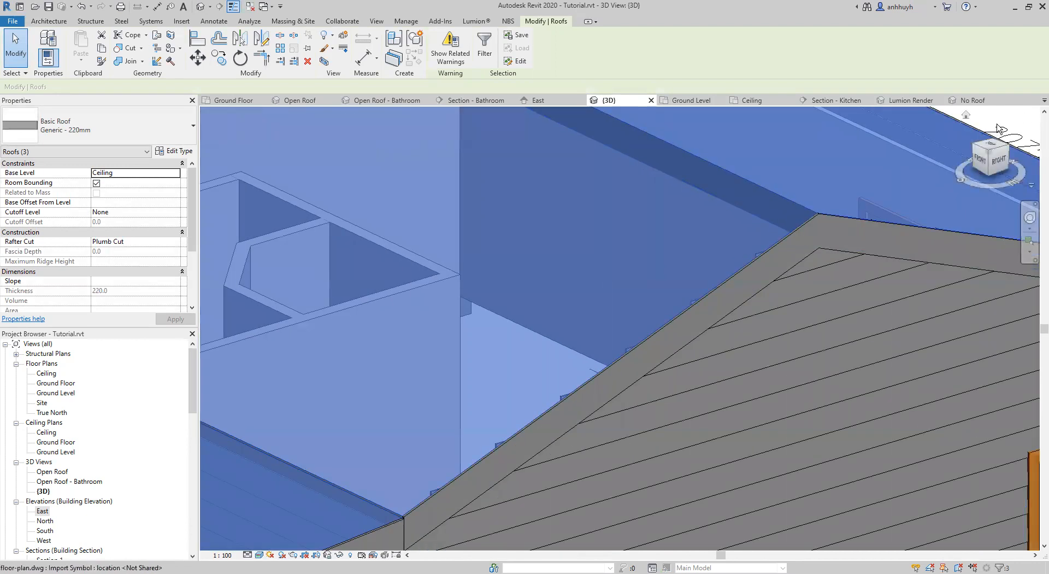
{"action": "left_click", "coordinate": [966, 155]}
{"action": "middle_click_drag", "start_coordinate": [799, 358], "coordinate": [811, 361], "text": "shift"}
{"action": "scroll", "coordinate": [964, 407], "scroll_direction": "down", "scroll_amount": 3}
{"action": "middle_click_drag", "start_coordinate": [952, 391], "coordinate": [926, 345], "text": "shift"}
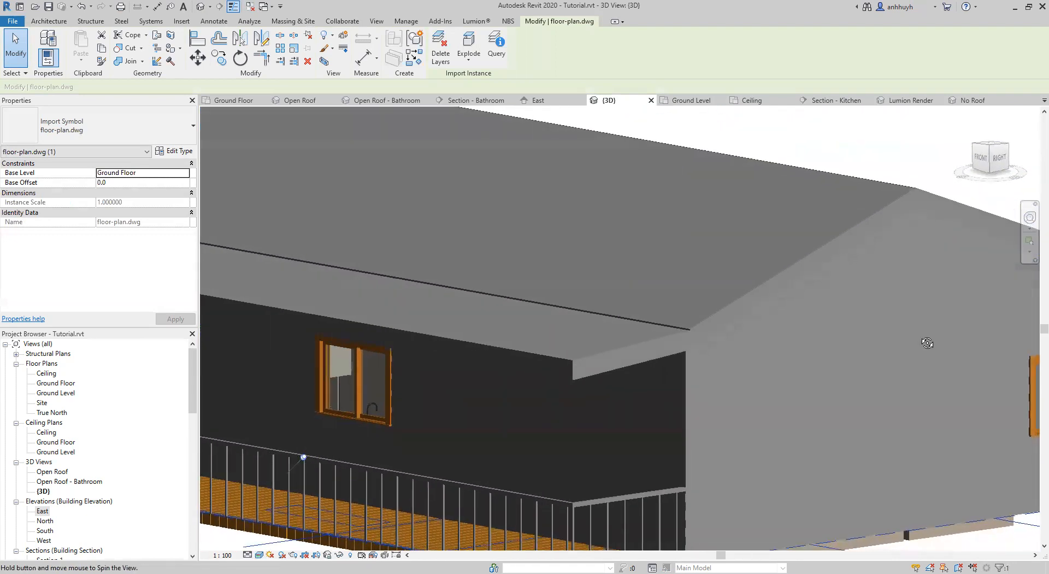
{"action": "scroll", "coordinate": [874, 366], "scroll_direction": "down", "scroll_amount": 2}
{"action": "scroll", "coordinate": [866, 369], "scroll_direction": "down", "scroll_amount": 1}
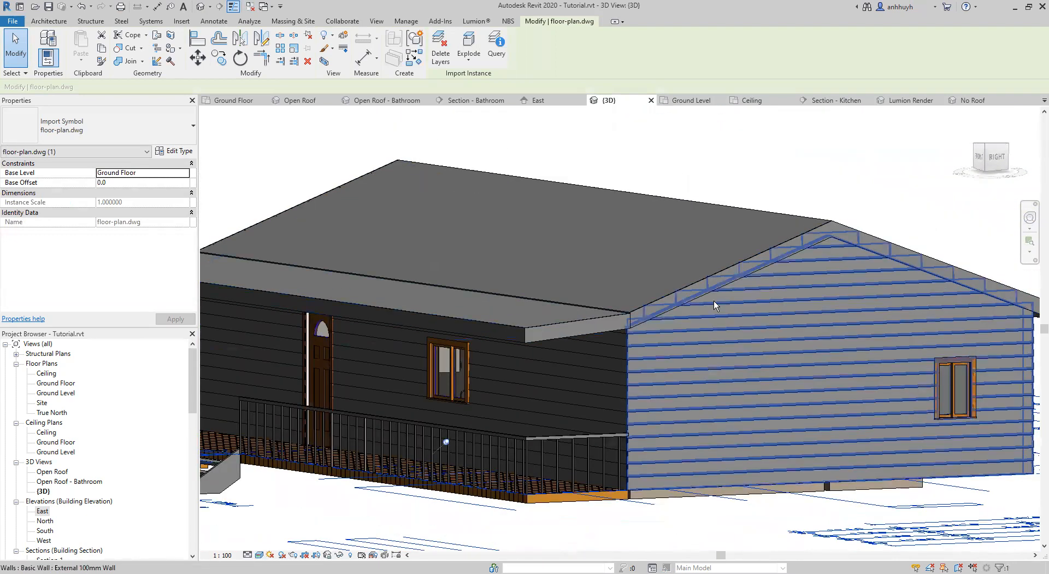
Examine the junction between the main roof and the verandah roof along the front of the house.
{"action": "scroll", "coordinate": [714, 301], "scroll_direction": "up", "scroll_amount": 2}
{"action": "middle_click_drag", "start_coordinate": [555, 358], "coordinate": [652, 349], "text": "shift"}
{"action": "scroll", "coordinate": [650, 362], "scroll_direction": "up", "scroll_amount": 1}
{"action": "middle_click_drag", "start_coordinate": [755, 309], "coordinate": [874, 462], "text": "shift"}
{"action": "middle_click_drag", "start_coordinate": [614, 389], "coordinate": [875, 409]}
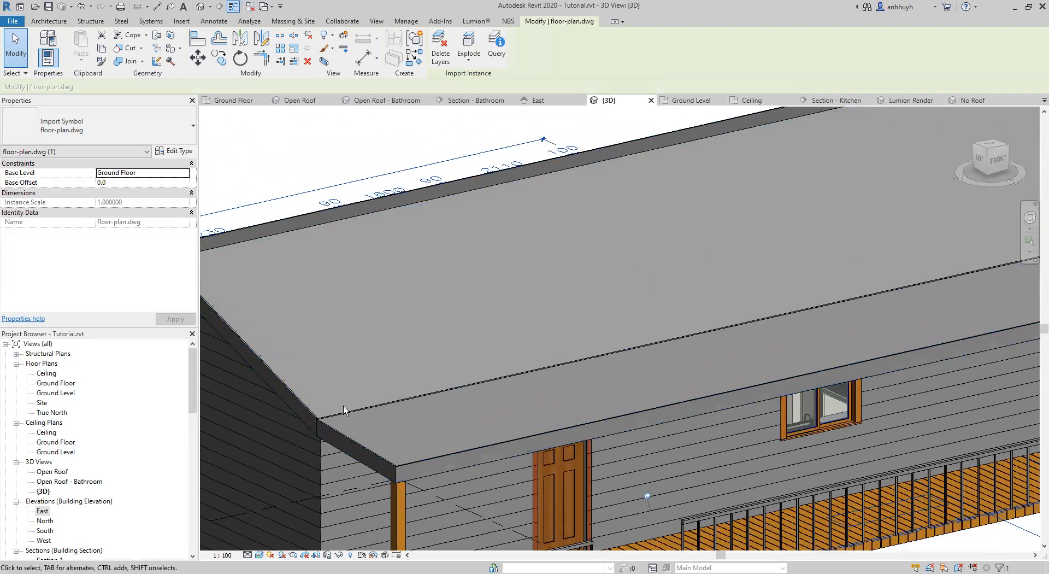
{"action": "middle_click_drag", "start_coordinate": [728, 315], "coordinate": [837, 299], "text": "shift"}
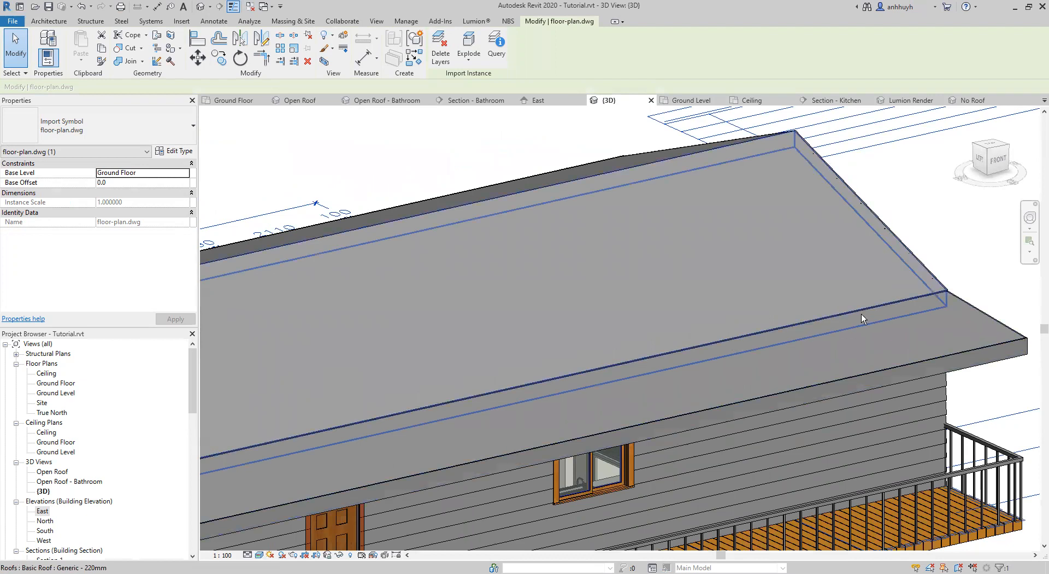
{"action": "middle_click_drag", "start_coordinate": [710, 330], "coordinate": [508, 421], "text": "shift"}
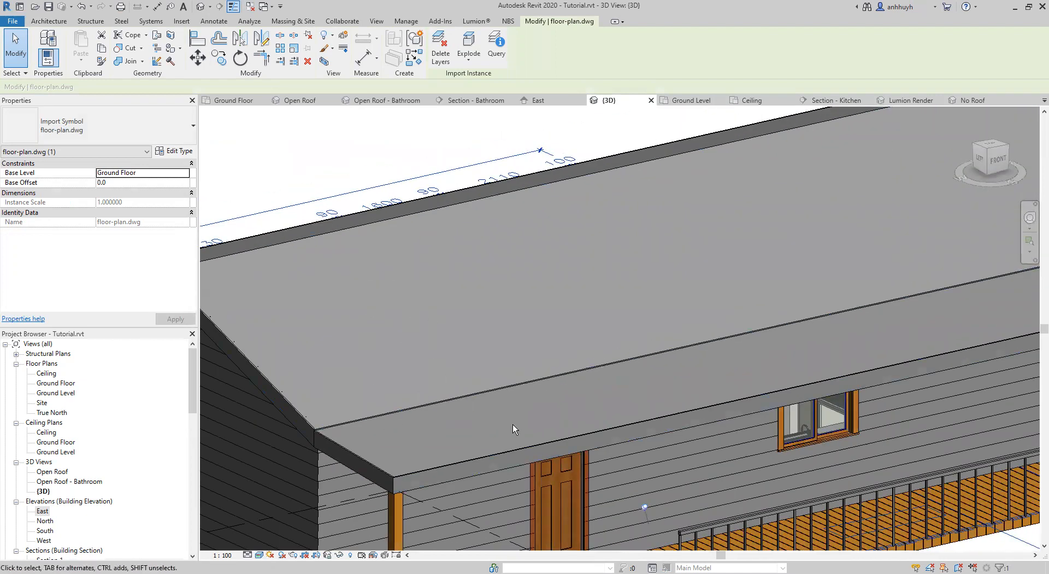
{"action": "middle_click_drag", "start_coordinate": [570, 279], "coordinate": [587, 237]}
{"action": "scroll", "coordinate": [677, 310], "scroll_direction": "down", "scroll_amount": 3}
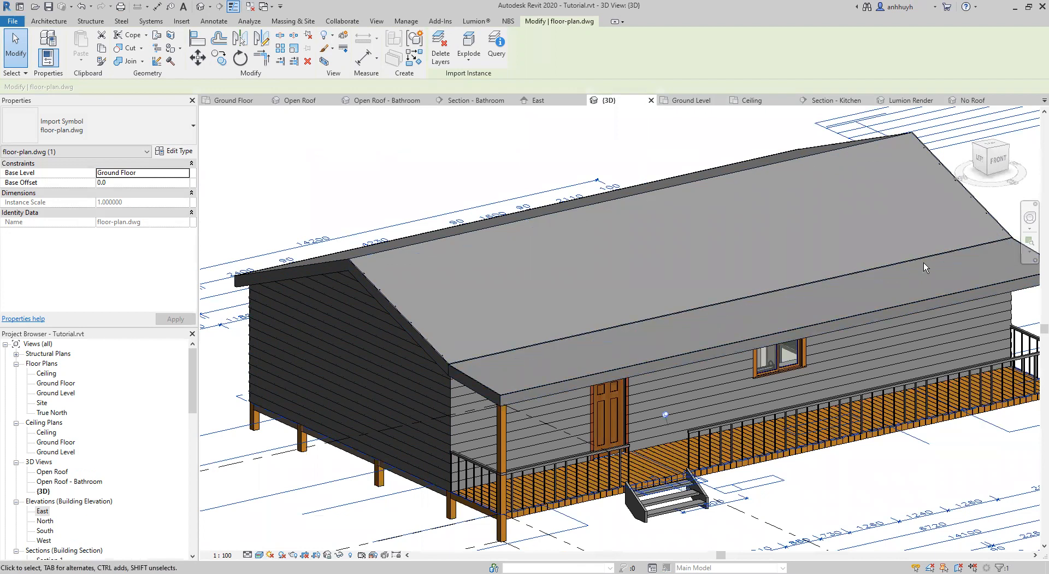
{"action": "middle_click_drag", "start_coordinate": [698, 328], "coordinate": [666, 341]}
{"action": "middle_click_drag", "start_coordinate": [562, 369], "coordinate": [519, 371], "text": "shift"}
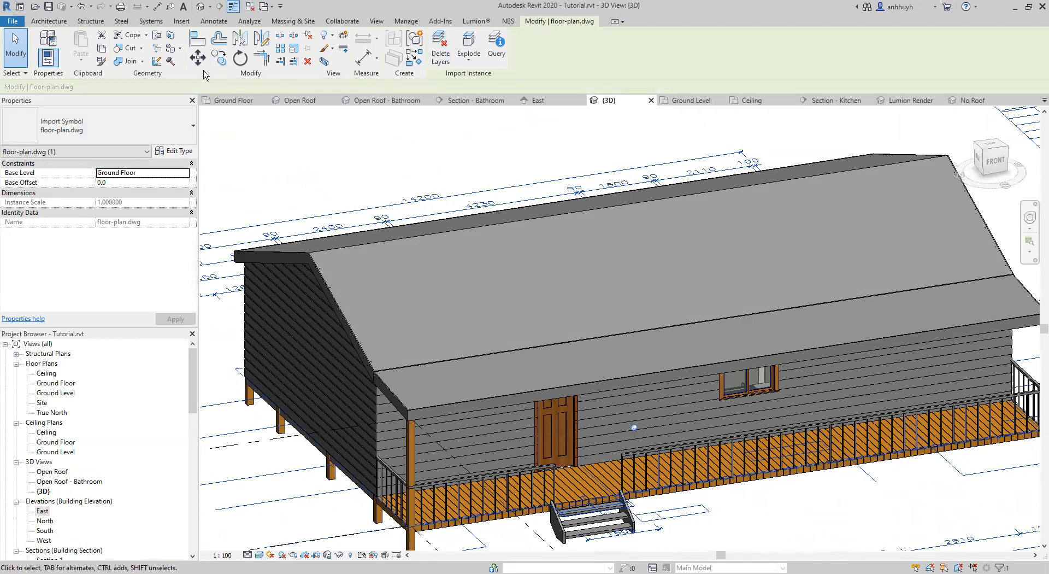
Add a roof fascia along the edge where the main roof's front slope meets the verandah roof.
{"action": "left_click", "coordinate": [49, 20]}
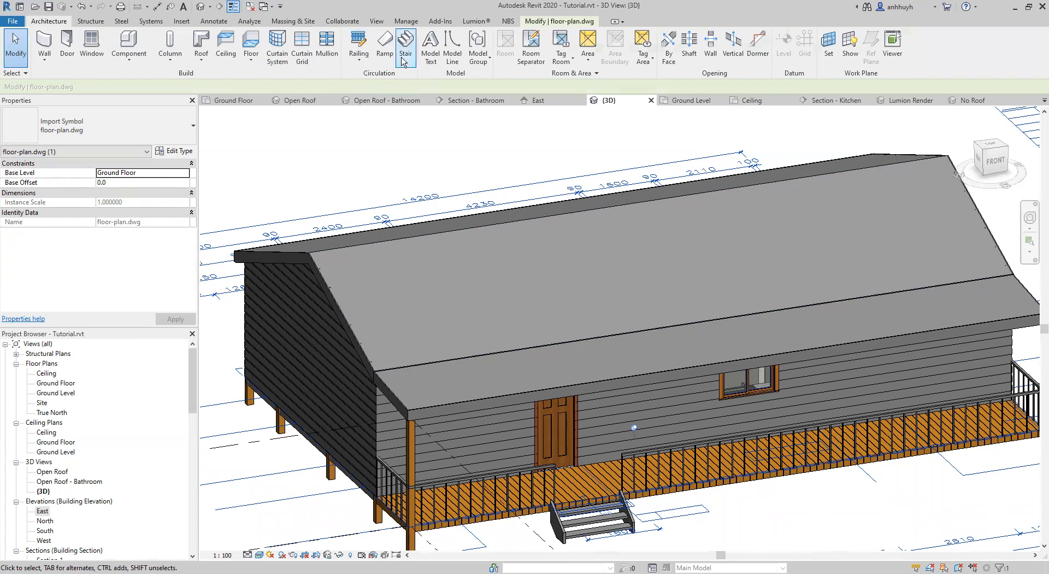
{"action": "left_click", "coordinate": [201, 59]}
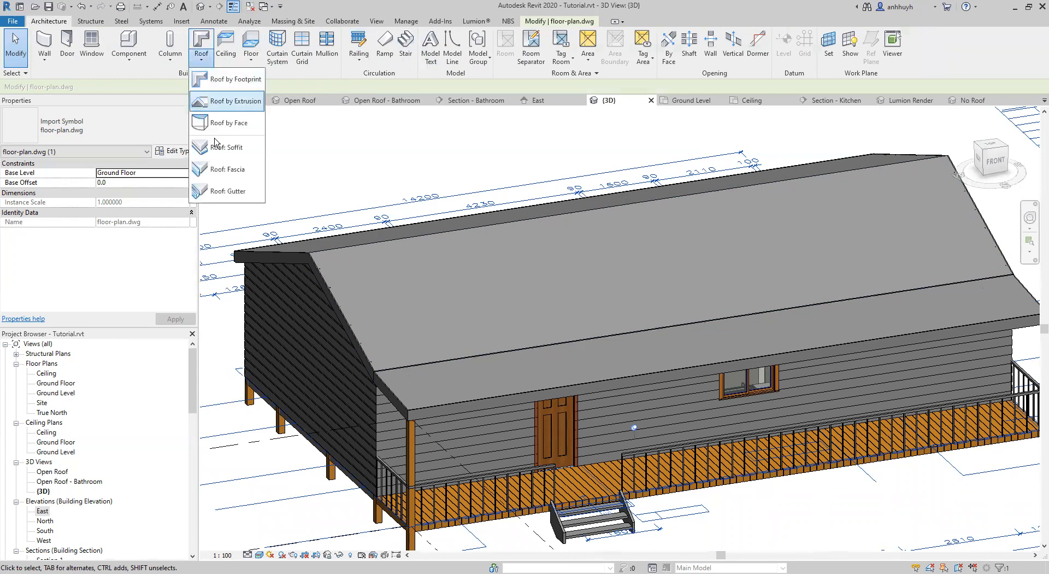
{"action": "left_click", "coordinate": [227, 169]}
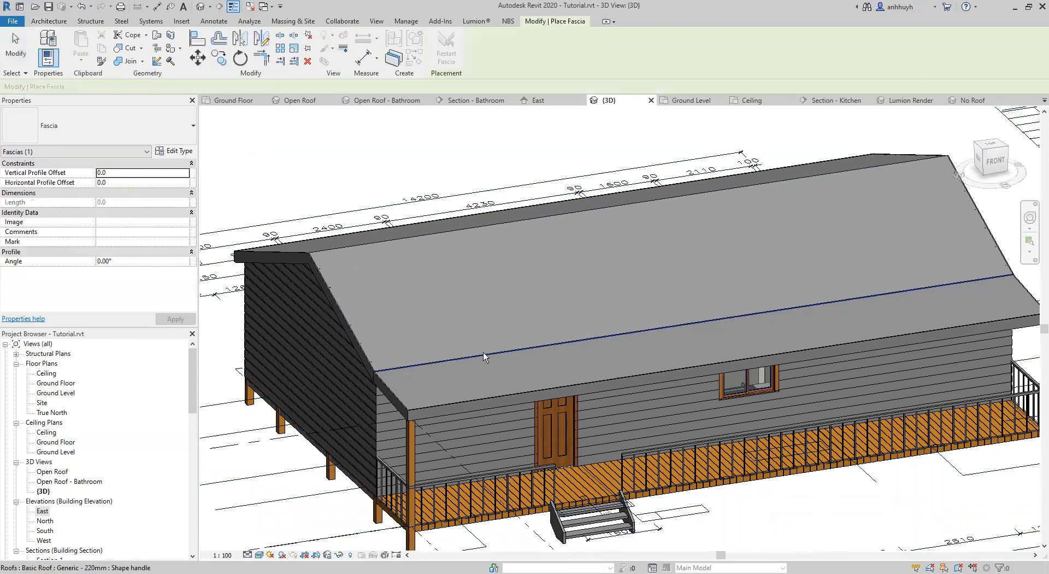
{"action": "scroll", "coordinate": [483, 352], "scroll_direction": "up", "scroll_amount": 4}
{"action": "left_click", "coordinate": [489, 355]}
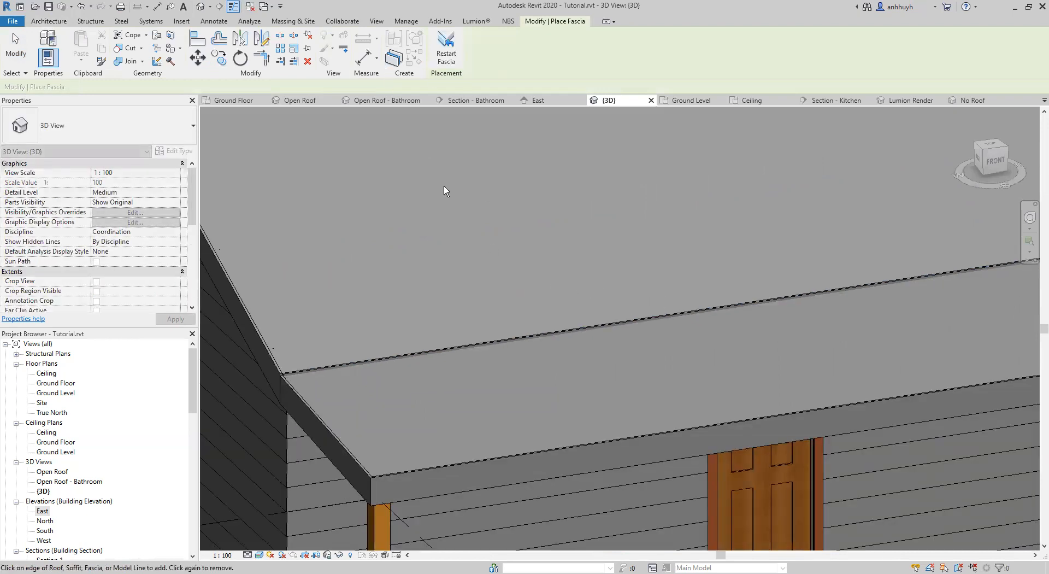
{"action": "key", "text": "Escape"}
{"action": "key", "text": "Escape"}
{"action": "scroll", "coordinate": [453, 230], "scroll_direction": "down", "scroll_amount": 5}
Examine the verandah roof and its underside from the gable end and the front corner.
{"action": "middle_click_drag", "start_coordinate": [824, 350], "coordinate": [789, 339]}
{"action": "middle_click_drag", "start_coordinate": [338, 205], "coordinate": [360, 236], "text": "shift"}
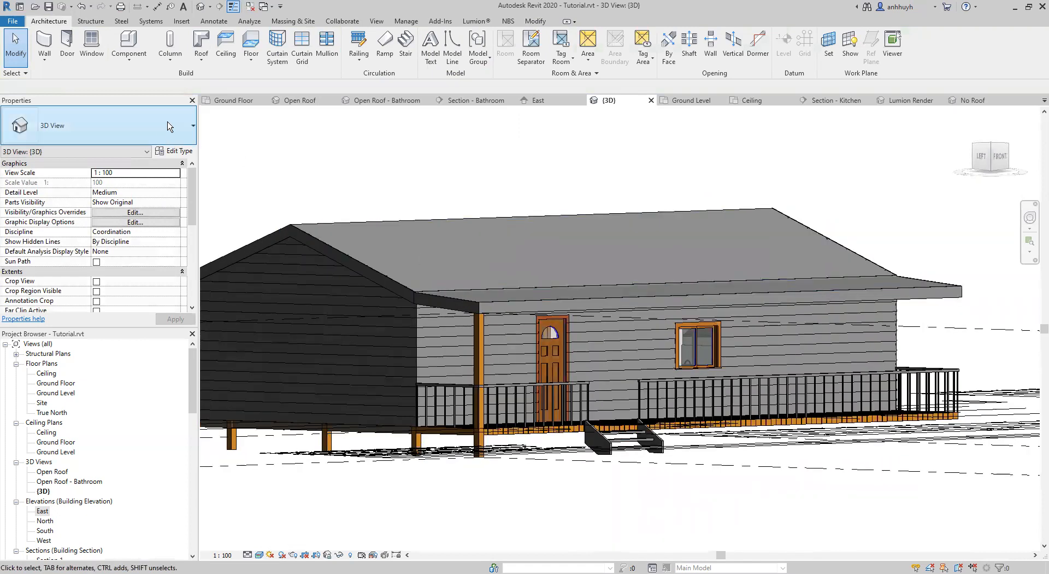
{"action": "left_click", "coordinate": [202, 65]}
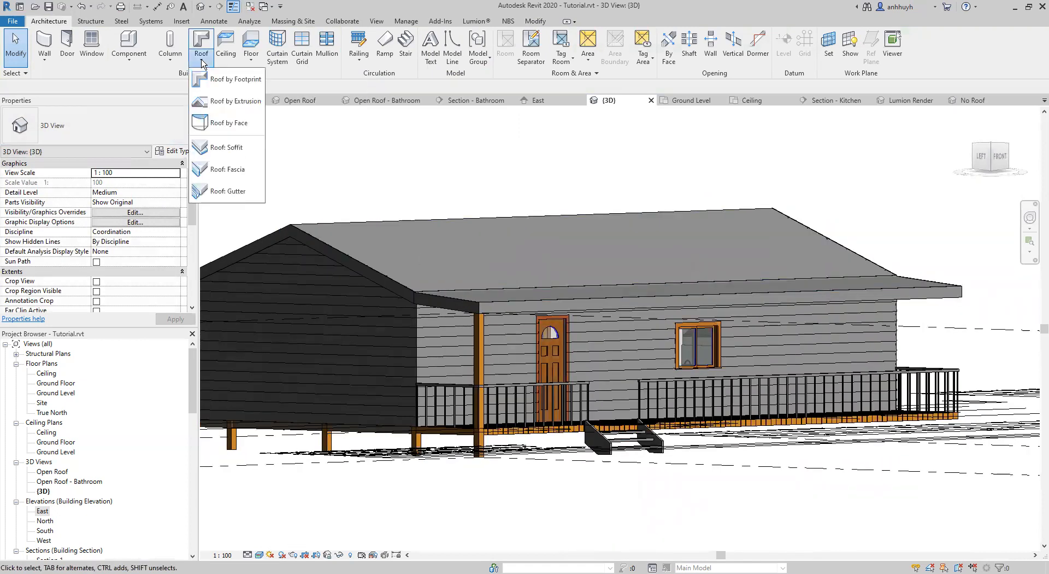
{"action": "left_click", "coordinate": [202, 64]}
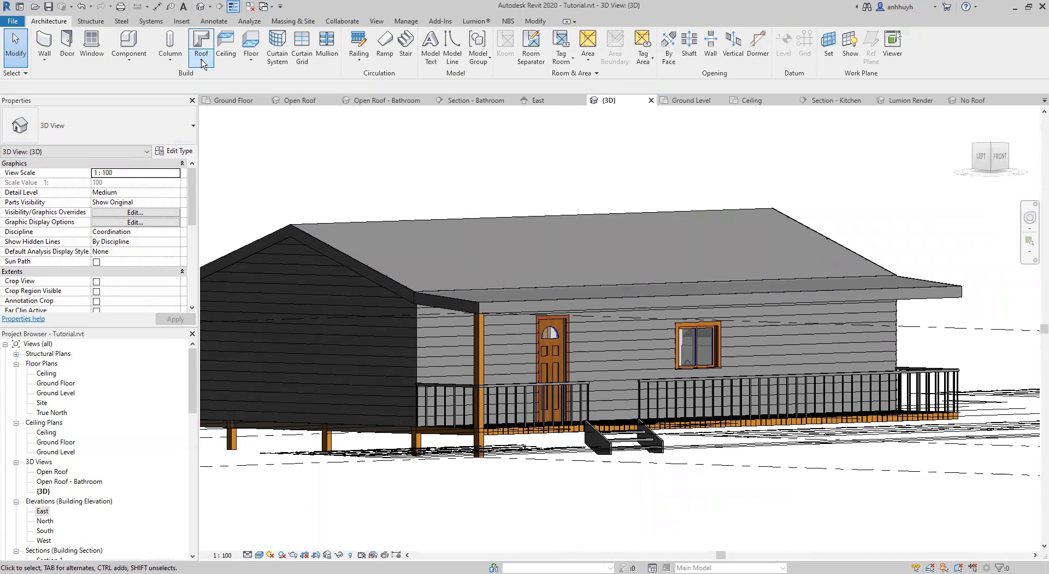
{"action": "middle_click_drag", "start_coordinate": [537, 287], "coordinate": [620, 277], "text": "shift"}
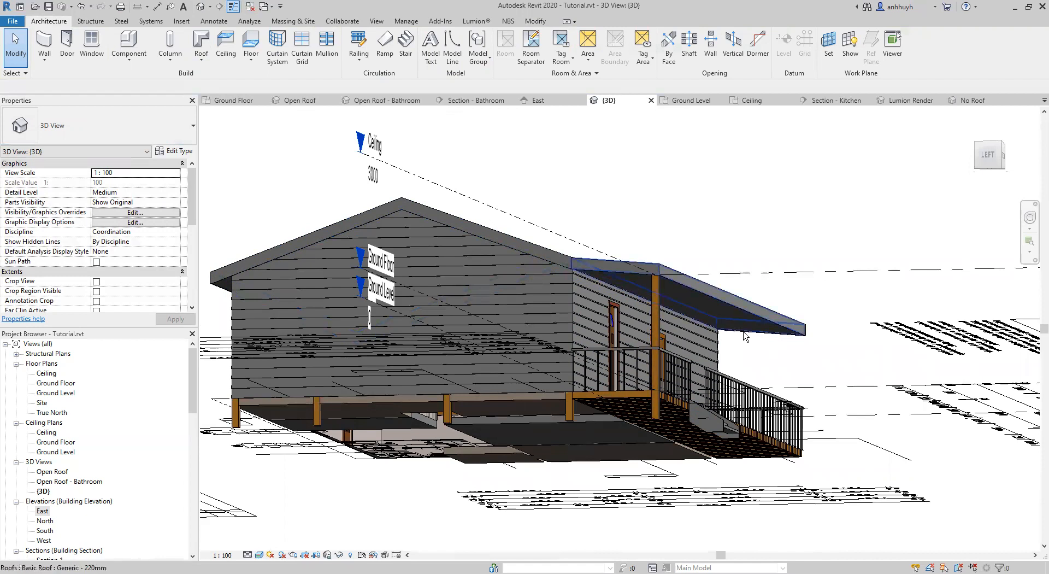
{"action": "scroll", "coordinate": [717, 336], "scroll_direction": "up", "scroll_amount": 2}
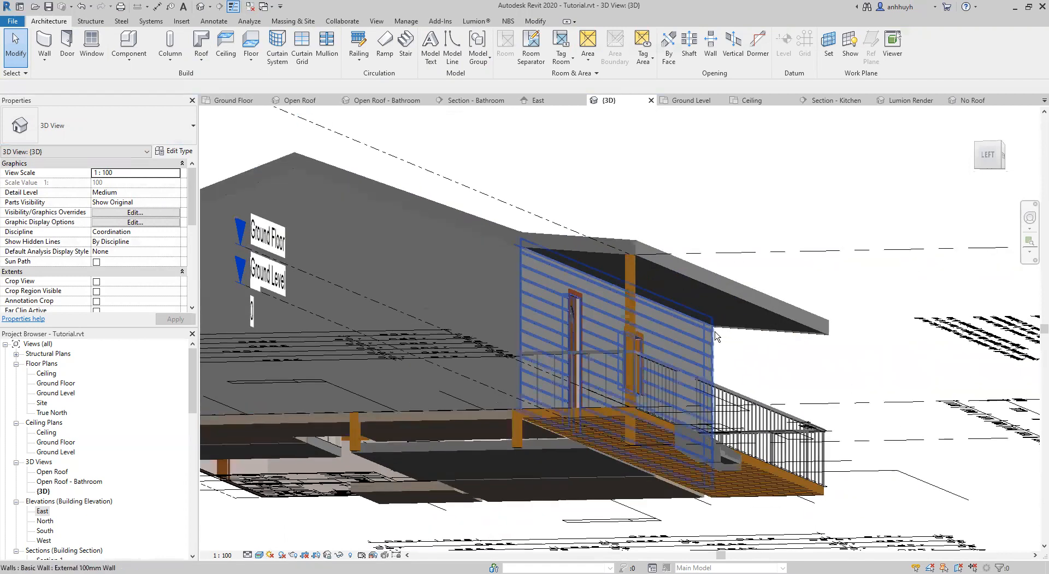
{"action": "middle_click_drag", "start_coordinate": [715, 331], "coordinate": [661, 348]}
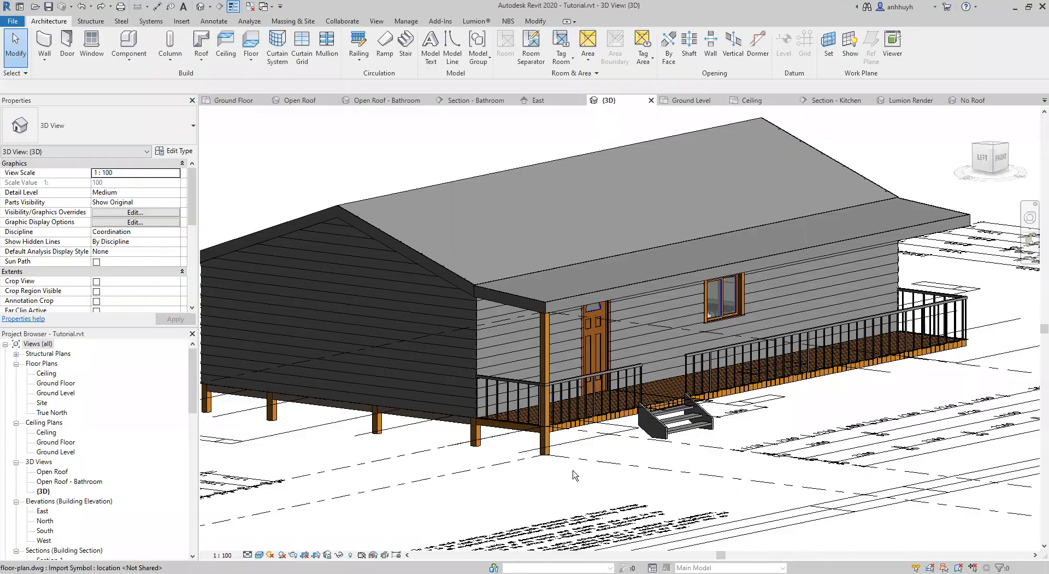
{"action": "middle_click_drag", "start_coordinate": [572, 471], "coordinate": [505, 483]}
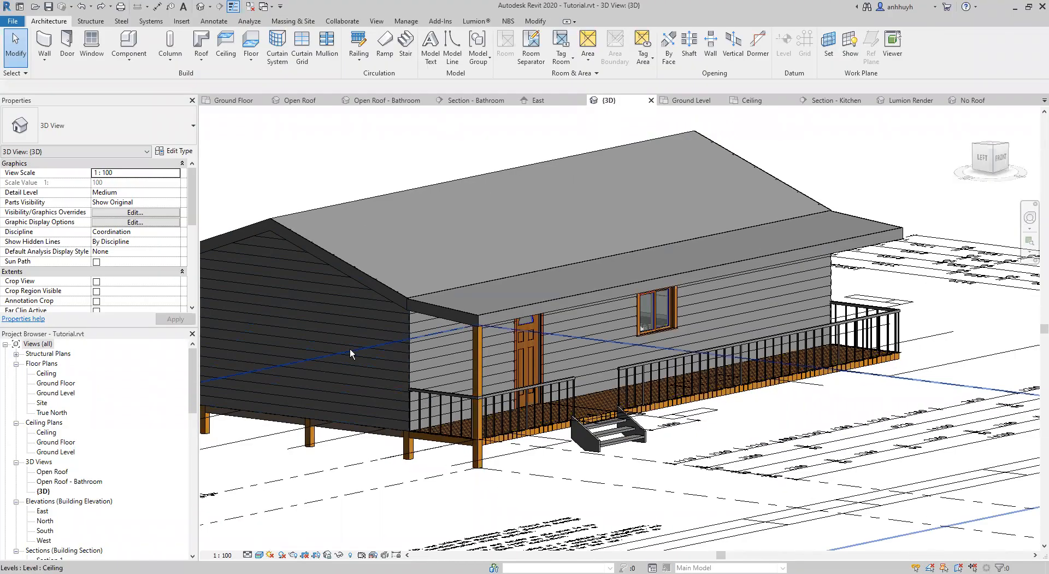
Create a roof soffit on the Ceiling level, using the verandah roof's edges as its boundary.
{"action": "left_click", "coordinate": [205, 65]}
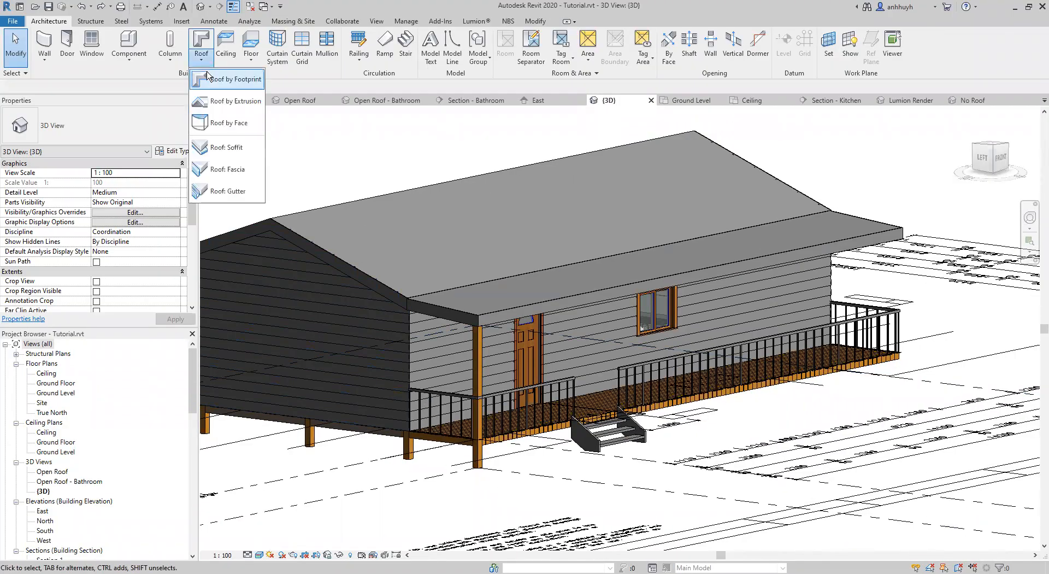
{"action": "left_click", "coordinate": [228, 147]}
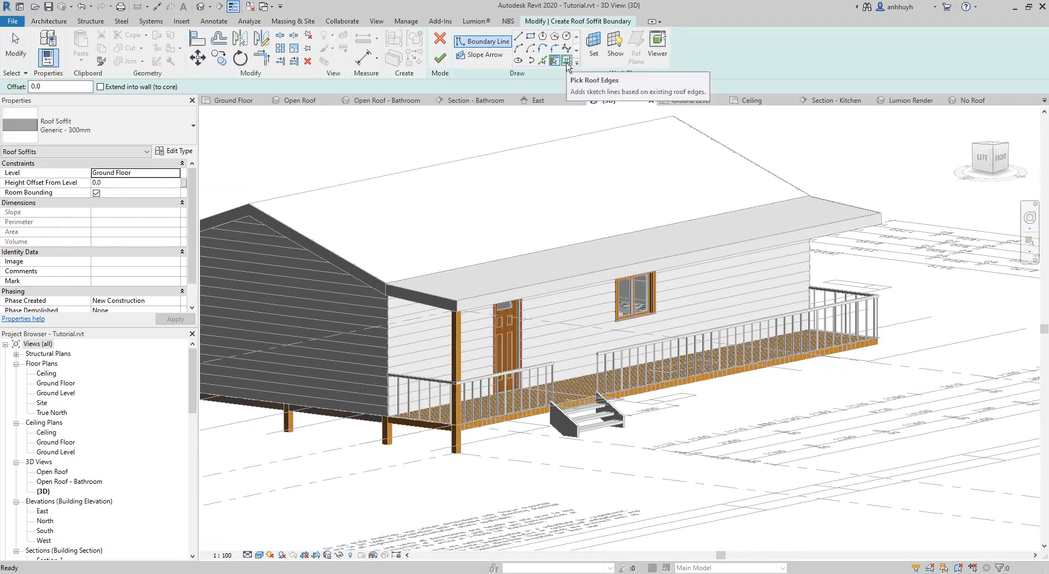
{"action": "left_click", "coordinate": [567, 64]}
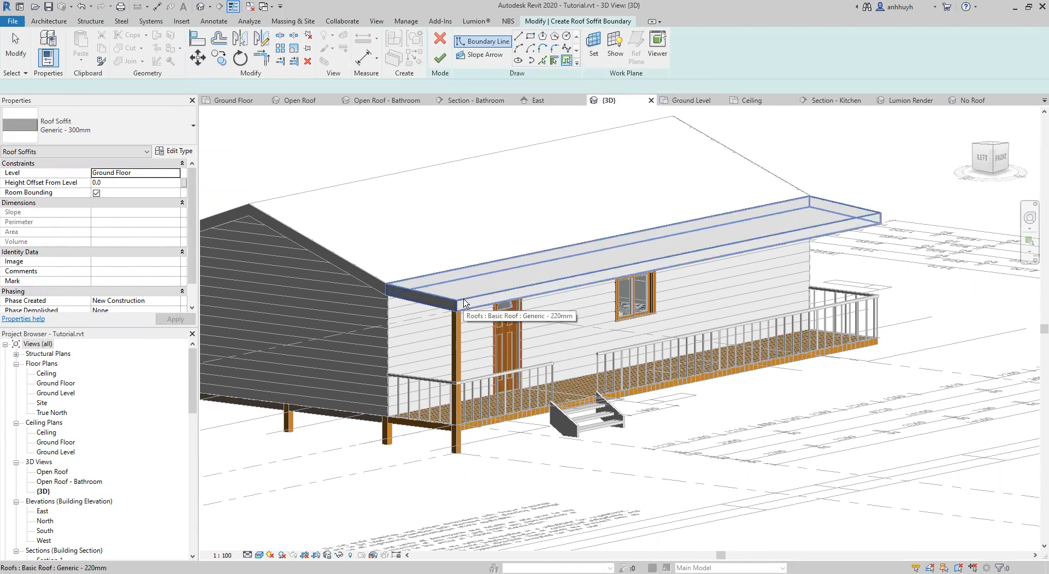
{"action": "left_click", "coordinate": [464, 303]}
{"action": "middle_click_drag", "start_coordinate": [483, 324], "coordinate": [511, 306]}
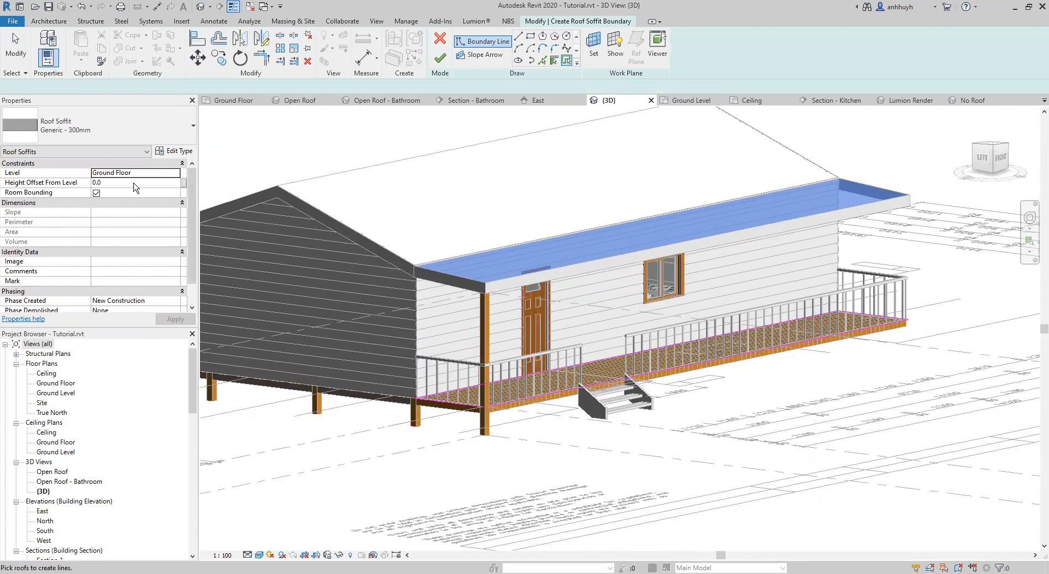
{"action": "left_click", "coordinate": [175, 172]}
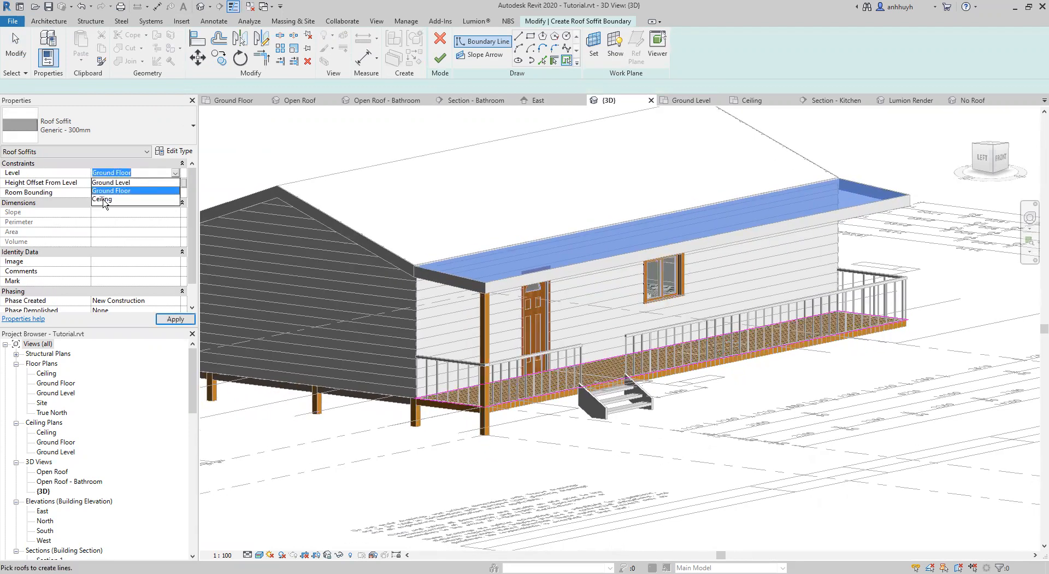
{"action": "left_click", "coordinate": [103, 200]}
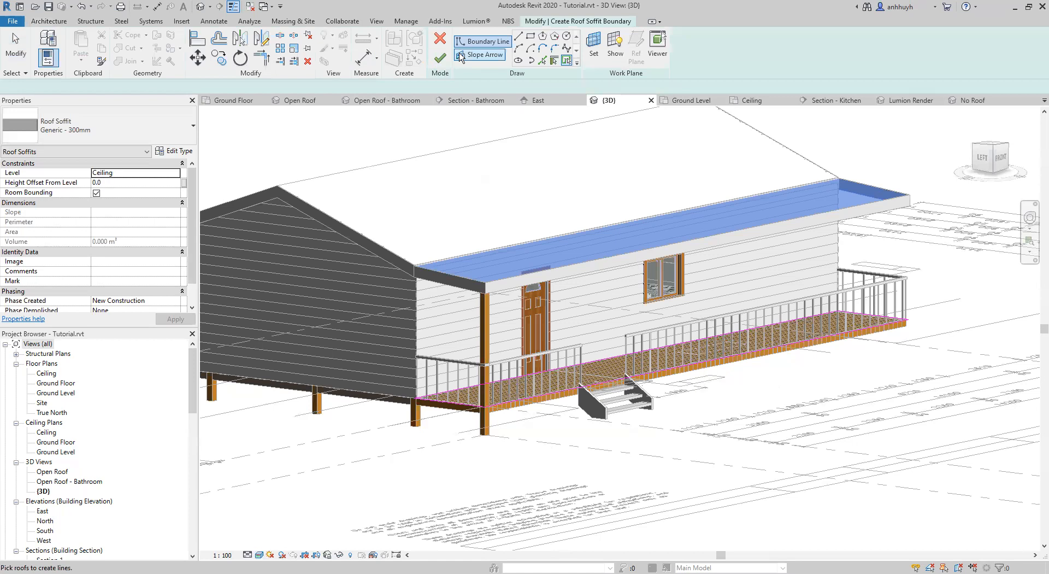
{"action": "left_click", "coordinate": [440, 58]}
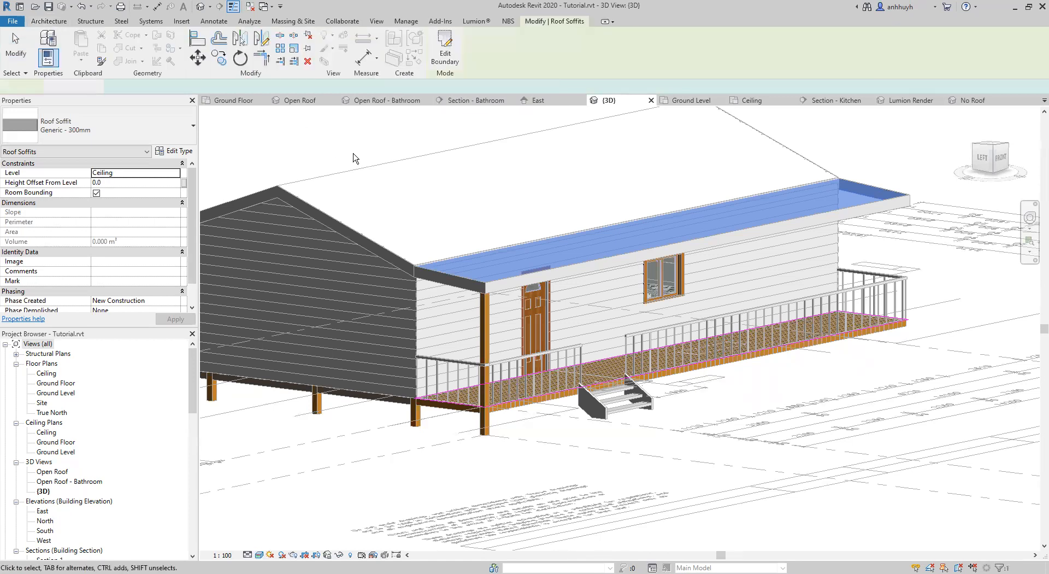
Duplicate the verandah soffit's type as Generic - 150mm.
{"action": "middle_click_drag", "start_coordinate": [593, 292], "coordinate": [776, 219], "text": "shift"}
{"action": "scroll", "coordinate": [782, 235], "scroll_direction": "up", "scroll_amount": 5}
{"action": "middle_click_drag", "start_coordinate": [783, 260], "coordinate": [900, 252], "text": "shift"}
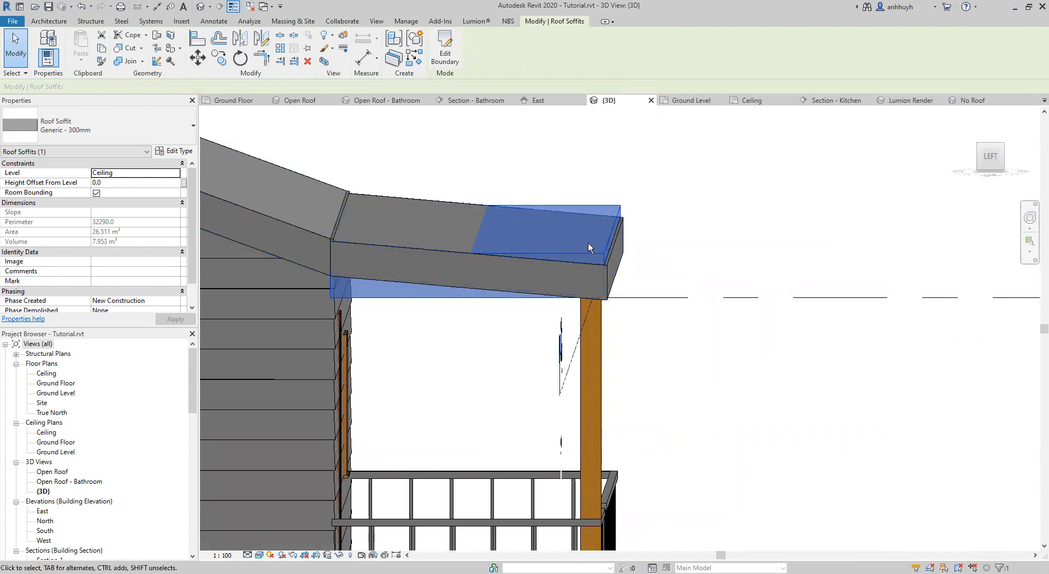
{"action": "middle_click_drag", "start_coordinate": [637, 223], "coordinate": [539, 251], "text": "shift"}
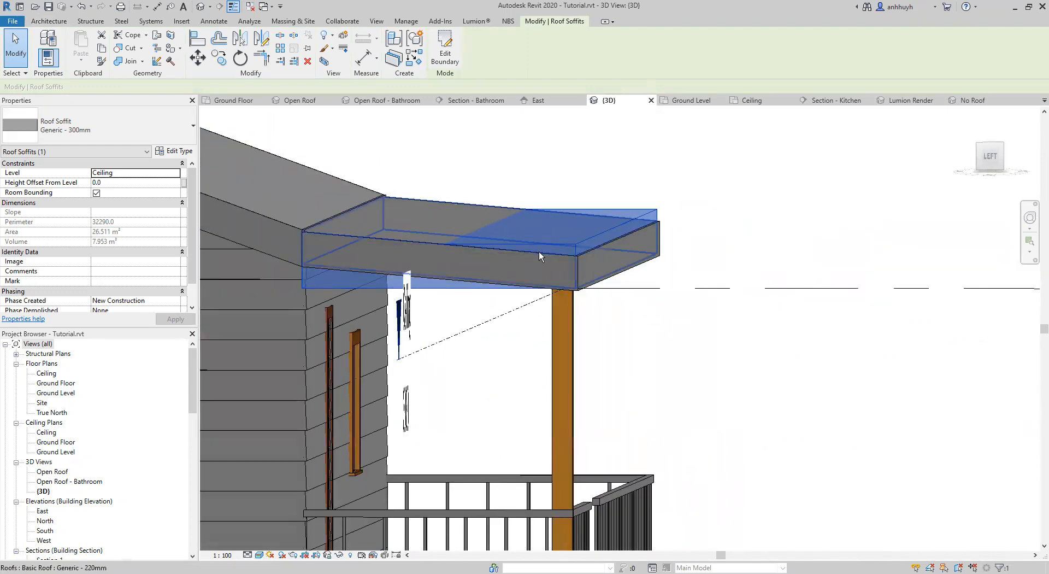
{"action": "left_click", "coordinate": [175, 152]}
{"action": "left_click", "coordinate": [570, 171]}
{"action": "left_click", "coordinate": [569, 171]}
{"action": "left_click", "coordinate": [835, 172]}
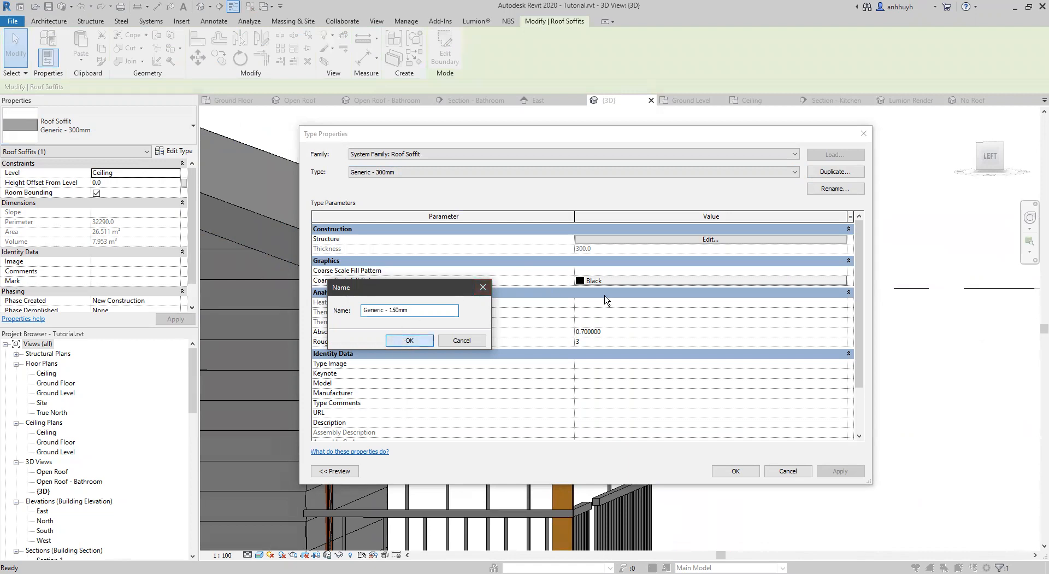
{"action": "key", "text": "Return"}
Set the soffit type's structure layer to a thickness of 150 mm and the material Laminate, Linen, Matte.
{"action": "left_click", "coordinate": [611, 239]}
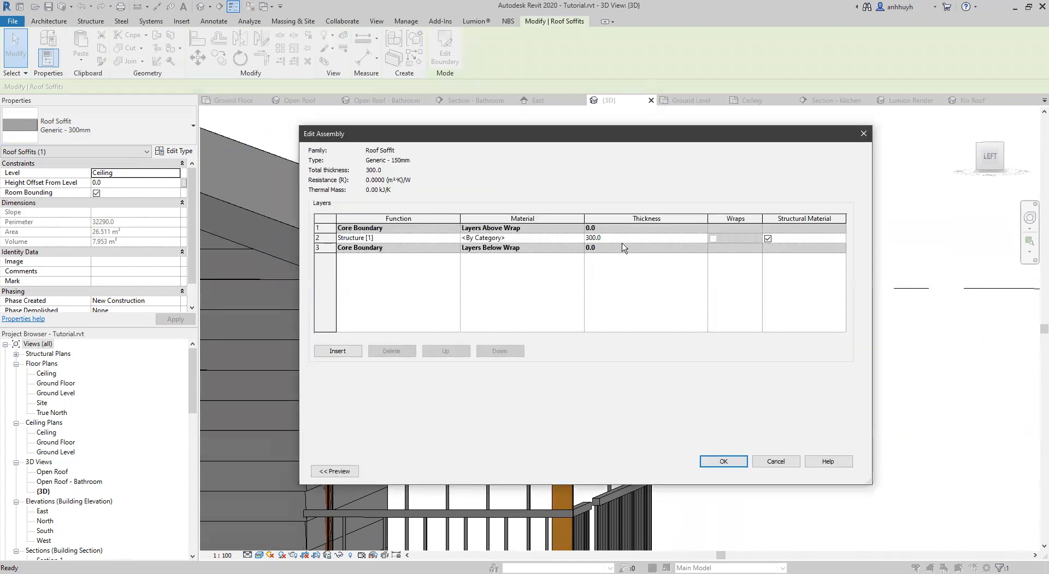
{"action": "type", "text": "150"}
{"action": "key", "text": "Tab"}
{"action": "left_click", "coordinate": [513, 238]}
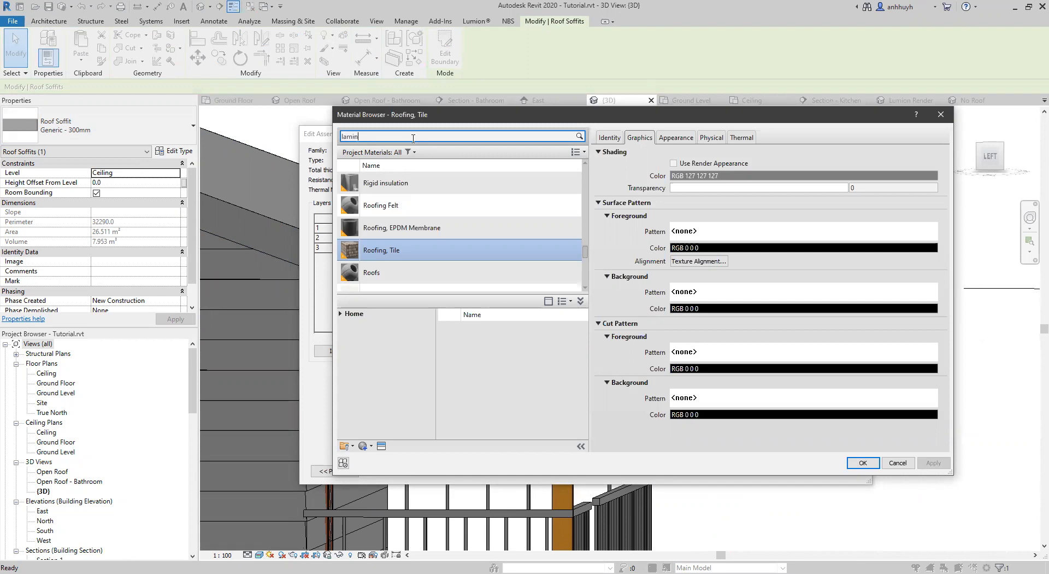
{"action": "type", "text": "a"}
{"action": "left_click", "coordinate": [407, 240]}
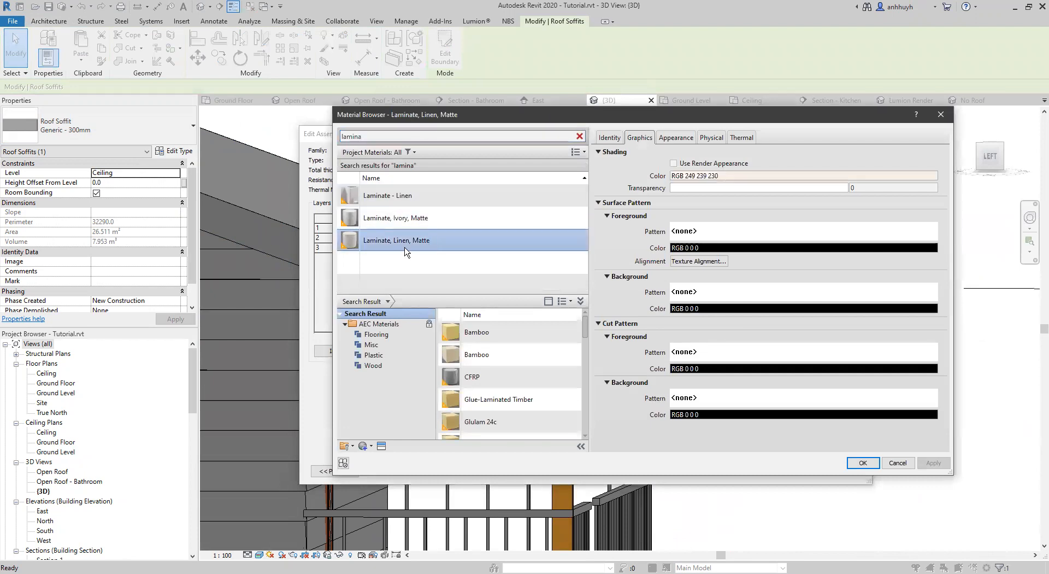
{"action": "key", "text": "Return"}
{"action": "left_click", "coordinate": [723, 457]}
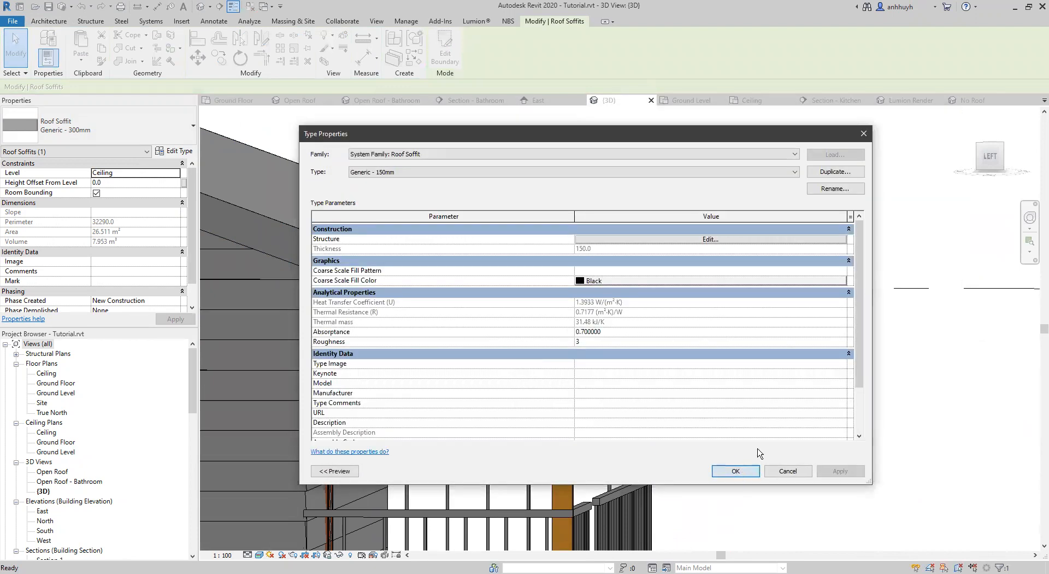
{"action": "key", "text": "Return"}
{"action": "left_click", "coordinate": [700, 368]}
Examine how the soffit fits beneath the verandah roof at the gable end and along the front.
{"action": "middle_click_drag", "start_coordinate": [674, 370], "coordinate": [849, 304], "text": "shift"}
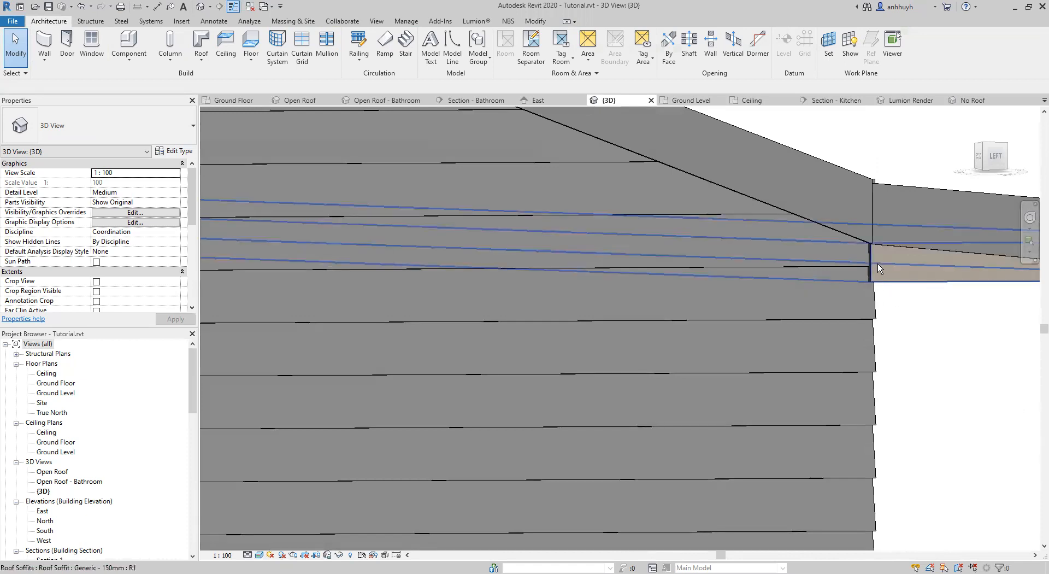
{"action": "middle_click_drag", "start_coordinate": [869, 266], "coordinate": [853, 311], "text": "shift"}
{"action": "middle_click_drag", "start_coordinate": [780, 312], "coordinate": [639, 338], "text": "shift"}
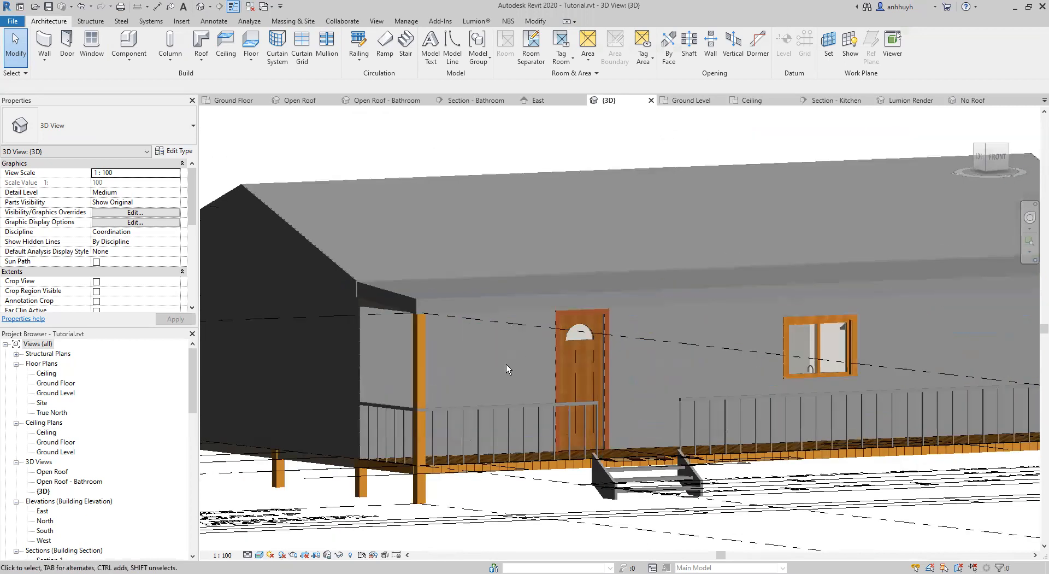
{"action": "middle_click_drag", "start_coordinate": [506, 364], "coordinate": [545, 326]}
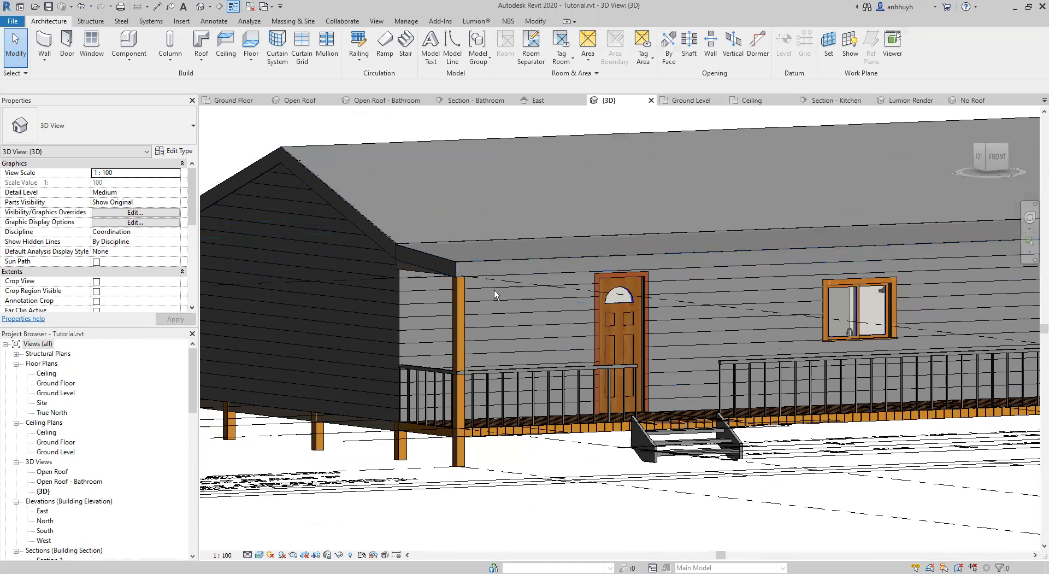
{"action": "middle_click_drag", "start_coordinate": [672, 272], "coordinate": [523, 287]}
{"action": "scroll", "coordinate": [533, 279], "scroll_direction": "down", "scroll_amount": 1}
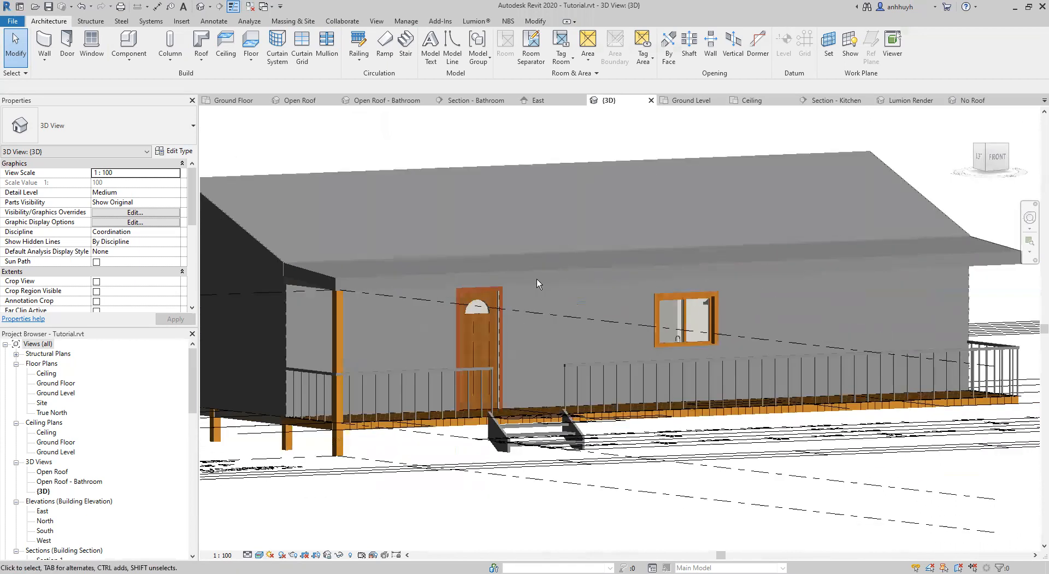
{"action": "middle_click_drag", "start_coordinate": [337, 285], "coordinate": [360, 292]}
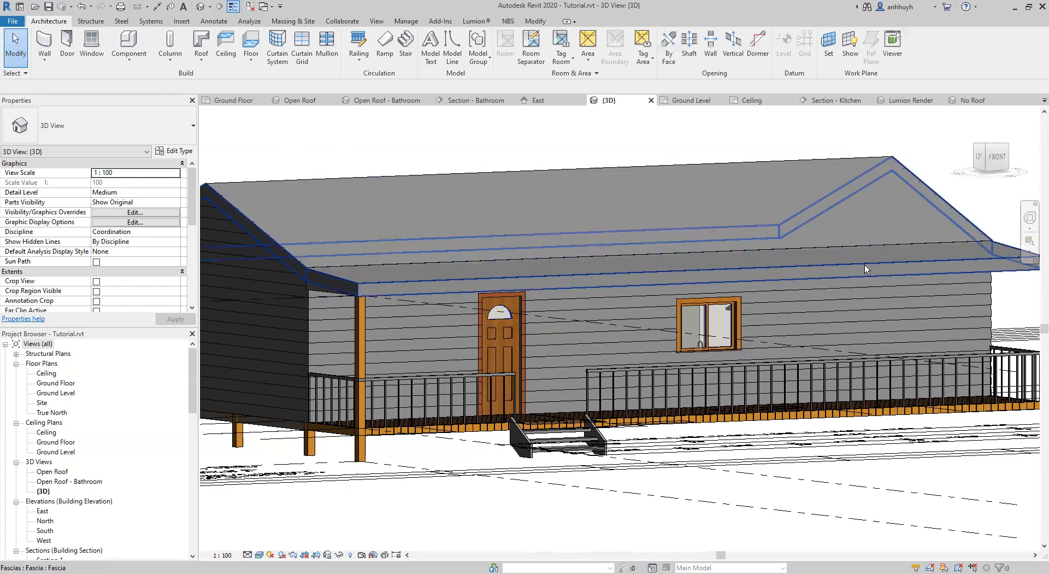
{"action": "middle_click_drag", "start_coordinate": [974, 273], "coordinate": [895, 276]}
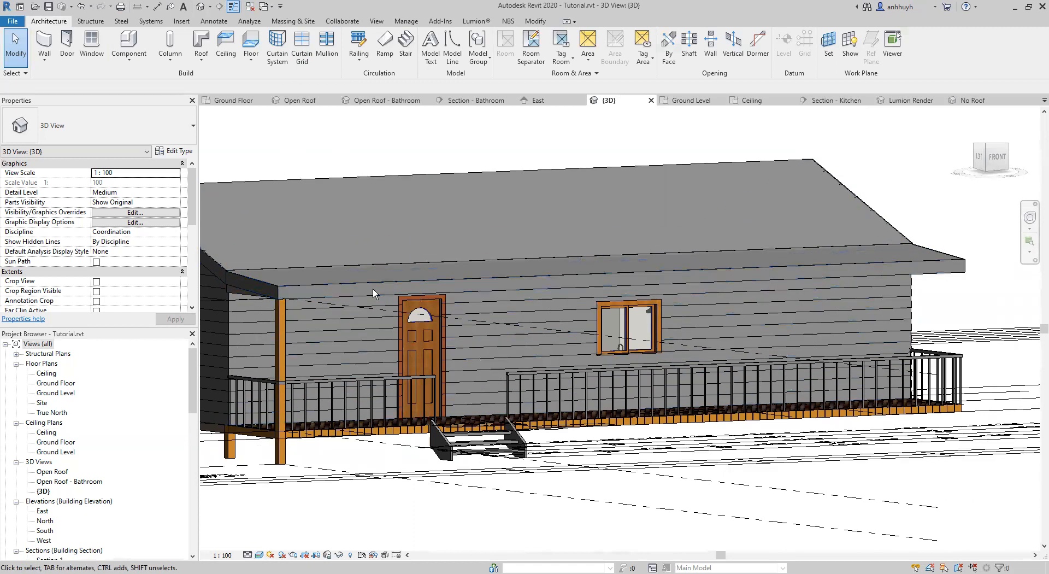
{"action": "middle_click_drag", "start_coordinate": [268, 157], "coordinate": [326, 155]}
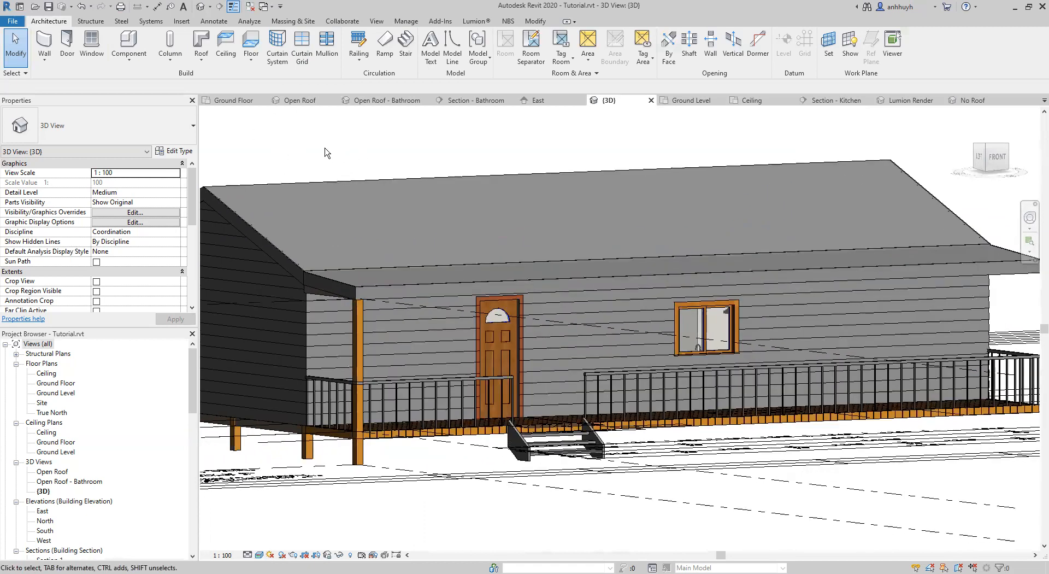
Add a roof gutter along the front edge of the verandah roof.
{"action": "left_click", "coordinate": [205, 60]}
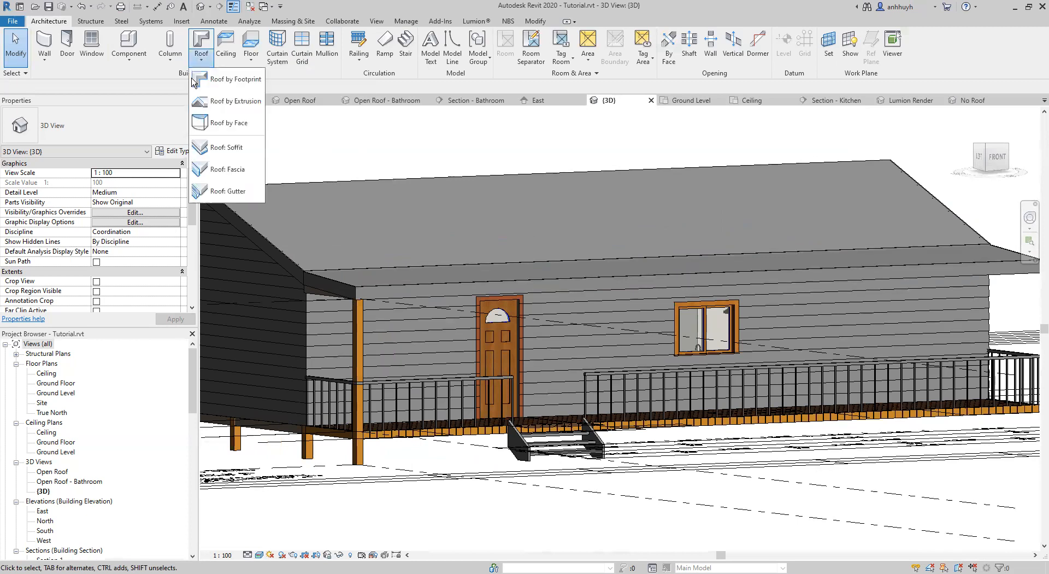
{"action": "left_click", "coordinate": [220, 192]}
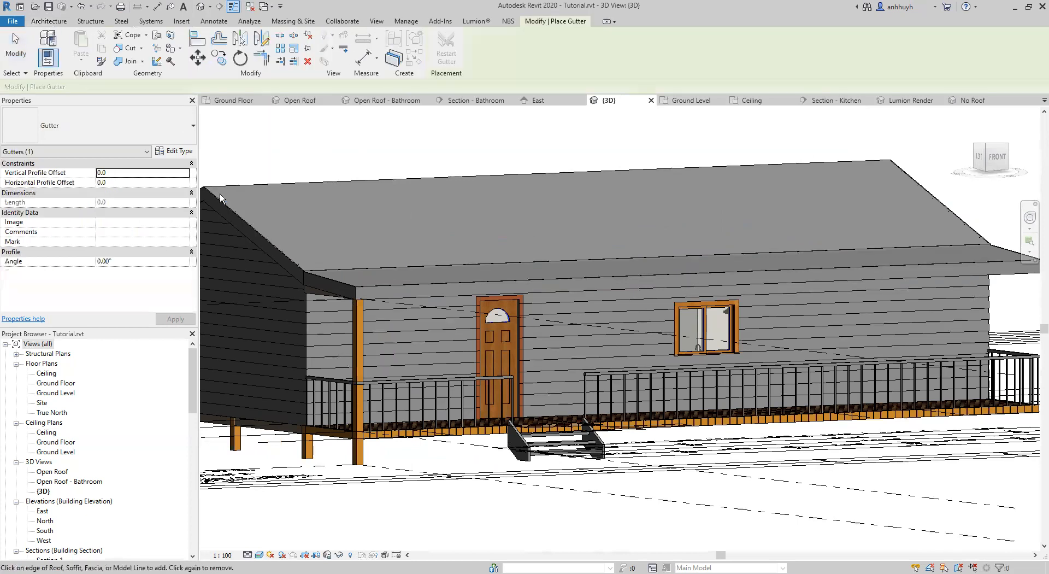
{"action": "left_click", "coordinate": [465, 283]}
{"action": "middle_click_drag", "start_coordinate": [422, 327], "coordinate": [424, 389], "text": "shift"}
{"action": "middle_click_drag", "start_coordinate": [541, 352], "coordinate": [481, 328], "text": "shift"}
{"action": "middle_click_drag", "start_coordinate": [766, 248], "coordinate": [419, 260]}
{"action": "middle_click_drag", "start_coordinate": [557, 276], "coordinate": [506, 289], "text": "shift"}
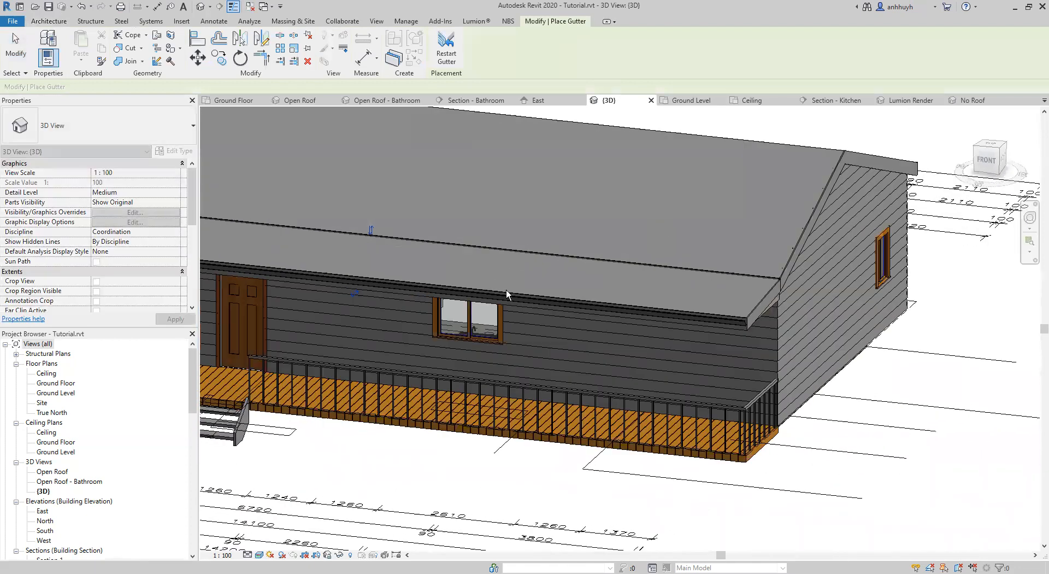
Add a roof gutter along the rear eave of the main roof and finish placing gutters.
{"action": "middle_click_drag", "start_coordinate": [673, 258], "coordinate": [465, 317], "text": "shift"}
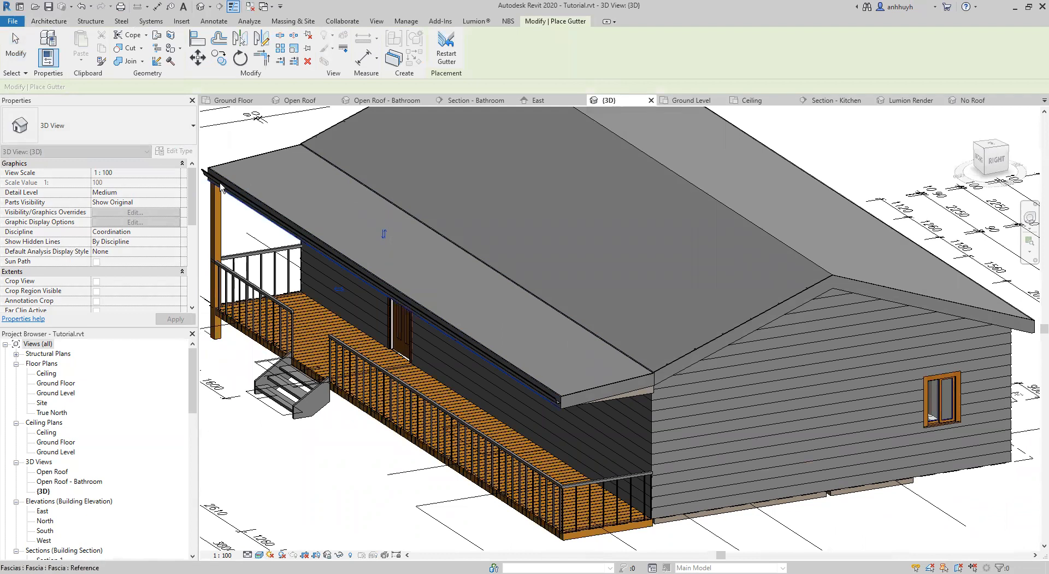
{"action": "middle_click_drag", "start_coordinate": [575, 385], "coordinate": [459, 377], "text": "shift"}
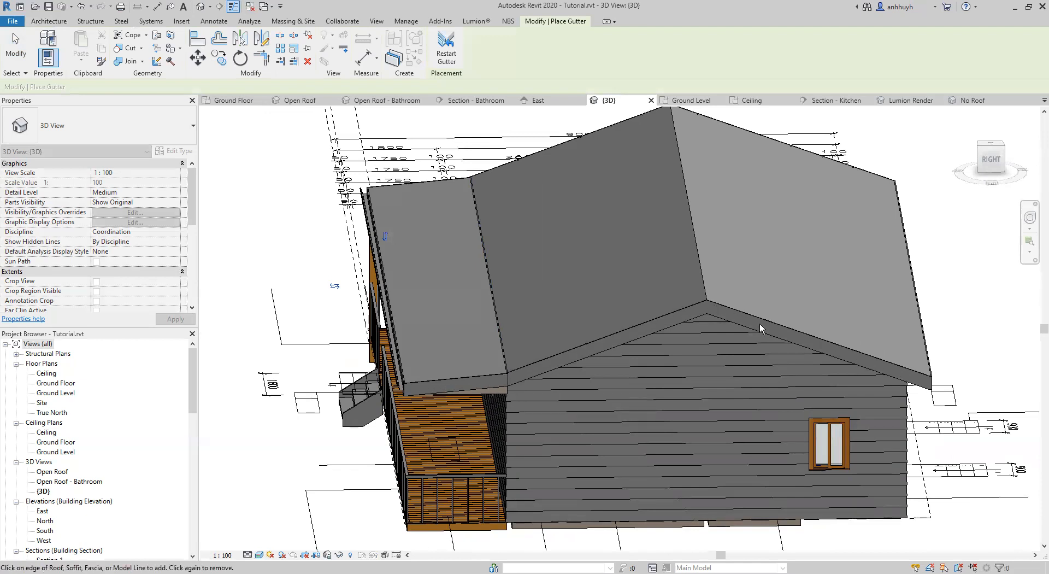
{"action": "middle_click_drag", "start_coordinate": [736, 324], "coordinate": [495, 325], "text": "shift"}
{"action": "left_click", "coordinate": [478, 322]}
{"action": "middle_click_drag", "start_coordinate": [440, 392], "coordinate": [566, 398]}
{"action": "middle_click_drag", "start_coordinate": [319, 338], "coordinate": [358, 350], "text": "shift"}
{"action": "scroll", "coordinate": [563, 314], "scroll_direction": "down", "scroll_amount": 1}
{"action": "middle_click_drag", "start_coordinate": [476, 274], "coordinate": [329, 336], "text": "shift"}
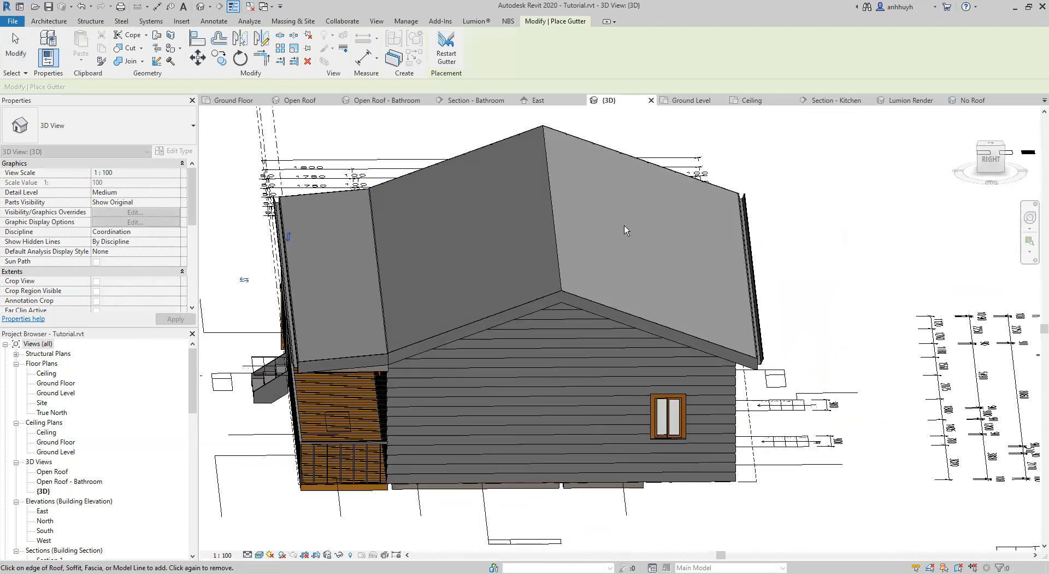
{"action": "middle_click_drag", "start_coordinate": [527, 233], "coordinate": [751, 151], "text": "shift"}
{"action": "key", "text": "Escape"}
{"action": "key", "text": "Escape"}
Start loading a component family for the verandah's front corner and browse the Australia metric library.
{"action": "middle_click_drag", "start_coordinate": [579, 238], "coordinate": [486, 185], "text": "shift"}
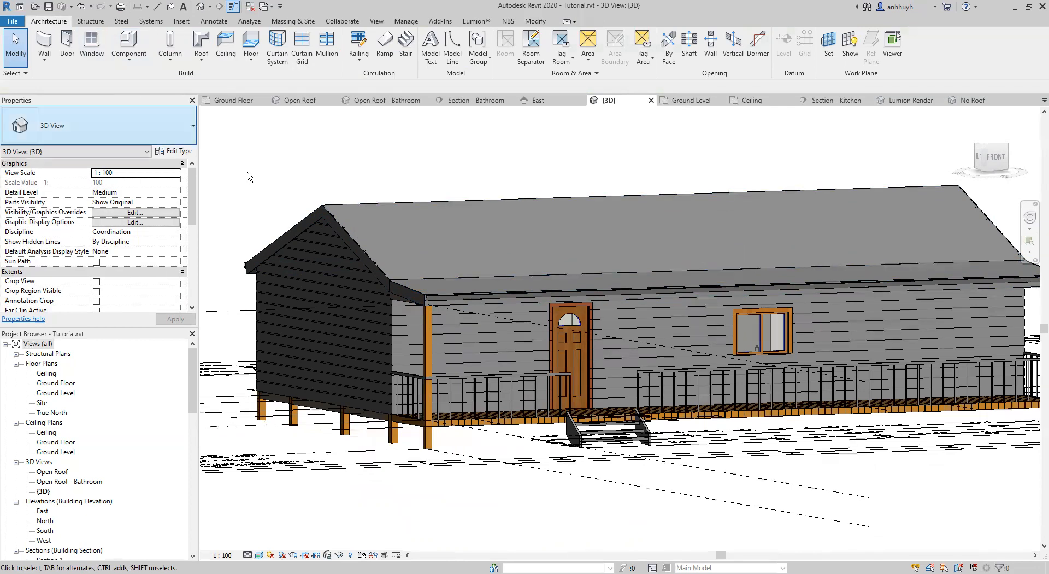
{"action": "scroll", "coordinate": [441, 318], "scroll_direction": "up", "scroll_amount": 3}
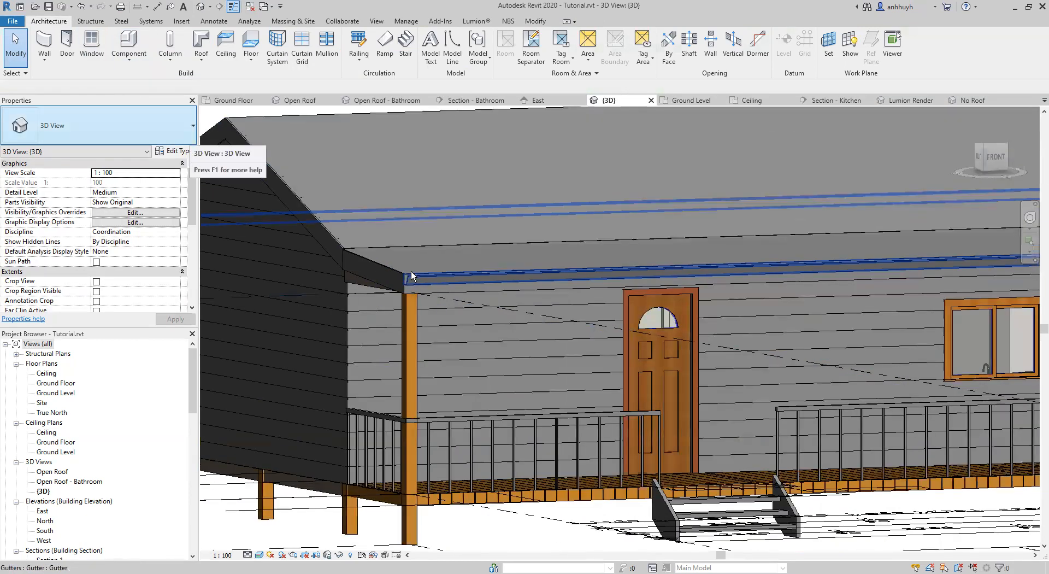
{"action": "middle_click_drag", "start_coordinate": [406, 283], "coordinate": [407, 160]}
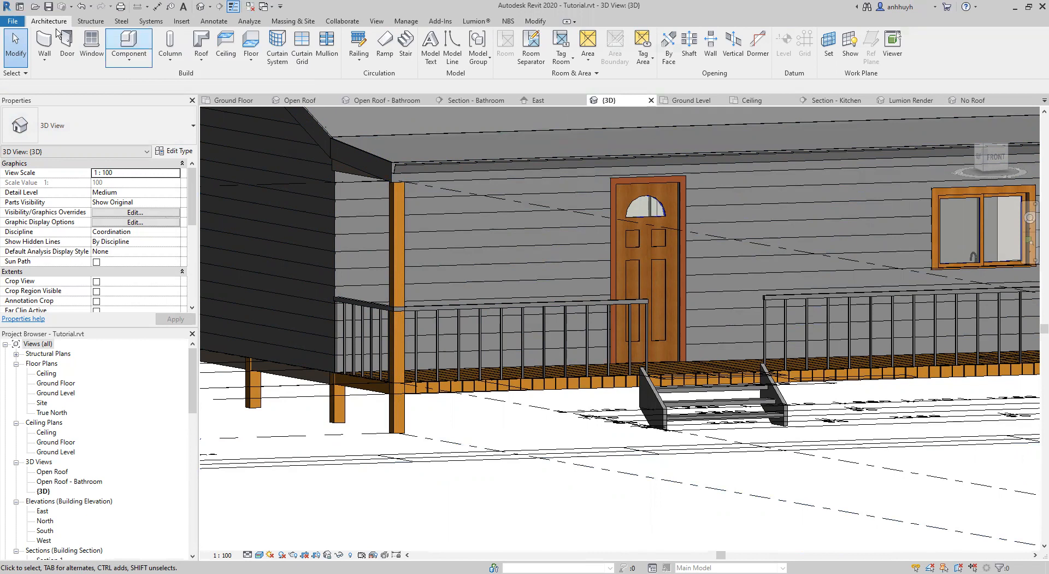
{"action": "left_click", "coordinate": [121, 38]}
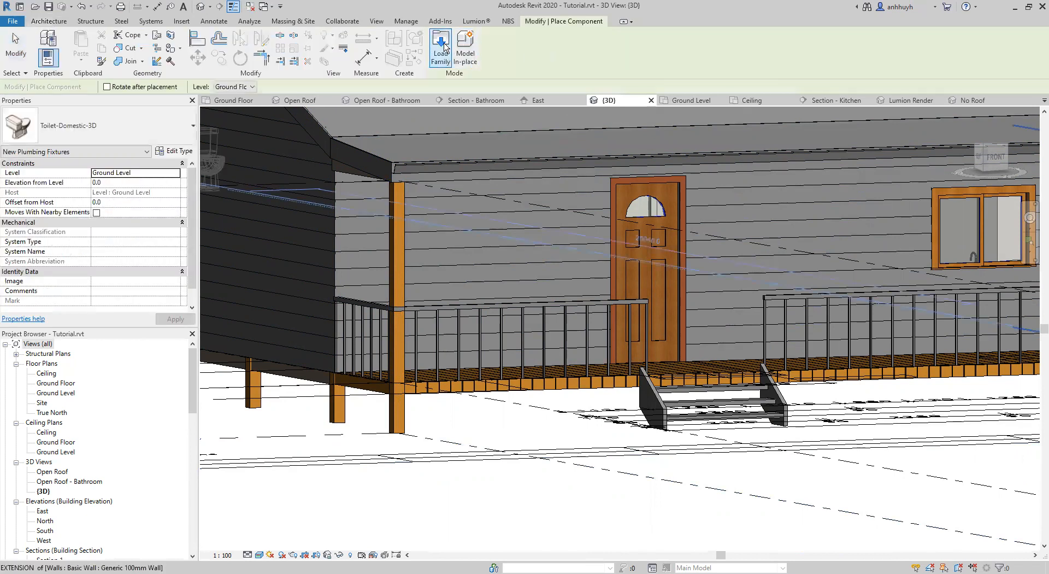
{"action": "left_click", "coordinate": [442, 48]}
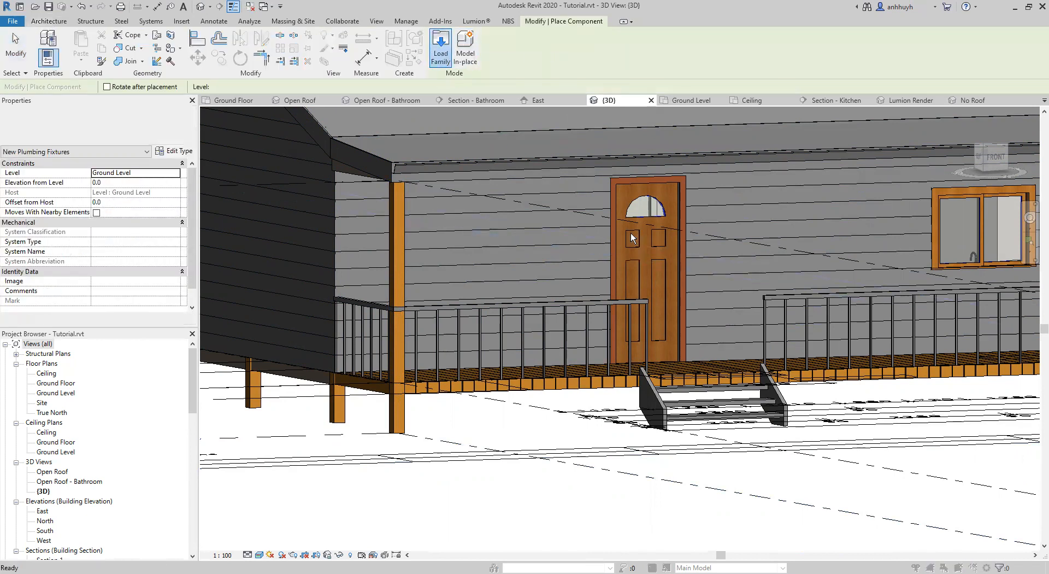
{"action": "left_click", "coordinate": [878, 146]}
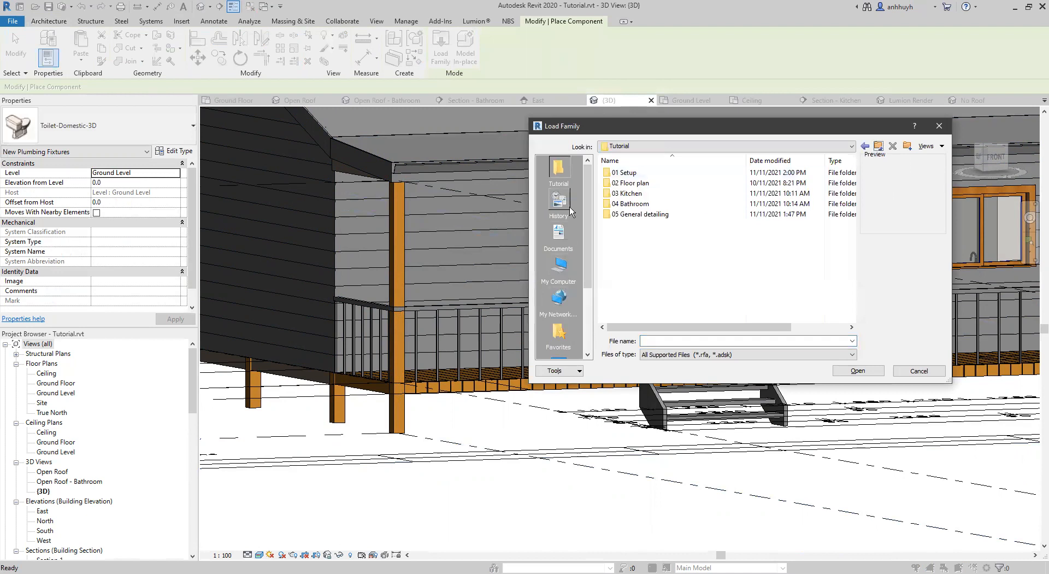
{"action": "scroll", "coordinate": [563, 246], "scroll_direction": "down", "scroll_amount": 3}
{"action": "left_click", "coordinate": [560, 298]}
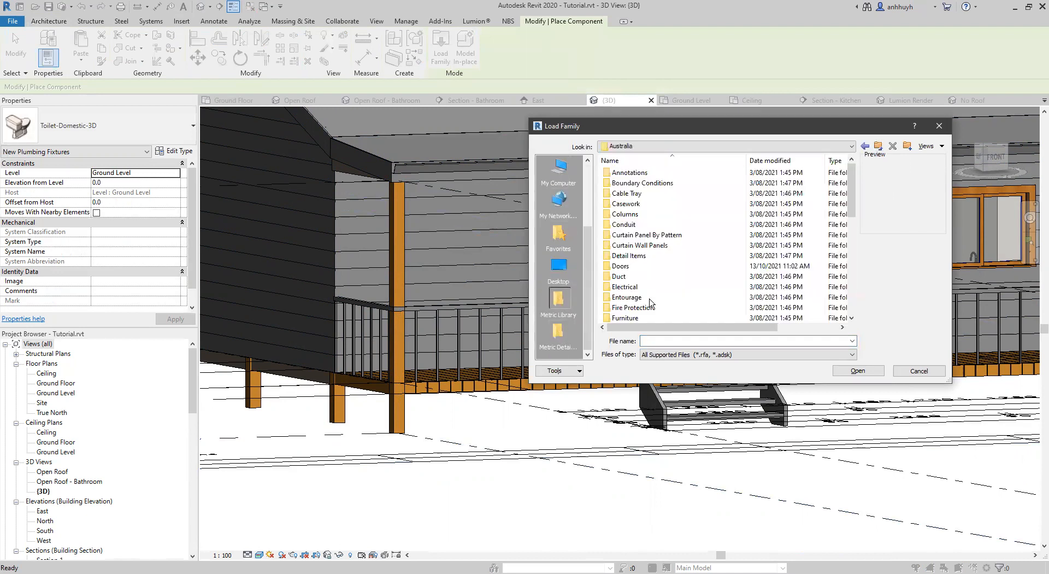
{"action": "scroll", "coordinate": [651, 249], "scroll_direction": "down", "scroll_amount": 3}
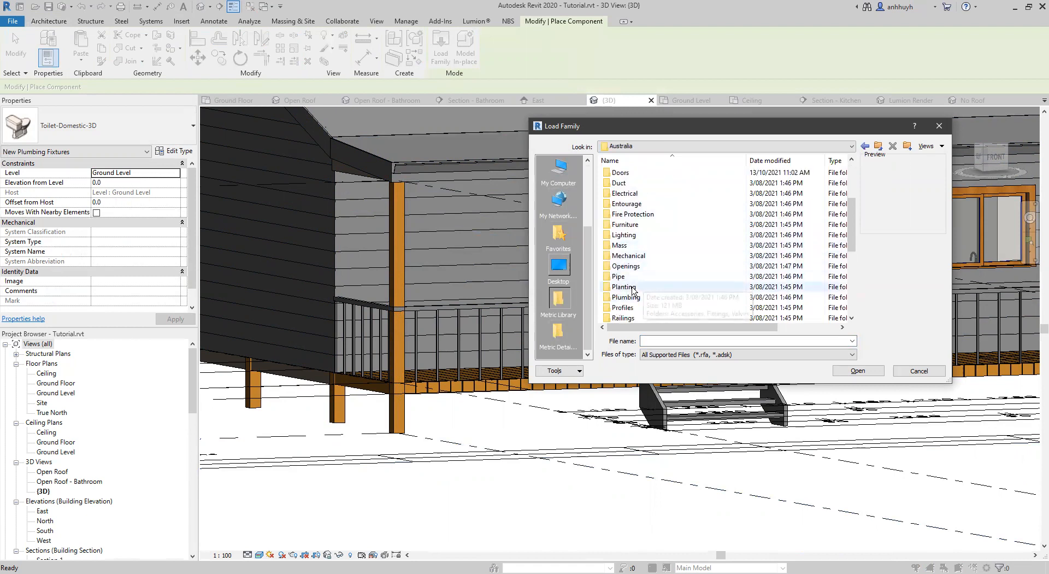
{"action": "double_click", "coordinate": [629, 277]}
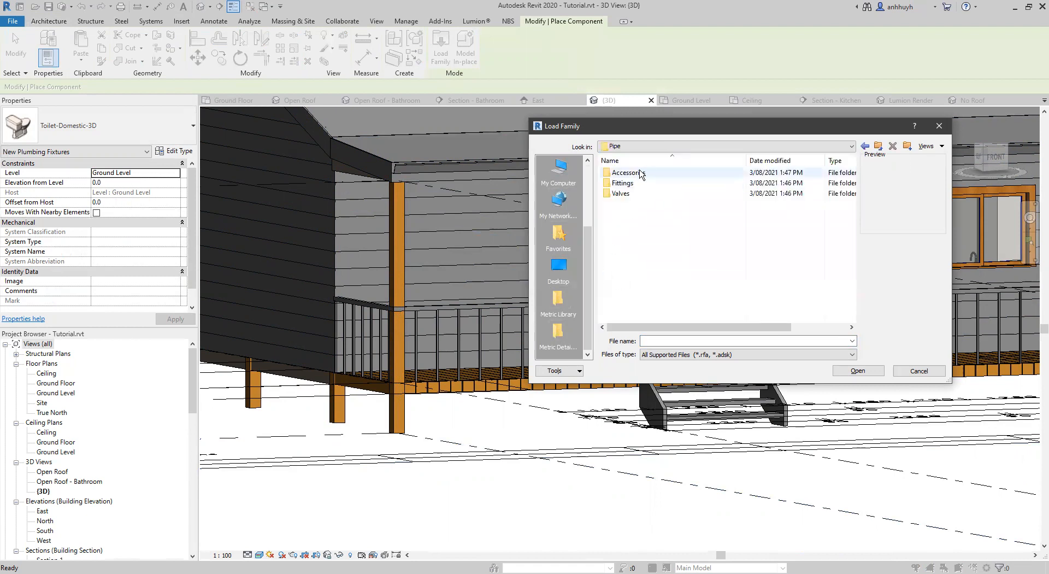
{"action": "double_click", "coordinate": [628, 173]}
{"action": "scroll", "coordinate": [693, 217], "scroll_direction": "down", "scroll_amount": 3}
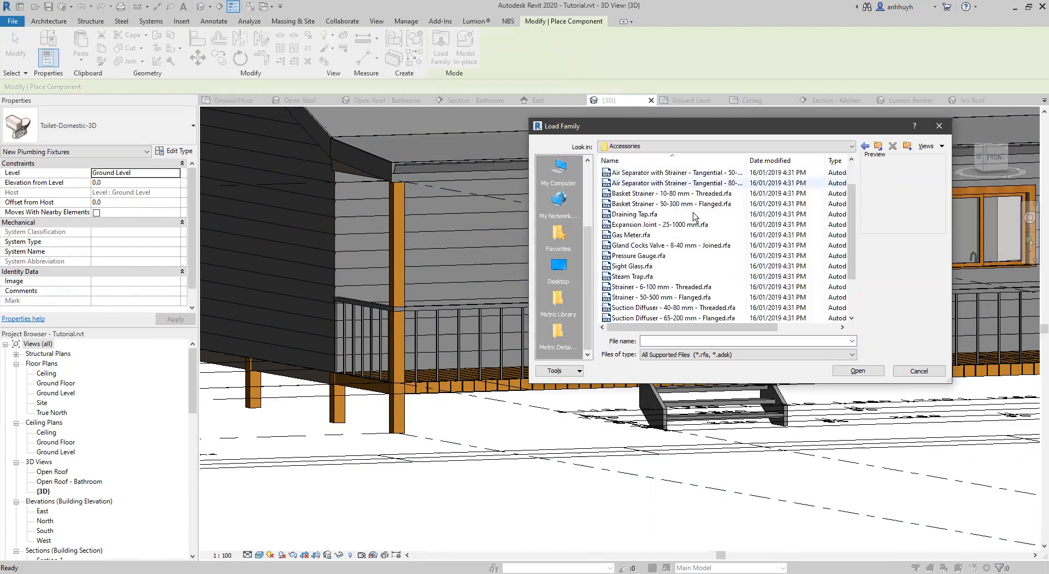
{"action": "scroll", "coordinate": [693, 214], "scroll_direction": "up", "scroll_amount": 3}
{"action": "double_click", "coordinate": [878, 146]}
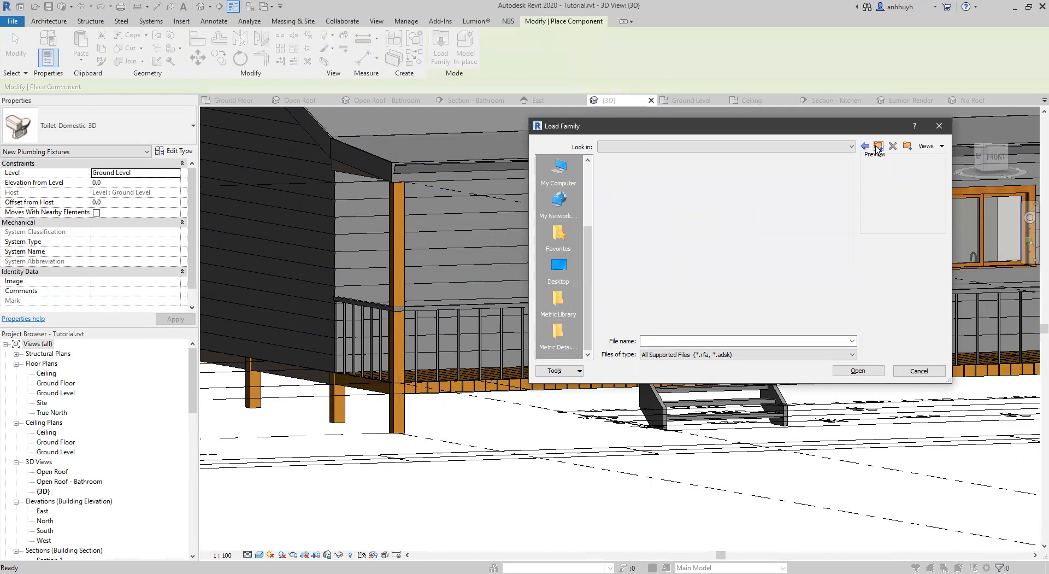
Open the Others folder of the library's plumbing fixtures.
{"action": "scroll", "coordinate": [672, 217], "scroll_direction": "down", "scroll_amount": 3}
{"action": "double_click", "coordinate": [678, 300]}
{"action": "double_click", "coordinate": [631, 173]}
{"action": "double_click", "coordinate": [631, 173]}
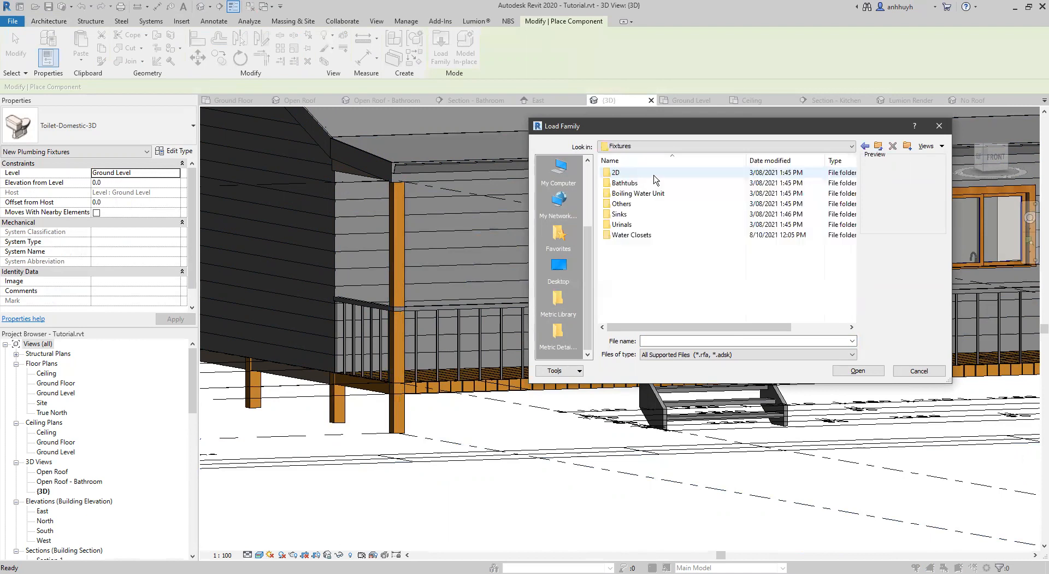
{"action": "double_click", "coordinate": [621, 204]}
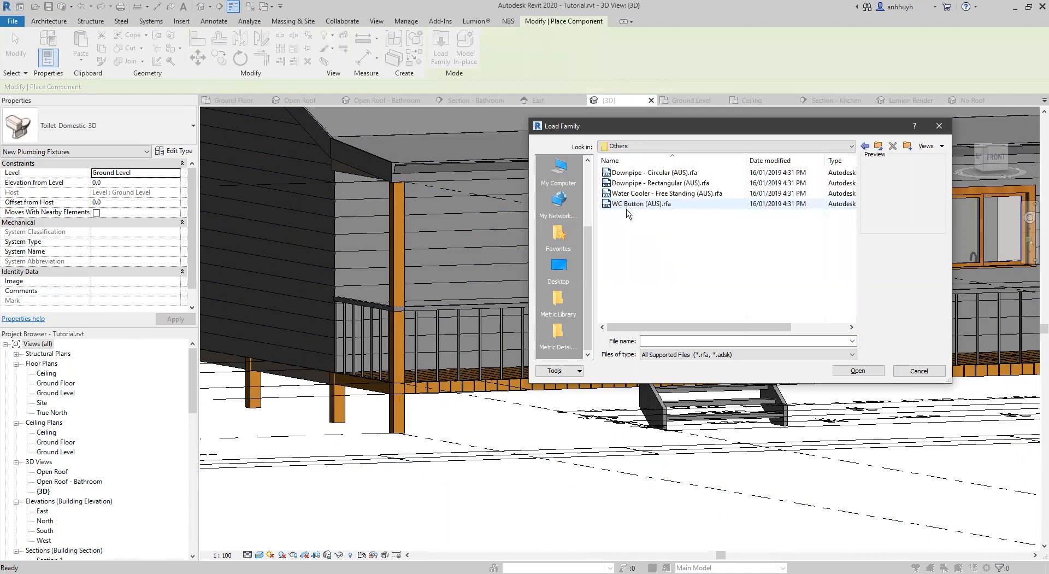
Compare the circular and rectangular downpipe previews and load the Downpipe - Rectangular (AUS) family.
{"action": "left_click", "coordinate": [647, 184]}
{"action": "left_click", "coordinate": [634, 173]}
{"action": "left_click", "coordinate": [638, 184]}
{"action": "left_click", "coordinate": [645, 174]}
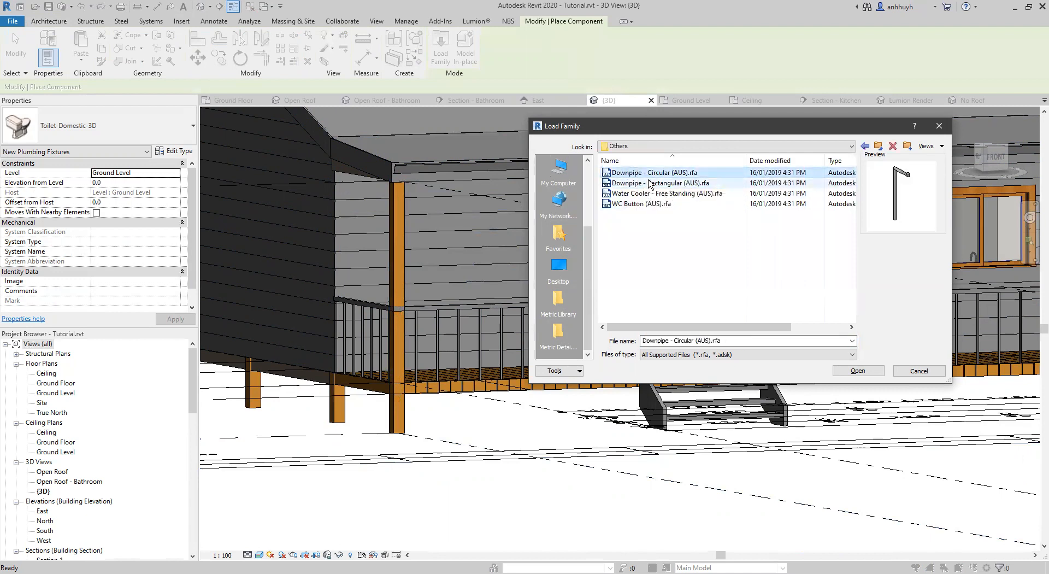
{"action": "left_click", "coordinate": [650, 186]}
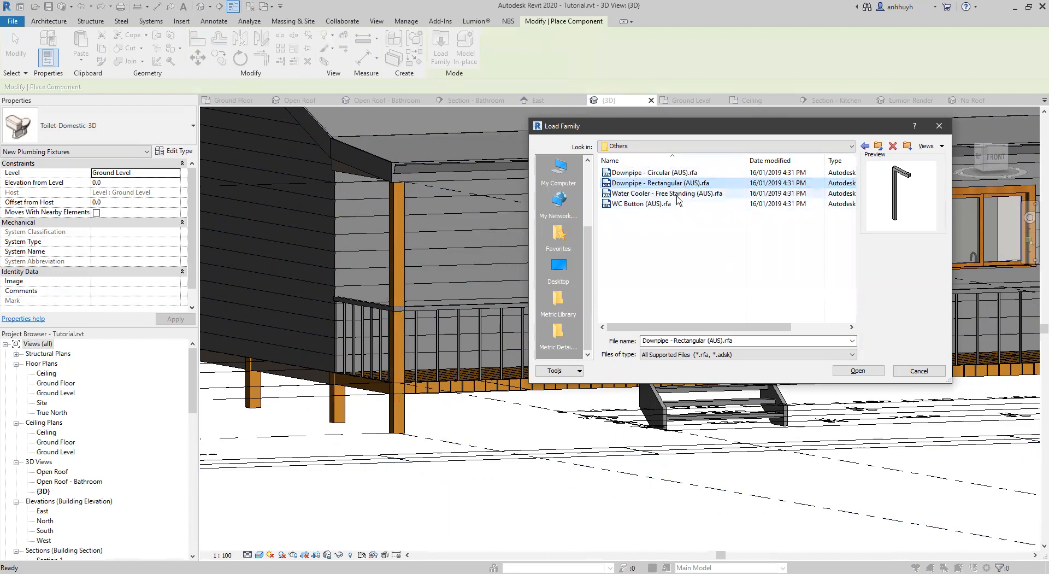
{"action": "left_click", "coordinate": [686, 173]}
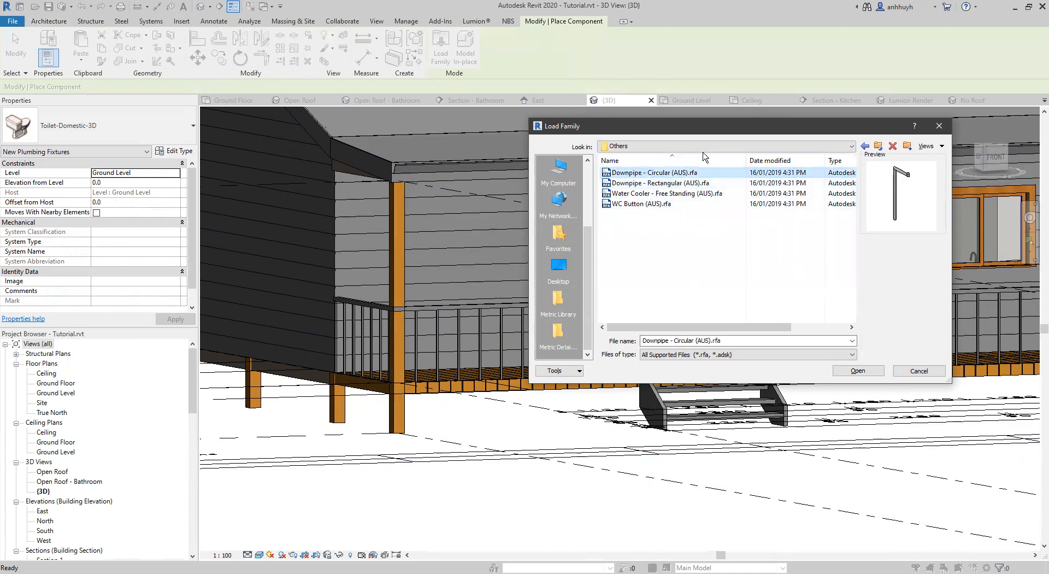
{"action": "left_click", "coordinate": [684, 184]}
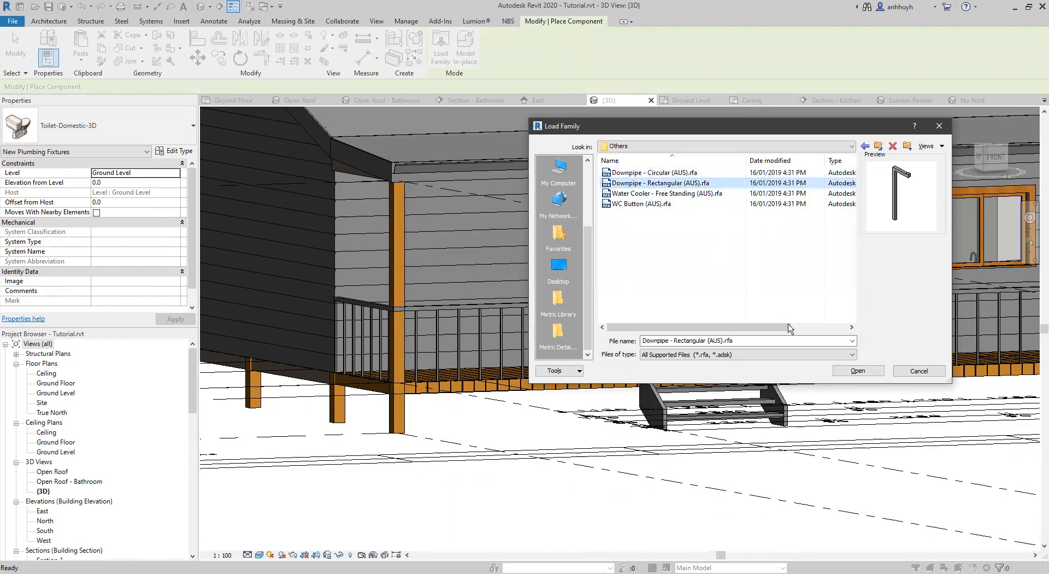
{"action": "left_click", "coordinate": [862, 372]}
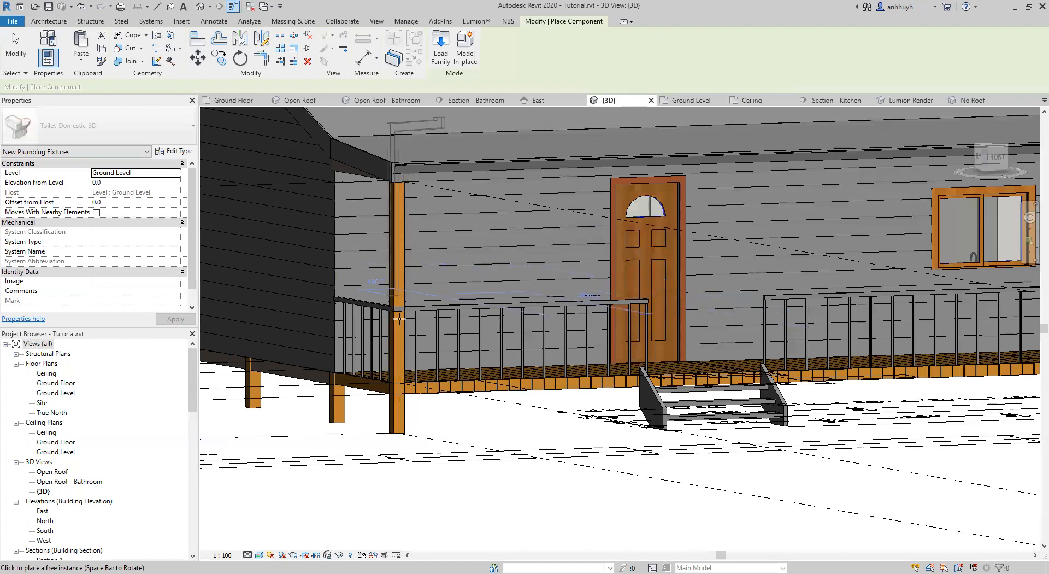
Try placing the rectangular downpipe on the Ground Floor plan, just outside the verandah's front corner post.
{"action": "left_click", "coordinate": [244, 102]}
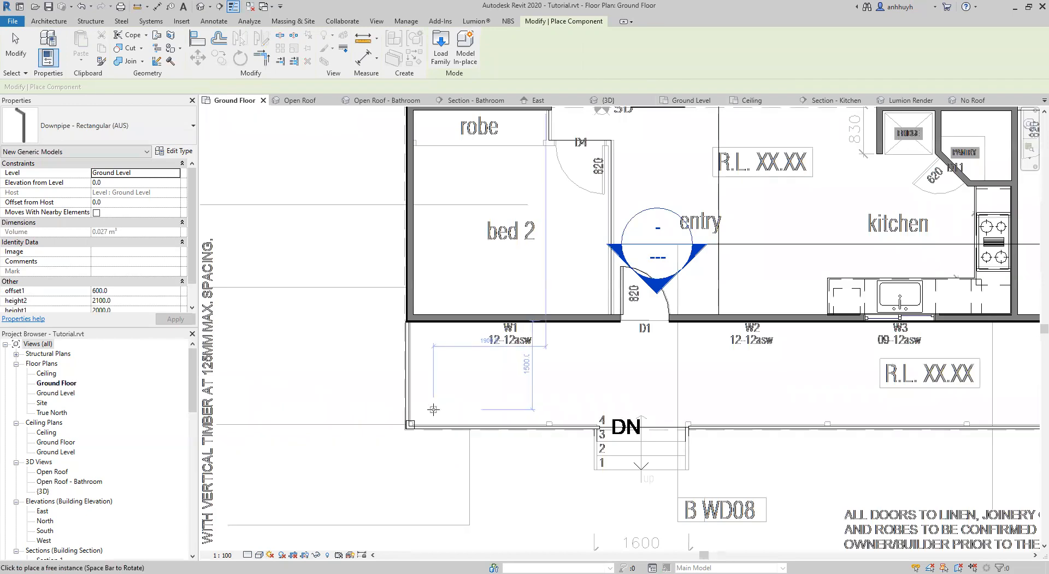
{"action": "scroll", "coordinate": [424, 408], "scroll_direction": "up", "scroll_amount": 2}
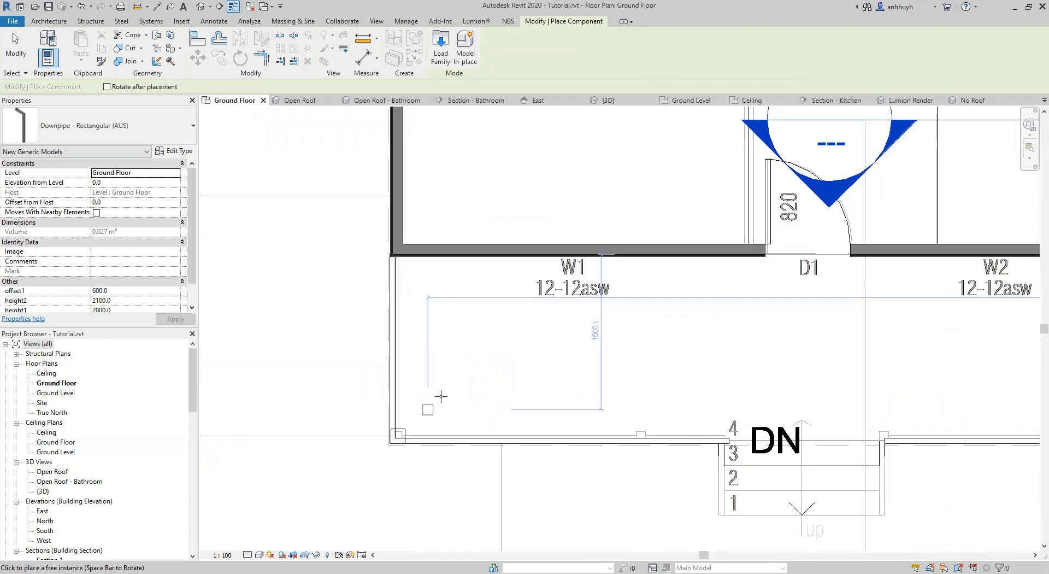
{"action": "scroll", "coordinate": [441, 396], "scroll_direction": "up", "scroll_amount": 2}
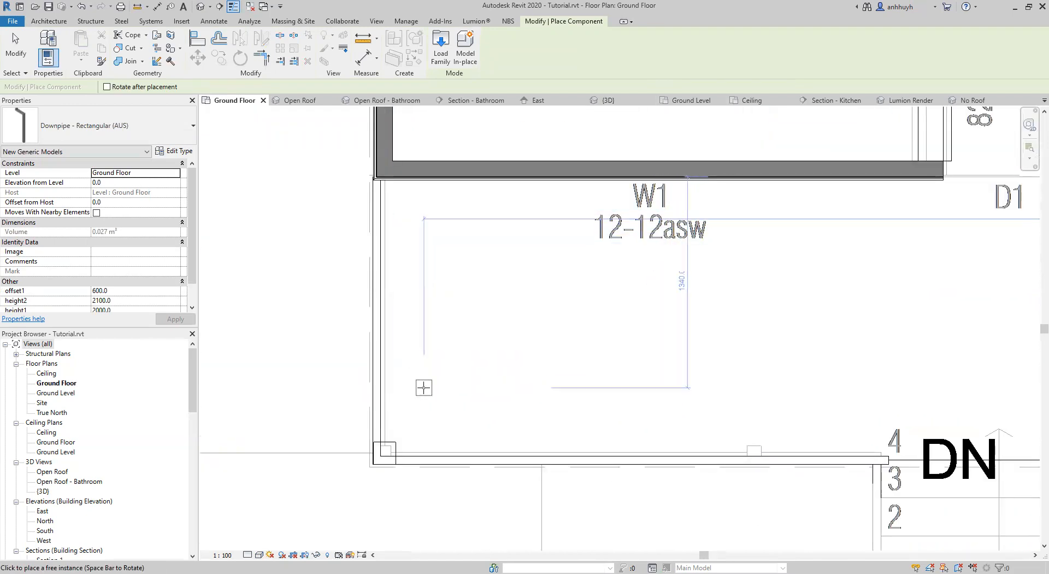
{"action": "left_click", "coordinate": [385, 473]}
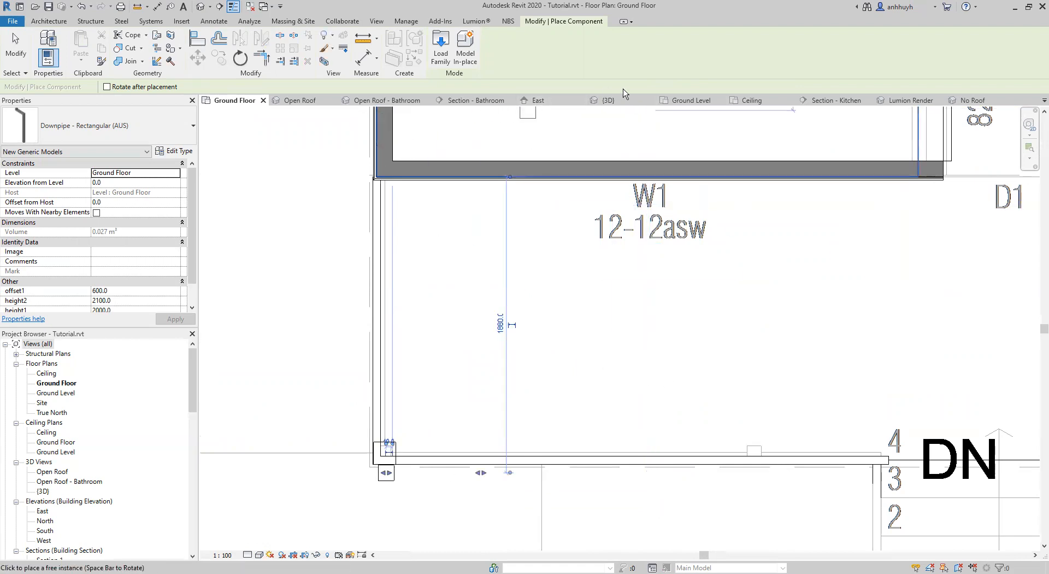
Examine the downpipe's direction at the corner post in the 3D view and undo its placement.
{"action": "left_click", "coordinate": [608, 99]}
{"action": "middle_click_drag", "start_coordinate": [500, 259], "coordinate": [623, 380], "text": "shift"}
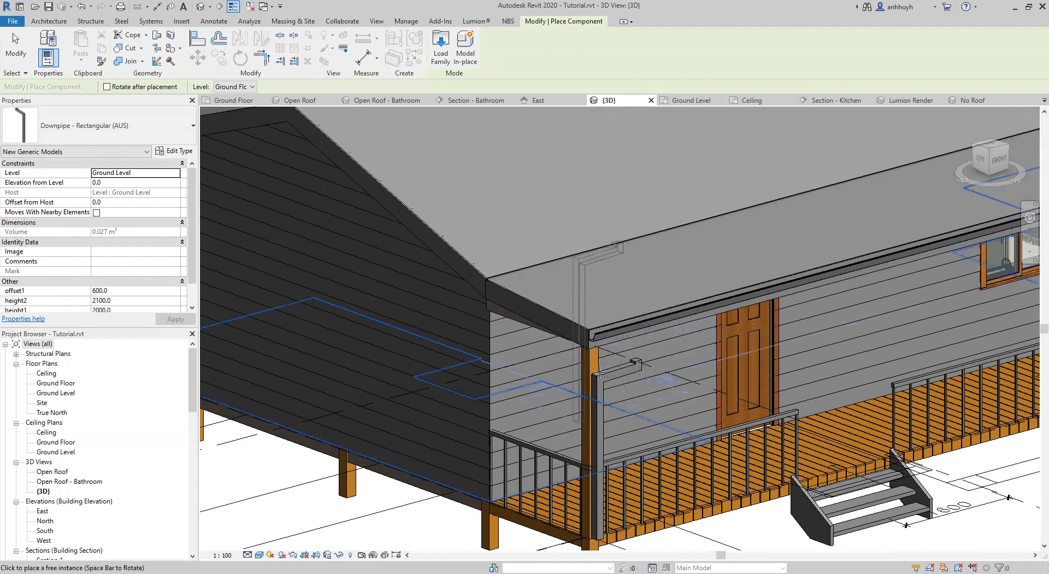
{"action": "scroll", "coordinate": [650, 347], "scroll_direction": "up", "scroll_amount": 4}
{"action": "middle_click_drag", "start_coordinate": [653, 342], "coordinate": [388, 280], "text": "shift"}
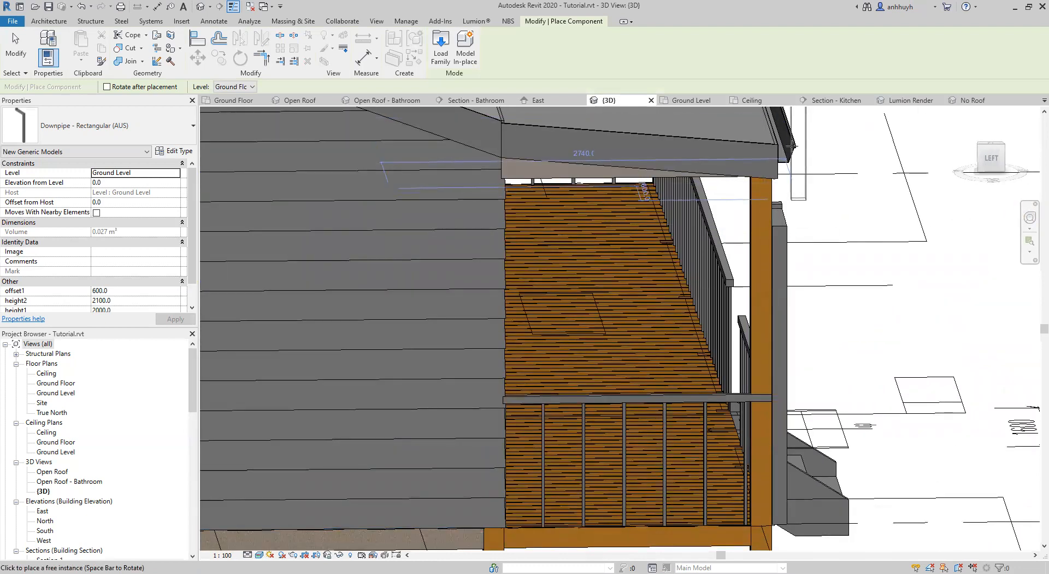
{"action": "middle_click_drag", "start_coordinate": [802, 249], "coordinate": [646, 313], "text": "shift"}
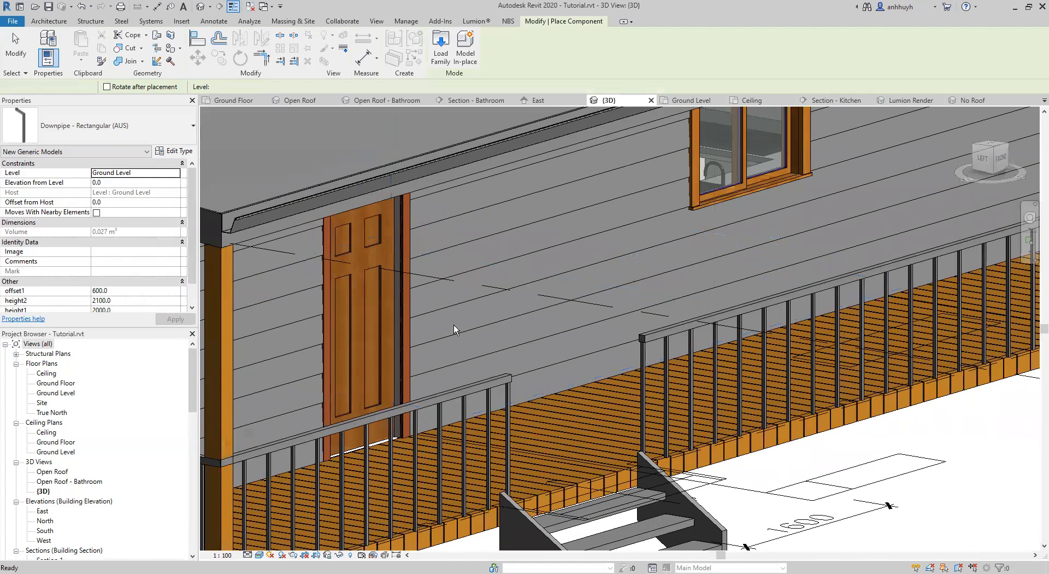
{"action": "scroll", "coordinate": [453, 324], "scroll_direction": "down", "scroll_amount": 1}
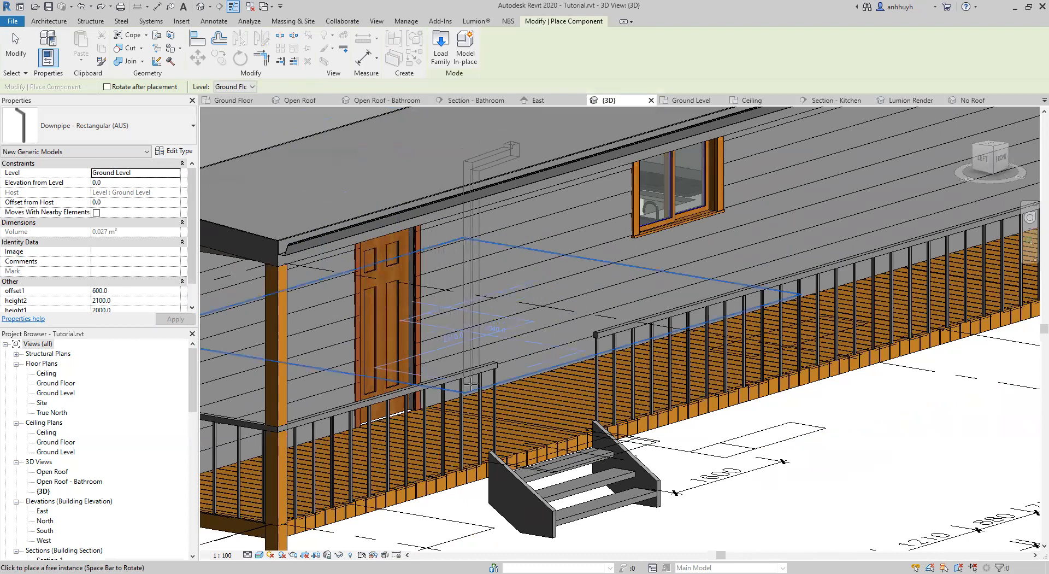
Try placing the downpipe outside the corner post with its arm pointing sideways past the verandah's end, and check it in 3D.
{"action": "left_click", "coordinate": [229, 103]}
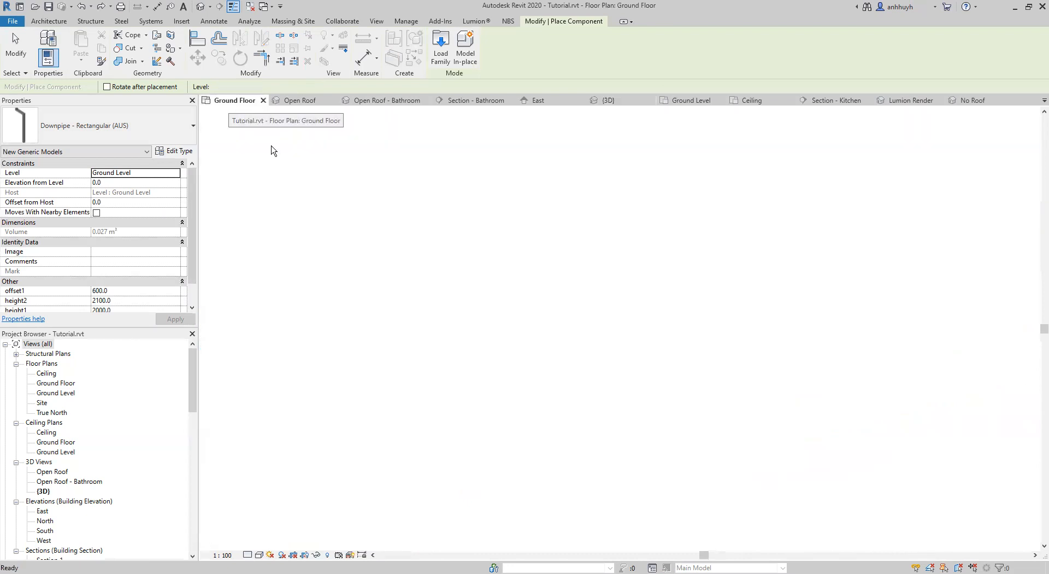
{"action": "middle_click_drag", "start_coordinate": [420, 356], "coordinate": [534, 243]}
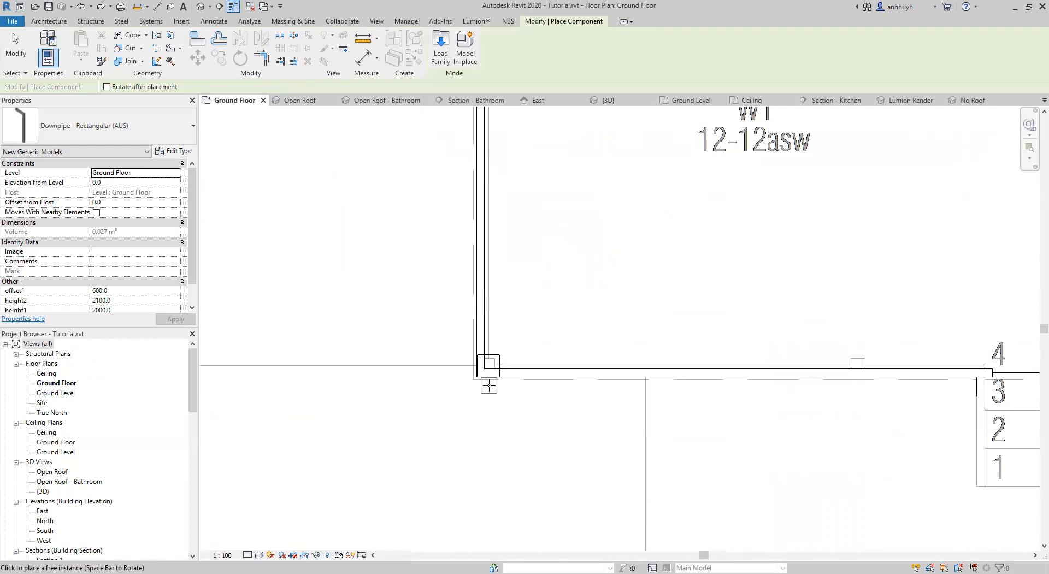
{"action": "left_click", "coordinate": [608, 100]}
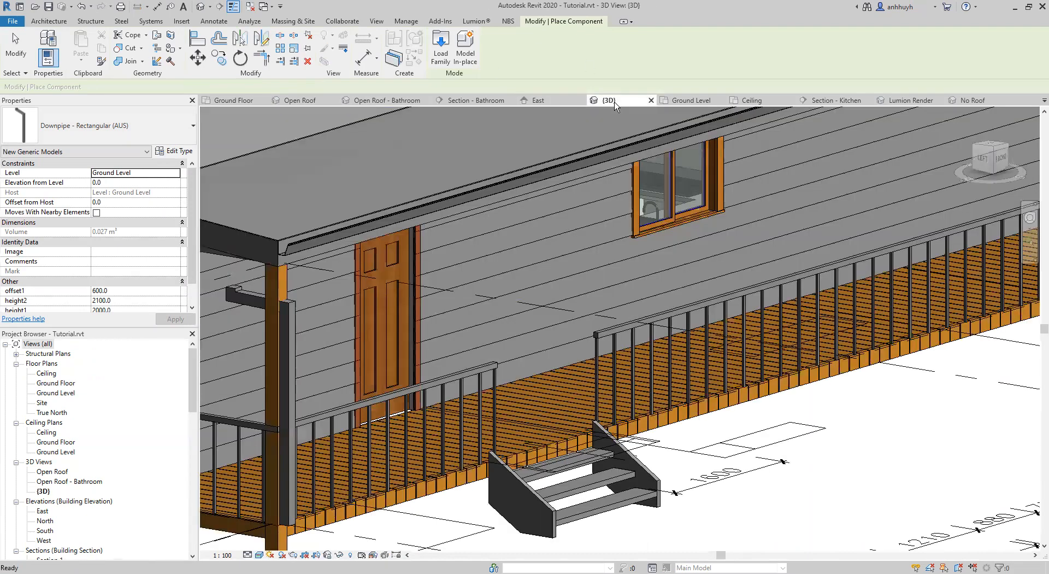
Place the rectangular downpipe outside the verandah's corner post, rotated so its arm points away from the house, and inspect it in 3D.
{"action": "left_click", "coordinate": [240, 100]}
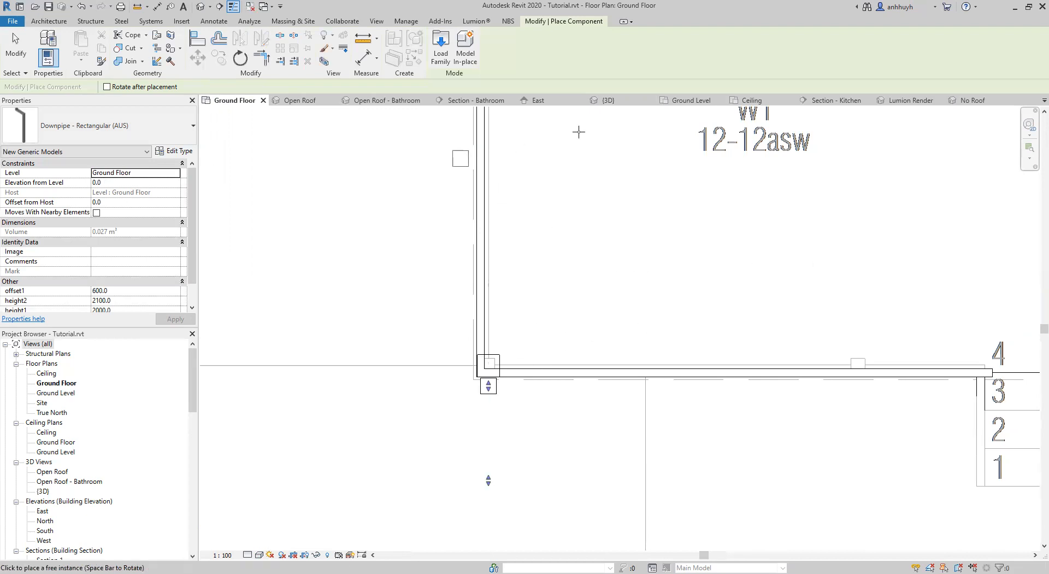
{"action": "key", "text": "Escape"}
{"action": "left_click", "coordinate": [608, 100]}
{"action": "scroll", "coordinate": [514, 273], "scroll_direction": "up", "scroll_amount": 5}
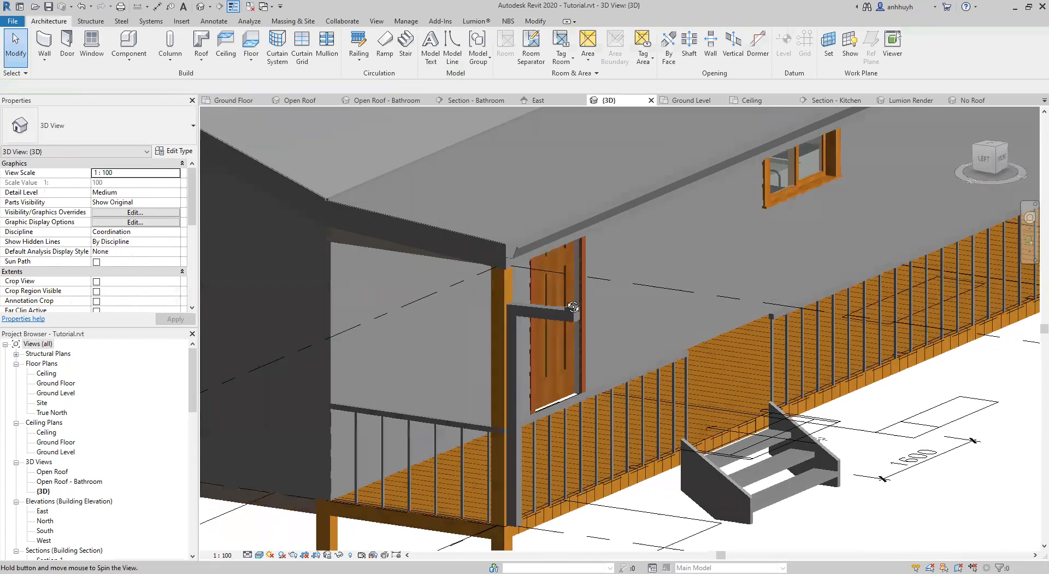
{"action": "middle_click_drag", "start_coordinate": [799, 327], "coordinate": [694, 329], "text": "shift"}
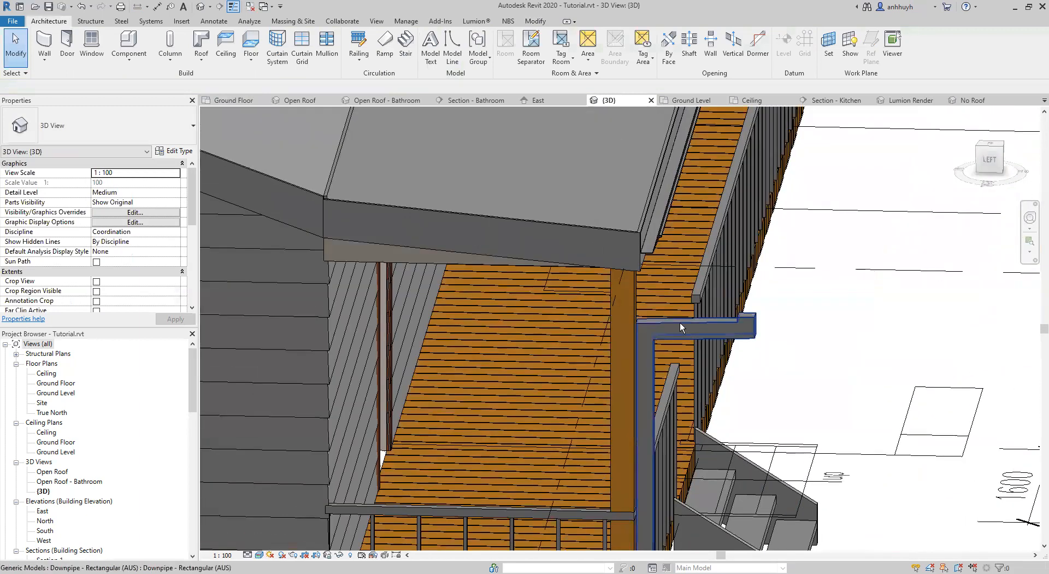
Select the rectangular downpipe at the verandah's corner post and review its offset and height properties against its shape in 3D.
{"action": "left_click", "coordinate": [679, 322]}
{"action": "middle_click_drag", "start_coordinate": [790, 393], "coordinate": [651, 293], "text": "shift"}
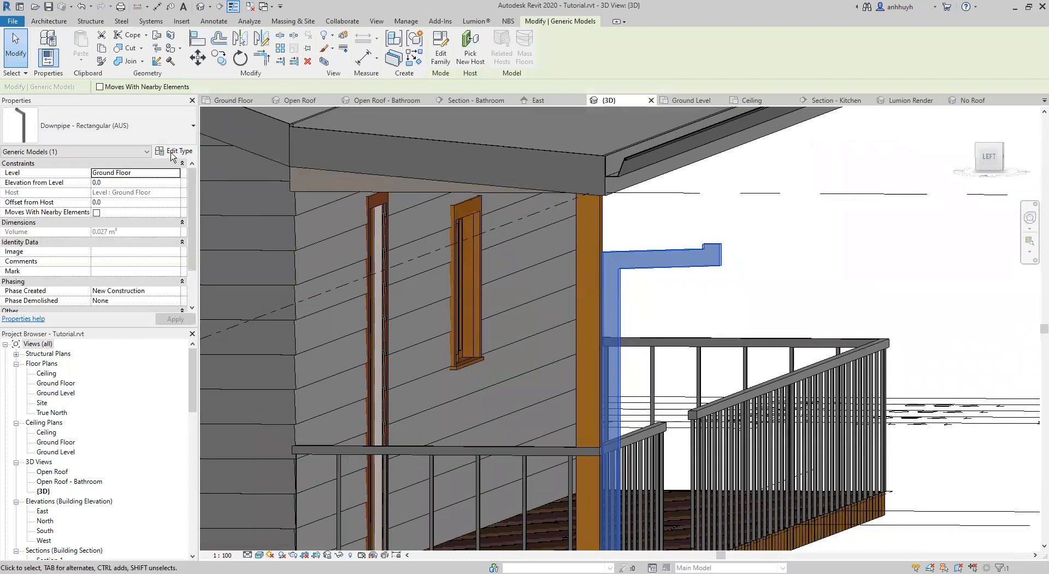
{"action": "scroll", "coordinate": [126, 251], "scroll_direction": "down", "scroll_amount": 3}
{"action": "scroll", "coordinate": [126, 251], "scroll_direction": "up", "scroll_amount": 3}
{"action": "scroll", "coordinate": [126, 251], "scroll_direction": "down", "scroll_amount": 3}
{"action": "scroll", "coordinate": [8, 213], "scroll_direction": "up", "scroll_amount": 3}
{"action": "scroll", "coordinate": [6, 291], "scroll_direction": "down", "scroll_amount": 3}
{"action": "scroll", "coordinate": [98, 224], "scroll_direction": "up", "scroll_amount": 3}
{"action": "scroll", "coordinate": [50, 253], "scroll_direction": "down", "scroll_amount": 3}
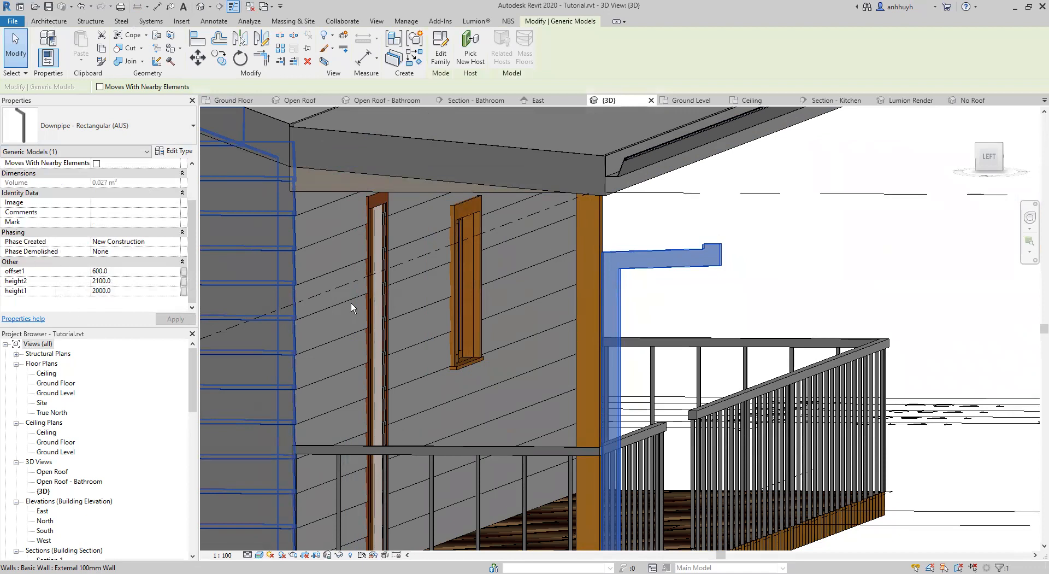
{"action": "scroll", "coordinate": [351, 303], "scroll_direction": "down", "scroll_amount": 4}
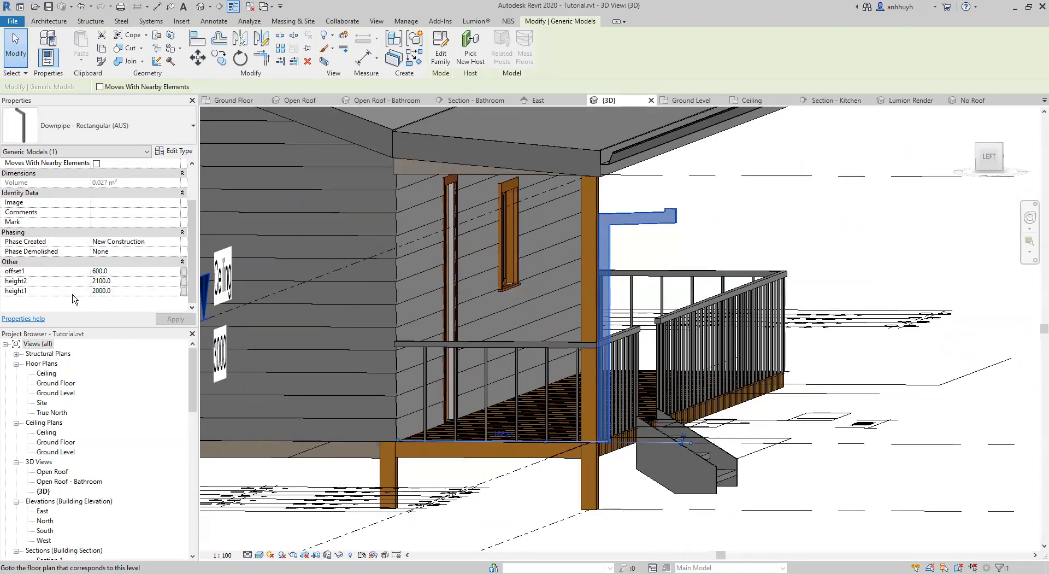
{"action": "middle_click_drag", "start_coordinate": [566, 308], "coordinate": [598, 276], "text": "shift"}
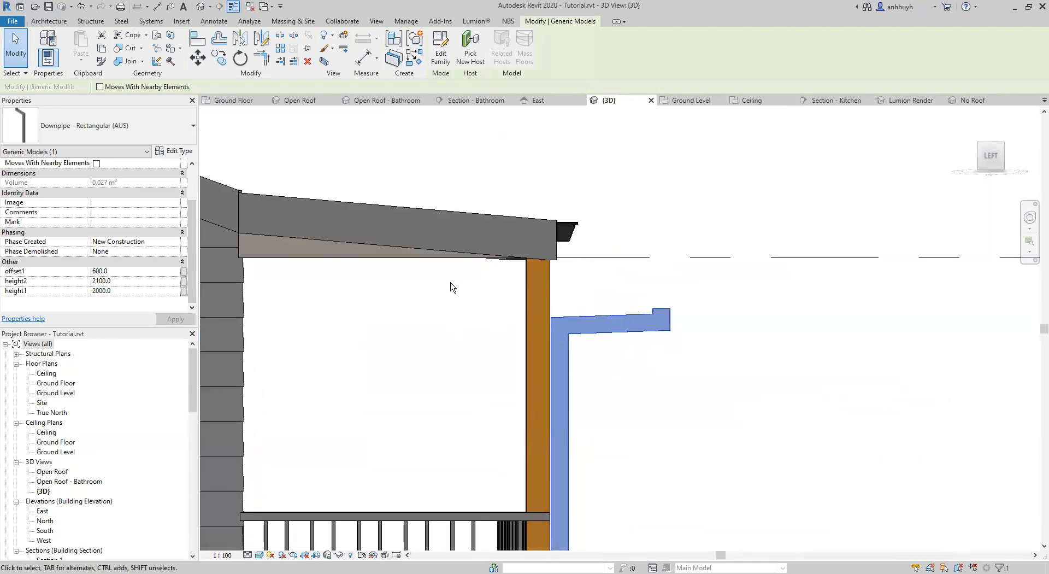
Review the downpipe's type parameters and compare the pipe's arm with the verandah fascia and gutter in the 3D view.
{"action": "left_click", "coordinate": [174, 151]}
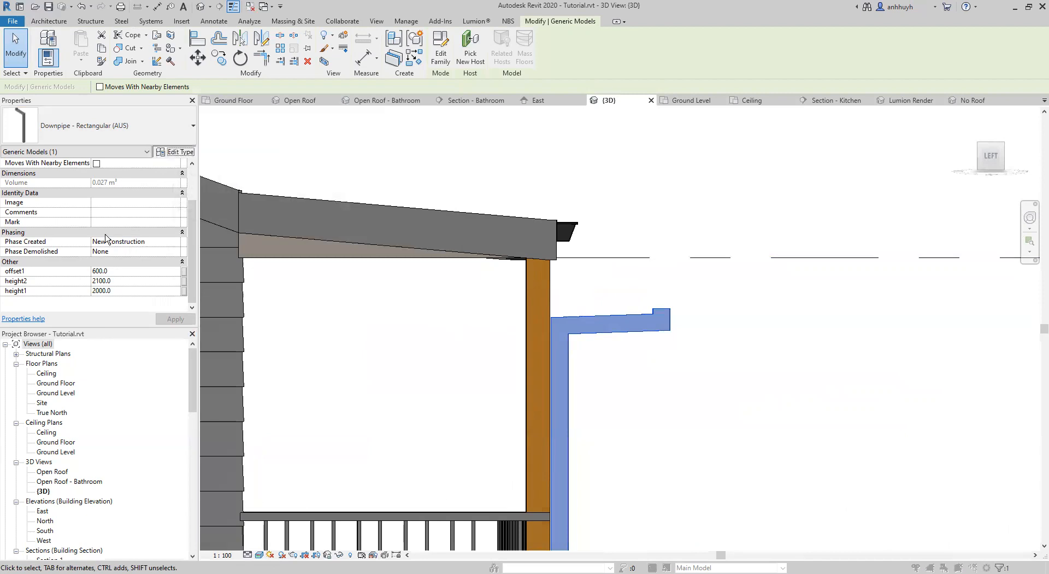
{"action": "scroll", "coordinate": [431, 302], "scroll_direction": "down", "scroll_amount": 1}
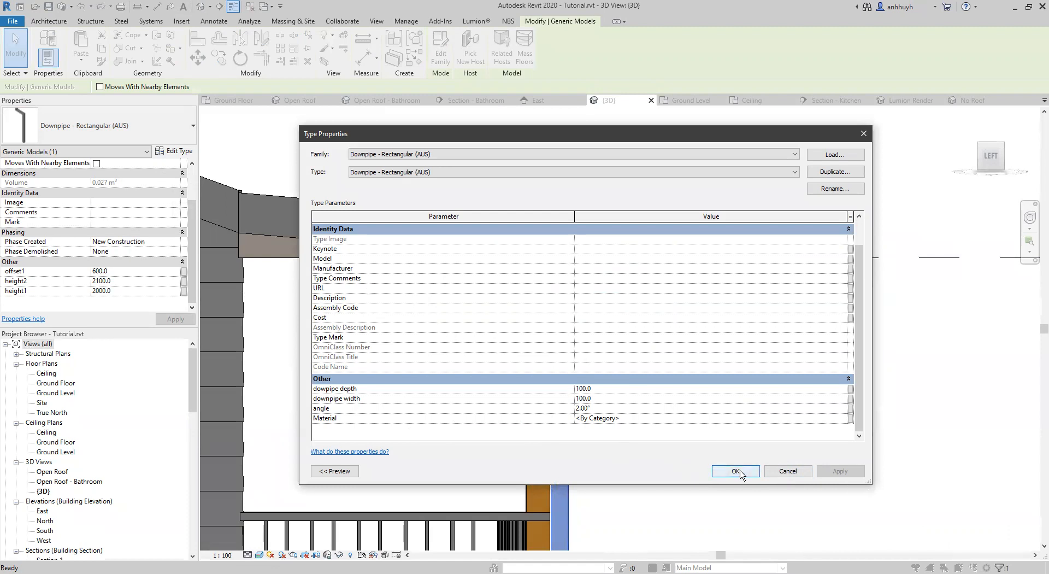
{"action": "key", "text": "Return"}
{"action": "left_click", "coordinate": [461, 213]}
{"action": "scroll", "coordinate": [597, 298], "scroll_direction": "up", "scroll_amount": 5}
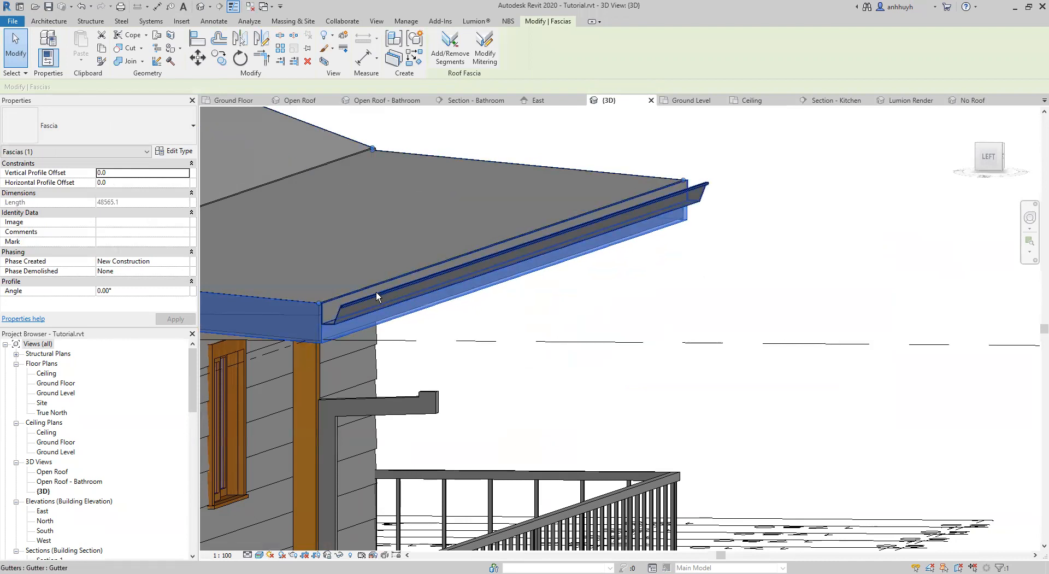
{"action": "left_click", "coordinate": [397, 402]}
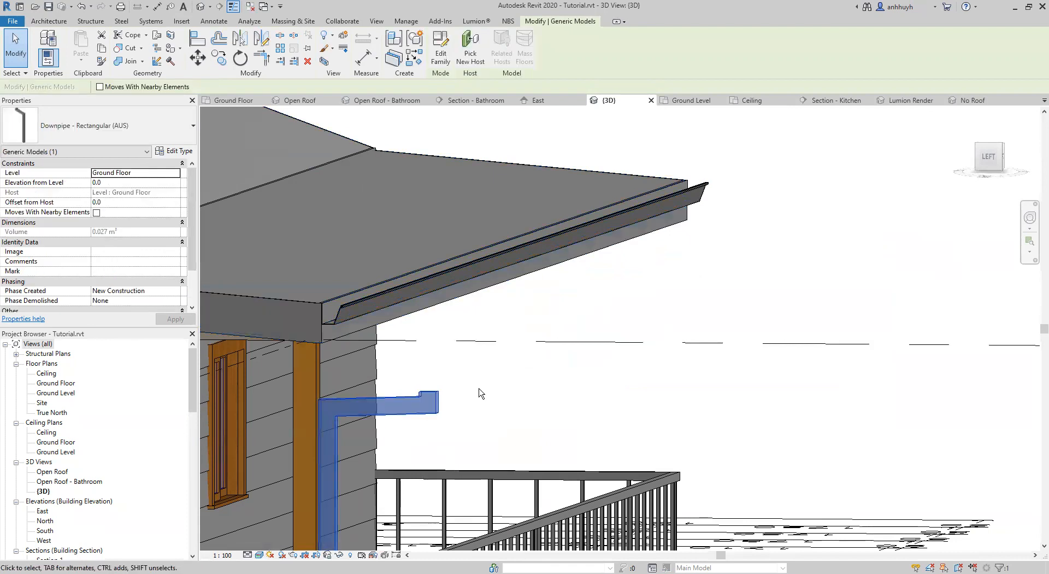
{"action": "middle_click_drag", "start_coordinate": [391, 302], "coordinate": [658, 350], "text": "shift"}
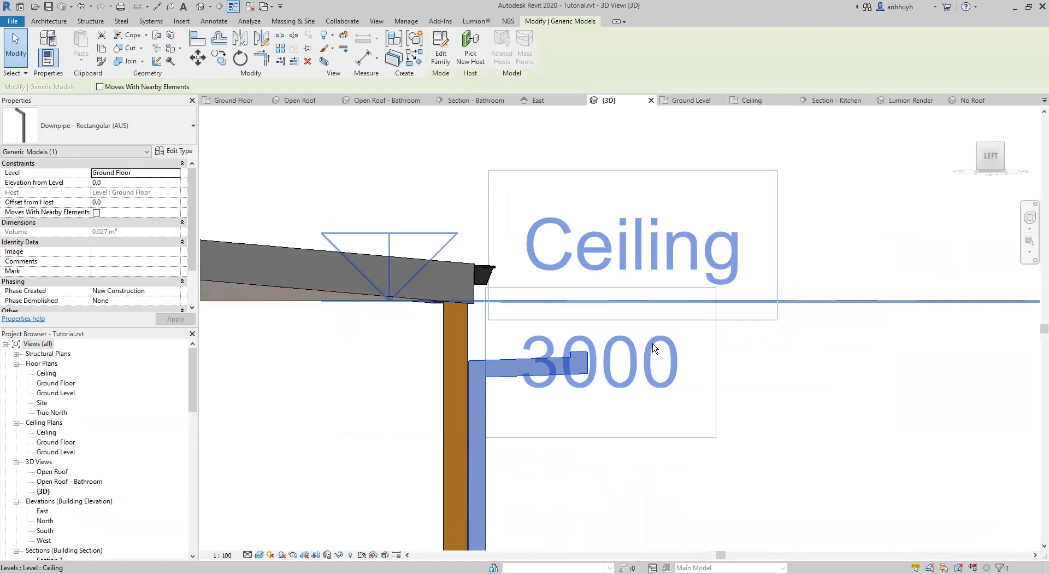
Set the rectangular downpipe type's angle to 20°.
{"action": "left_click", "coordinate": [658, 350]}
{"action": "left_click", "coordinate": [777, 411]}
{"action": "left_click", "coordinate": [495, 363]}
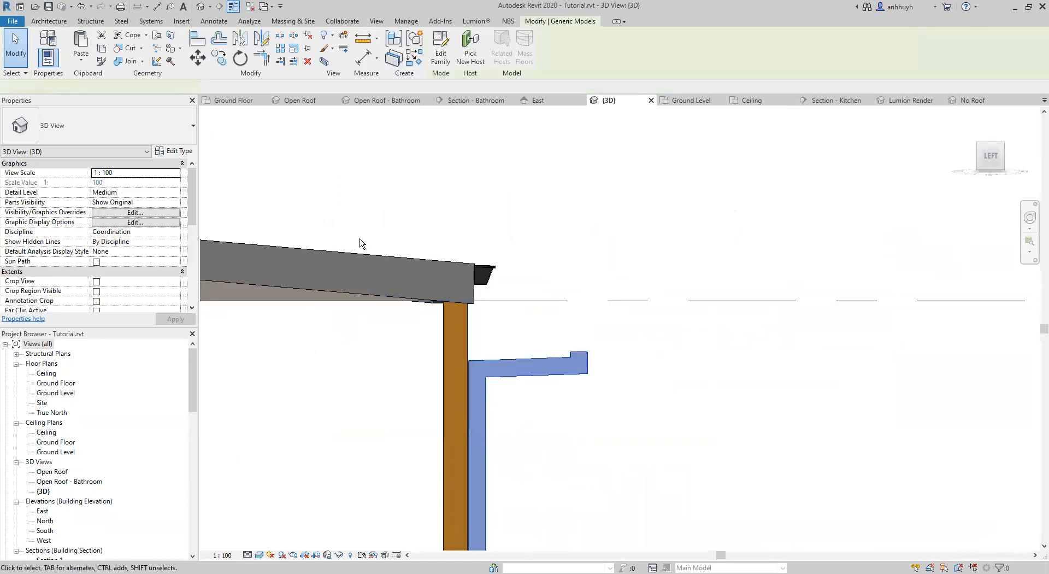
{"action": "double_click", "coordinate": [587, 363]}
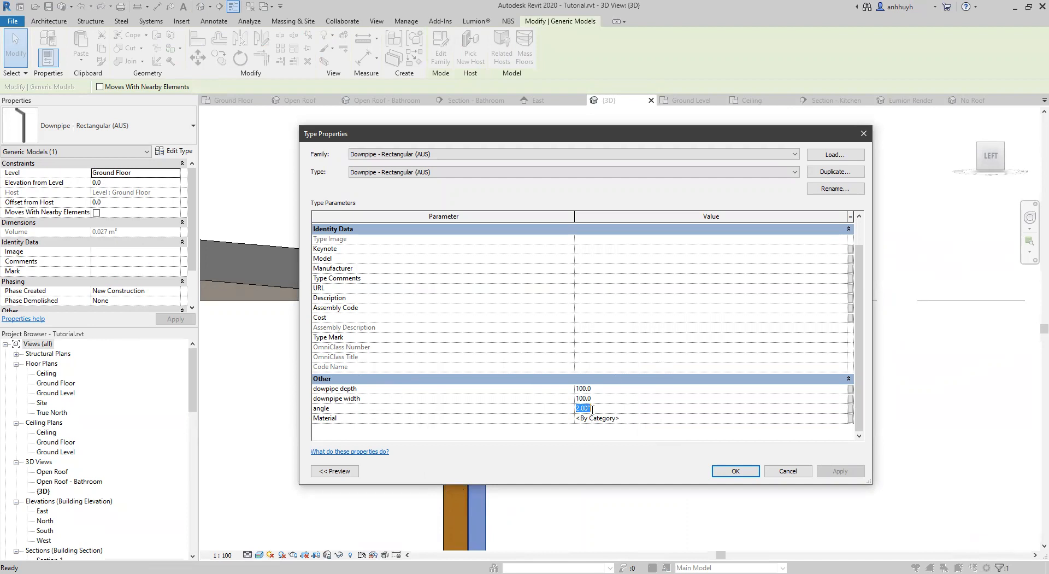
{"action": "type", "text": "20"}
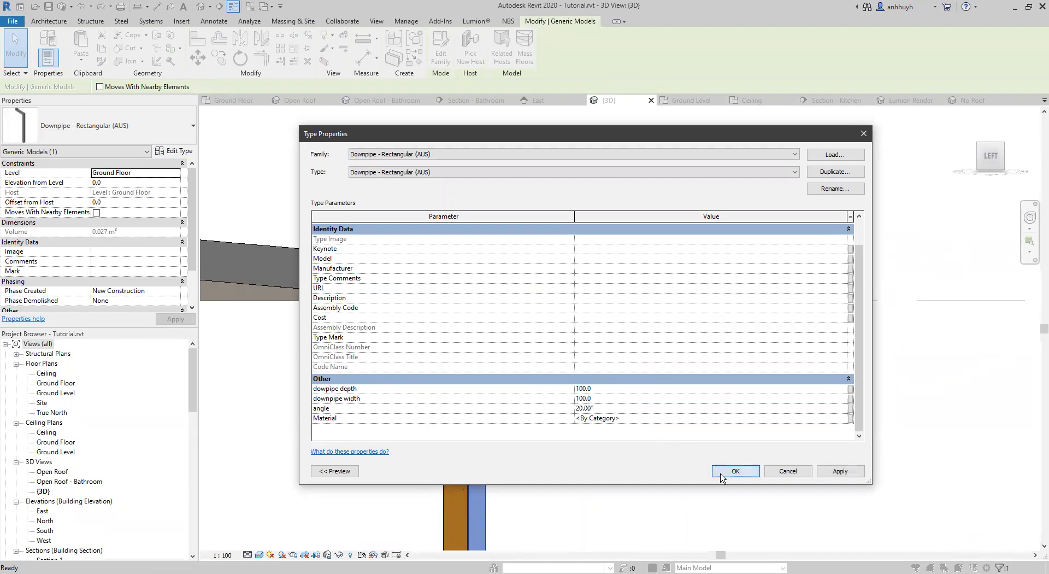
{"action": "left_click", "coordinate": [721, 475]}
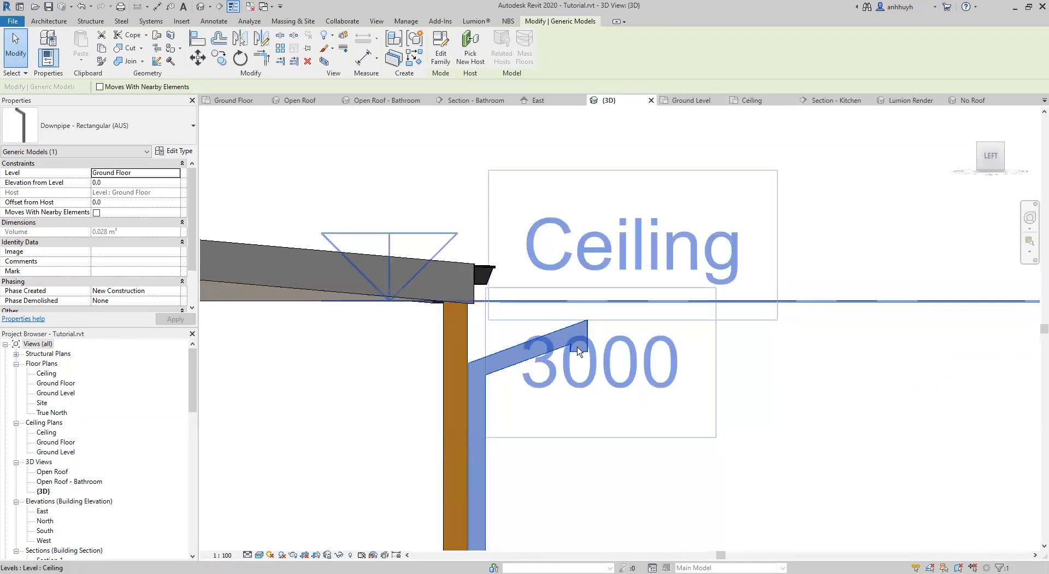
Try an offset1 value of 100 mm on the corner-post downpipe to shorten its arm.
{"action": "scroll", "coordinate": [97, 268], "scroll_direction": "down", "scroll_amount": 2}
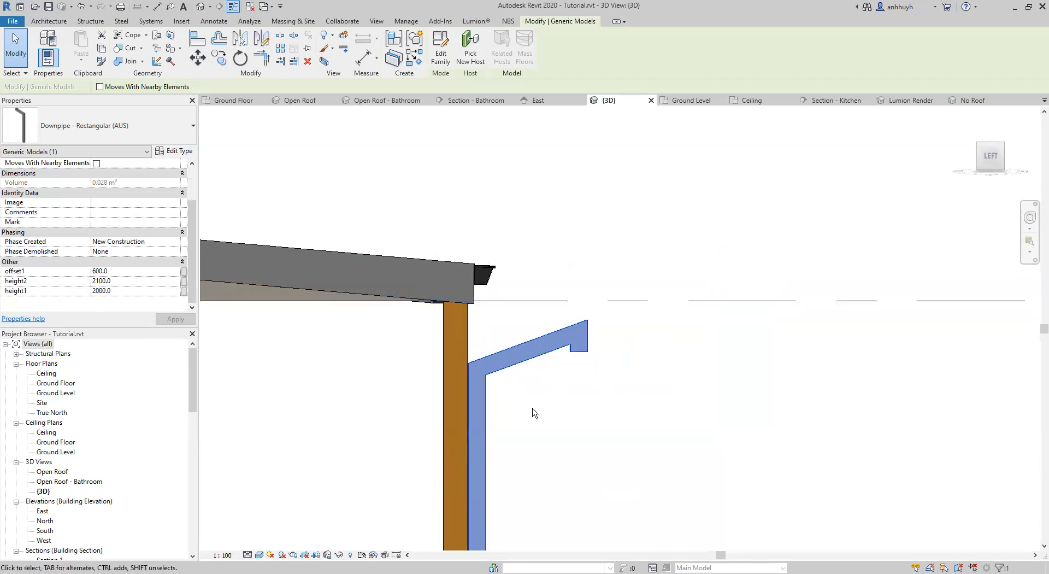
{"action": "middle_click_drag", "start_coordinate": [531, 407], "coordinate": [611, 376]}
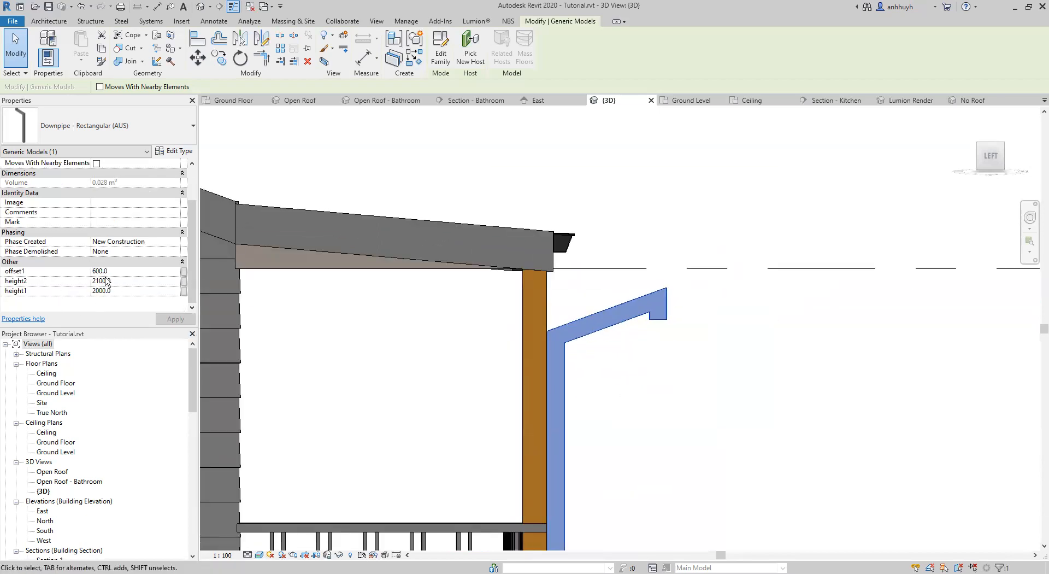
{"action": "left_click_drag", "start_coordinate": [109, 272], "coordinate": [7, 262]}
{"action": "left_click", "coordinate": [62, 272]}
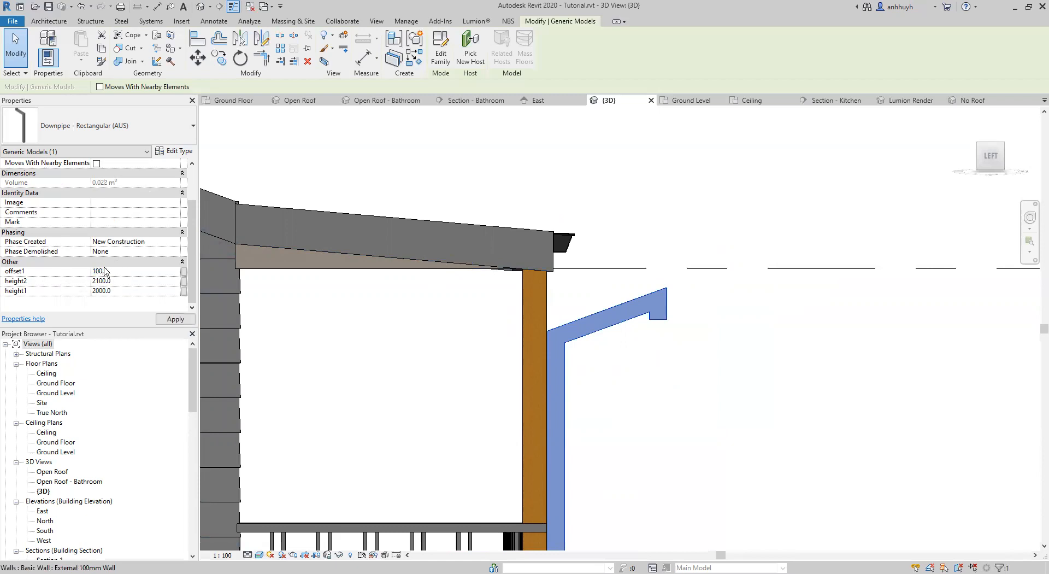
{"action": "key", "text": "Return"}
Set the downpipe's offset1 to 50 mm and check its arm against the gutter.
{"action": "mouse_move", "coordinate": [463, 333]}
{"action": "middle_mouse_down", "text": "shift"}
{"action": "mouse_move", "coordinate": [613, 372]}
{"action": "mouse_move", "coordinate": [605, 369]}
{"action": "middle_mouse_up", "text": "shift"}
{"action": "left_click", "coordinate": [27, 271]}
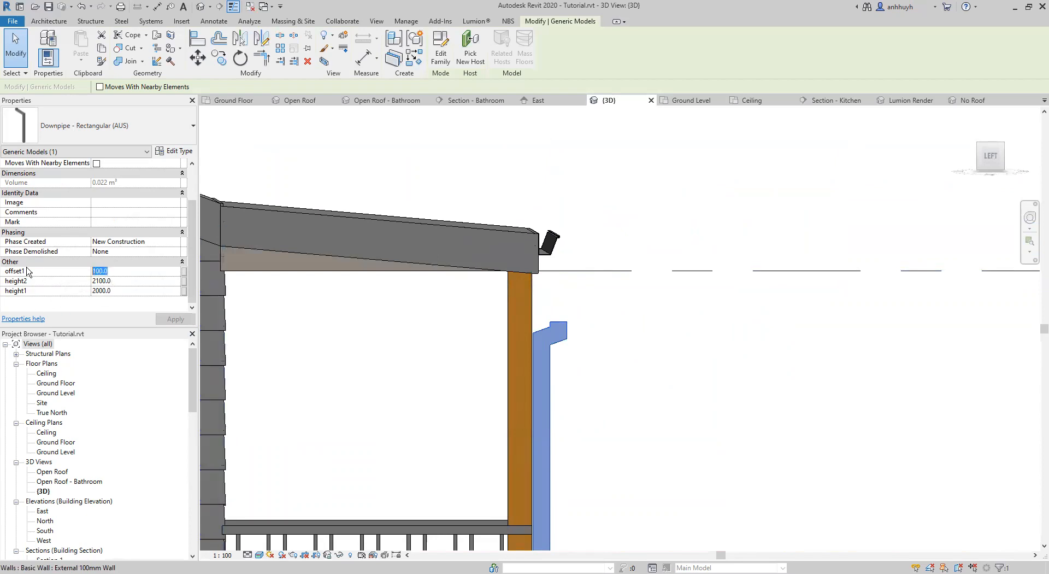
{"action": "middle_click_drag", "start_coordinate": [627, 431], "coordinate": [628, 431], "text": "shift"}
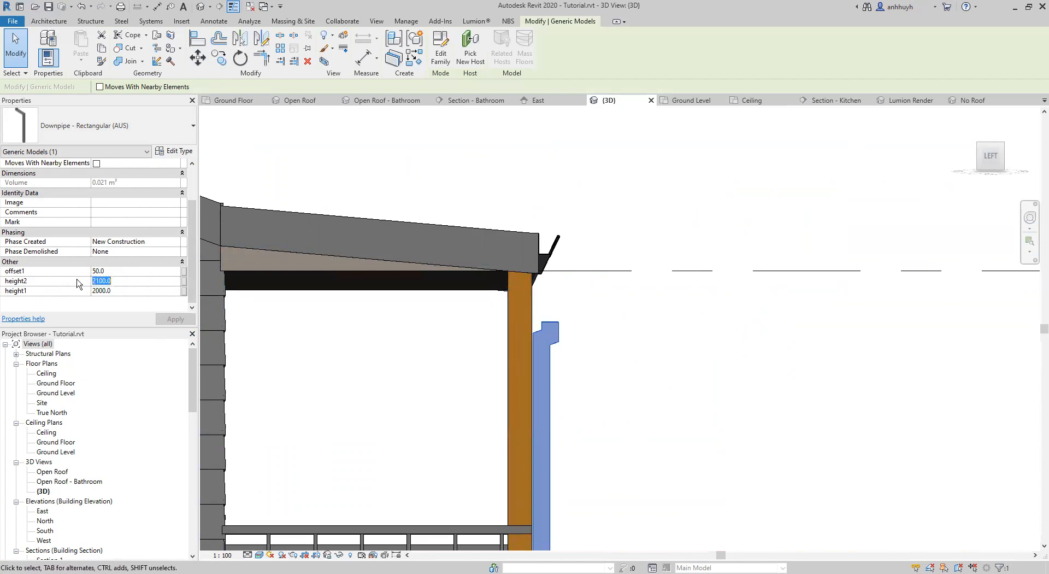
{"action": "mouse_move", "coordinate": [513, 320]}
{"action": "middle_mouse_down", "text": "shift"}
{"action": "mouse_move", "coordinate": [536, 321]}
{"action": "mouse_move", "coordinate": [518, 314]}
{"action": "middle_mouse_up", "text": "shift"}
{"action": "middle_click_drag", "start_coordinate": [542, 279], "coordinate": [541, 270], "text": "shift"}
Measure the vertical distance from the verandah gutter down to Ground Level in the East elevation.
{"action": "left_click", "coordinate": [559, 103]}
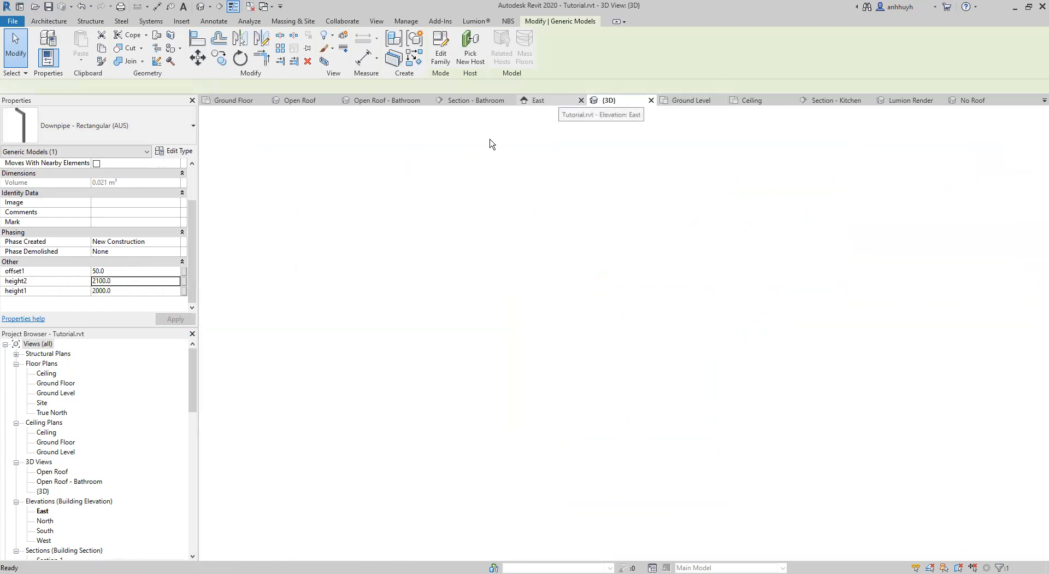
{"action": "middle_click_drag", "start_coordinate": [477, 241], "coordinate": [720, 199]}
{"action": "scroll", "coordinate": [720, 199], "scroll_direction": "down", "scroll_amount": 2}
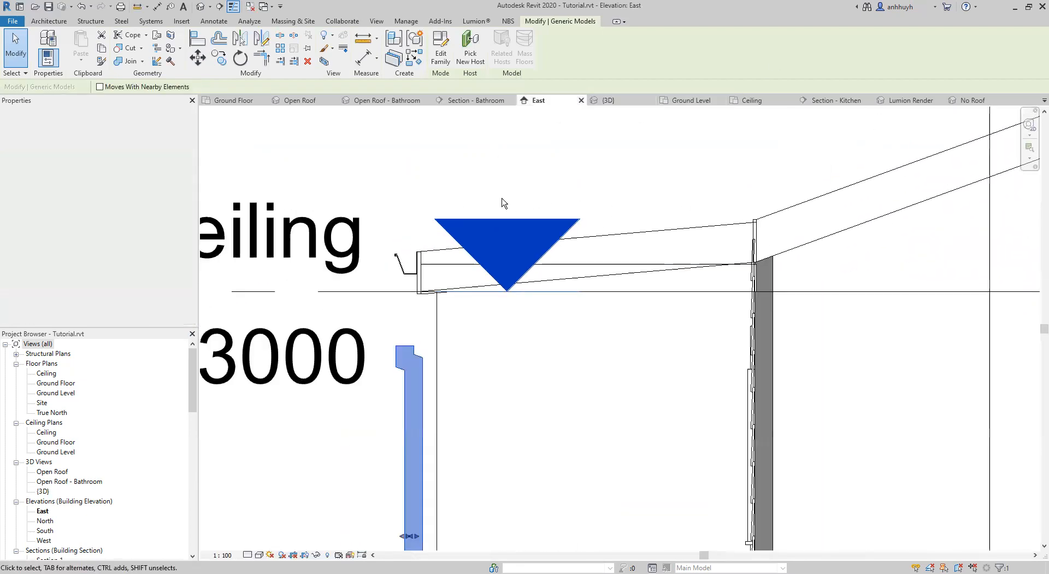
{"action": "middle_click_drag", "start_coordinate": [485, 229], "coordinate": [551, 195]}
{"action": "scroll", "coordinate": [497, 251], "scroll_direction": "down", "scroll_amount": 5}
{"action": "middle_click_drag", "start_coordinate": [492, 257], "coordinate": [548, 195]}
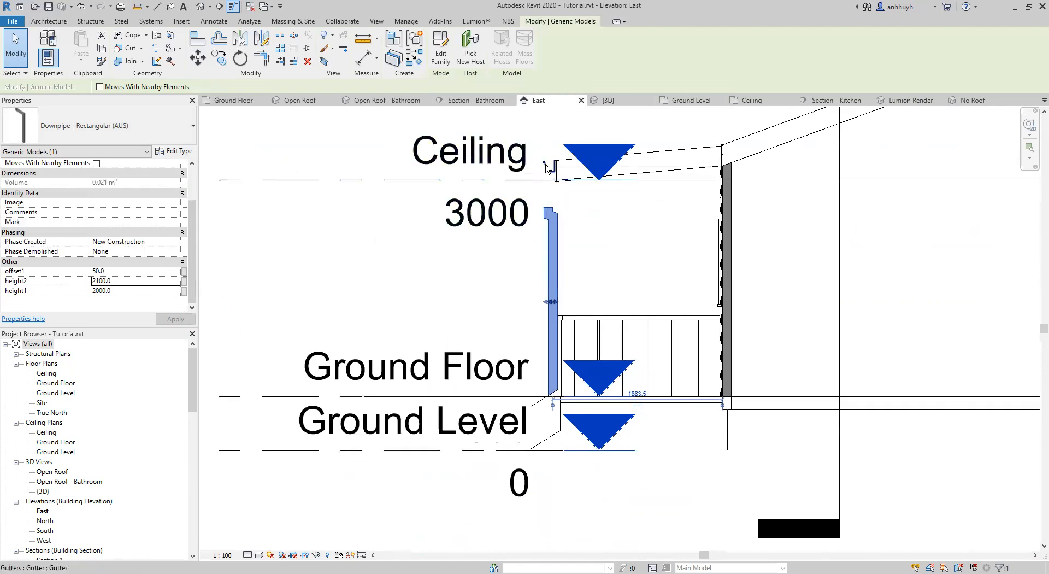
{"action": "left_click", "coordinate": [367, 44]}
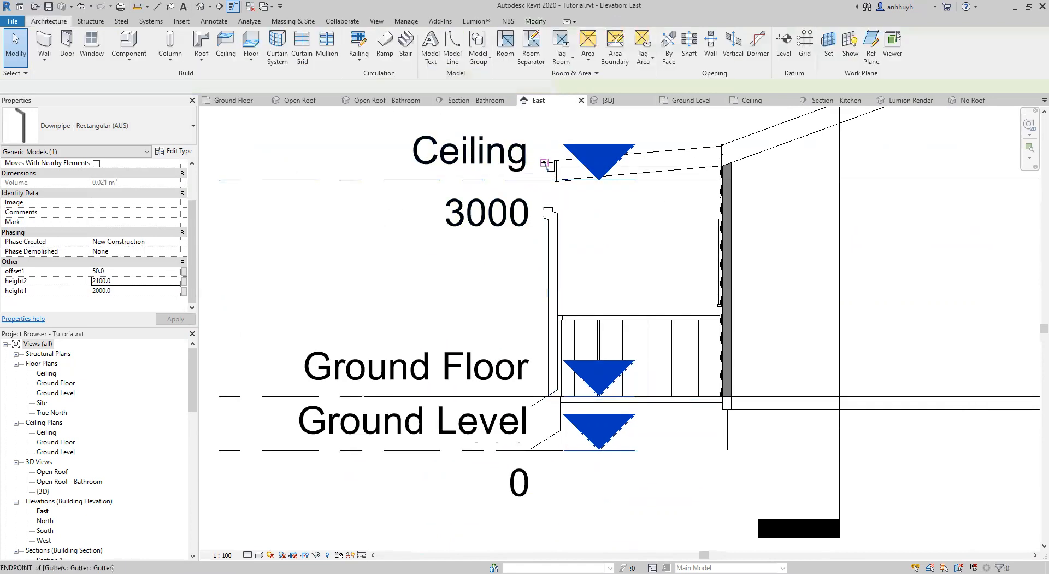
{"action": "left_click", "coordinate": [552, 174]}
{"action": "left_click", "coordinate": [548, 450]}
{"action": "scroll", "coordinate": [549, 450], "scroll_direction": "up", "scroll_amount": 4}
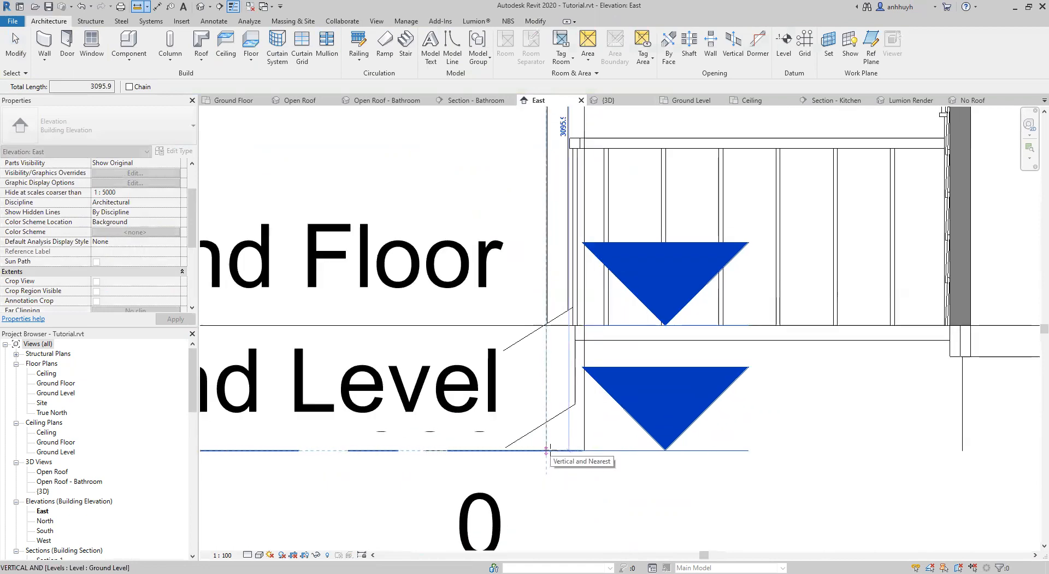
{"action": "scroll", "coordinate": [546, 450], "scroll_direction": "down", "scroll_amount": 1}
{"action": "key", "text": "Escape"}
{"action": "key", "text": "Escape"}
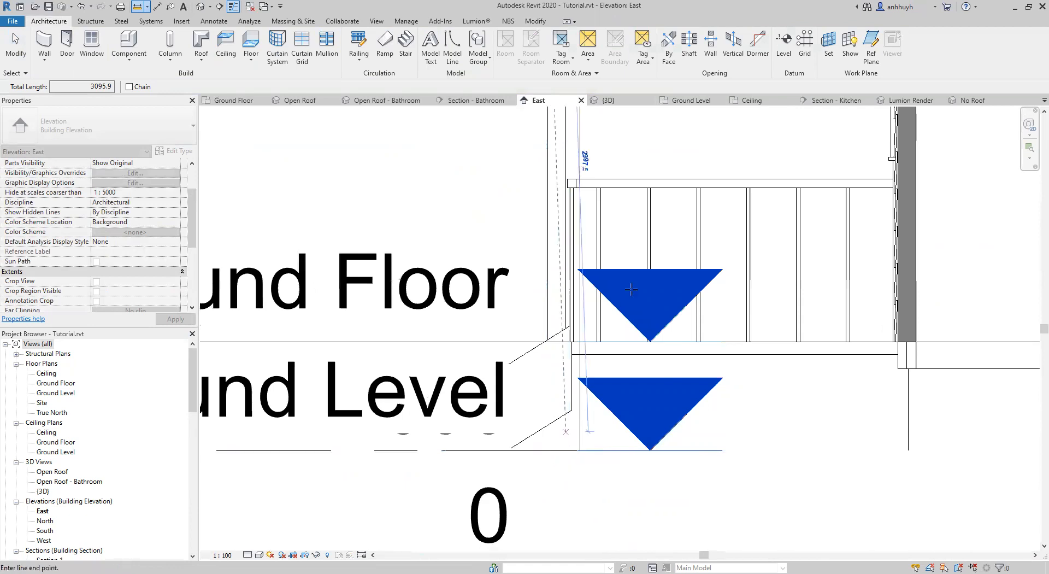
Set the corner-post downpipe's height2 to 3100 mm in the 3D view and check how far it reaches.
{"action": "left_click", "coordinate": [245, 101]}
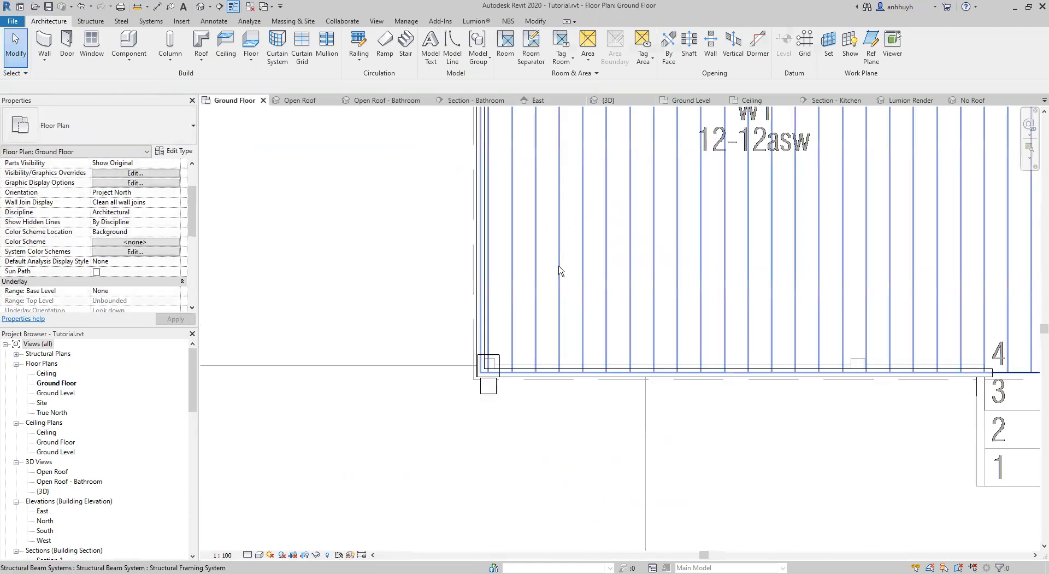
{"action": "middle_click_drag", "start_coordinate": [413, 274], "coordinate": [411, 376]}
{"action": "scroll", "coordinate": [405, 234], "scroll_direction": "down", "scroll_amount": 2}
{"action": "scroll", "coordinate": [404, 234], "scroll_direction": "down", "scroll_amount": 2}
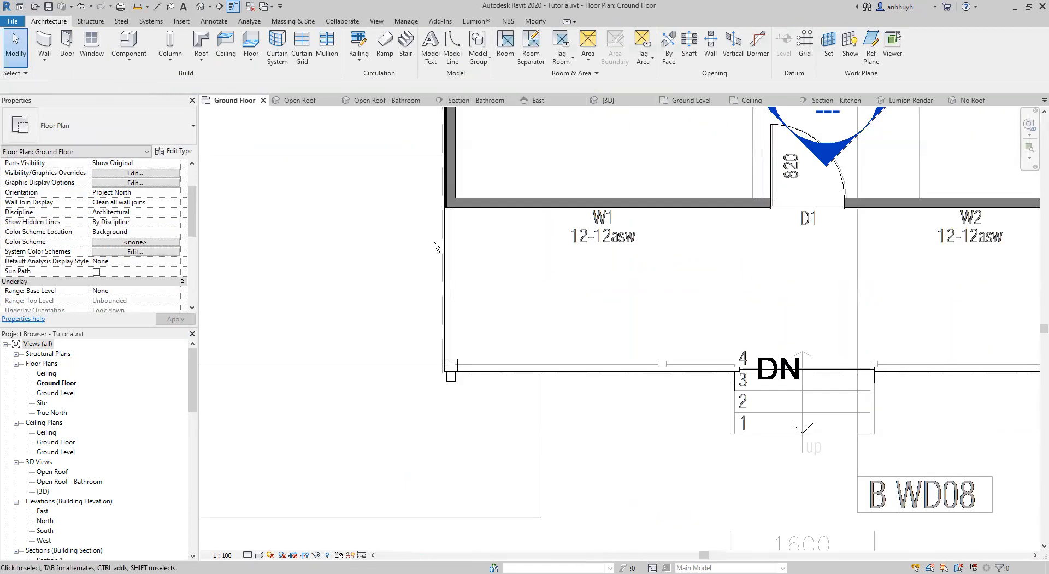
{"action": "left_click", "coordinate": [607, 100]}
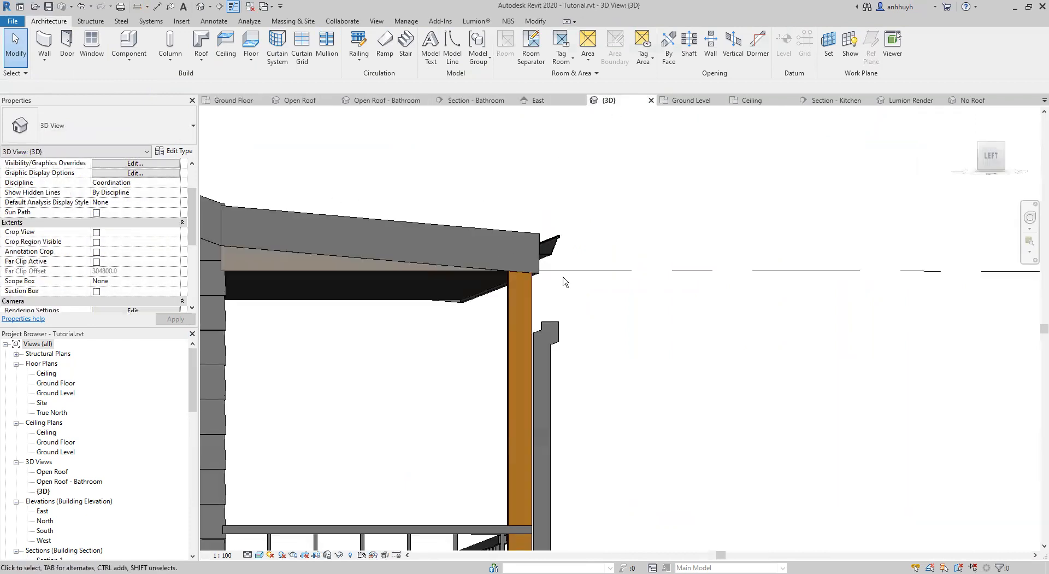
{"action": "left_click", "coordinate": [546, 329]}
{"action": "middle_click_drag", "start_coordinate": [657, 356], "coordinate": [647, 313]}
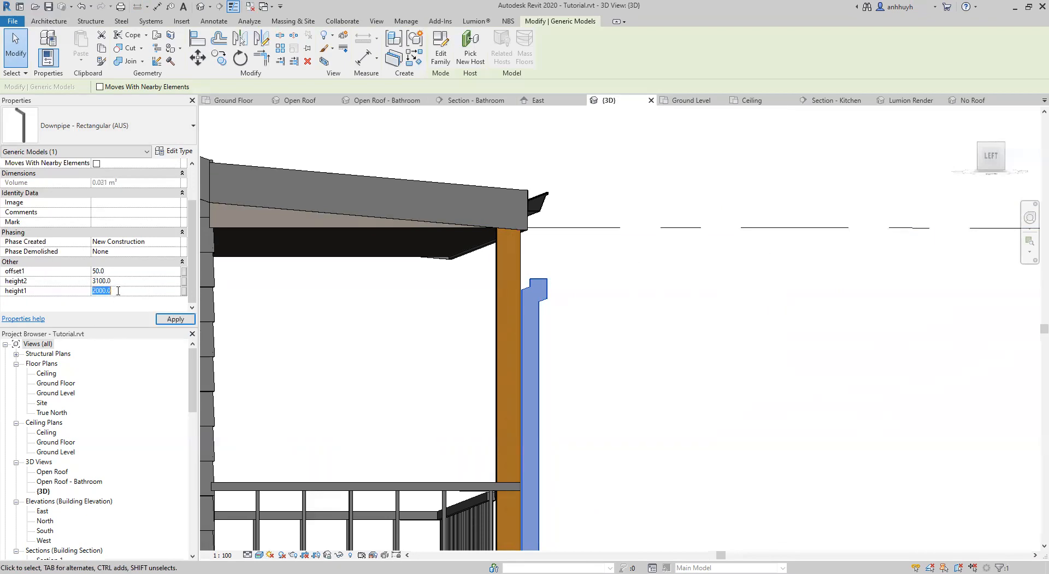
{"action": "left_click", "coordinate": [621, 350]}
{"action": "middle_click_drag", "start_coordinate": [626, 328], "coordinate": [589, 427]}
{"action": "scroll", "coordinate": [500, 339], "scroll_direction": "down", "scroll_amount": 1}
{"action": "middle_click_drag", "start_coordinate": [489, 298], "coordinate": [488, 407]}
Measure again from the gutter's bottom corner down to Ground Level in the East elevation, and return to the Ground Floor plan.
{"action": "left_click", "coordinate": [523, 101]}
{"action": "scroll", "coordinate": [471, 212], "scroll_direction": "down", "scroll_amount": 4}
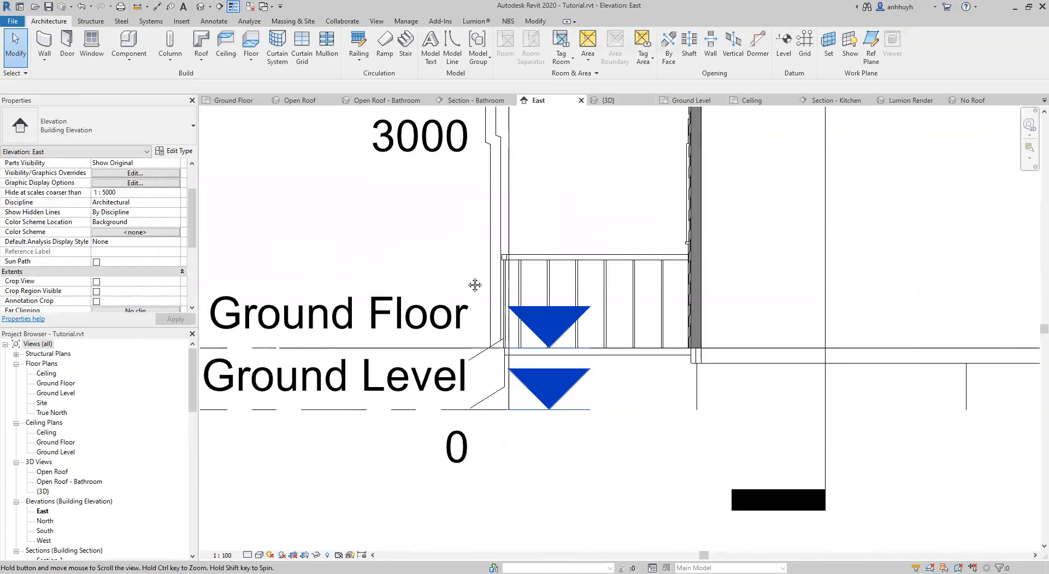
{"action": "middle_click_drag", "start_coordinate": [475, 285], "coordinate": [486, 412]}
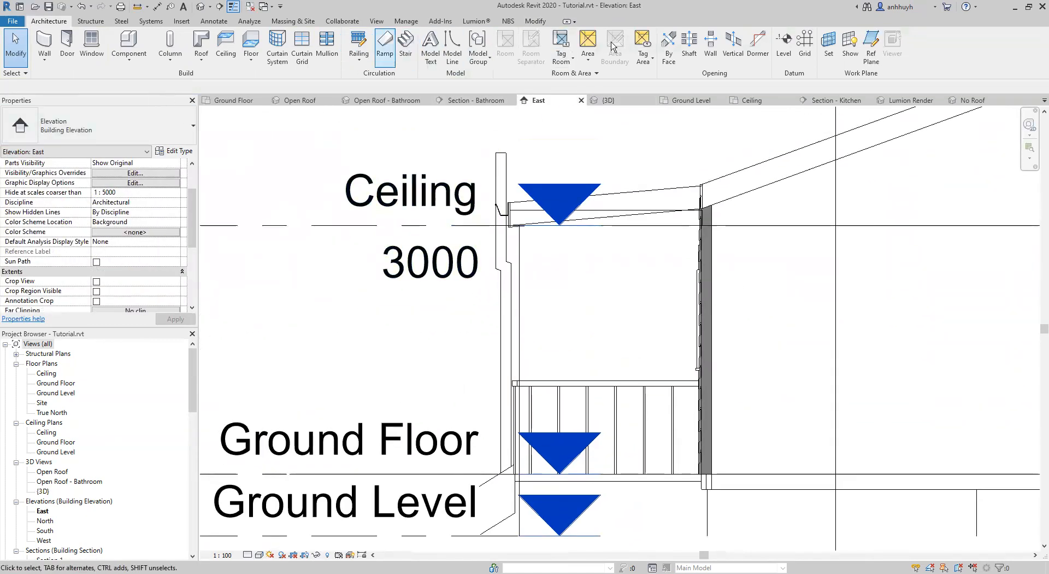
{"action": "left_click", "coordinate": [533, 21]}
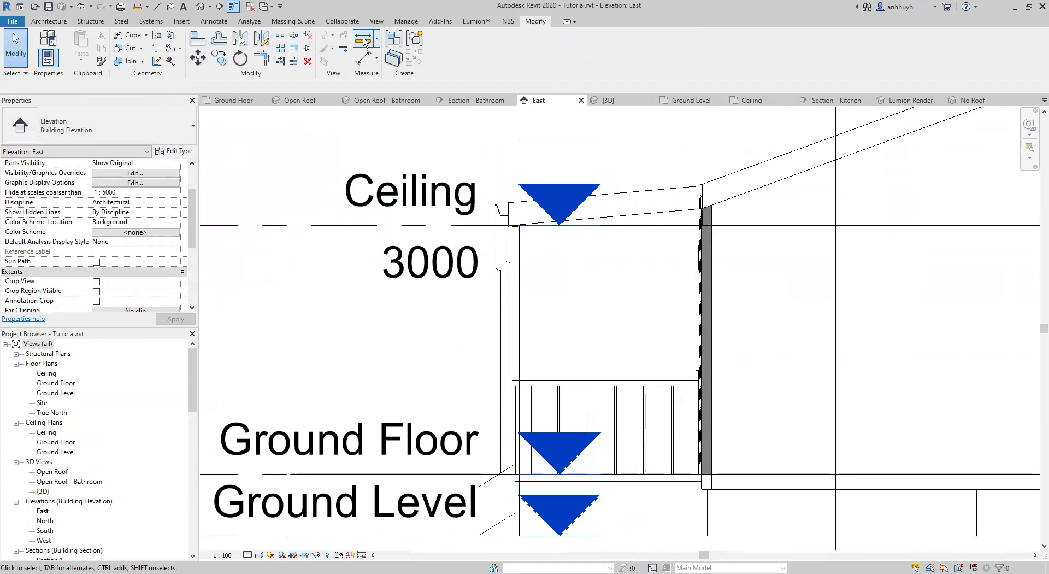
{"action": "left_click", "coordinate": [364, 42]}
{"action": "scroll", "coordinate": [511, 214], "scroll_direction": "up", "scroll_amount": 5}
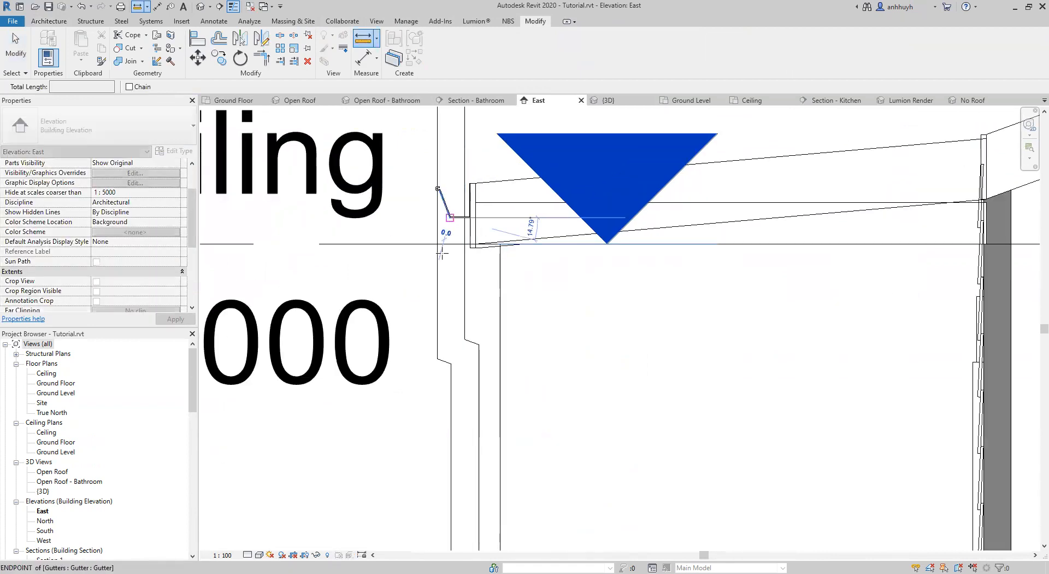
{"action": "scroll", "coordinate": [452, 335], "scroll_direction": "down", "scroll_amount": 4}
{"action": "middle_click_drag", "start_coordinate": [453, 448], "coordinate": [468, 216]}
{"action": "left_click", "coordinate": [461, 527]}
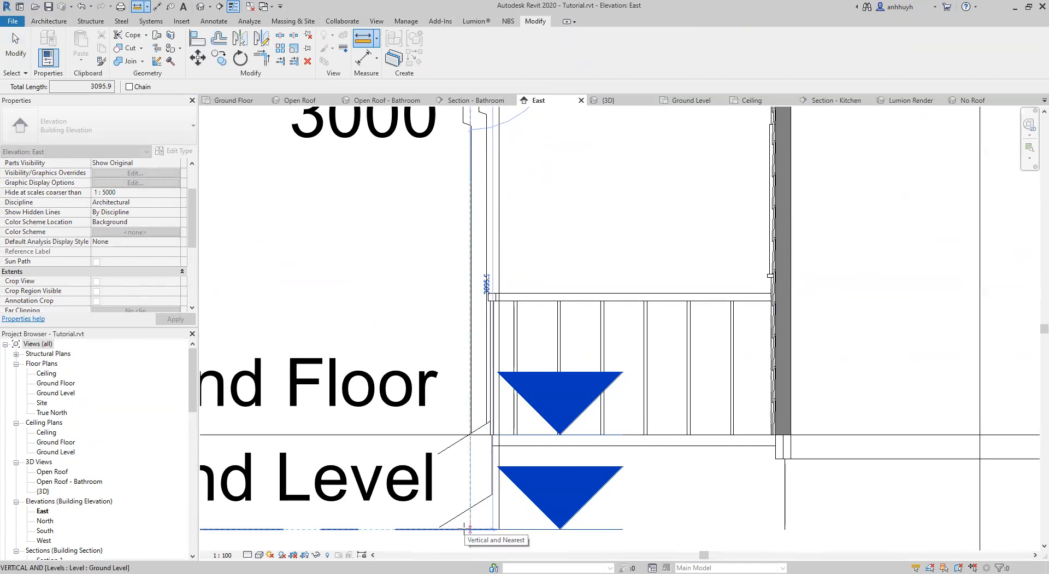
{"action": "scroll", "coordinate": [465, 527], "scroll_direction": "down", "scroll_amount": 2}
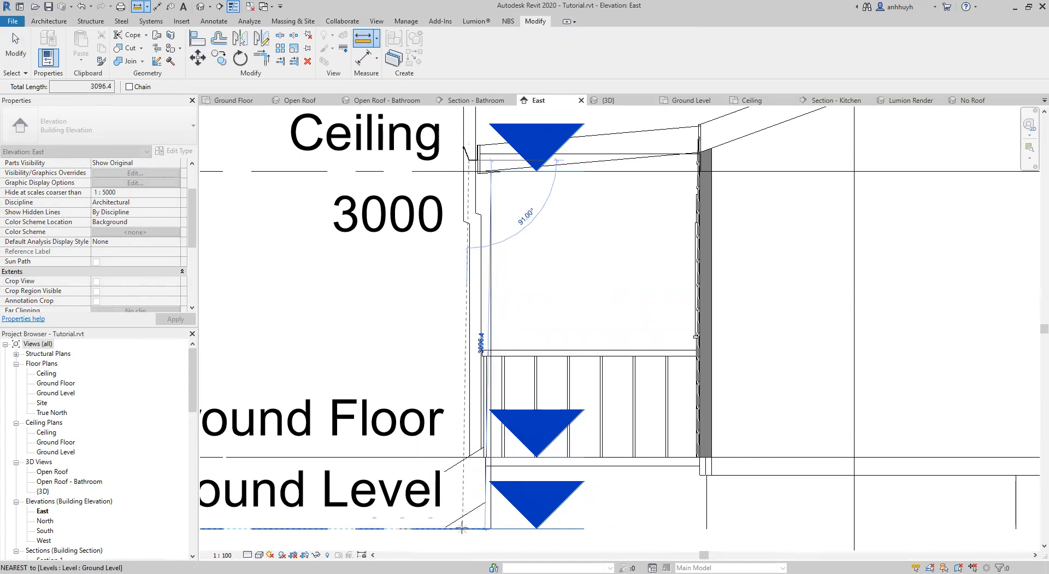
{"action": "key", "text": "Escape"}
{"action": "key", "text": "Escape"}
{"action": "left_click", "coordinate": [235, 103]}
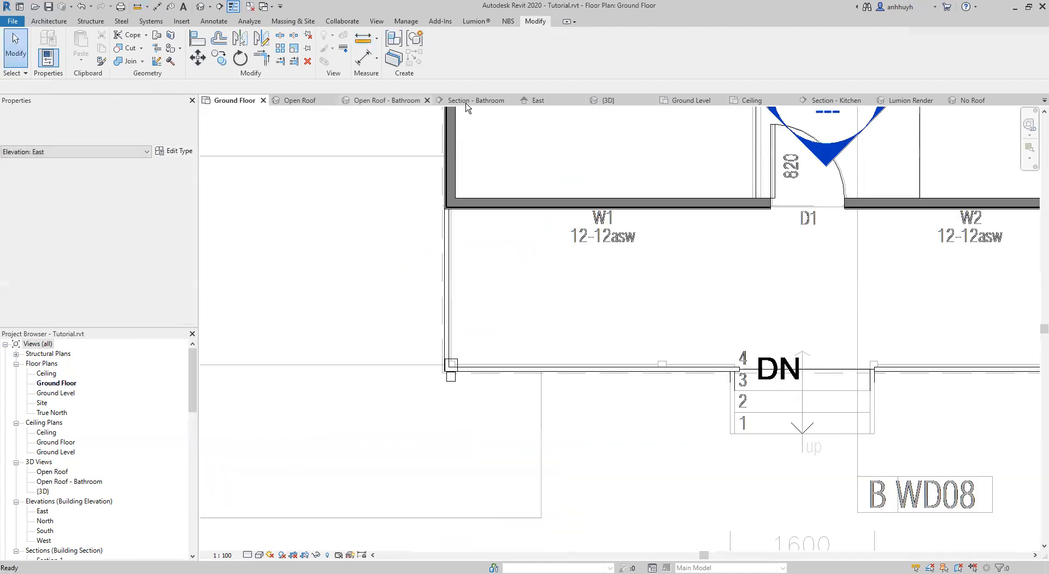
Select the corner-post downpipe in the 3D view and set its height2 to 2500 mm.
{"action": "left_click", "coordinate": [606, 100]}
{"action": "left_click", "coordinate": [513, 251]}
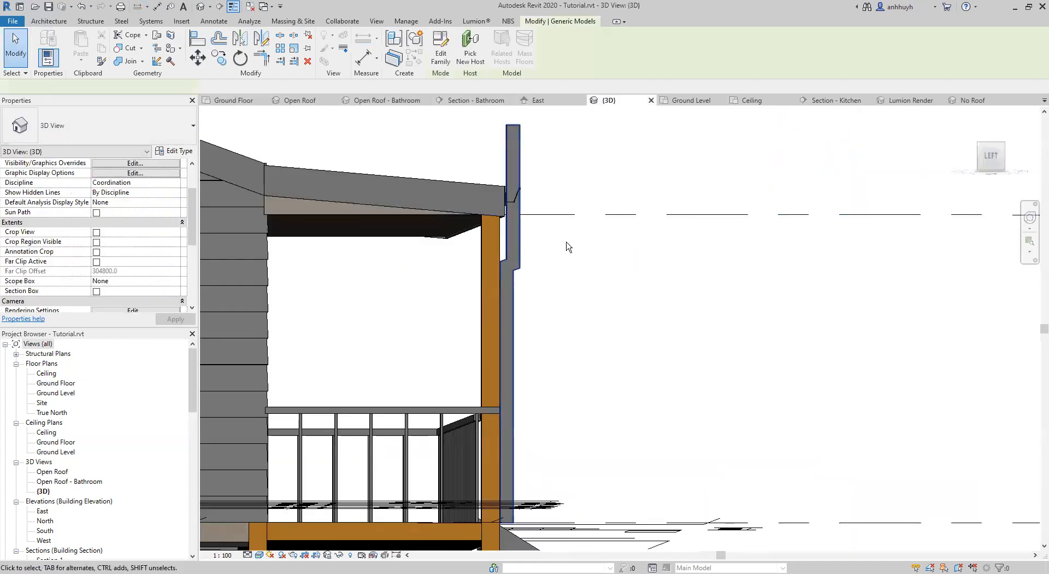
{"action": "left_click", "coordinate": [117, 281]}
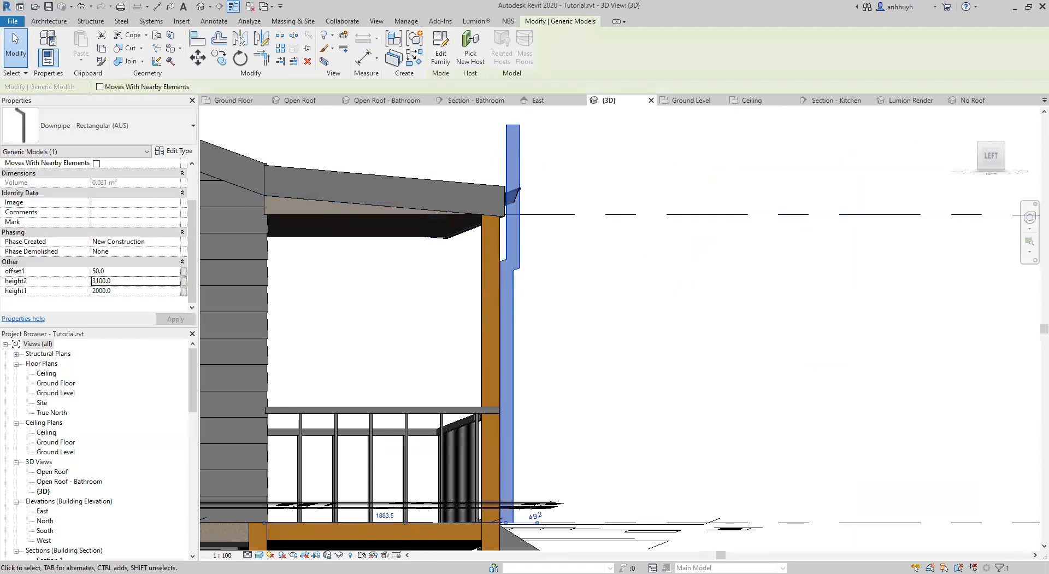
{"action": "double_click", "coordinate": [114, 281]}
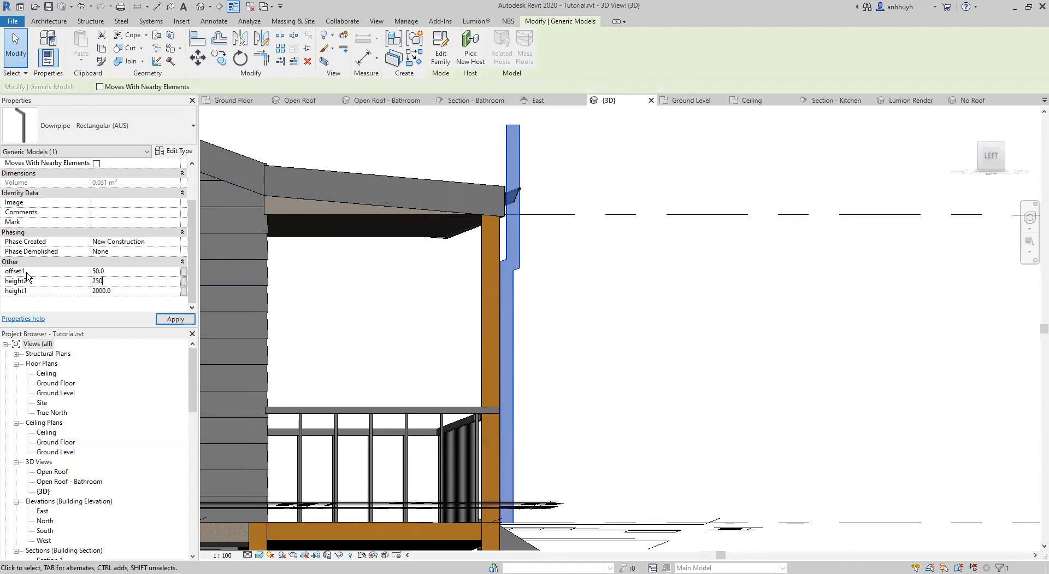
{"action": "scroll", "coordinate": [582, 272], "scroll_direction": "up", "scroll_amount": 3}
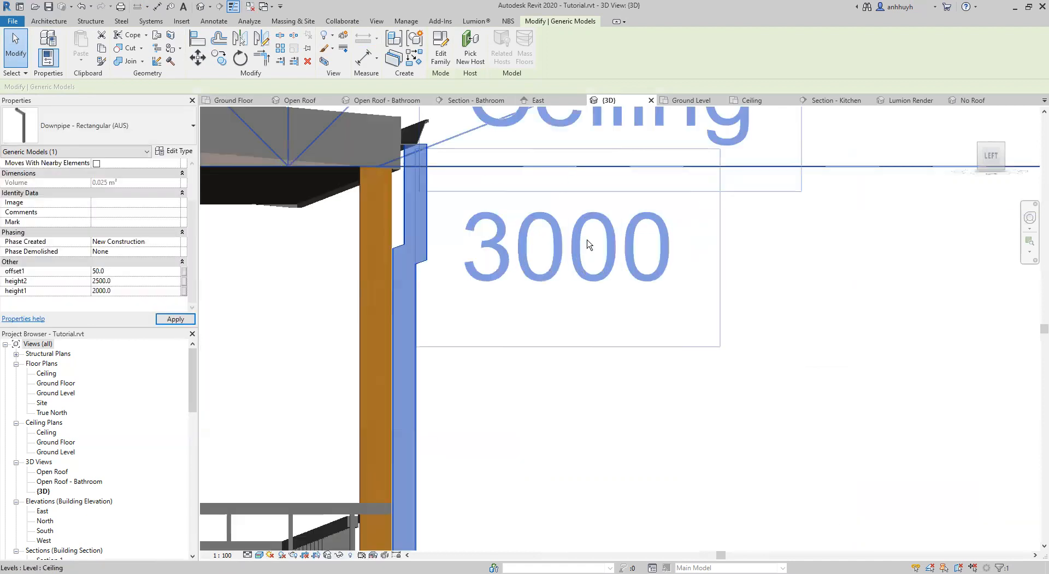
Set the downpipe's offset1 to 30 mm and its height2 to 2600 mm so it meets the verandah gutter.
{"action": "scroll", "coordinate": [581, 272], "scroll_direction": "up", "scroll_amount": 1}
{"action": "middle_click_drag", "start_coordinate": [582, 271], "coordinate": [534, 274], "text": "shift"}
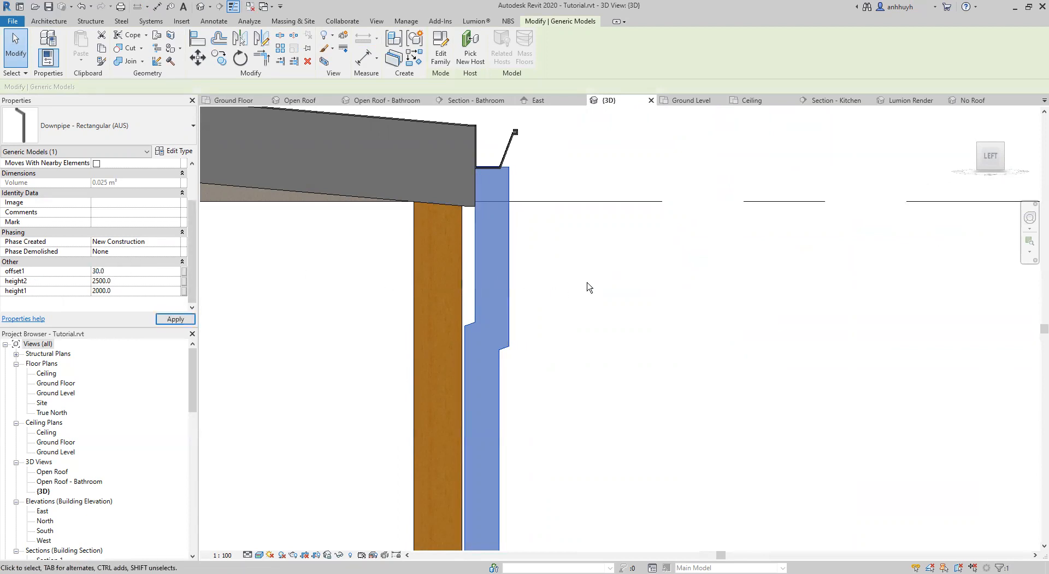
{"action": "middle_click_drag", "start_coordinate": [540, 264], "coordinate": [541, 274], "text": "shift"}
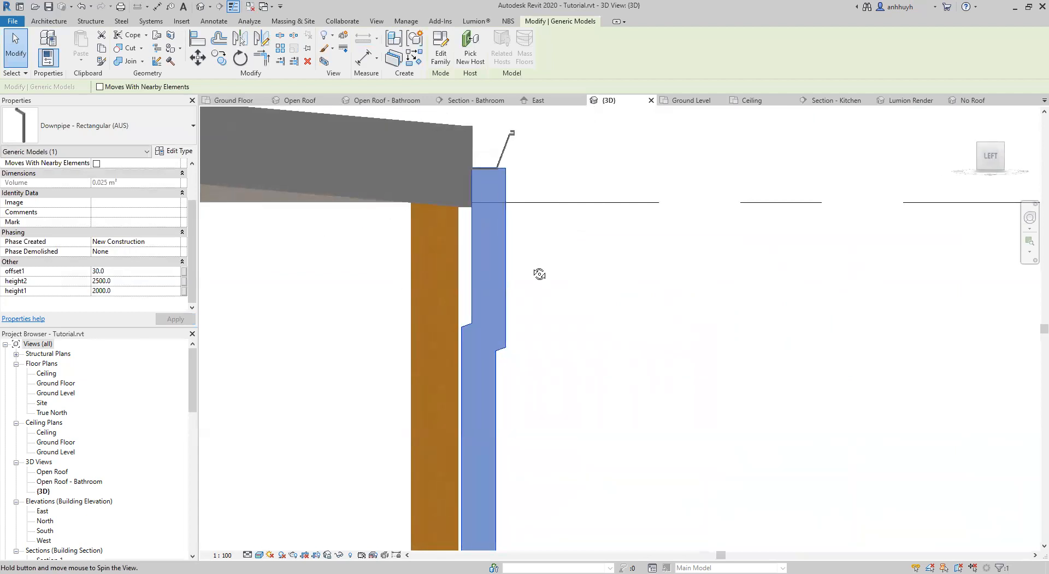
{"action": "middle_click_drag", "start_coordinate": [508, 169], "coordinate": [507, 194], "text": "shift"}
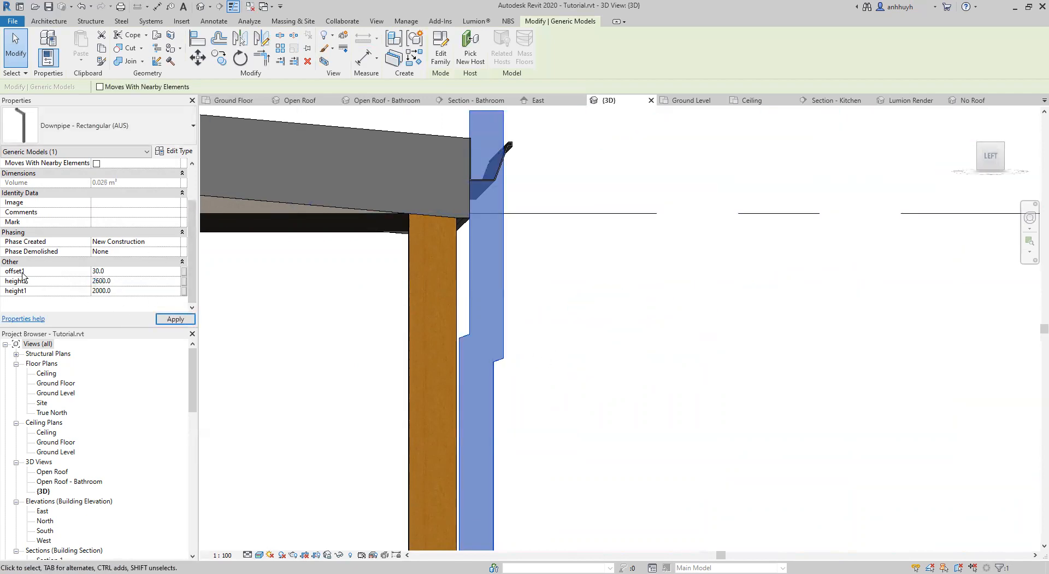
{"action": "middle_click_drag", "start_coordinate": [569, 293], "coordinate": [519, 254], "text": "shift"}
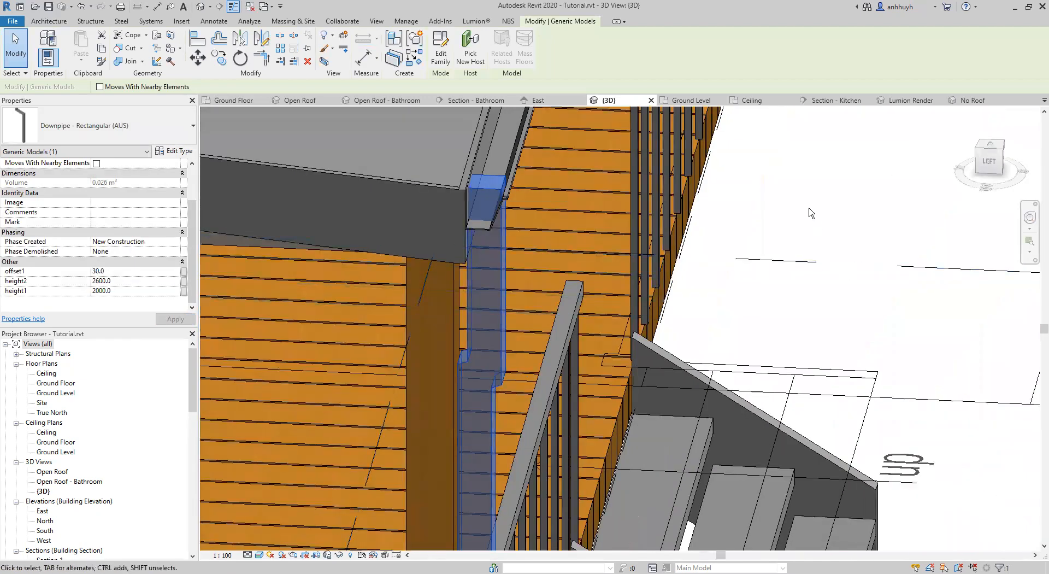
Examine how the top of the downpipe joins the gutter and where its bend sits beside the corner post.
{"action": "key", "text": "Escape"}
{"action": "scroll", "coordinate": [505, 180], "scroll_direction": "down", "scroll_amount": 2}
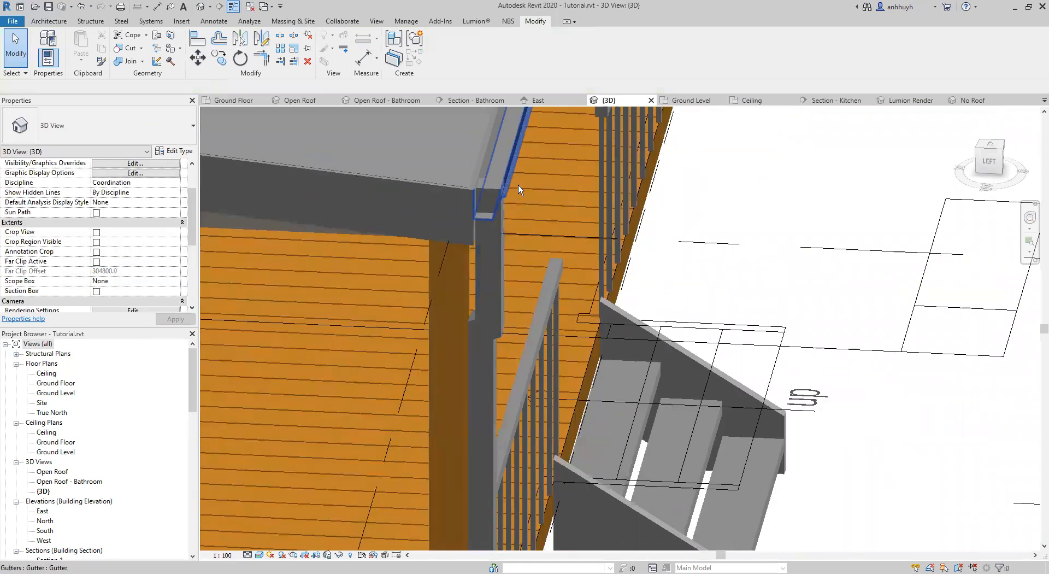
{"action": "middle_click_drag", "start_coordinate": [712, 262], "coordinate": [407, 224], "text": "shift"}
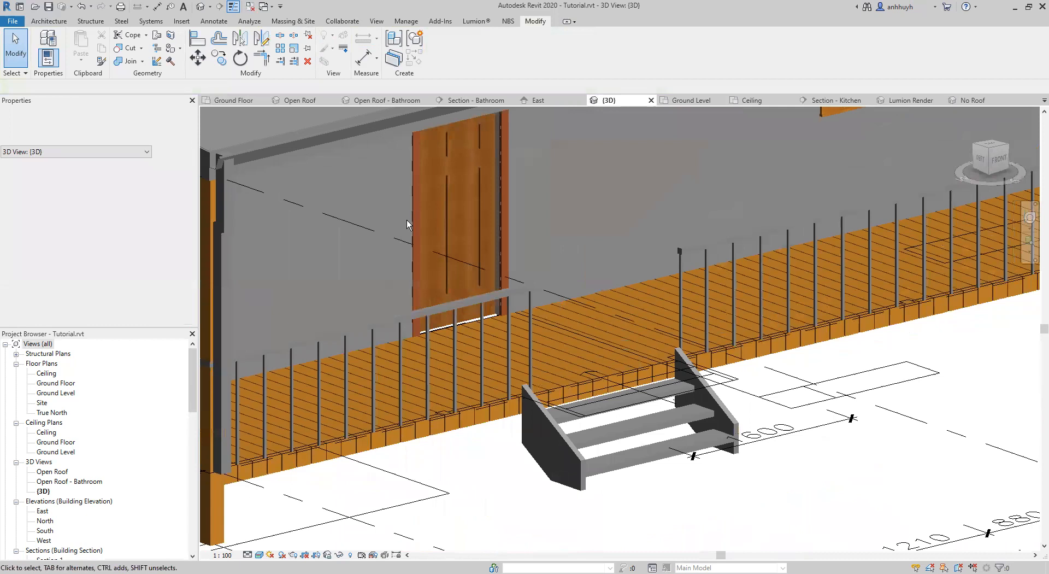
{"action": "scroll", "coordinate": [541, 277], "scroll_direction": "down", "scroll_amount": 1}
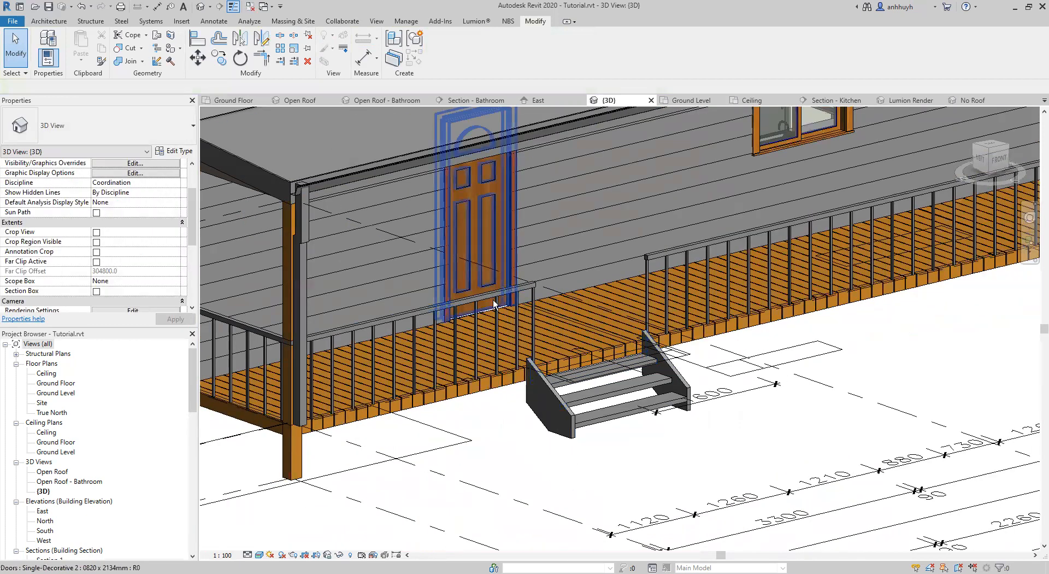
{"action": "middle_click_drag", "start_coordinate": [323, 259], "coordinate": [363, 250], "text": "shift"}
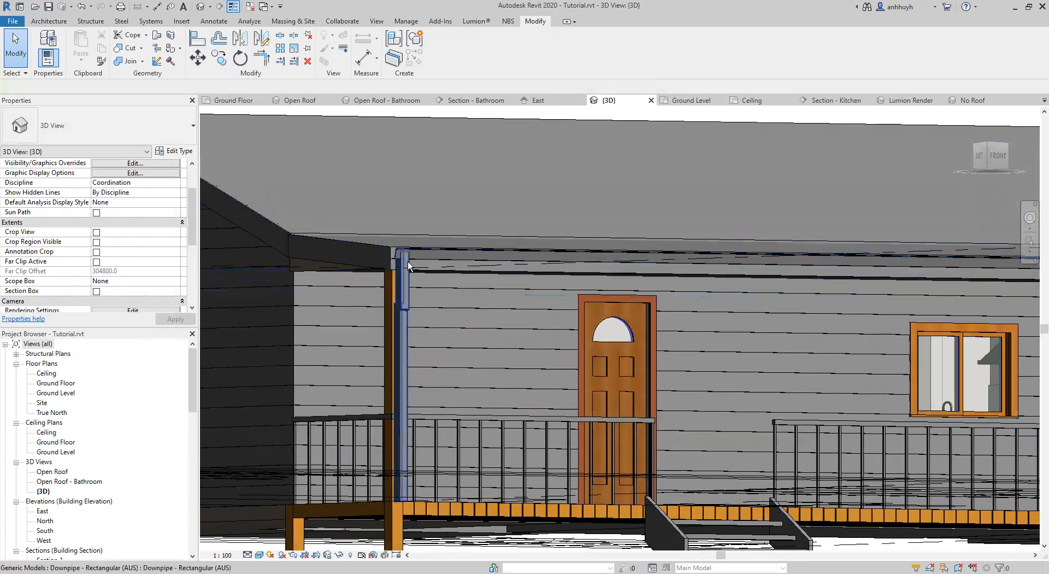
{"action": "scroll", "coordinate": [402, 260], "scroll_direction": "up", "scroll_amount": 1}
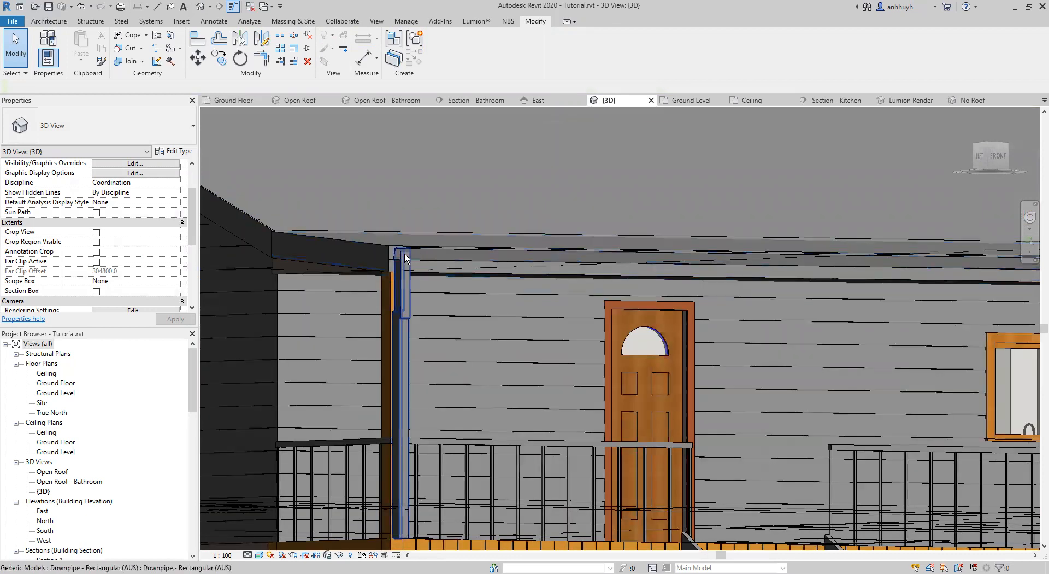
{"action": "scroll", "coordinate": [404, 254], "scroll_direction": "up", "scroll_amount": 2}
{"action": "scroll", "coordinate": [427, 271], "scroll_direction": "up", "scroll_amount": 1}
{"action": "middle_click_drag", "start_coordinate": [466, 313], "coordinate": [653, 330]}
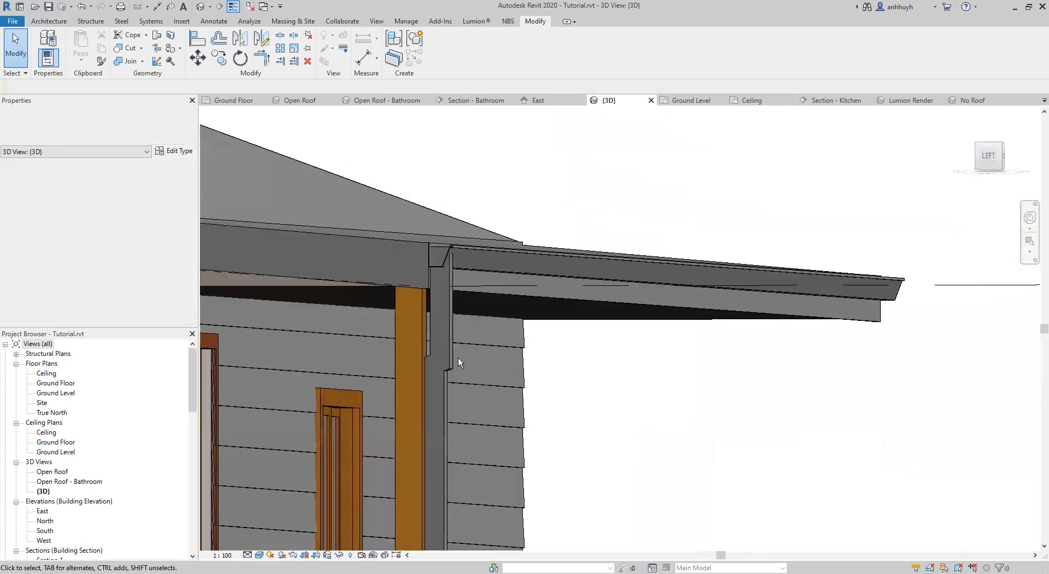
Set the corner-post downpipe's height1 to 2300 mm and check the bend's position below the gutter.
{"action": "left_click", "coordinate": [448, 375]}
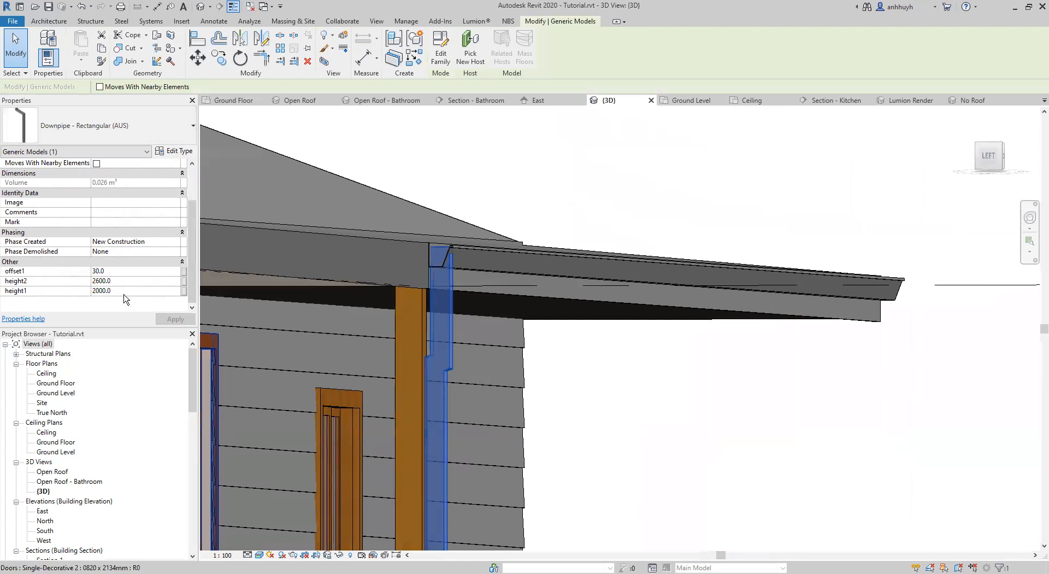
{"action": "scroll", "coordinate": [416, 360], "scroll_direction": "up", "scroll_amount": 2}
{"action": "middle_click_drag", "start_coordinate": [454, 362], "coordinate": [471, 365], "text": "shift"}
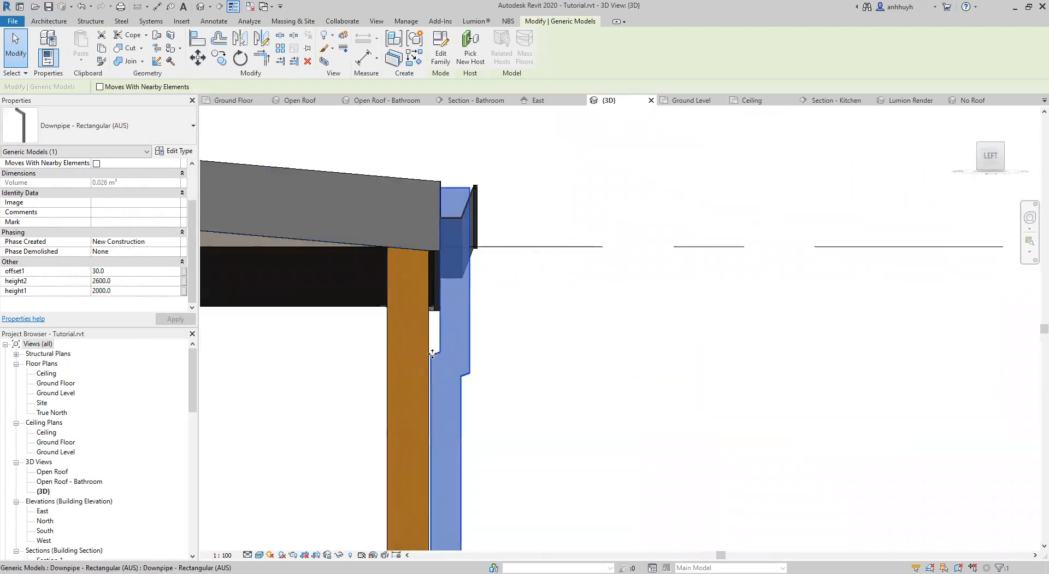
{"action": "middle_click_drag", "start_coordinate": [443, 308], "coordinate": [444, 328], "text": "shift"}
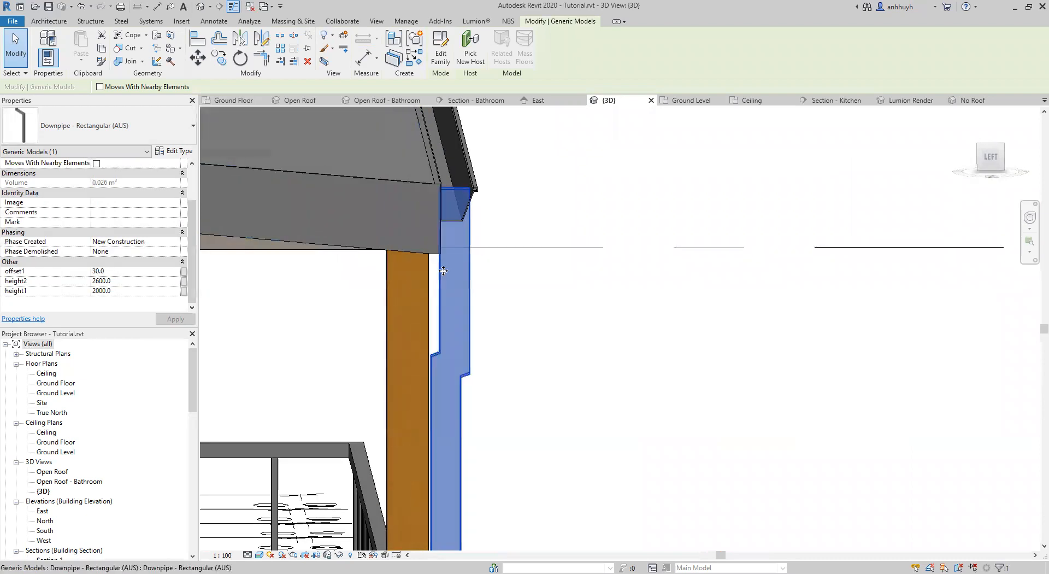
{"action": "middle_click_drag", "start_coordinate": [445, 370], "coordinate": [438, 361], "text": "shift"}
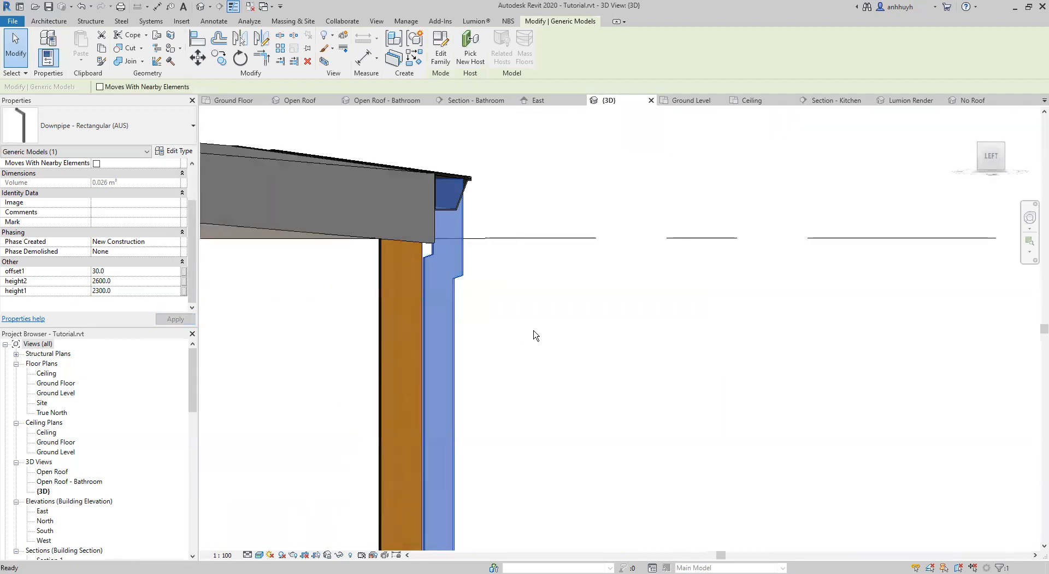
Examine the adjusted downpipe along the corner post and verandah front, from the gutter to the deck.
{"action": "left_click", "coordinate": [762, 420]}
{"action": "left_click", "coordinate": [939, 375]}
{"action": "scroll", "coordinate": [893, 378], "scroll_direction": "down", "scroll_amount": 1}
{"action": "middle_click_drag", "start_coordinate": [892, 380], "coordinate": [723, 374], "text": "shift"}
{"action": "scroll", "coordinate": [723, 374], "scroll_direction": "down", "scroll_amount": 1}
{"action": "middle_click_drag", "start_coordinate": [787, 394], "coordinate": [520, 304]}
{"action": "scroll", "coordinate": [520, 304], "scroll_direction": "down", "scroll_amount": 2}
{"action": "middle_click_drag", "start_coordinate": [588, 335], "coordinate": [626, 348]}
Check where the downpipe ends at the deck edge and set its Elevation from Level to -300 mm.
{"action": "left_click", "coordinate": [423, 446]}
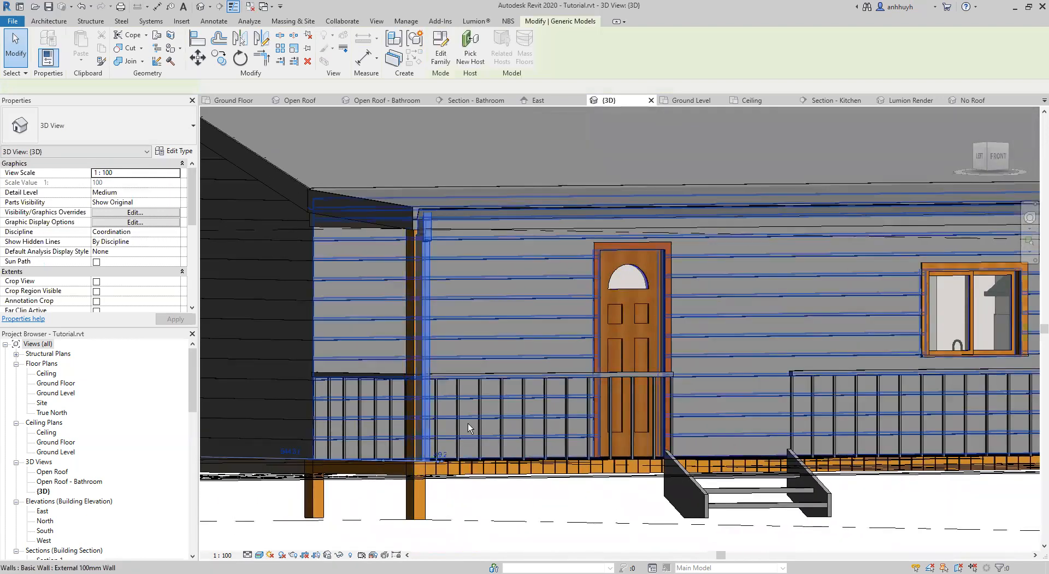
{"action": "middle_click_drag", "start_coordinate": [482, 368], "coordinate": [514, 419], "text": "shift"}
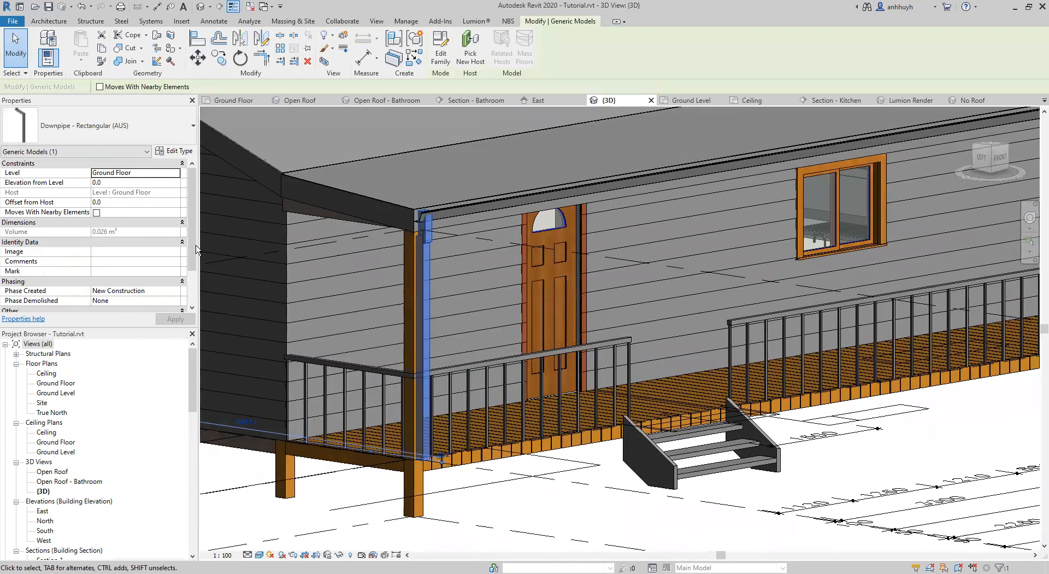
{"action": "scroll", "coordinate": [519, 437], "scroll_direction": "down", "scroll_amount": 1}
{"action": "scroll", "coordinate": [486, 464], "scroll_direction": "up", "scroll_amount": 3}
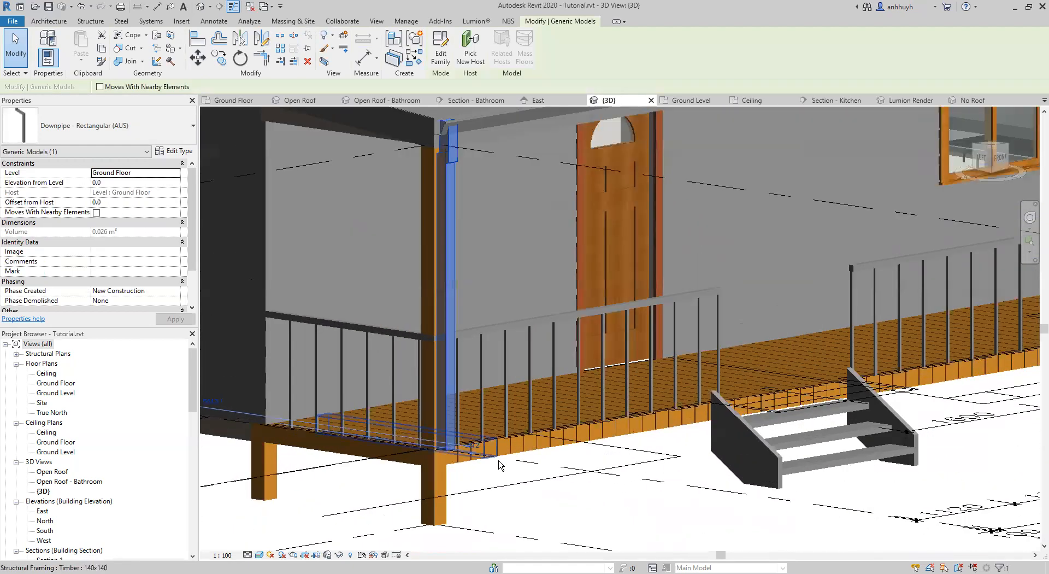
{"action": "middle_click_drag", "start_coordinate": [467, 469], "coordinate": [582, 412]}
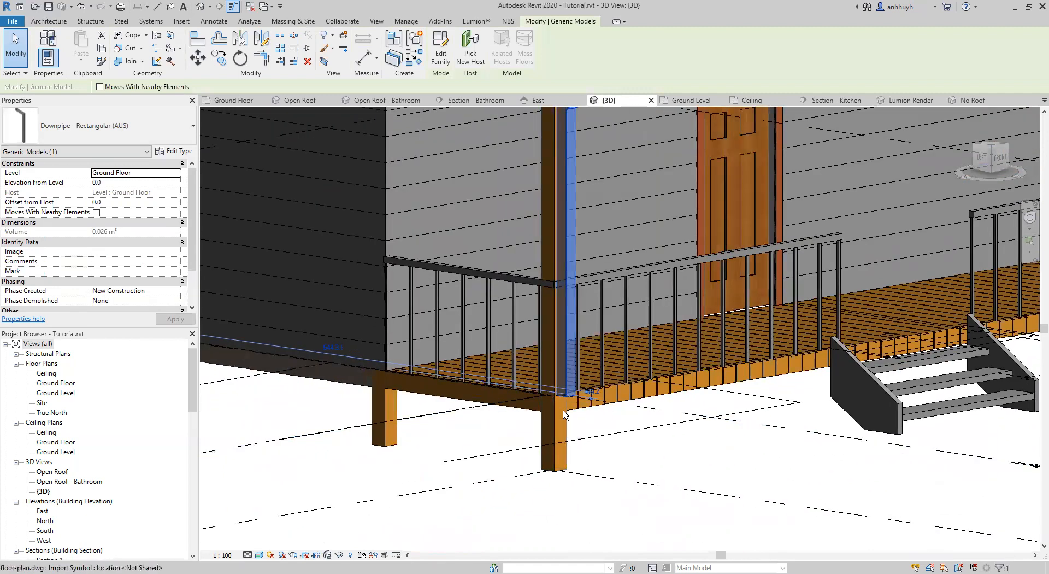
{"action": "scroll", "coordinate": [524, 435], "scroll_direction": "up", "scroll_amount": 1}
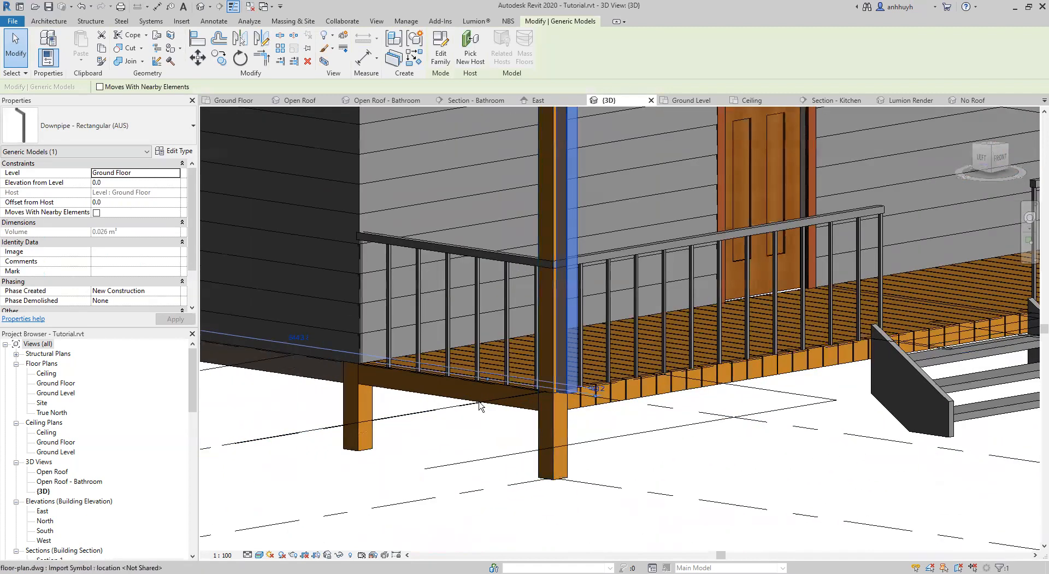
{"action": "middle_click_drag", "start_coordinate": [515, 280], "coordinate": [400, 350]}
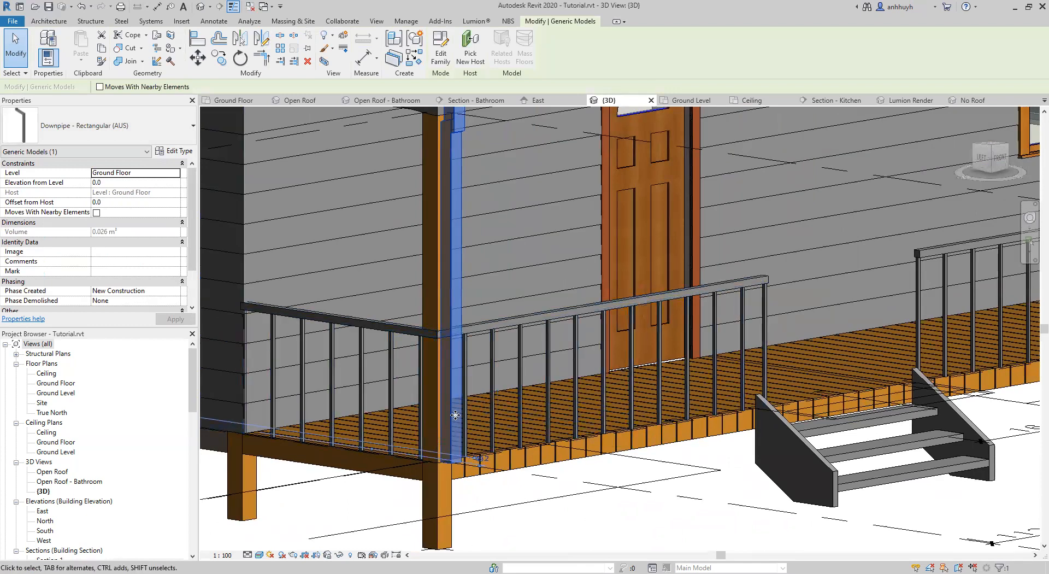
{"action": "middle_click_drag", "start_coordinate": [471, 146], "coordinate": [509, 65]}
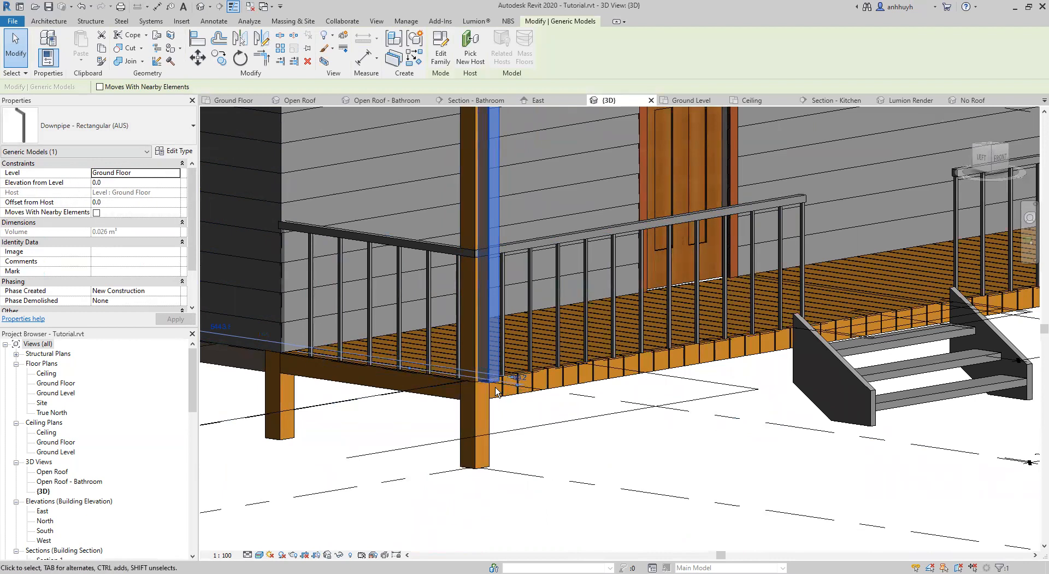
{"action": "left_click", "coordinate": [117, 183]}
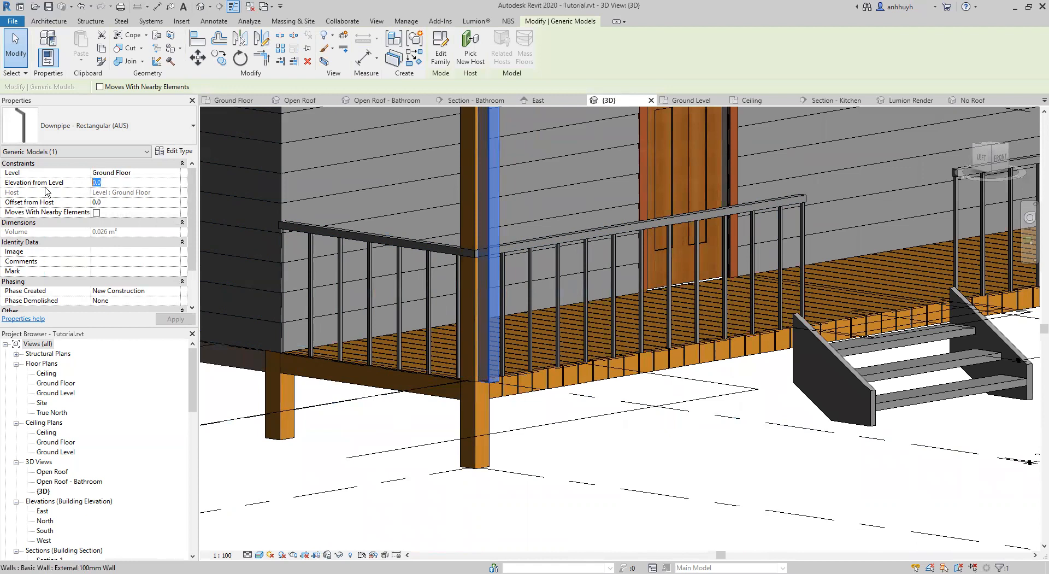
{"action": "type", "text": "-30"}
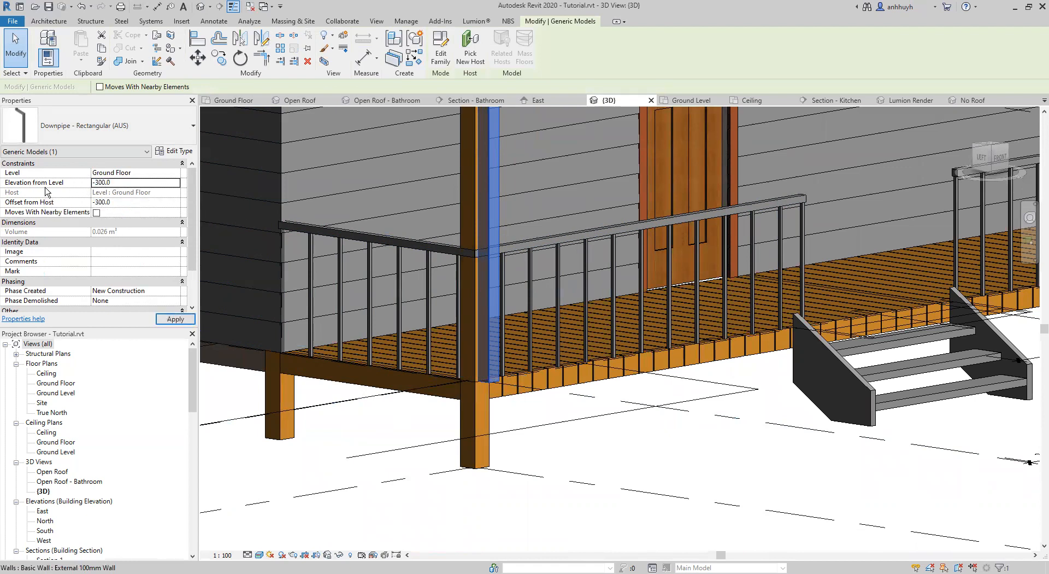
Set the lowered downpipe's height2 to 2900 mm and height1 to 2600 mm so it reaches the gutter again.
{"action": "middle_click_drag", "start_coordinate": [601, 467], "coordinate": [549, 268]}
{"action": "scroll", "coordinate": [133, 252], "scroll_direction": "down", "scroll_amount": 3}
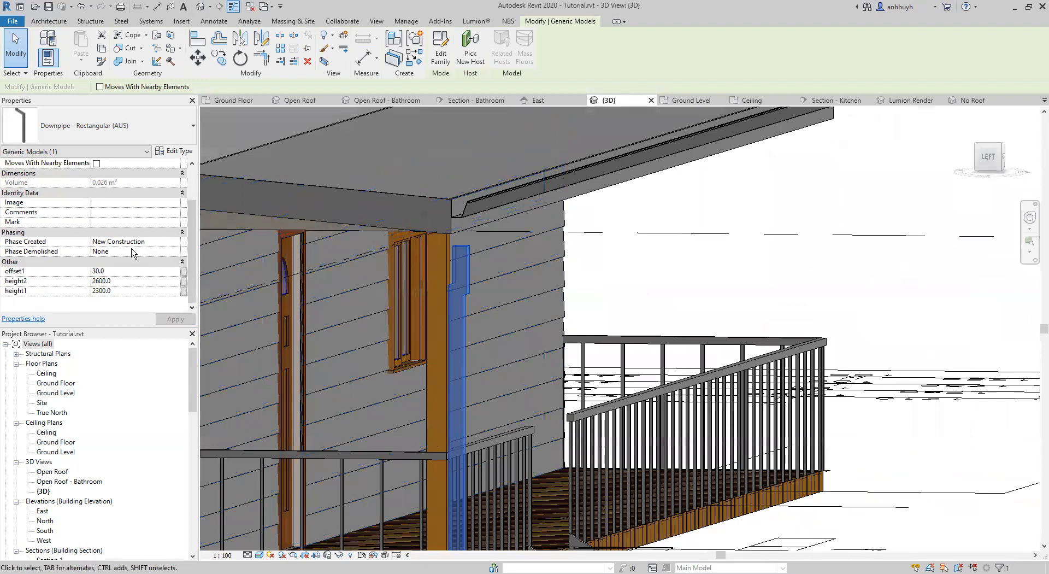
{"action": "middle_click_drag", "start_coordinate": [431, 312], "coordinate": [452, 286], "text": "shift"}
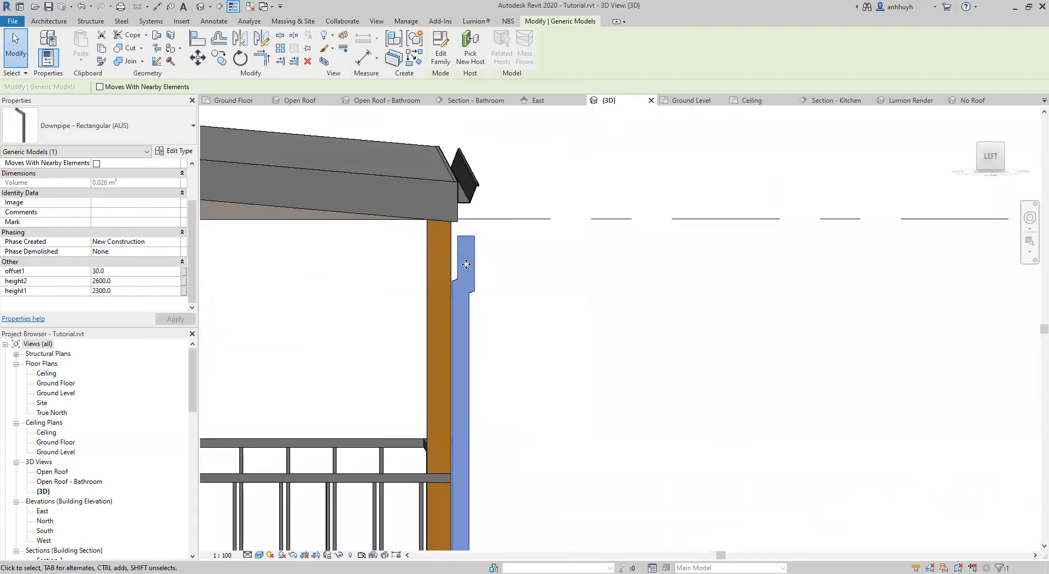
{"action": "left_click", "coordinate": [108, 290]}
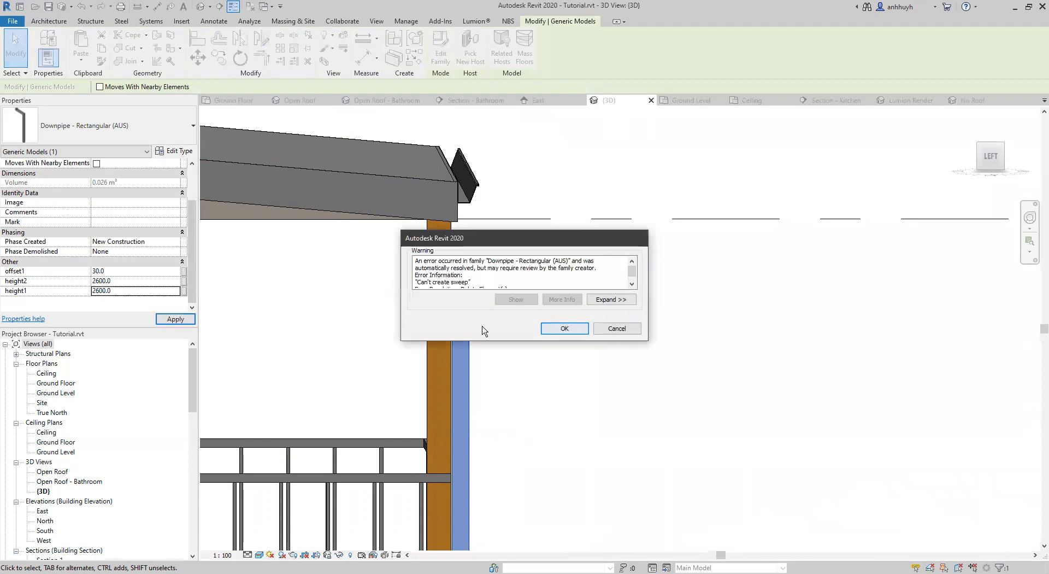
{"action": "key", "text": "Return"}
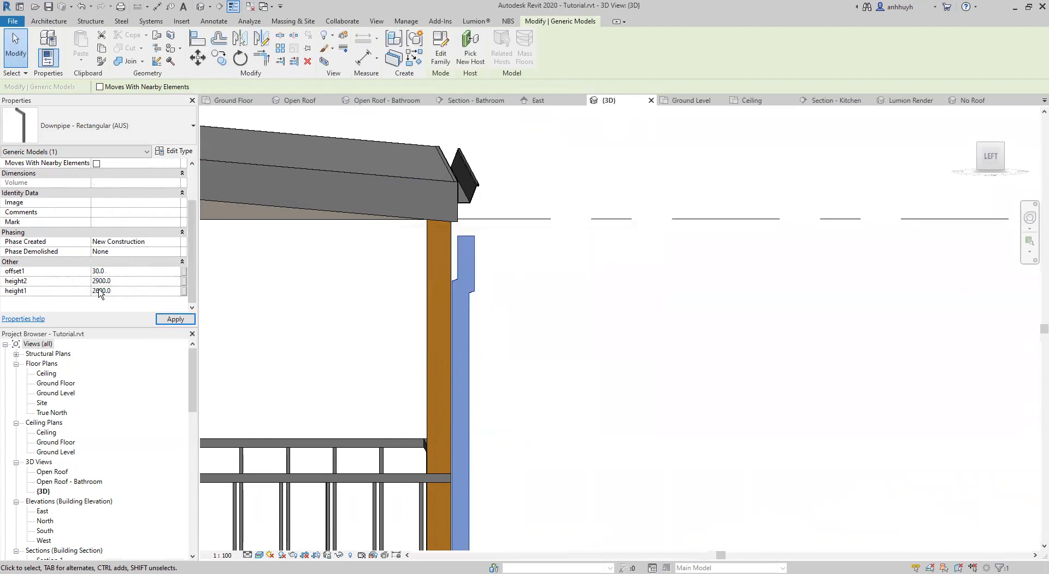
{"action": "left_click", "coordinate": [161, 319]}
{"action": "left_click", "coordinate": [577, 332]}
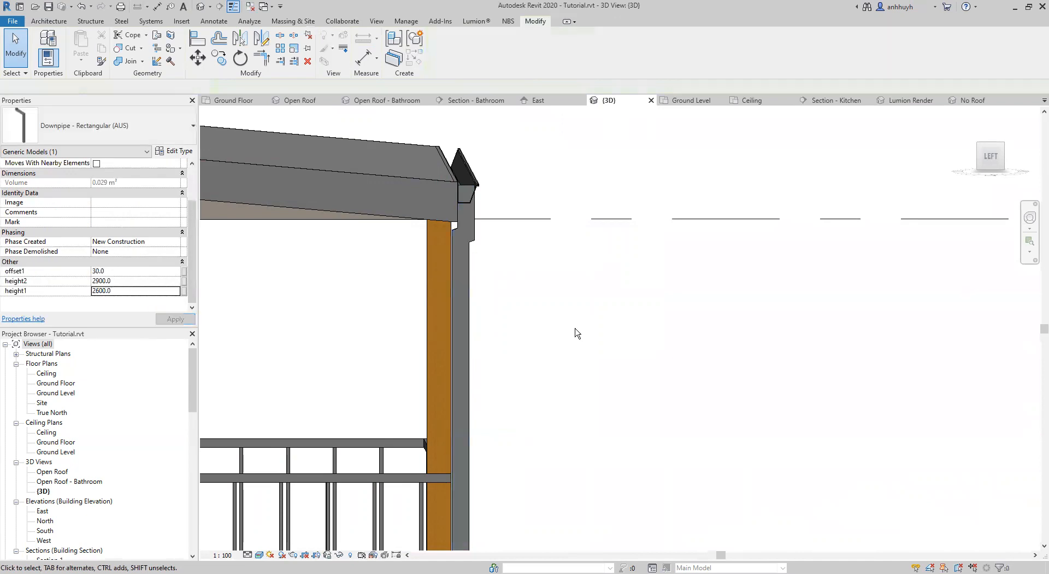
Examine the corner-post downpipe and the gutters around the verandah front, rear wall and gable ends of the house.
{"action": "middle_click_drag", "start_coordinate": [623, 342], "coordinate": [889, 466], "text": "shift"}
{"action": "middle_click_drag", "start_coordinate": [797, 430], "coordinate": [603, 293], "text": "shift"}
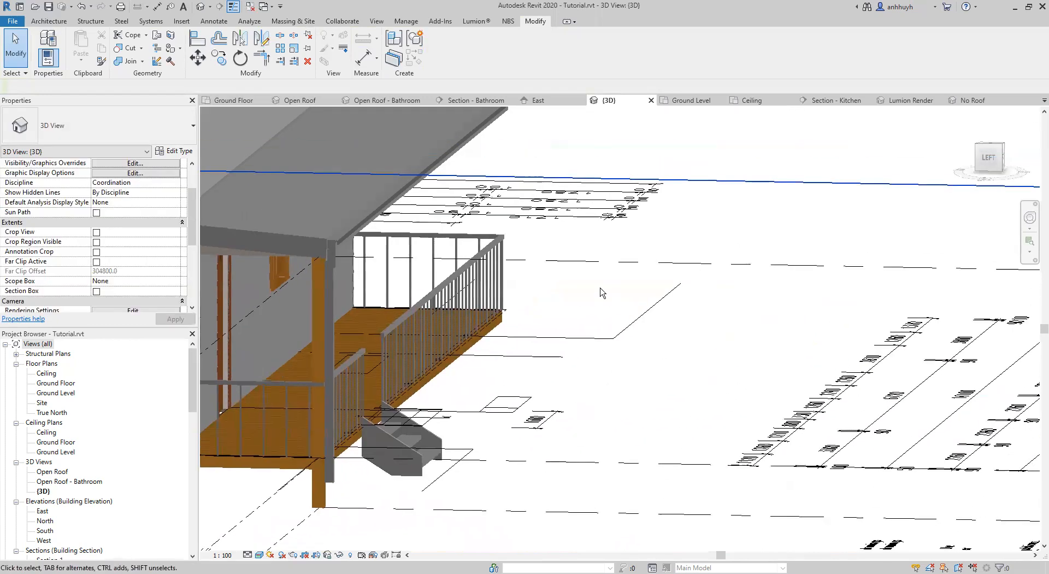
{"action": "middle_click_drag", "start_coordinate": [519, 306], "coordinate": [599, 365], "text": "shift"}
{"action": "scroll", "coordinate": [650, 364], "scroll_direction": "down", "scroll_amount": 3}
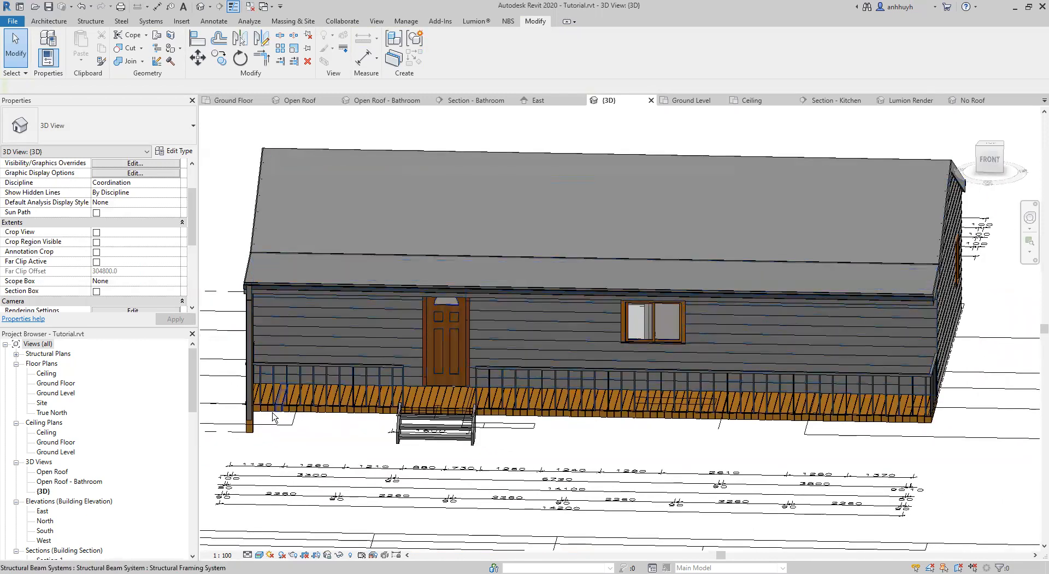
{"action": "left_click", "coordinate": [250, 416]}
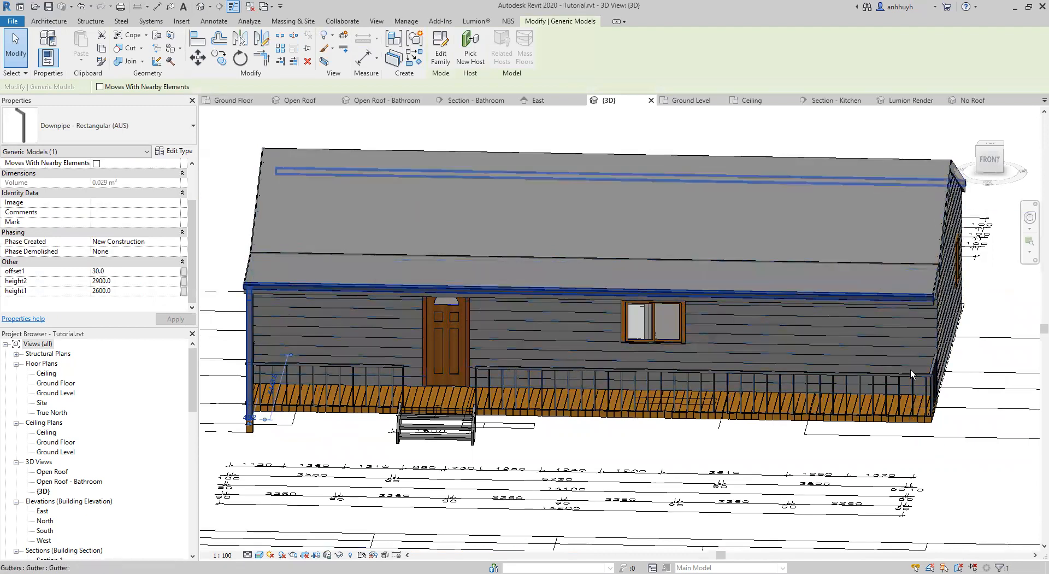
{"action": "middle_click_drag", "start_coordinate": [704, 416], "coordinate": [678, 346], "text": "shift"}
{"action": "middle_click_drag", "start_coordinate": [395, 422], "coordinate": [651, 285]}
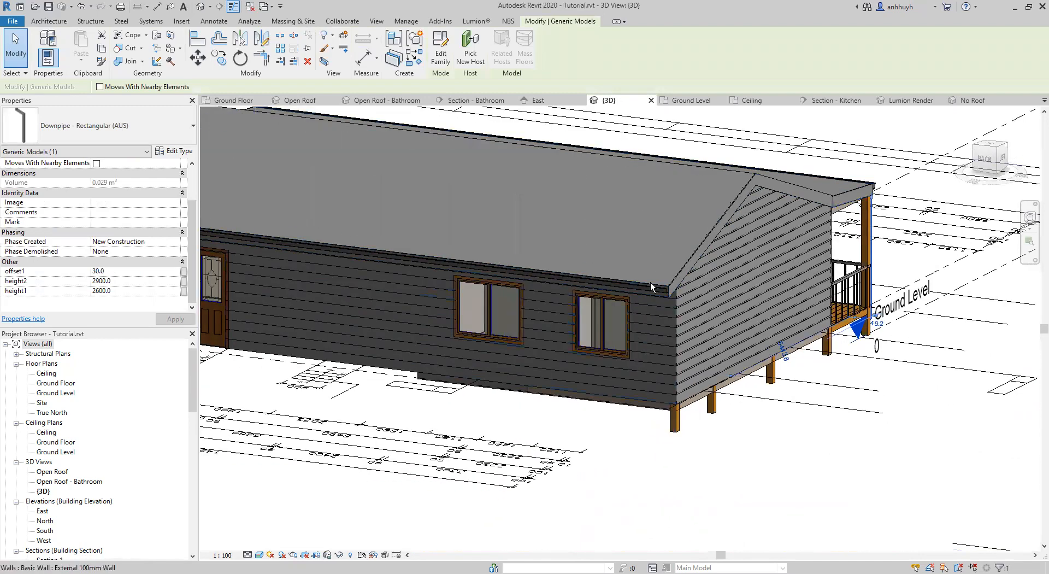
{"action": "scroll", "coordinate": [612, 415], "scroll_direction": "down", "scroll_amount": 2}
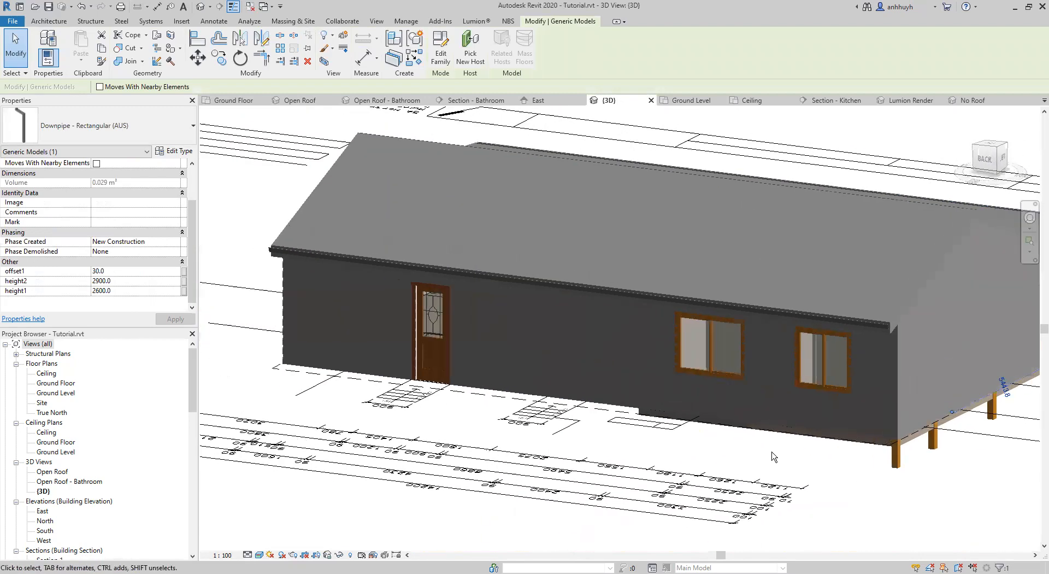
{"action": "scroll", "coordinate": [590, 445], "scroll_direction": "up", "scroll_amount": 3}
{"action": "middle_click_drag", "start_coordinate": [591, 445], "coordinate": [644, 469], "text": "shift"}
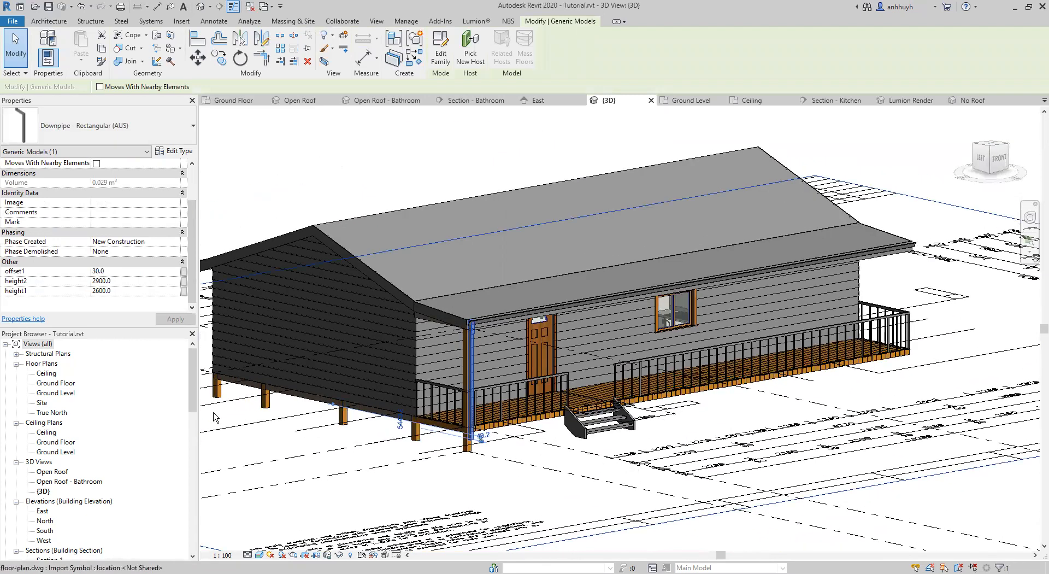
{"action": "scroll", "coordinate": [733, 431], "scroll_direction": "down", "scroll_amount": 1}
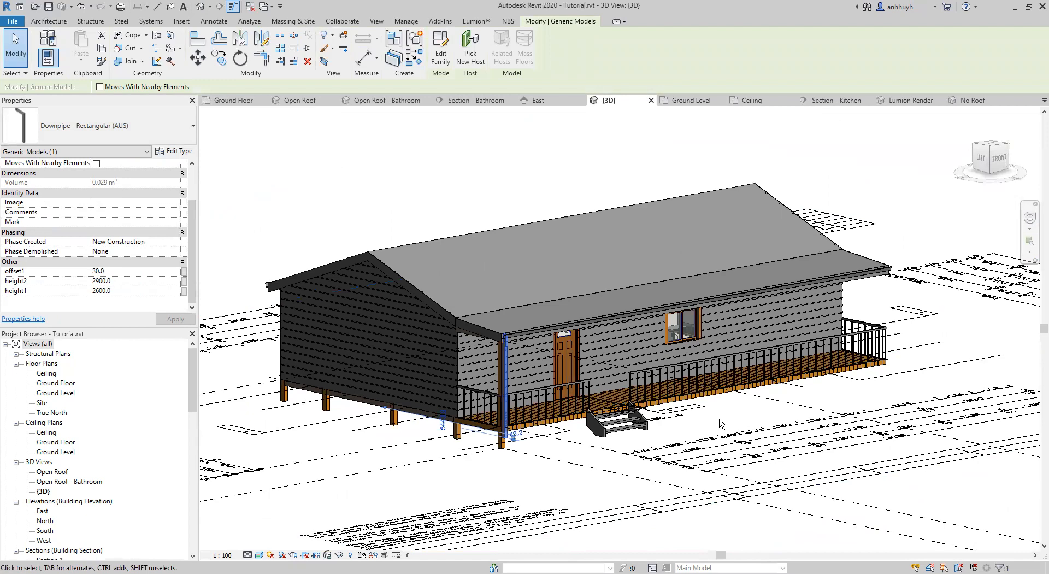
{"action": "left_click", "coordinate": [717, 424]}
{"action": "scroll", "coordinate": [718, 424], "scroll_direction": "up", "scroll_amount": 4}
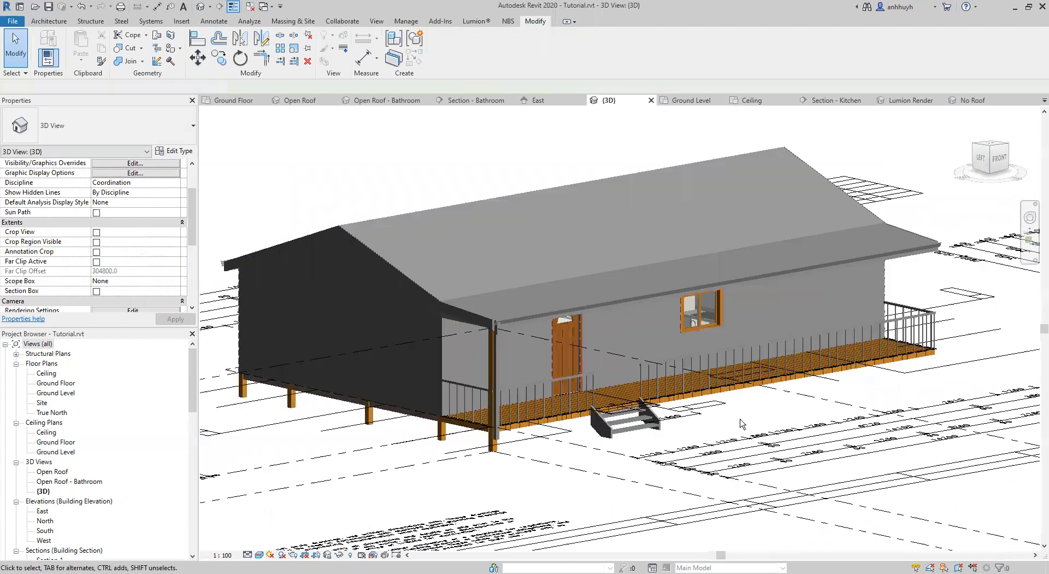
{"action": "scroll", "coordinate": [785, 440], "scroll_direction": "down", "scroll_amount": 1}
{"action": "middle_click_drag", "start_coordinate": [785, 442], "coordinate": [771, 437]}
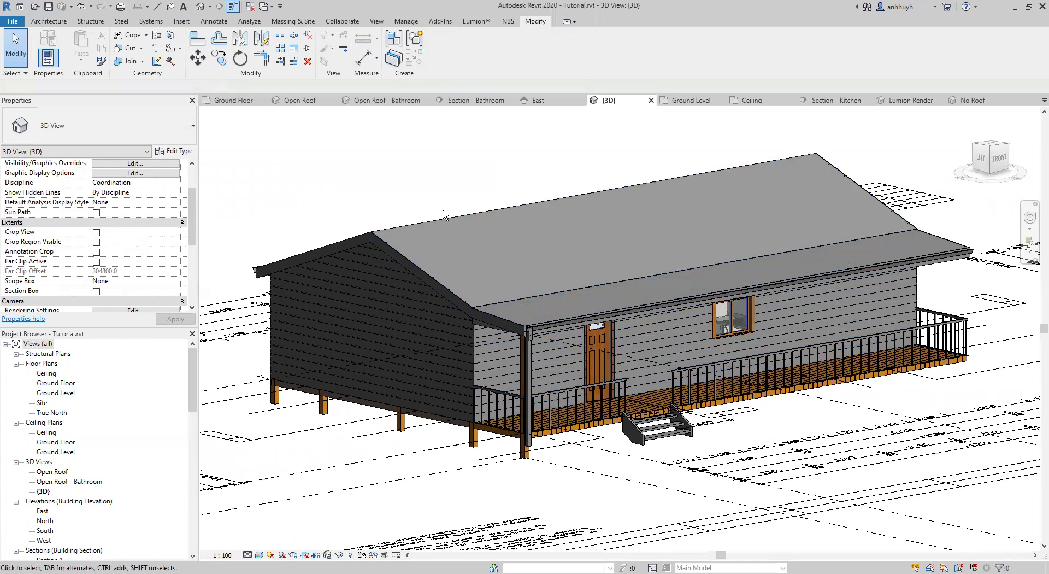
{"action": "middle_click_drag", "start_coordinate": [723, 451], "coordinate": [700, 455]}
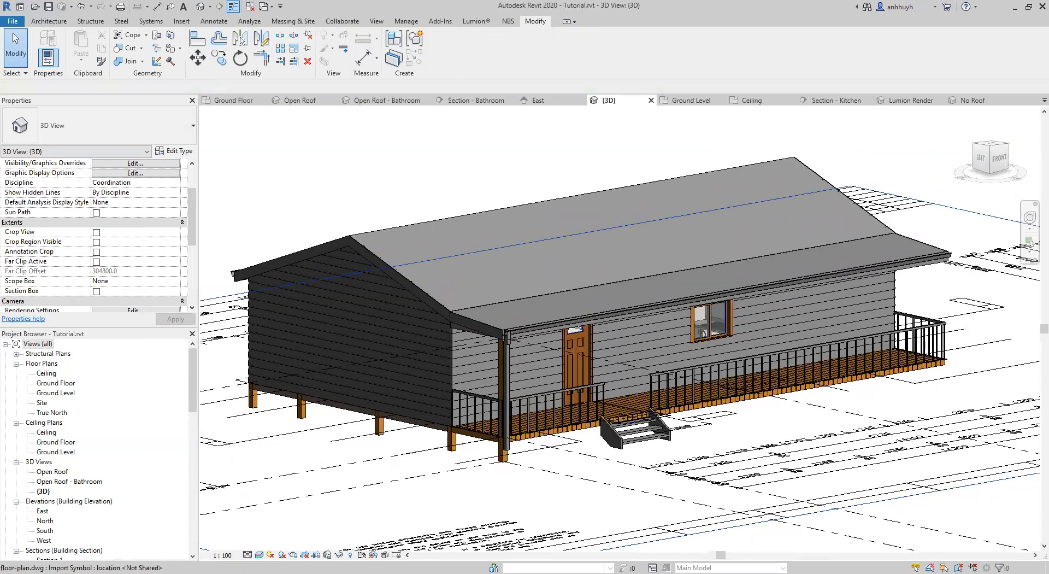